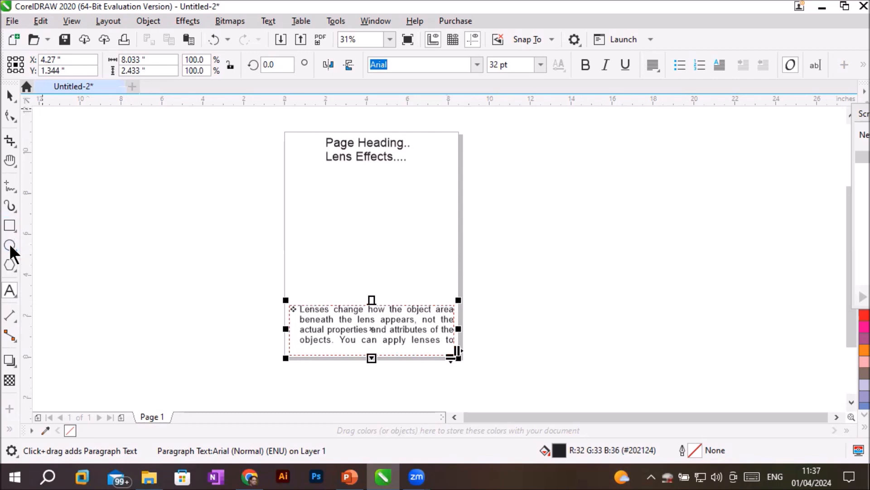
# Step: Draw a polygon about 1.05 by 1 inch below the page heading and set it to 6 sides
pyautogui.press('y')
pyautogui.moveTo(294, 182); pyautogui.dragTo(317, 204)
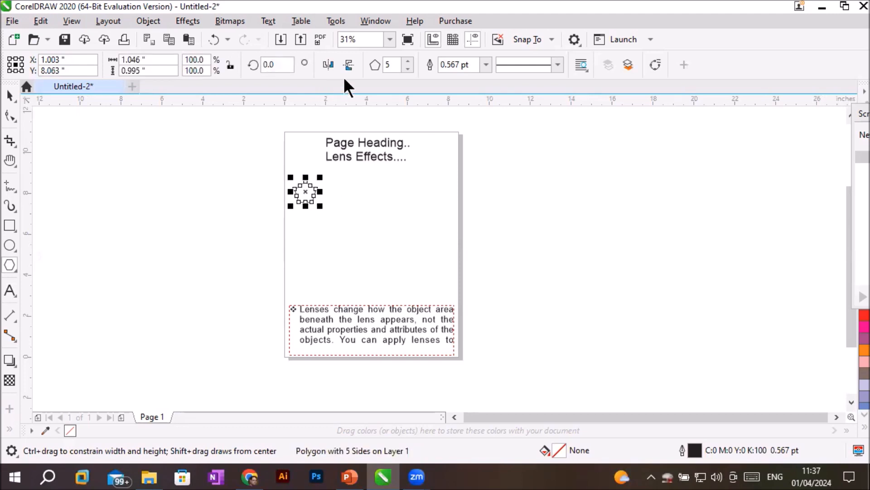
pyautogui.click(407, 65)
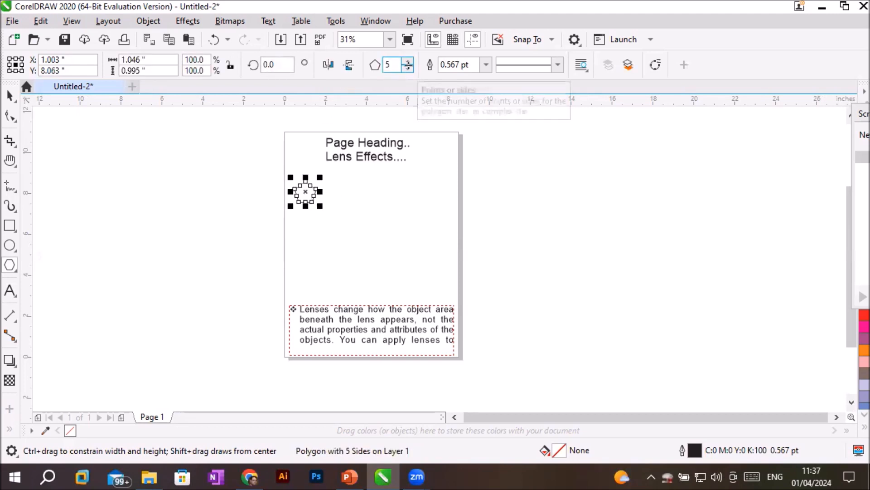
pyautogui.click(408, 61)
# Step: Duplicate the hexagon sideways into an evenly spaced row of seven across the page
pyautogui.click(11, 95)
pyautogui.scroll(2, 272, 220)
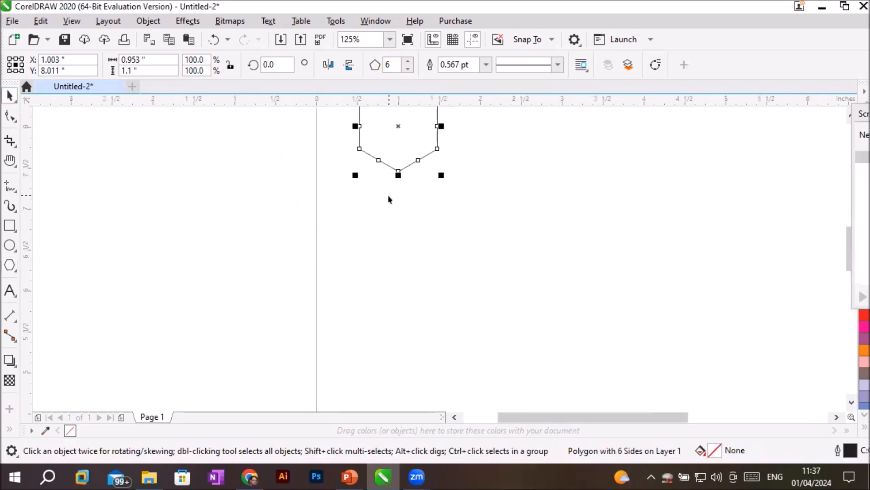
pyautogui.scroll(-1, 389, 197)
pyautogui.moveTo(413, 163); pyautogui.dragTo(455, 155)
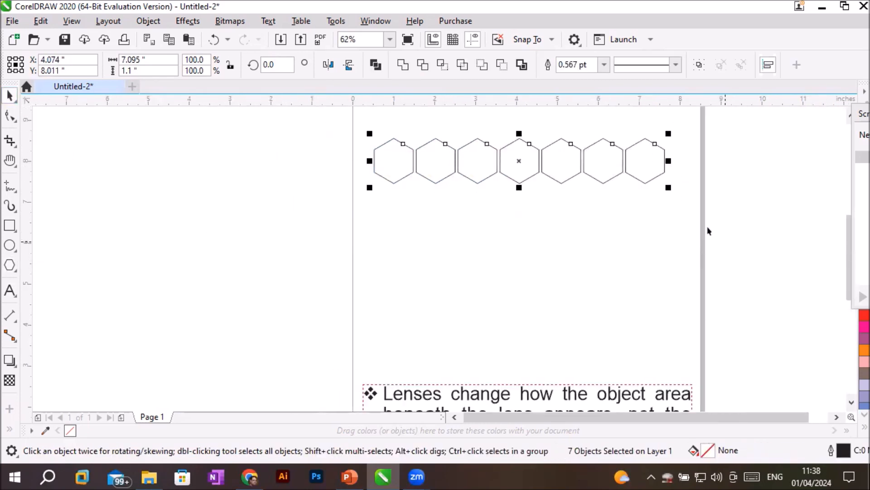
# Step: Fill the hexagon row black and add a red duplicate row nested beneath it, offset by half a hexagon
pyautogui.moveTo(862, 114); pyautogui.dragTo(791, 228)
pyautogui.click(865, 141)
pyautogui.moveTo(649, 180); pyautogui.dragTo(671, 216)
pyautogui.moveTo(820, 229); pyautogui.dragTo(104, 251)
pyautogui.click(381, 250)
pyautogui.click(865, 315)
# Step: Duplicate the black and red row pair downward and repeat it to make six alternating rows
pyautogui.moveTo(671, 215); pyautogui.dragTo(673, 287)
pyautogui.hotkey('ctrl', 'r')
pyautogui.click(748, 367)
pyautogui.scroll(1, 748, 366)
pyautogui.scroll(-1, 682, 333)
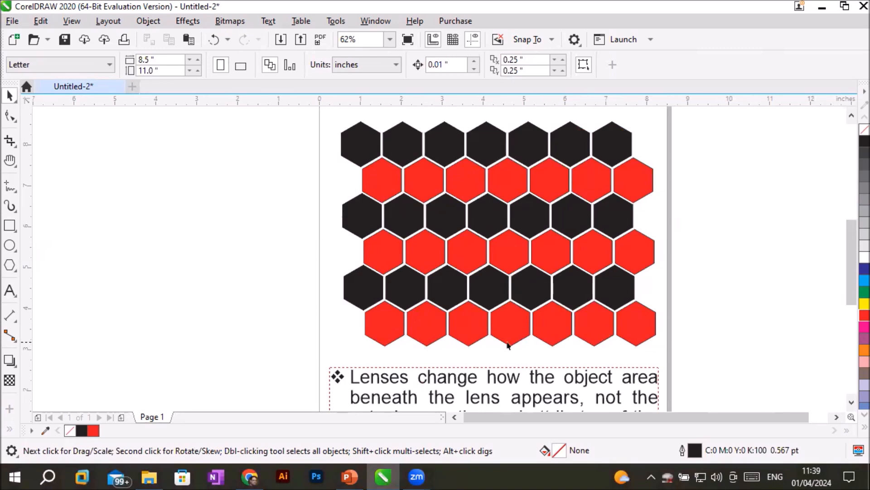
# Step: Open the Lens effect settings and place them floating beside the page
pyautogui.scroll(-3, 658, 318)
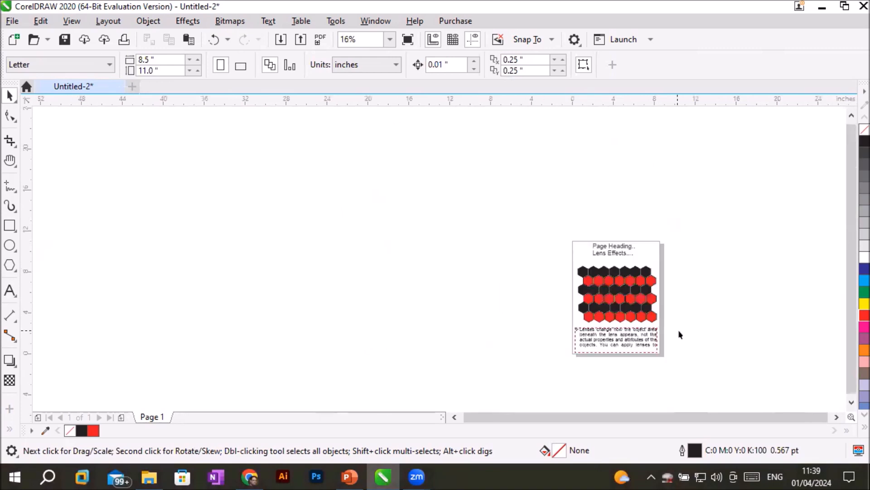
pyautogui.scroll(1, 677, 335)
pyautogui.scroll(1, 669, 336)
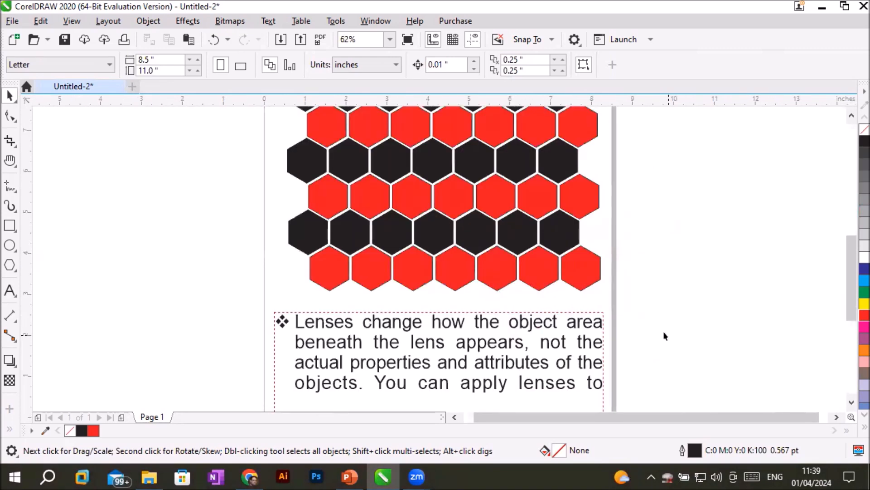
pyautogui.scroll(-1, 660, 330)
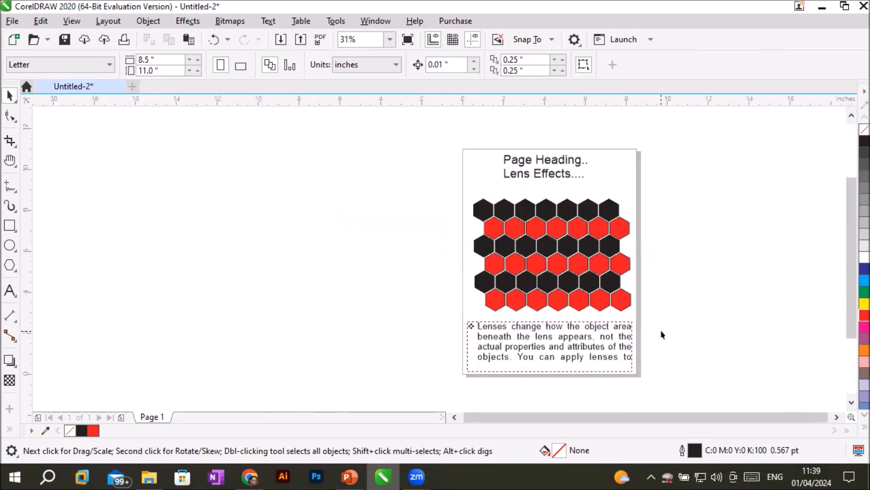
pyautogui.click(837, 416)
pyautogui.click(851, 402)
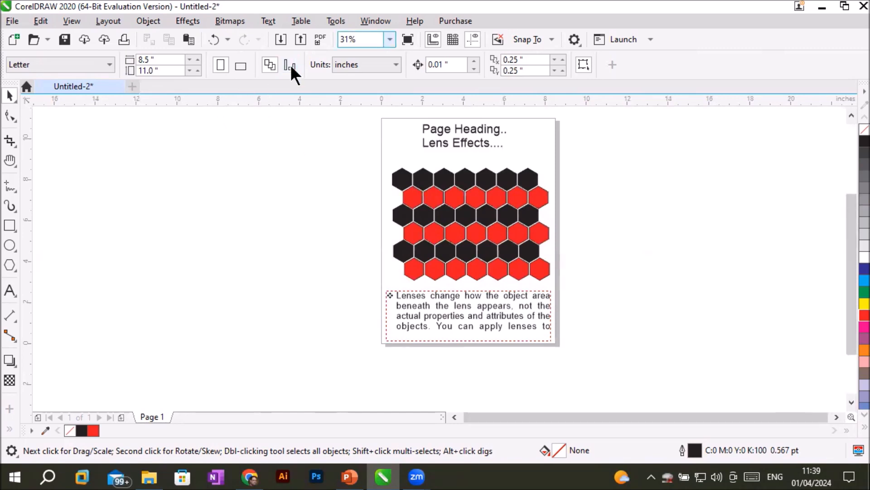
pyautogui.click(183, 21)
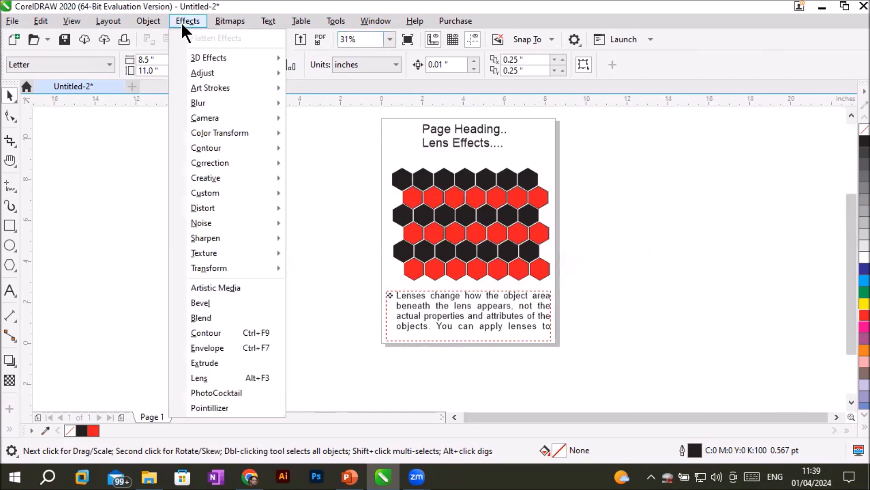
pyautogui.click(222, 378)
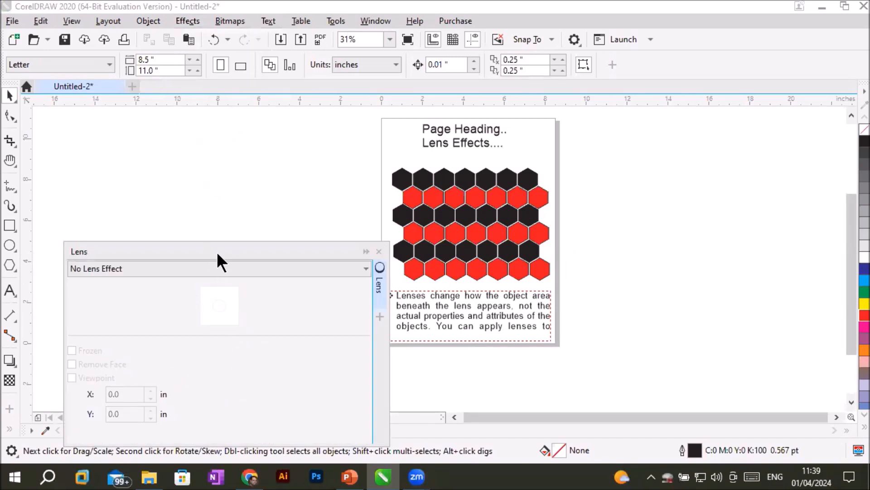
pyautogui.moveTo(217, 252); pyautogui.dragTo(673, 211)
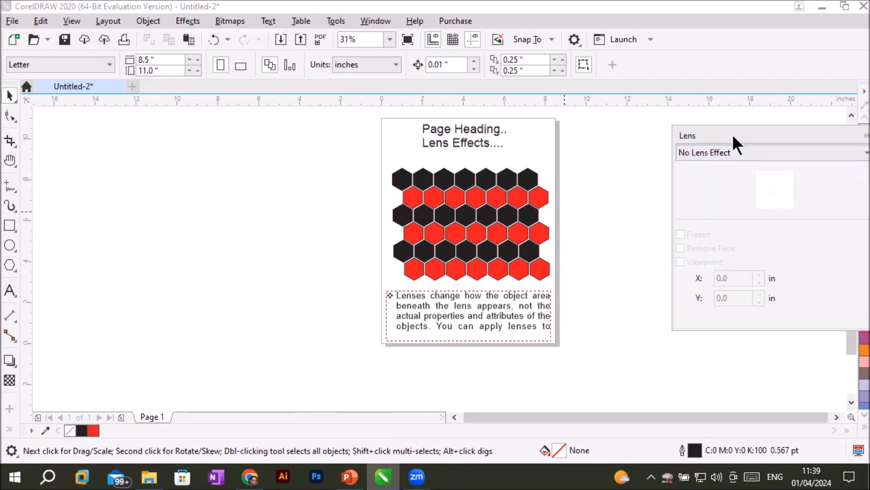
pyautogui.doubleClick(733, 134)
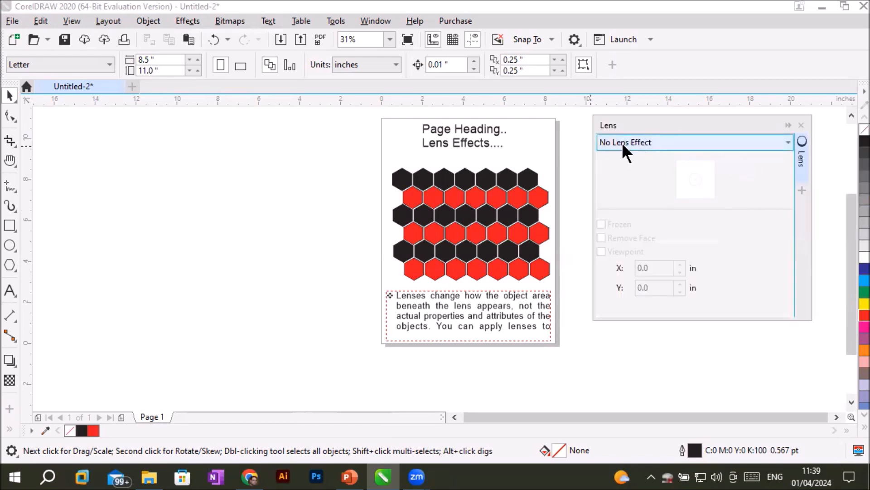
# Step: Examine the list of available lens effect types
pyautogui.click(685, 143)
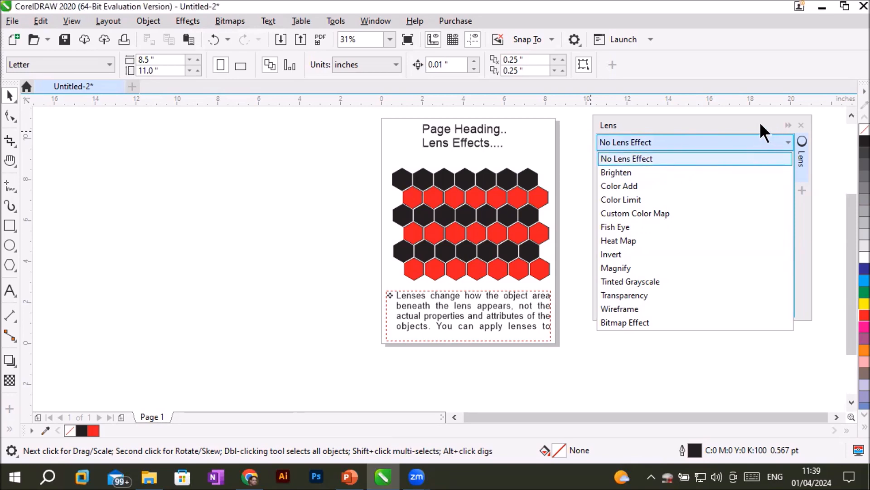
pyautogui.click(640, 124)
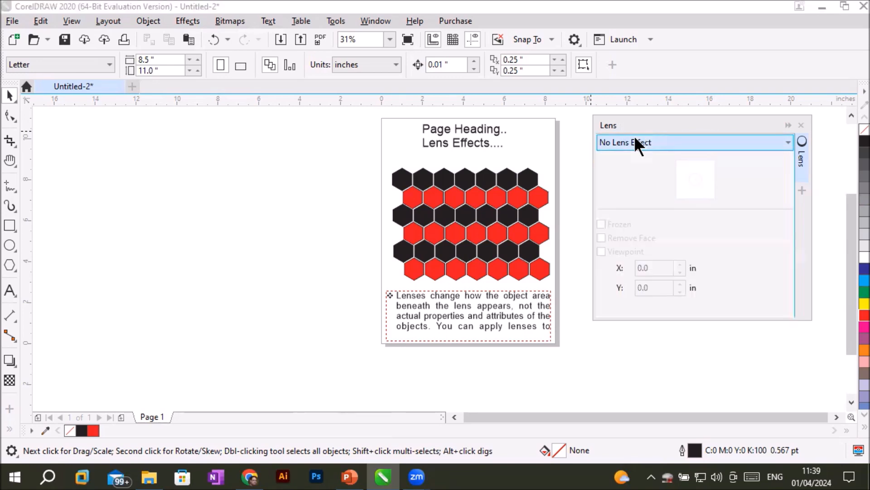
pyautogui.click(636, 142)
pyautogui.click(642, 123)
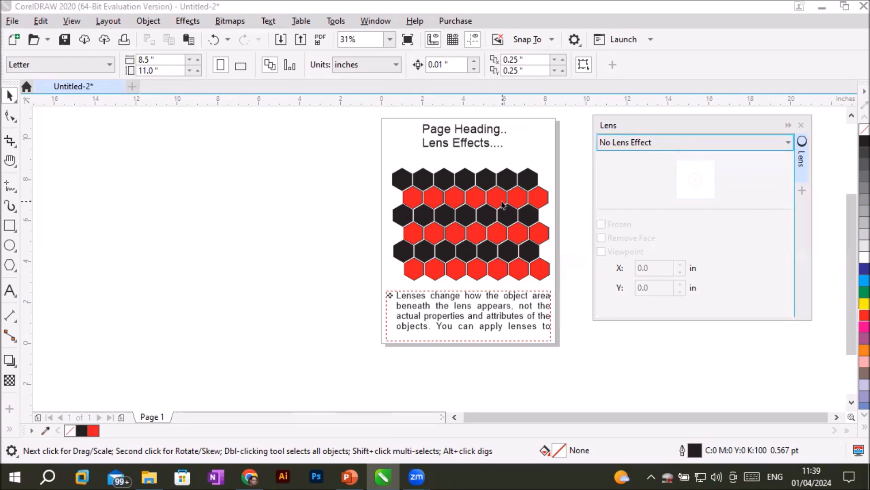
# Step: Draw a circle about 1.83 inches in diameter beside the page and move it over the middle of the hexagon pattern
pyautogui.scroll(1, 505, 198)
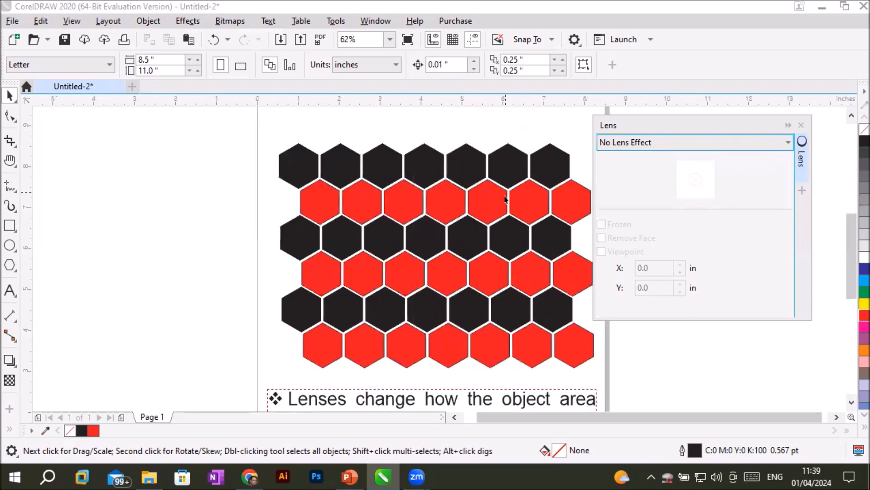
pyautogui.click(9, 244)
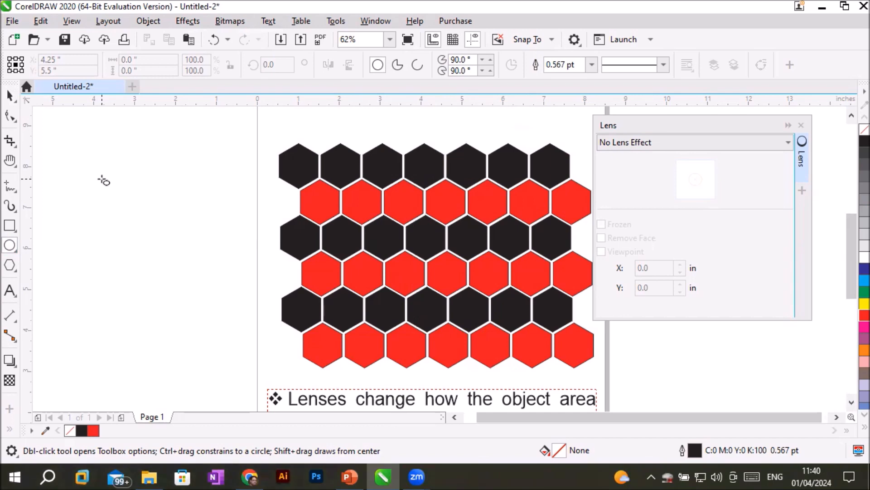
pyautogui.moveTo(101, 179); pyautogui.dragTo(179, 248)
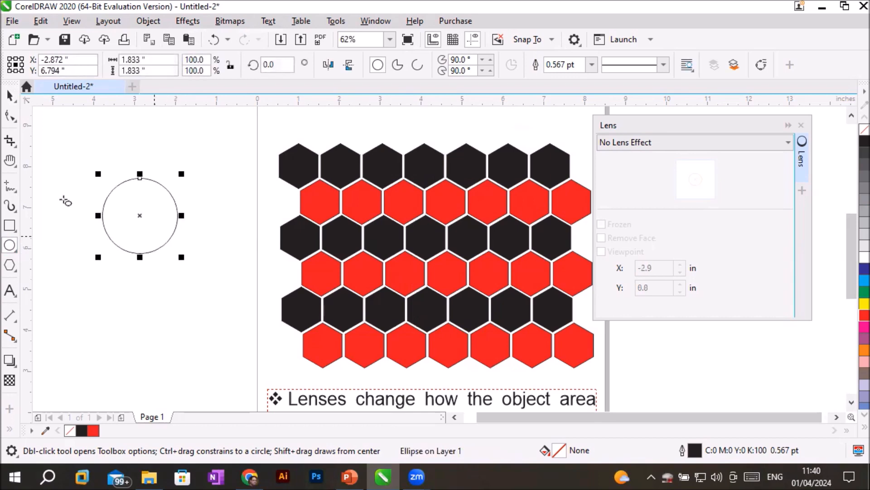
pyautogui.press('space')
pyautogui.moveTo(154, 202); pyautogui.dragTo(437, 230)
# Step: Set the circle's outline width to 4.0 pt
pyautogui.scroll(1, 489, 206)
pyautogui.click(592, 64)
pyautogui.click(561, 165)
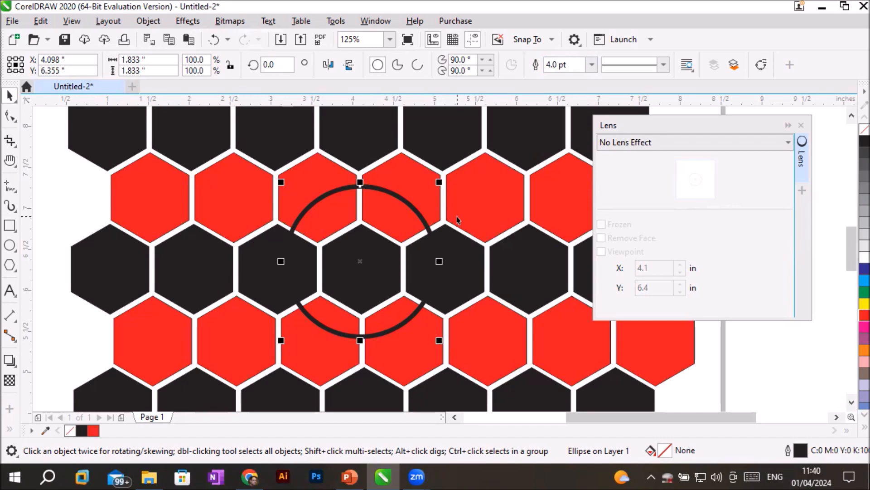
# Step: Apply the Brighten lens to the circle and remove its outline
pyautogui.click(654, 142)
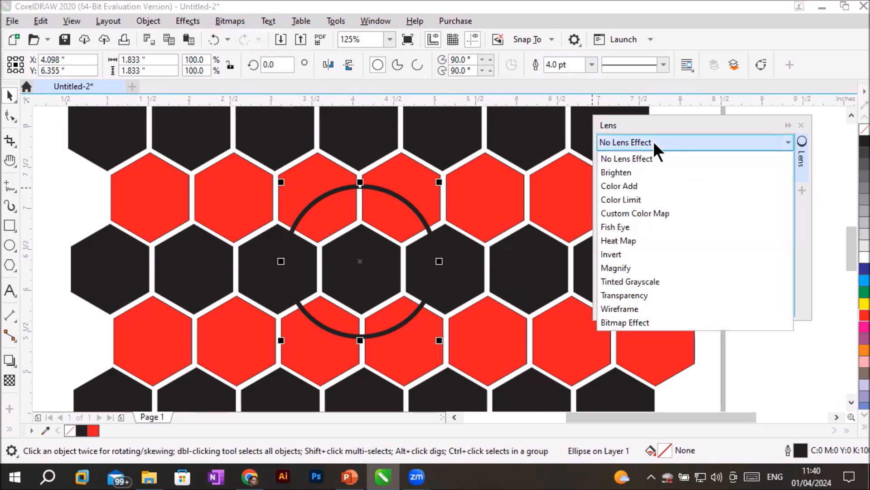
pyautogui.click(638, 169)
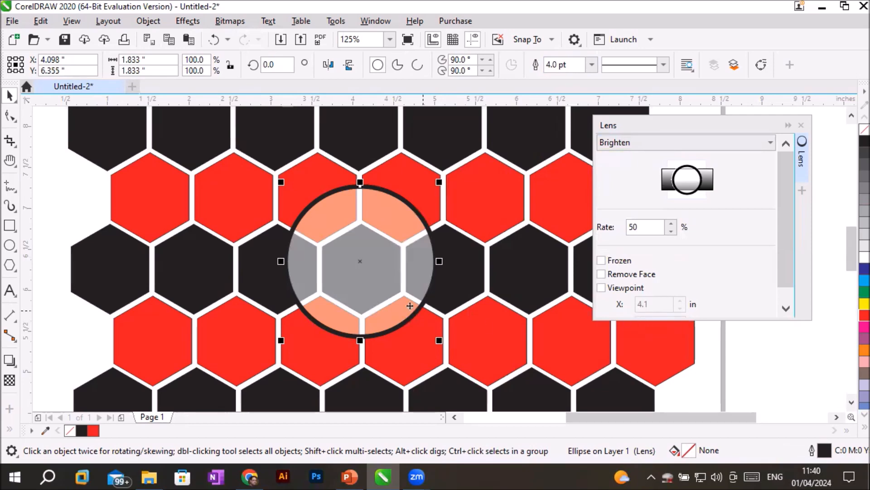
pyautogui.scroll(1, 441, 255)
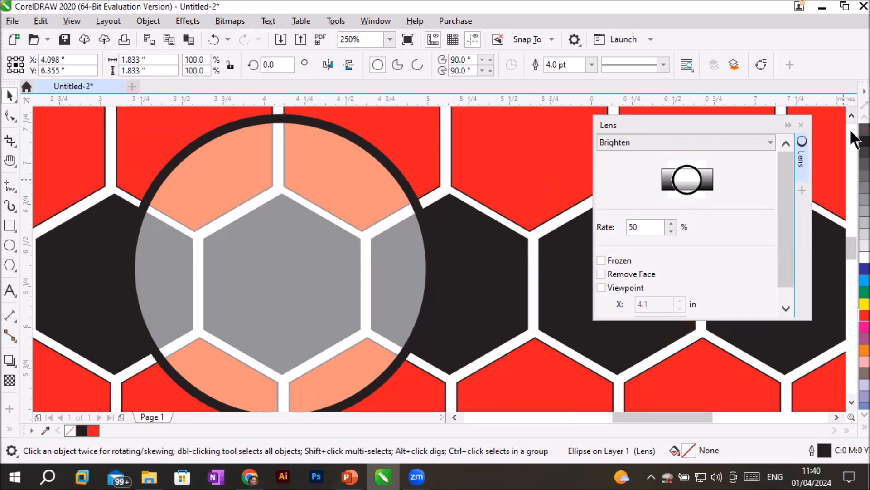
pyautogui.rightClick(864, 130)
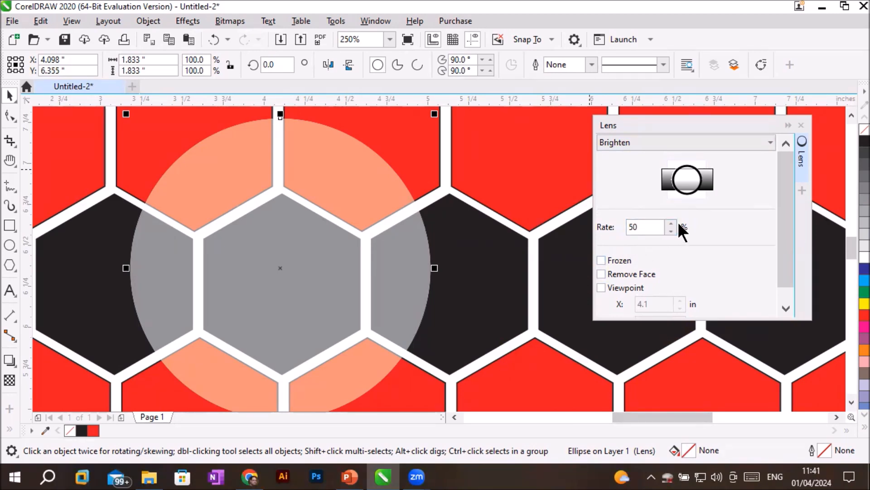
# Step: Raise the Brighten lens rate to 100% and bring it back down to 30%
pyautogui.moveTo(670, 223); pyautogui.dragTo(671, 222)
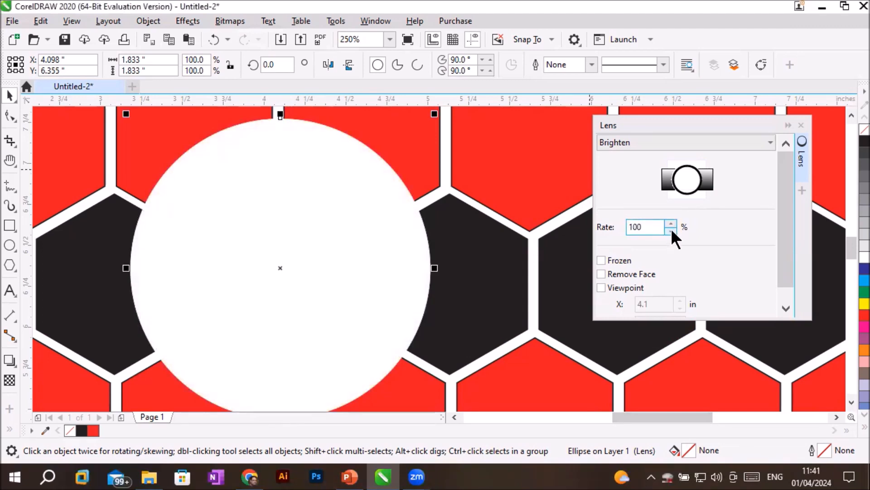
pyautogui.click(671, 230)
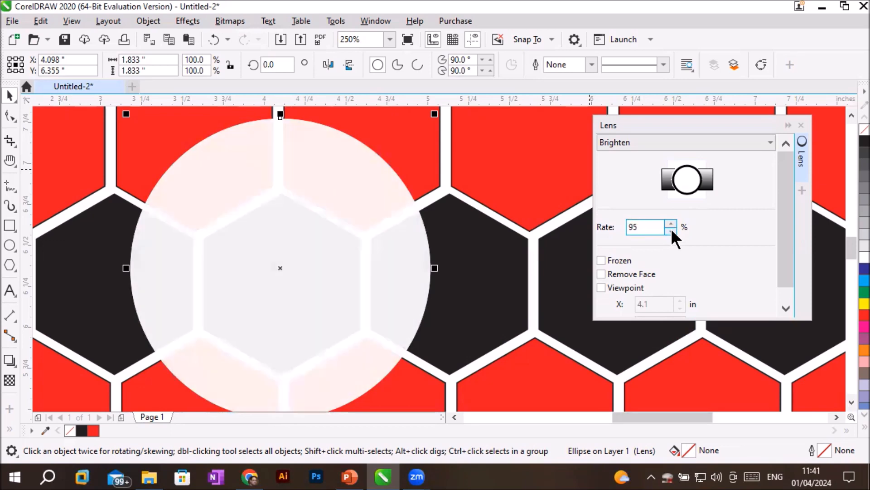
pyautogui.click(671, 231)
pyautogui.click(672, 230)
pyautogui.click(671, 231)
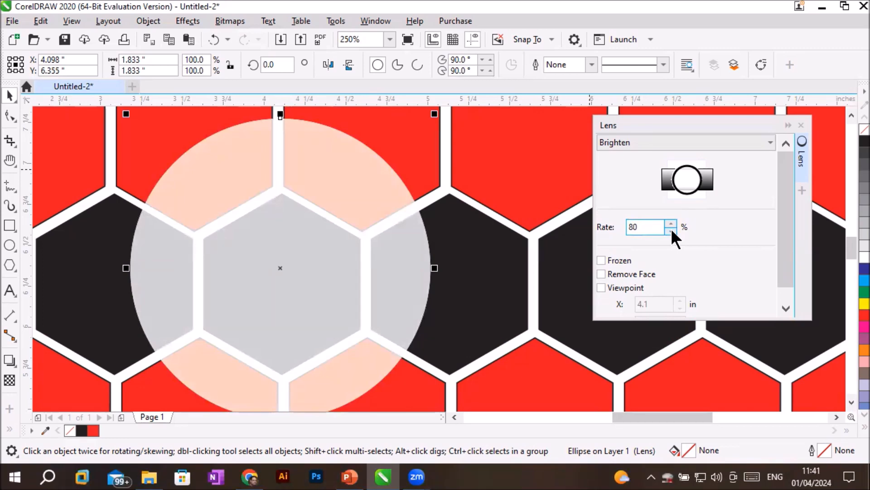
pyautogui.click(672, 230)
pyautogui.click(671, 230)
pyautogui.click(671, 230)
pyautogui.click(672, 230)
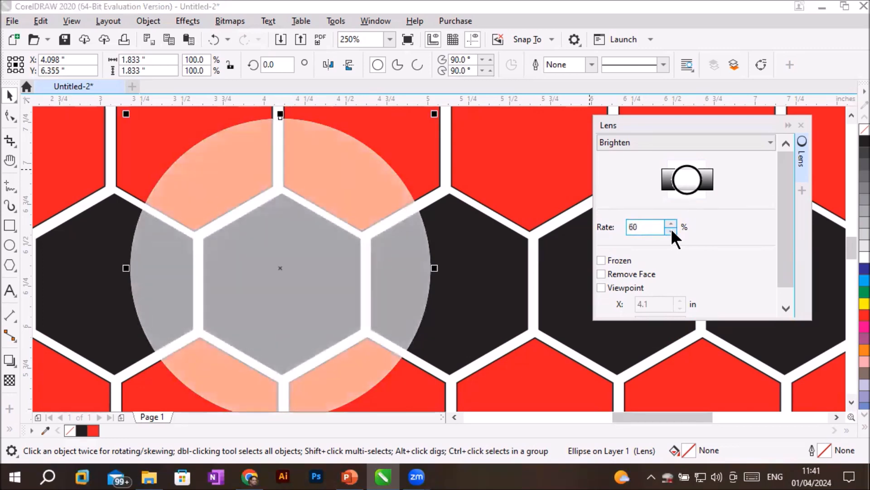
pyautogui.click(672, 230)
pyautogui.click(672, 231)
pyautogui.click(672, 230)
pyautogui.click(671, 231)
pyautogui.click(671, 230)
pyautogui.click(671, 230)
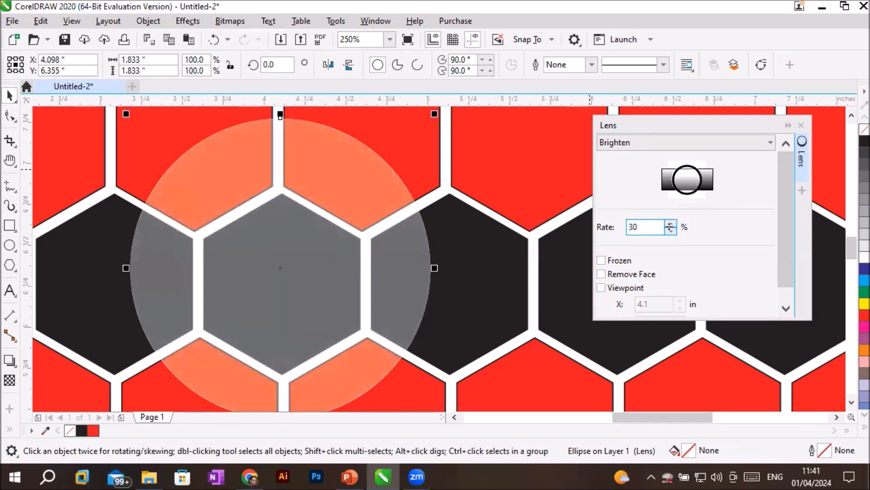
# Step: Lower the circle's Brighten rate gradually to -100%
pyautogui.click(670, 231)
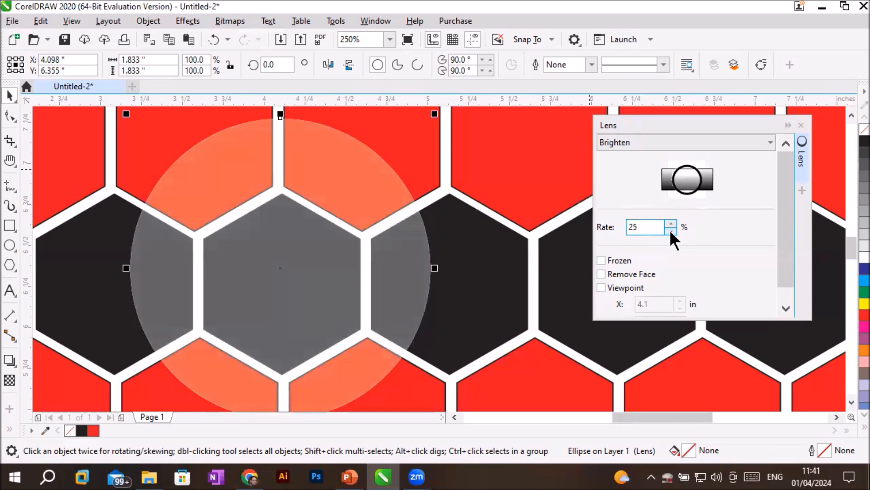
pyautogui.click(670, 231)
pyautogui.click(670, 231)
pyautogui.click(671, 231)
pyautogui.click(670, 231)
pyautogui.click(670, 231)
pyautogui.click(671, 230)
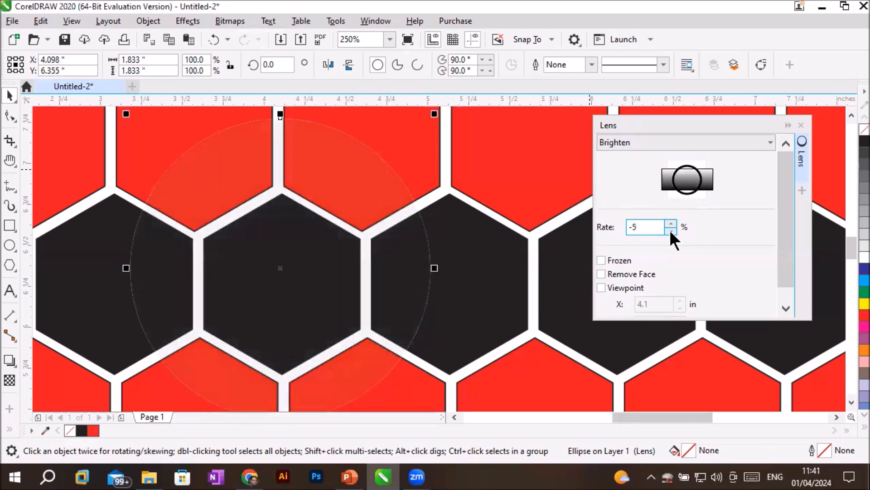
pyautogui.click(671, 231)
pyautogui.click(671, 231)
pyautogui.click(670, 231)
pyautogui.click(670, 231)
pyautogui.click(671, 230)
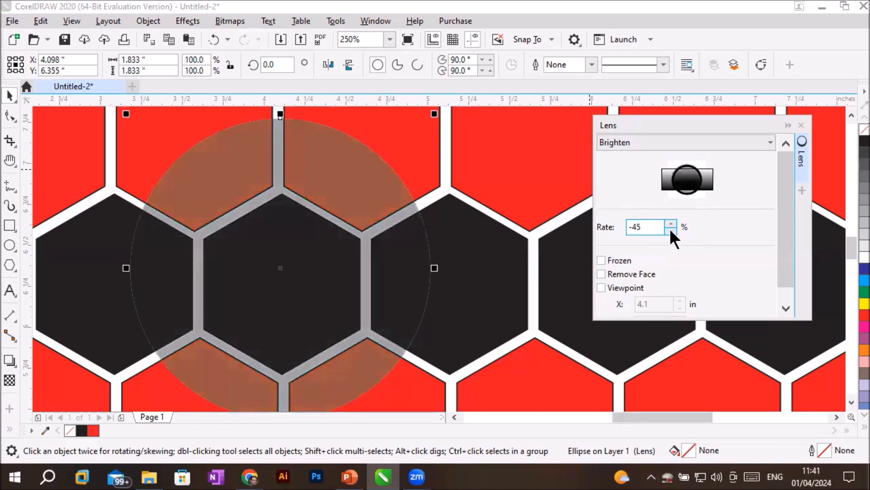
pyautogui.click(671, 230)
pyautogui.click(670, 230)
pyautogui.click(671, 230)
pyautogui.click(671, 230)
pyautogui.click(671, 230)
pyautogui.click(671, 230)
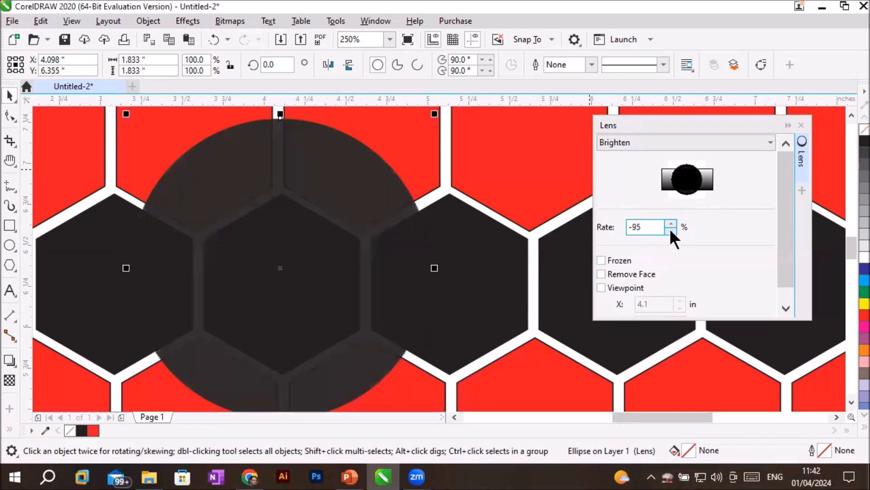
pyautogui.click(671, 230)
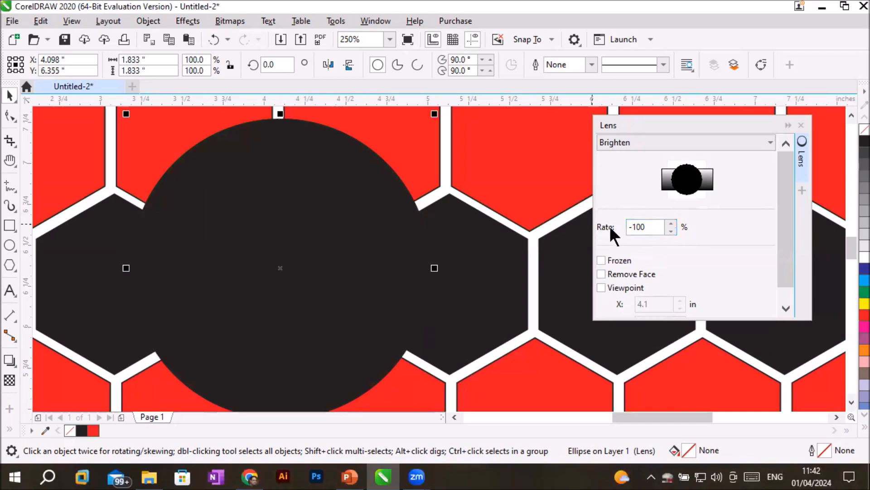
# Step: Raise the circle's Brighten lens rate gradually to 0% and inspect the area under the lens up close
pyautogui.click(670, 223)
pyautogui.click(670, 223)
pyautogui.click(670, 223)
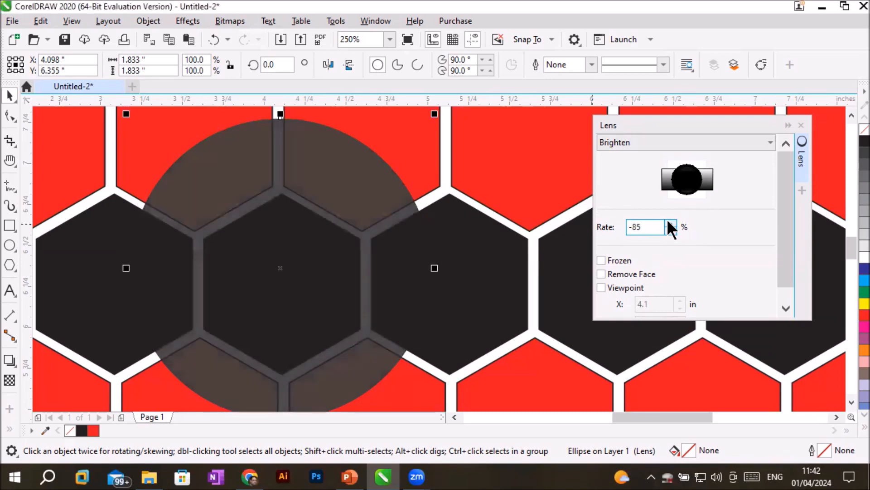
pyautogui.click(670, 224)
pyautogui.click(670, 223)
pyautogui.click(670, 223)
pyautogui.click(670, 224)
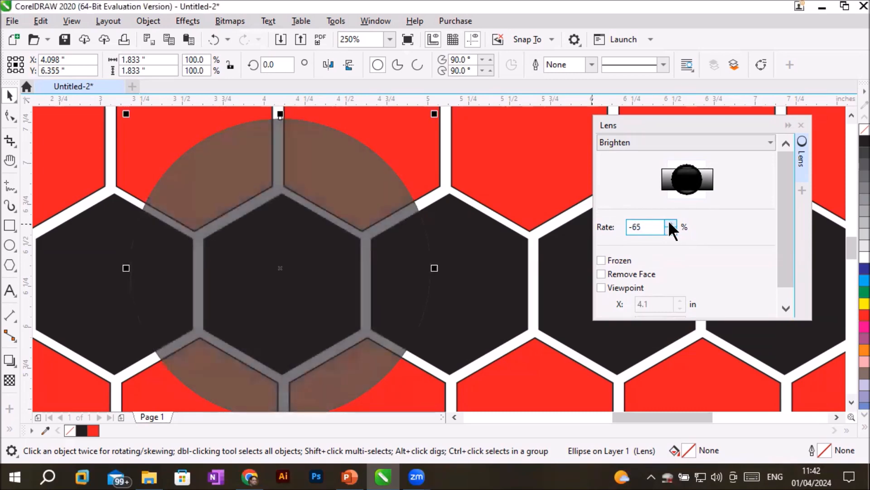
pyautogui.click(670, 223)
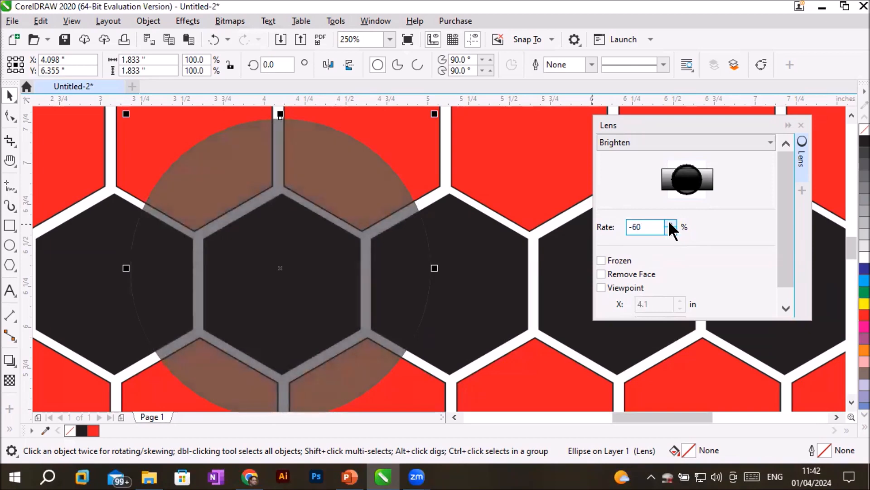
pyautogui.click(670, 224)
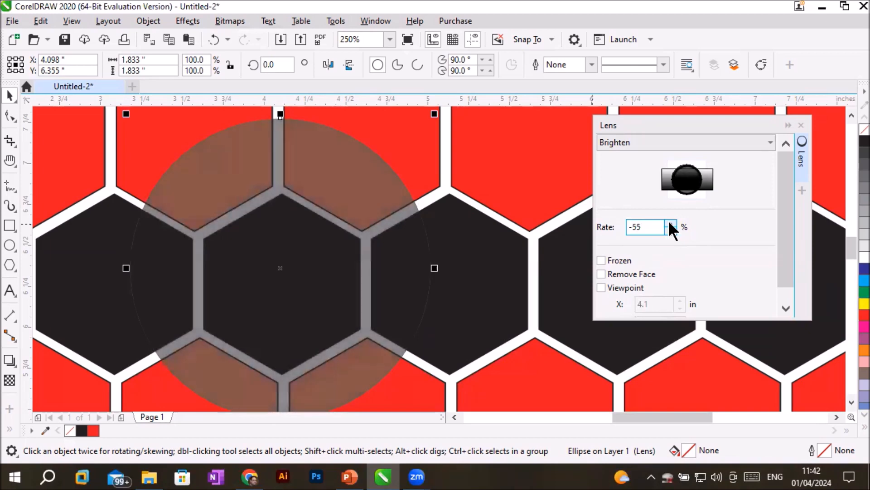
pyautogui.click(670, 224)
pyautogui.click(670, 223)
pyautogui.click(670, 223)
pyautogui.click(670, 223)
pyautogui.click(670, 223)
pyautogui.click(670, 224)
pyautogui.click(670, 223)
pyautogui.click(670, 223)
pyautogui.click(670, 224)
pyautogui.click(670, 224)
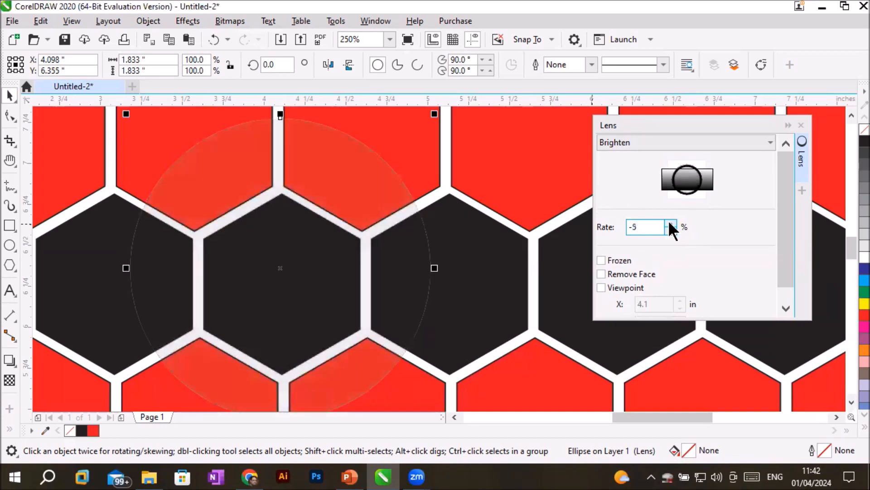
pyautogui.click(670, 224)
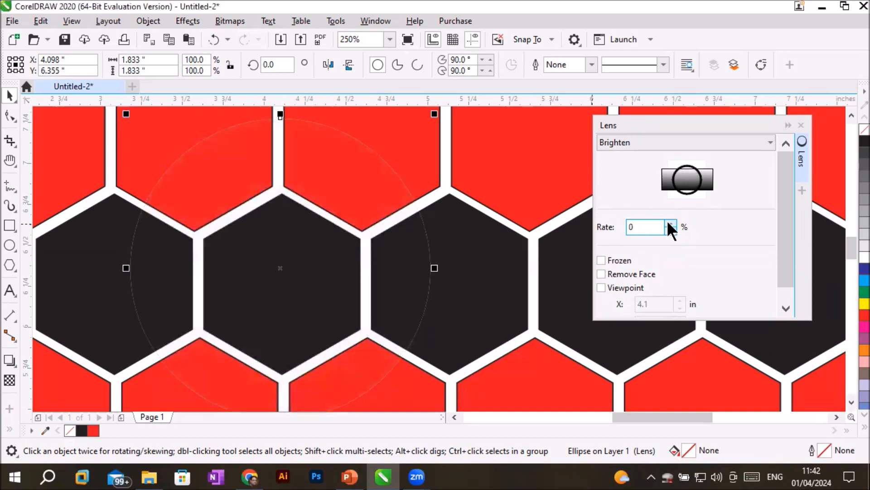
pyautogui.scroll(2, 148, 246)
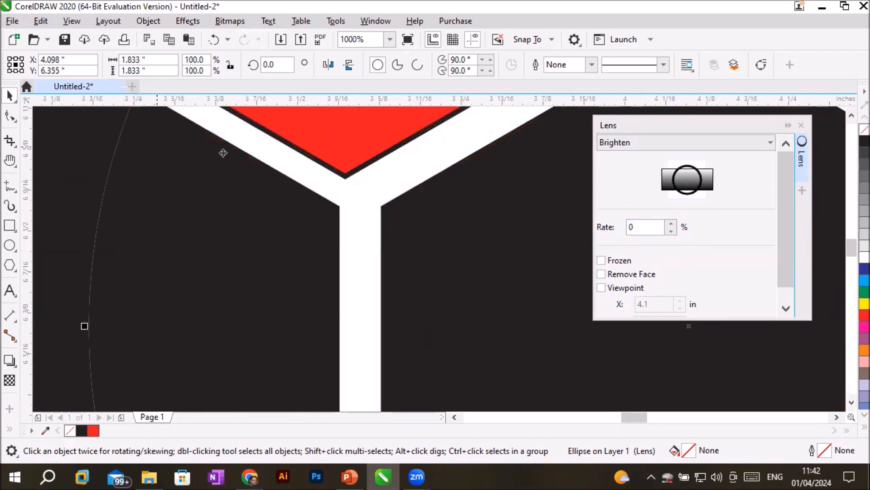
pyautogui.scroll(-2, 260, 185)
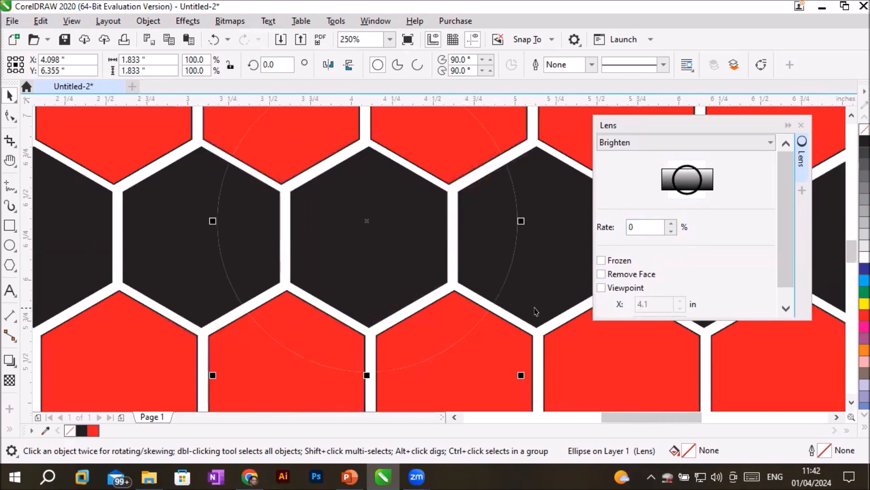
# Step: Increase the circle's Brighten lens rate in 5% increments to 50%
pyautogui.click(673, 222)
pyautogui.click(673, 223)
pyautogui.click(673, 223)
pyautogui.click(671, 223)
pyautogui.click(670, 222)
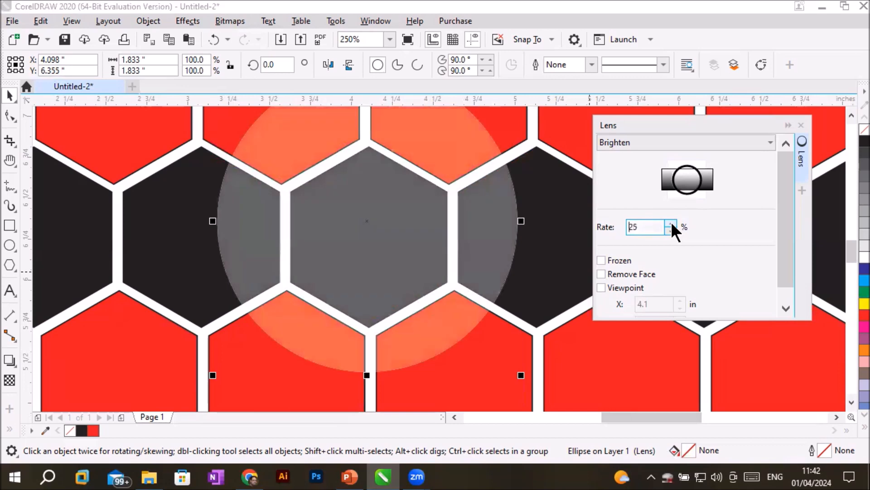
pyautogui.click(672, 223)
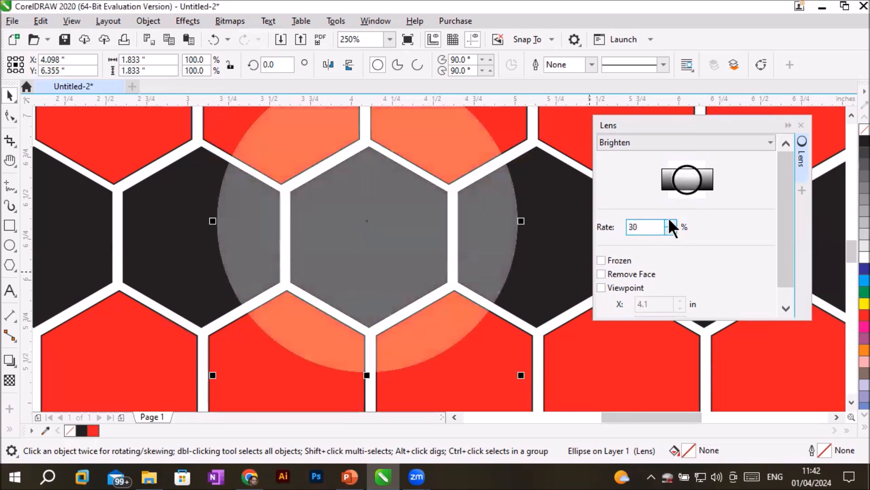
pyautogui.click(672, 222)
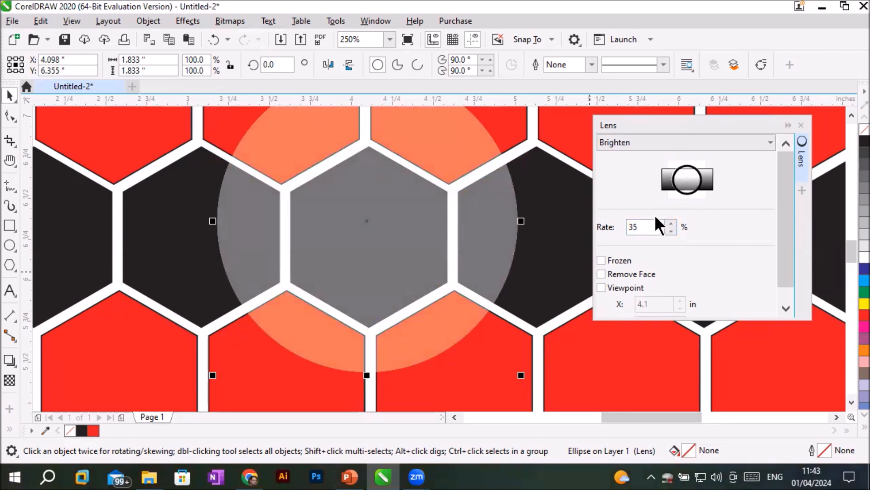
pyautogui.click(671, 224)
pyautogui.click(671, 224)
pyautogui.click(671, 223)
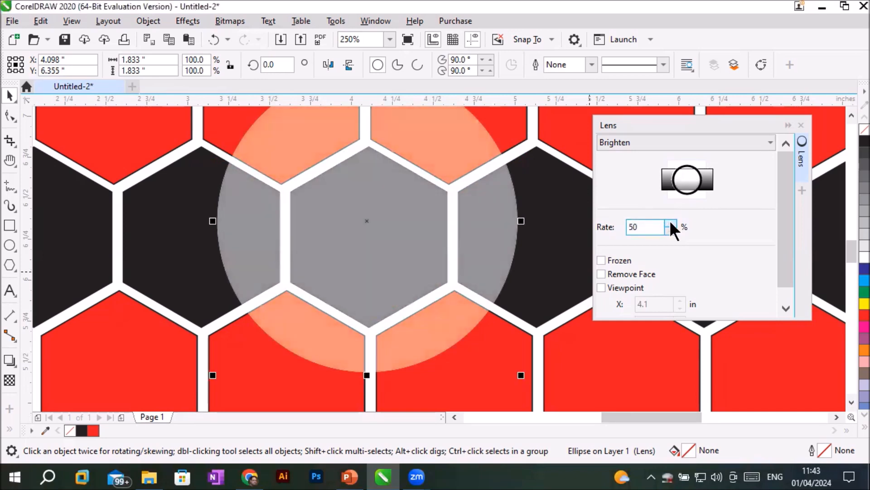
pyautogui.click(624, 142)
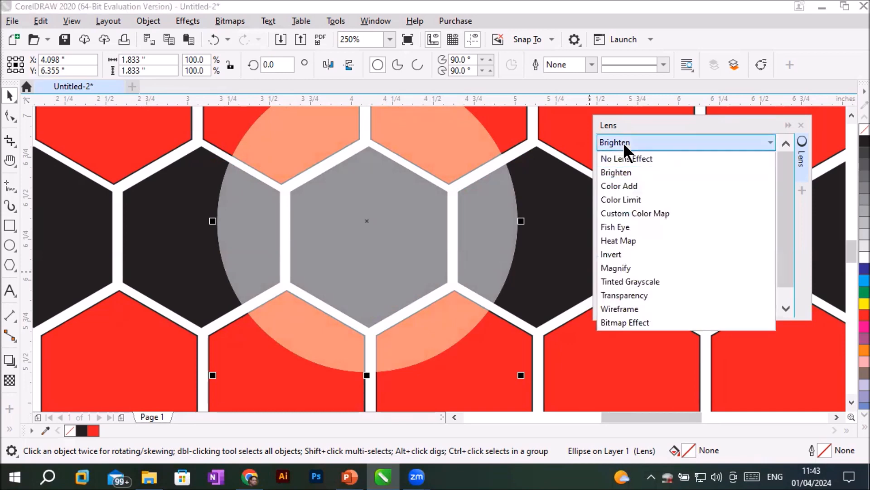
pyautogui.click(624, 142)
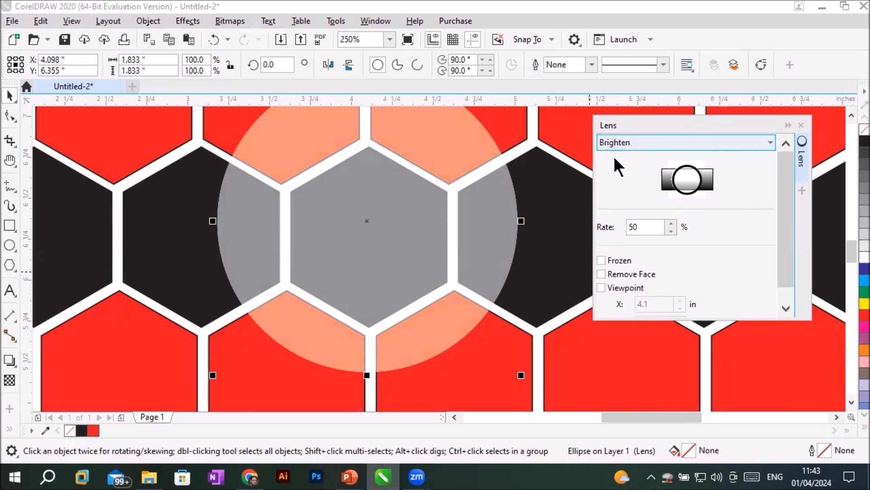
pyautogui.moveTo(649, 227); pyautogui.dragTo(610, 230)
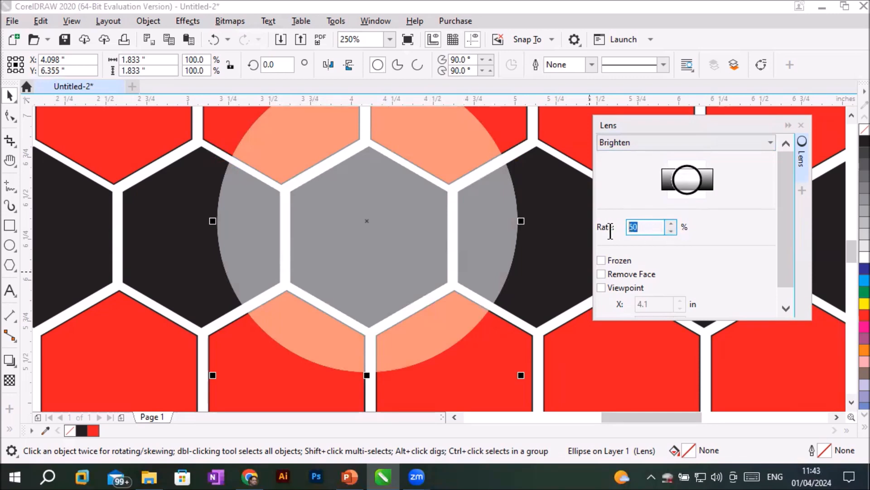
# Step: Stretch the lens circle horizontally in both directions into an ellipse about 4.39 inches wide
pyautogui.scroll(-2, 489, 227)
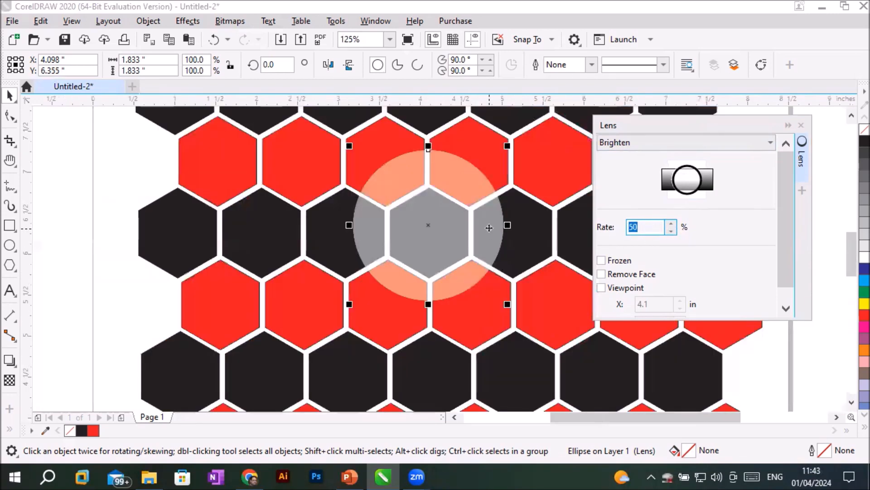
pyautogui.scroll(-2, 503, 230)
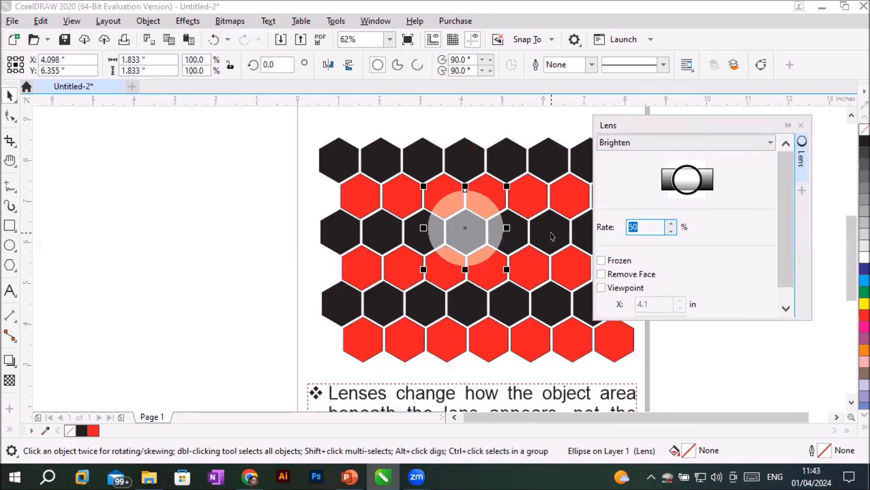
pyautogui.scroll(2, 552, 235)
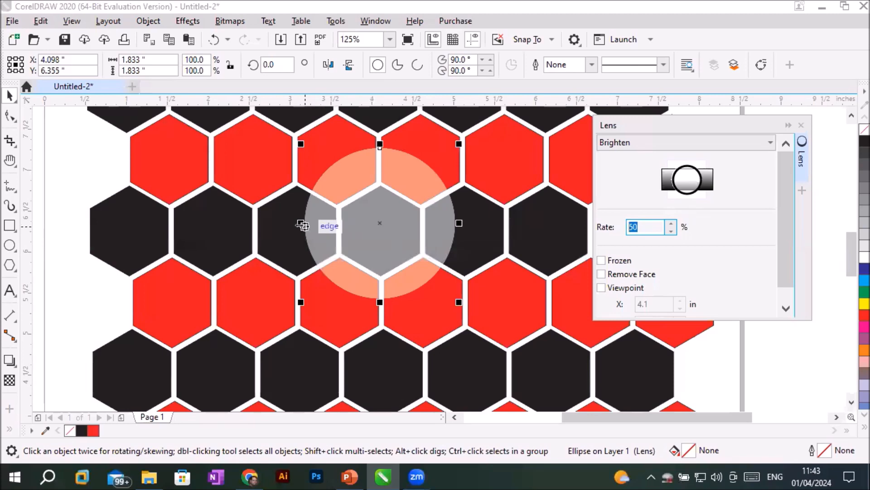
pyautogui.moveTo(302, 224); pyautogui.dragTo(208, 224)
pyautogui.moveTo(455, 224); pyautogui.dragTo(576, 223)
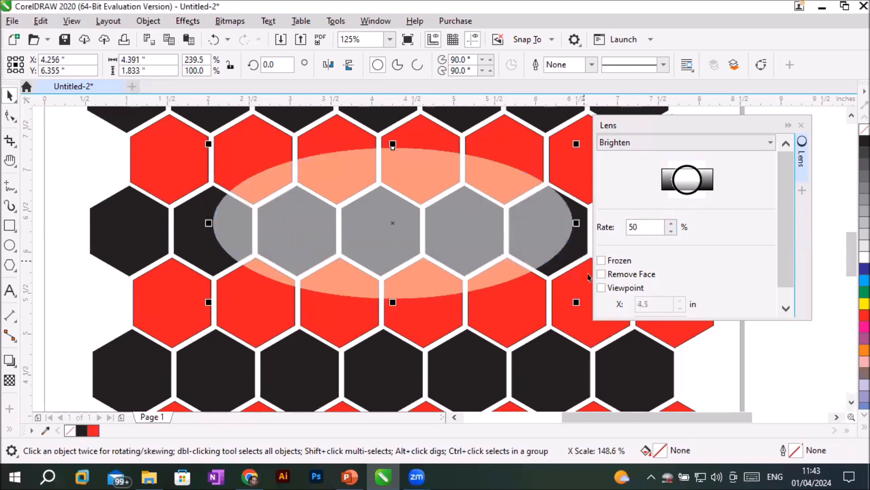
# Step: Rotate the lens ellipse clockwise about its centre to an angle of about 313 degrees
pyautogui.scroll(-2, 588, 277)
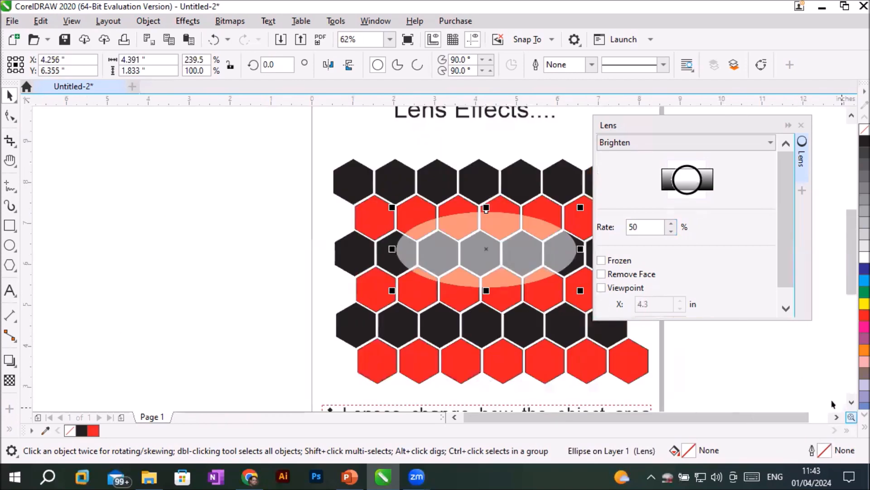
pyautogui.click(836, 417)
pyautogui.click(836, 417)
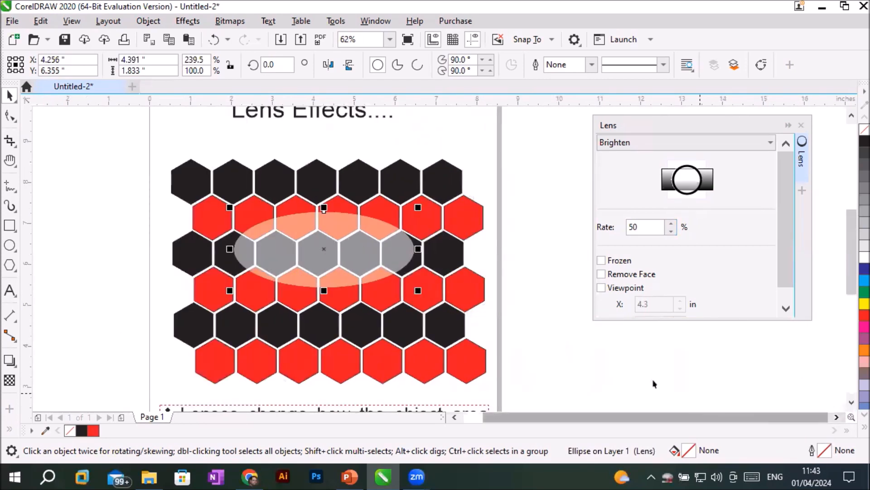
pyautogui.click(334, 252)
pyautogui.moveTo(418, 207); pyautogui.dragTo(475, 336)
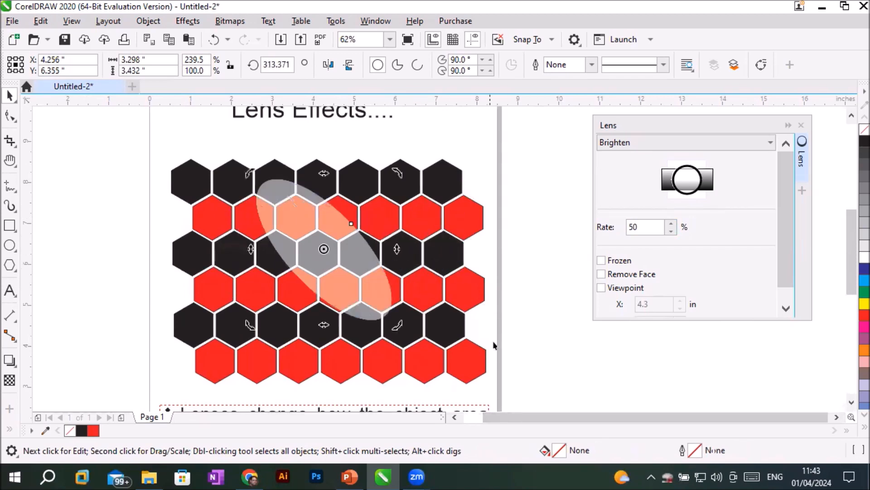
# Step: Move the tilted lens ellipse over the hexagons to about X 4.43, Y 6.11 inches
pyautogui.click(318, 271)
pyautogui.moveTo(318, 271); pyautogui.dragTo(330, 286)
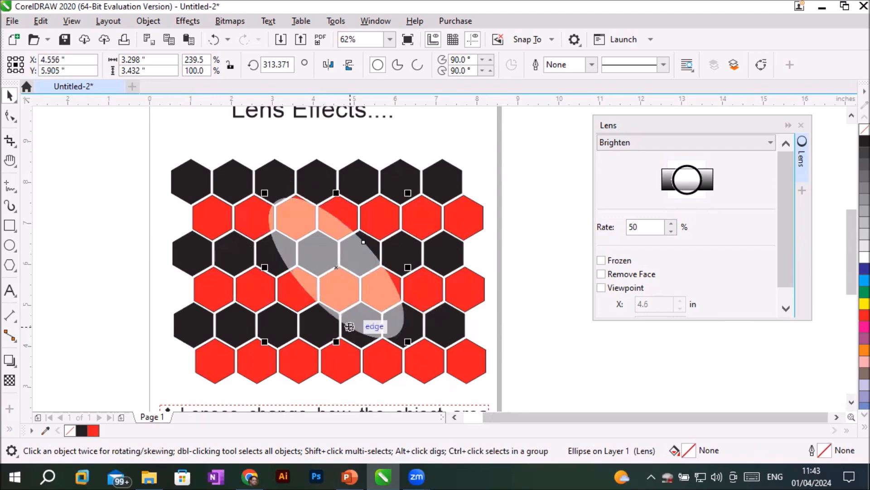
pyautogui.moveTo(346, 302); pyautogui.dragTo(340, 295)
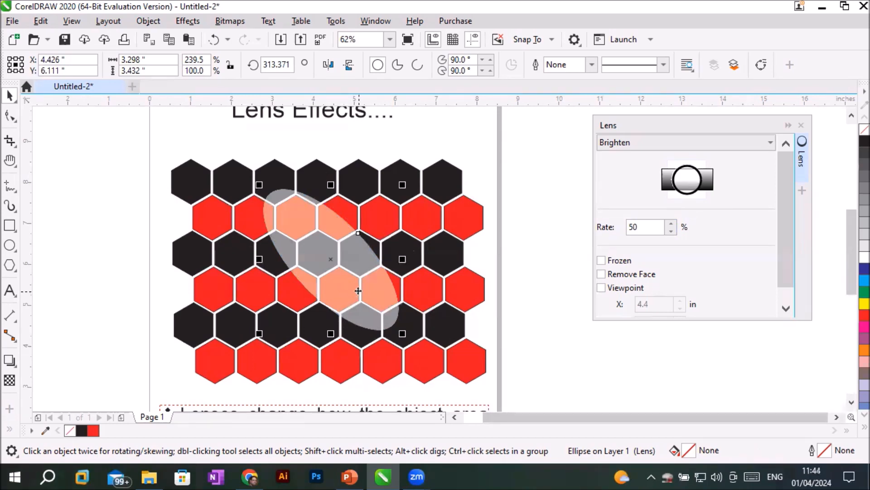
# Step: Undo the lens ellipse's moves, rotation and stretching back to the original circle
pyautogui.hotkey('ctrl', 'z')
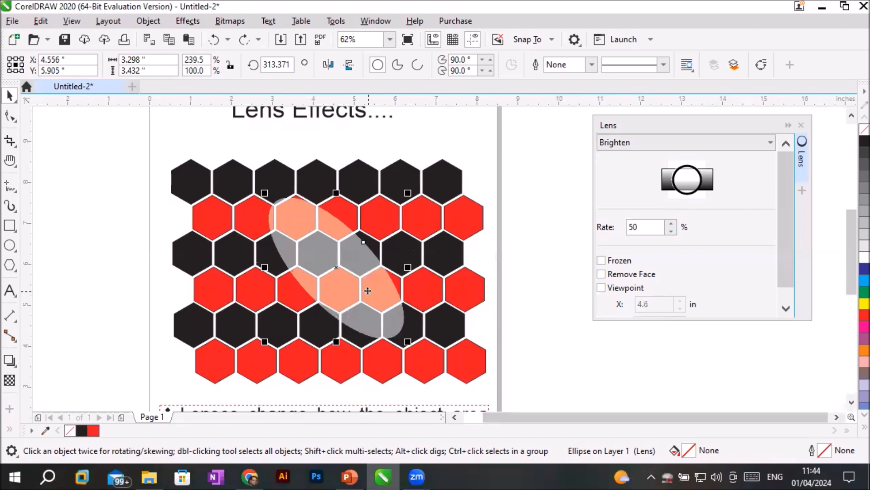
pyautogui.hotkey('ctrl', 'z')
pyautogui.hotkey('ctrl', 'z')
pyautogui.hotkey('ctrl', 'z')
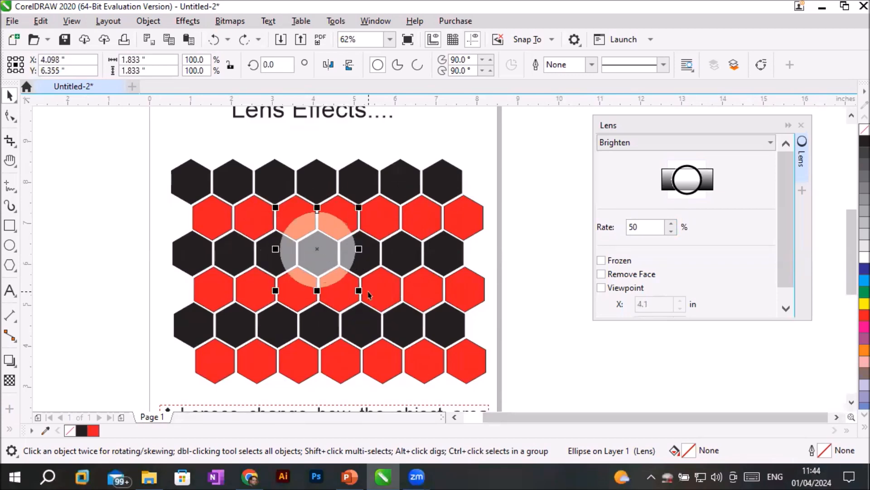
# Step: Turn on the Frozen option for the circle's Brighten lens
pyautogui.scroll(2, 317, 223)
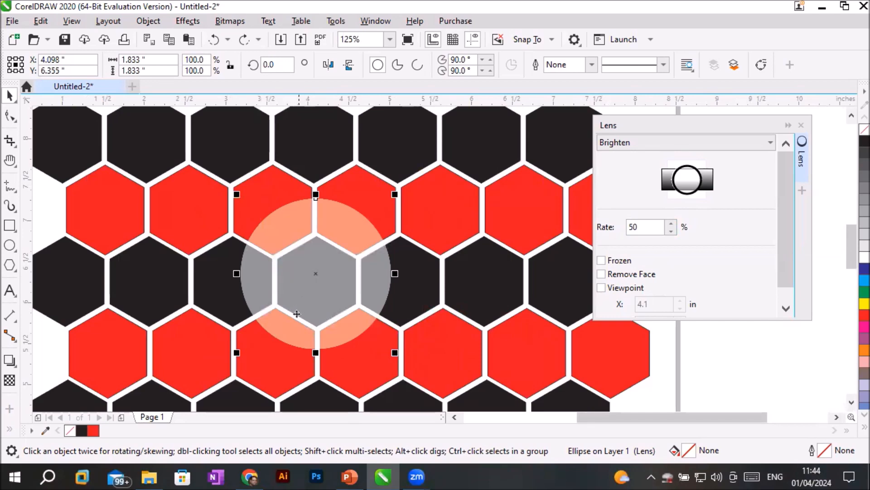
pyautogui.scroll(-2, 299, 315)
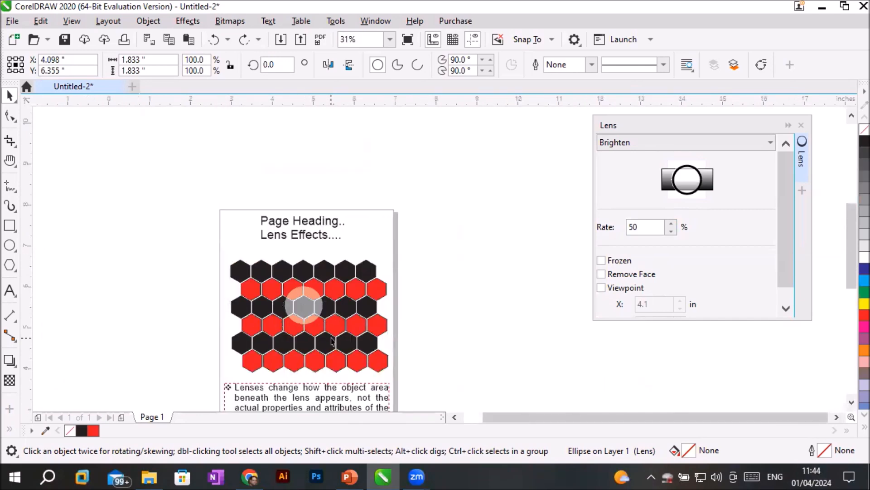
pyautogui.scroll(1, 268, 300)
pyautogui.scroll(1, 268, 301)
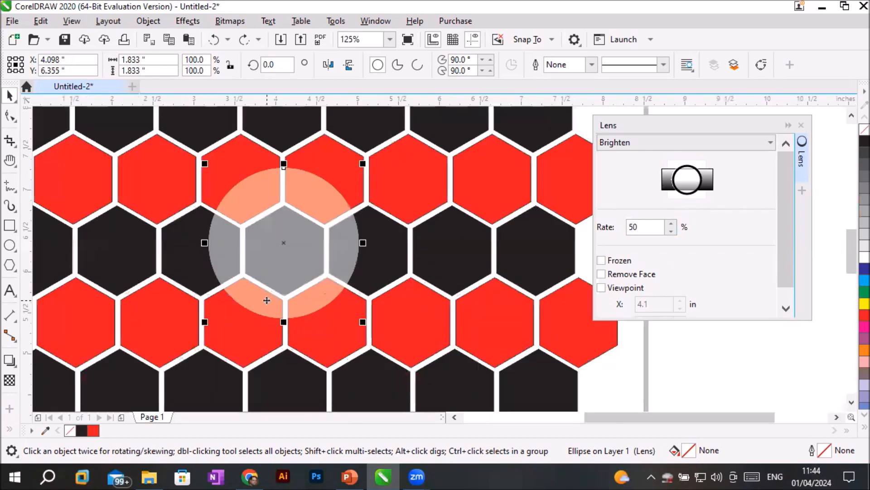
pyautogui.scroll(-1, 310, 284)
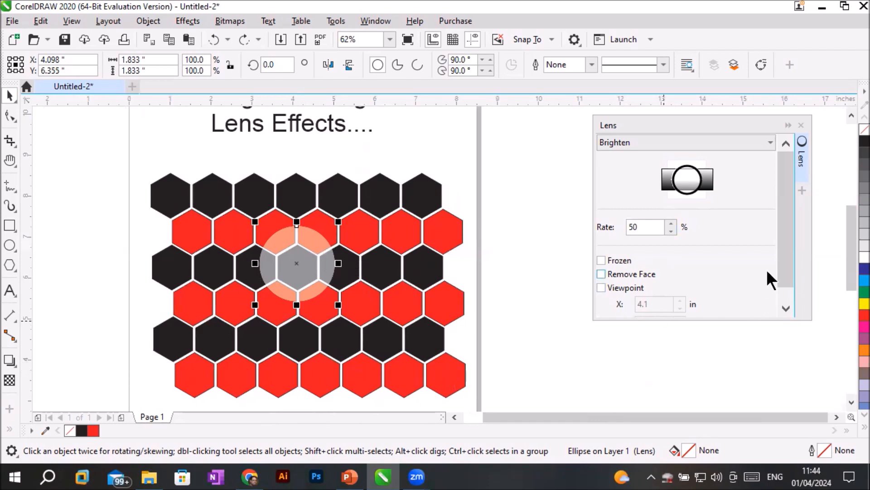
pyautogui.moveTo(781, 257); pyautogui.dragTo(784, 302)
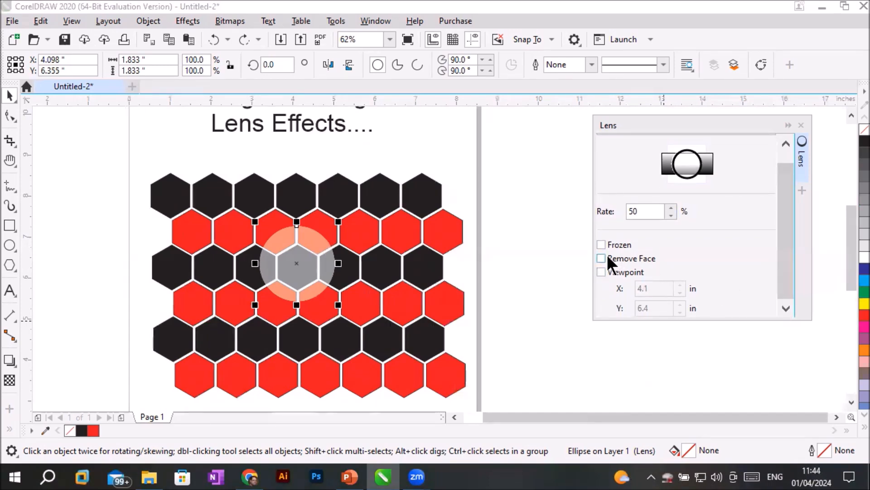
pyautogui.click(602, 245)
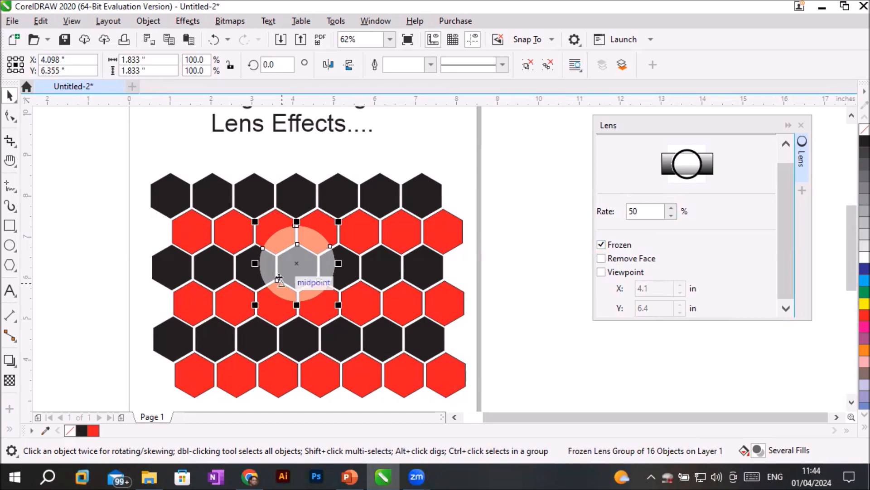
# Step: Move the frozen lens off the page to about X 9.97, Y 8.33 inches and shift the Lens settings clear of it
pyautogui.moveTo(296, 266); pyautogui.dragTo(538, 184)
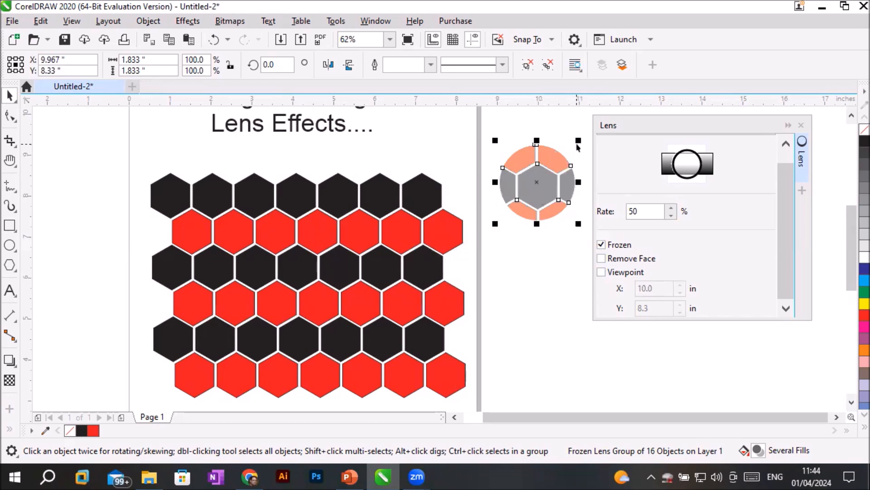
pyautogui.moveTo(629, 124); pyautogui.dragTo(731, 194)
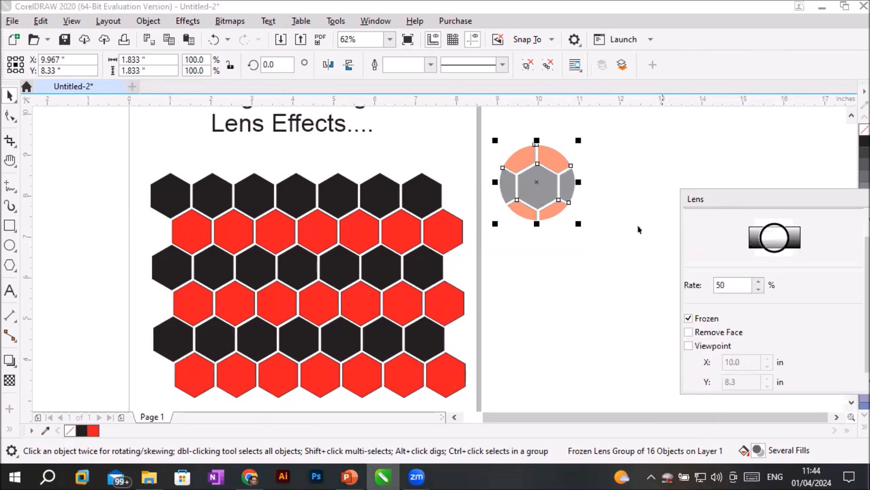
pyautogui.scroll(-2, 538, 191)
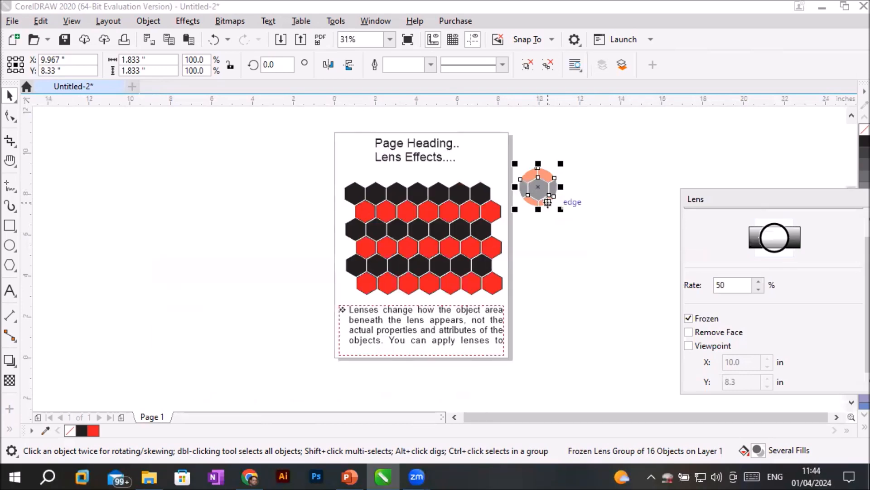
# Step: Mirror-copy the frozen circle downward, and mirror-copy the pair sideways to build a two-by-two block of circles beside the page
pyautogui.scroll(2, 560, 202)
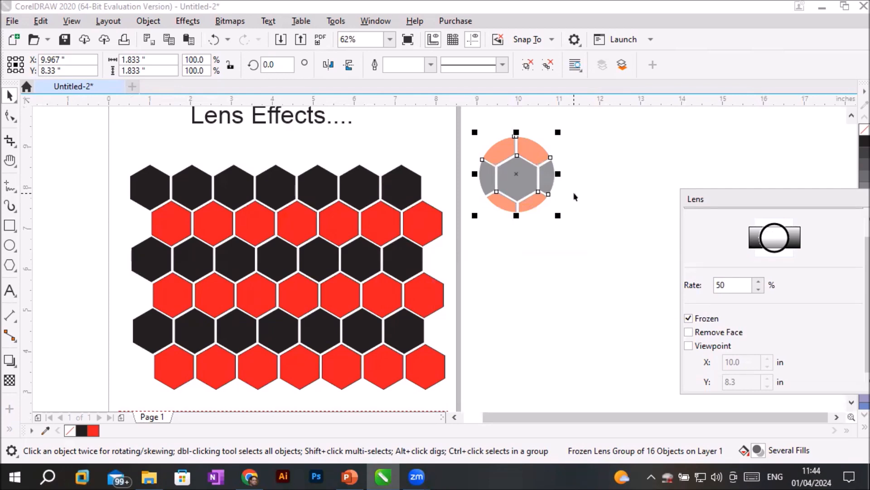
pyautogui.moveTo(515, 136); pyautogui.dragTo(520, 230)
pyautogui.moveTo(471, 128); pyautogui.dragTo(576, 343)
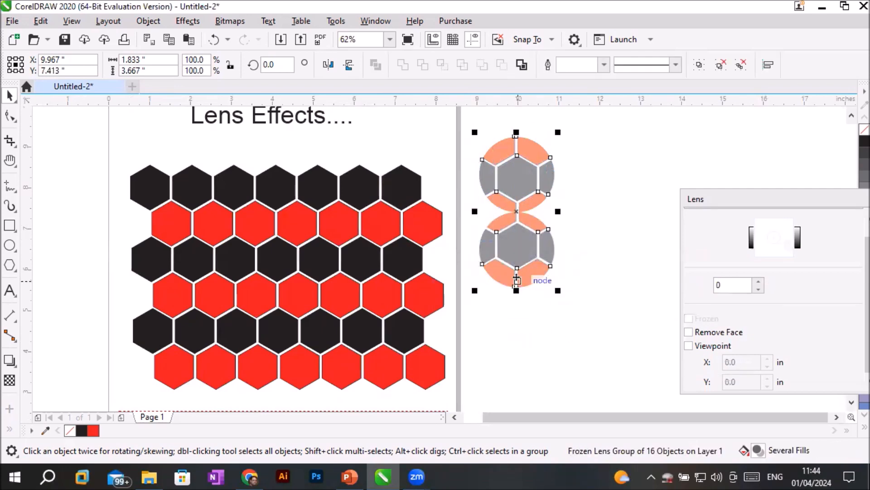
pyautogui.moveTo(475, 211); pyautogui.dragTo(585, 216)
pyautogui.click(570, 322)
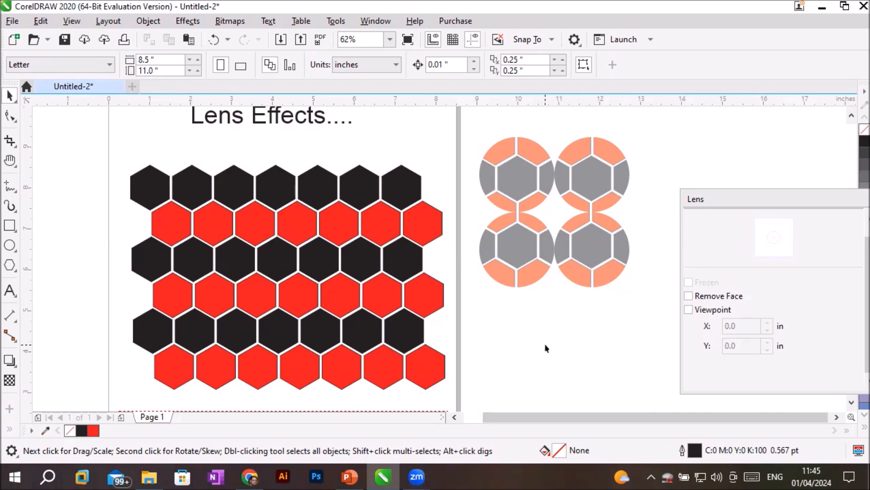
# Step: Draw a pentagon arrow common shape about 5.2 by 3.0 inches over the hexagons and give it a 4.0 pt outline
pyautogui.click(9, 266)
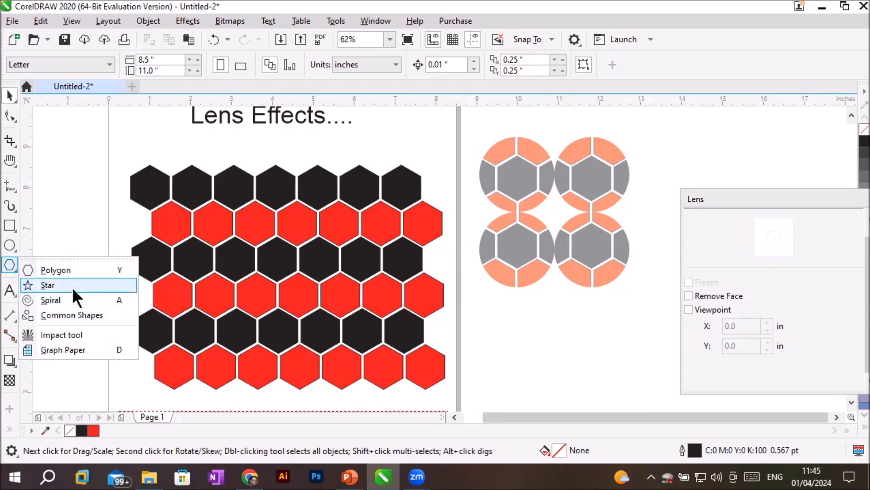
pyautogui.click(68, 269)
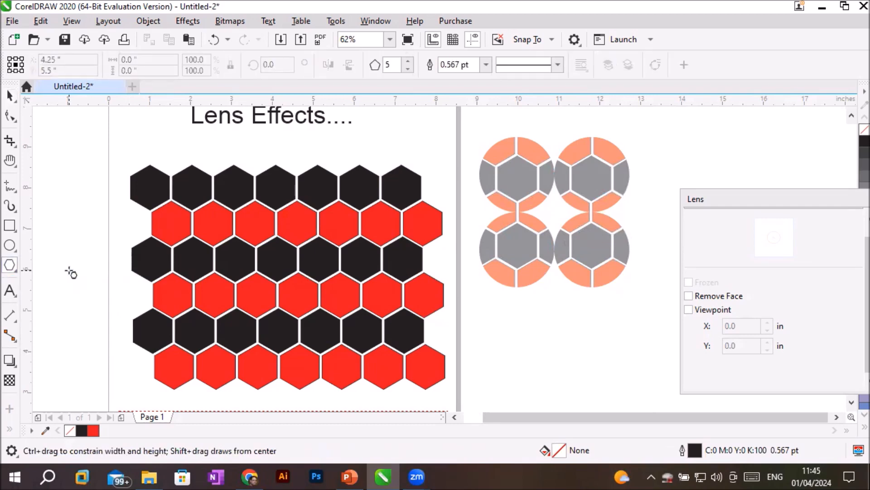
pyautogui.click(8, 264)
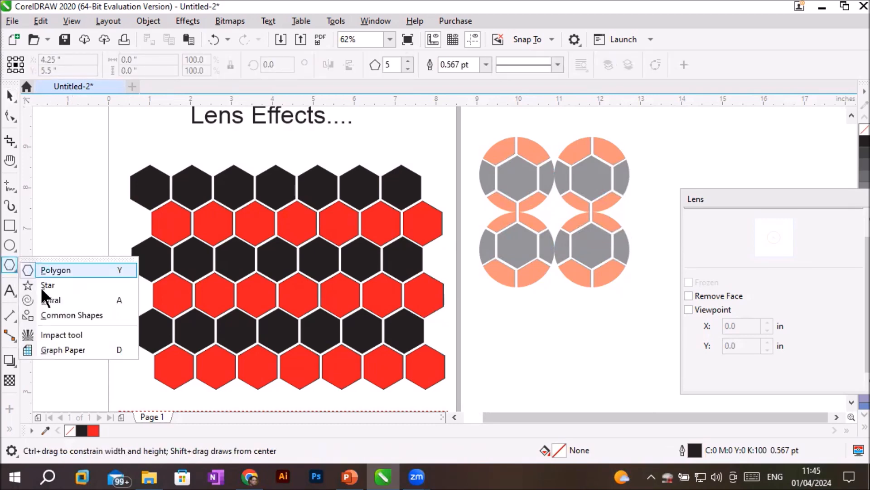
pyautogui.click(59, 314)
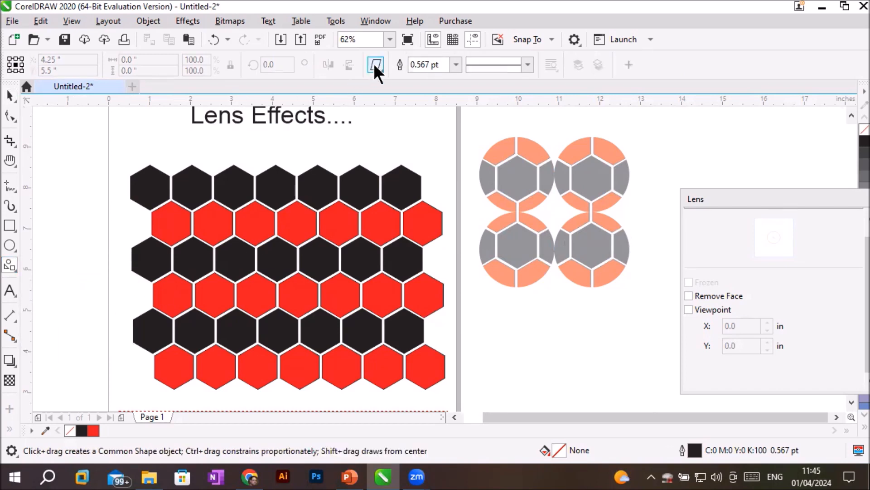
pyautogui.click(374, 65)
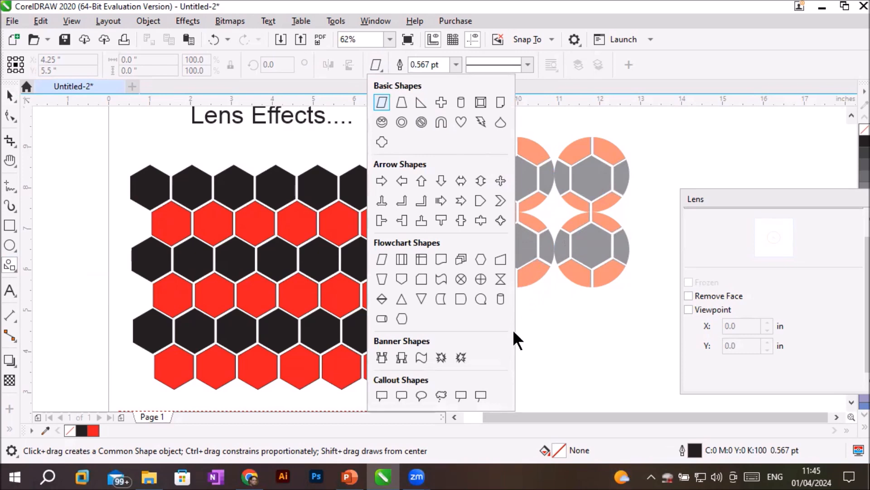
pyautogui.click(481, 201)
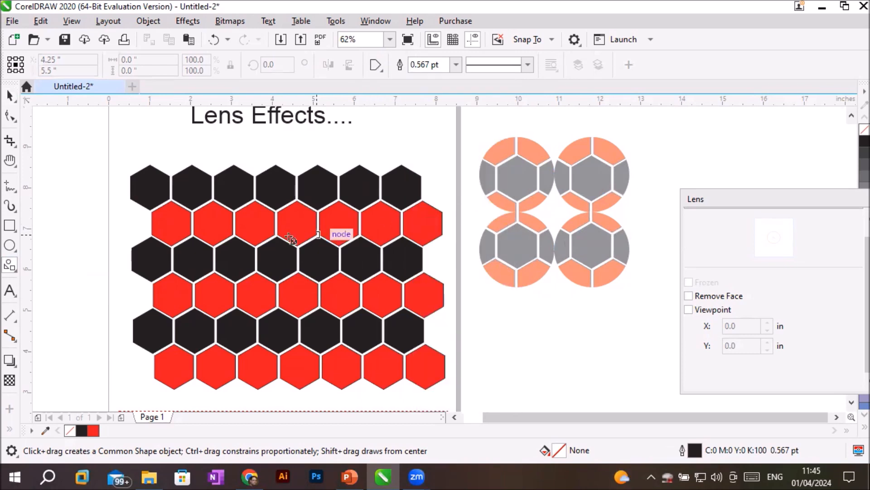
pyautogui.moveTo(178, 199); pyautogui.dragTo(375, 370)
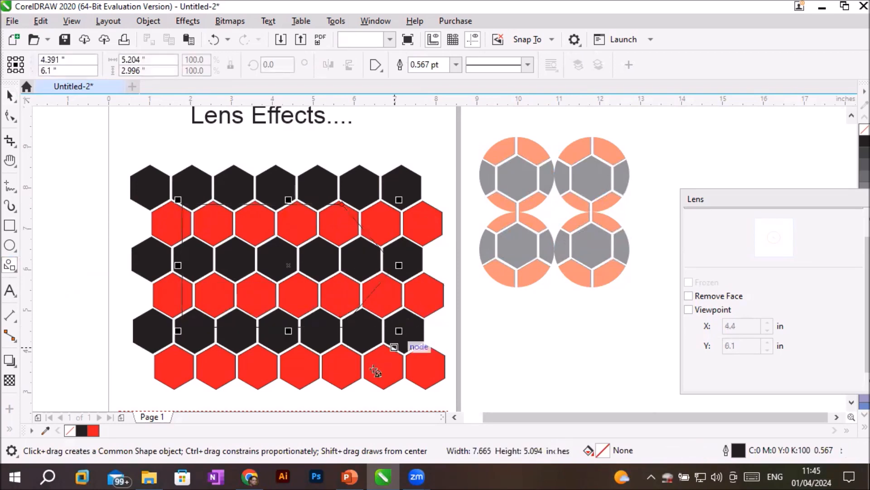
pyautogui.click(454, 66)
pyautogui.click(431, 161)
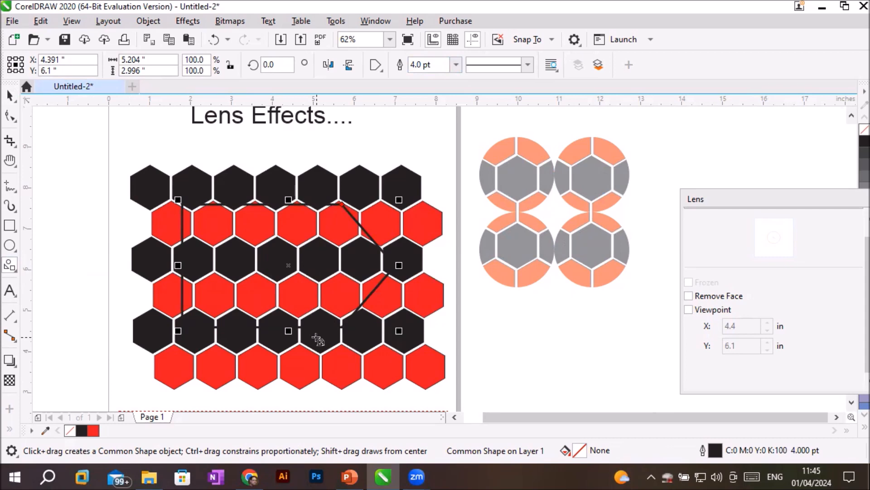
# Step: Apply the Brighten lens to the pentagon arrow shape, with the Lens settings moved fully into view
pyautogui.click(695, 199)
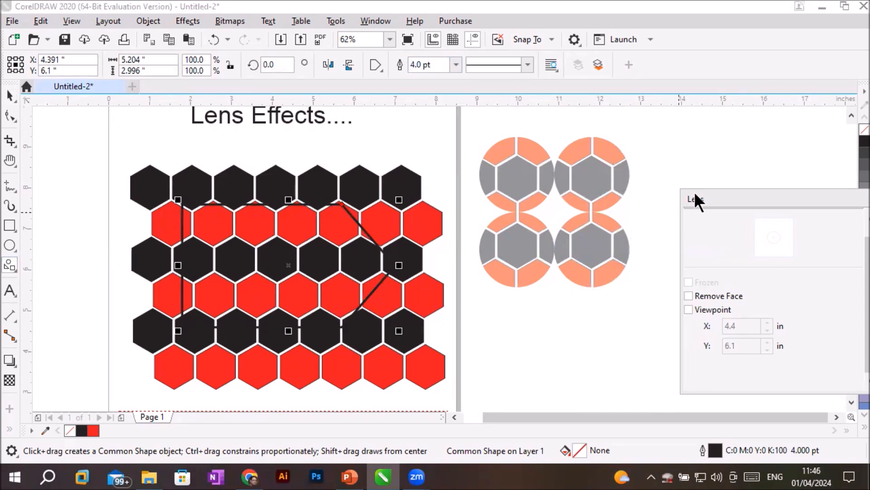
pyautogui.doubleClick(695, 195)
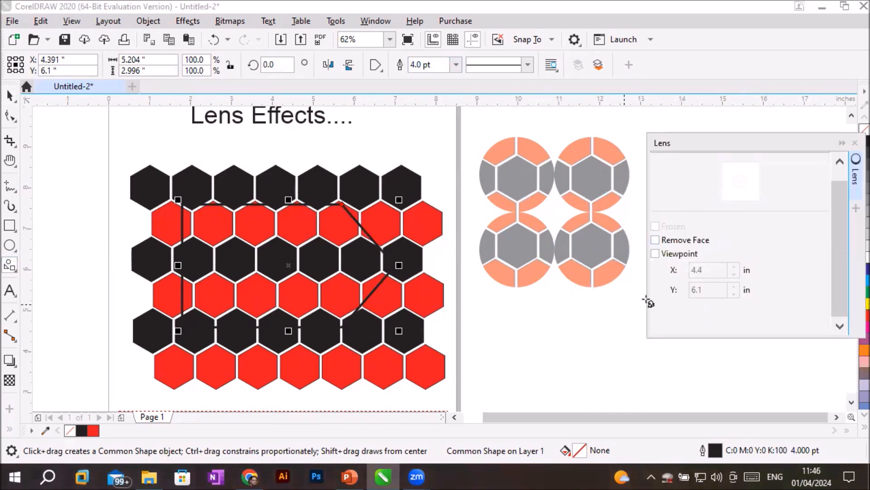
pyautogui.moveTo(840, 216); pyautogui.dragTo(849, 173)
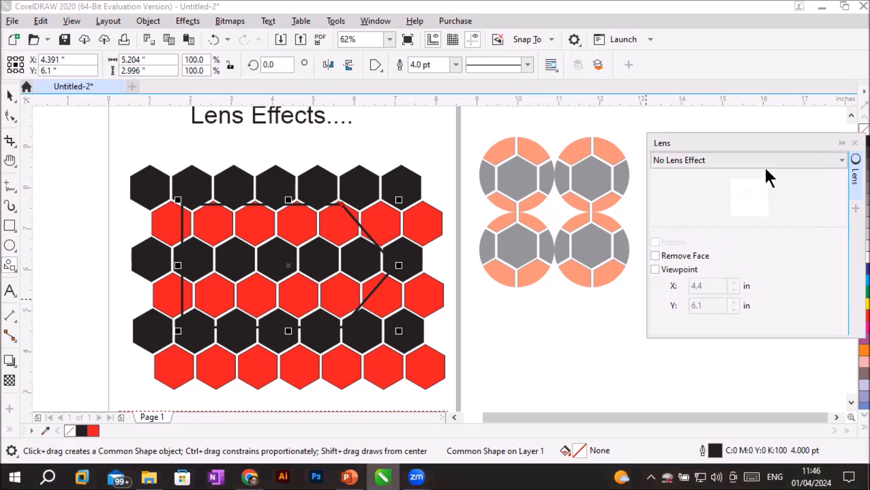
pyautogui.click(750, 160)
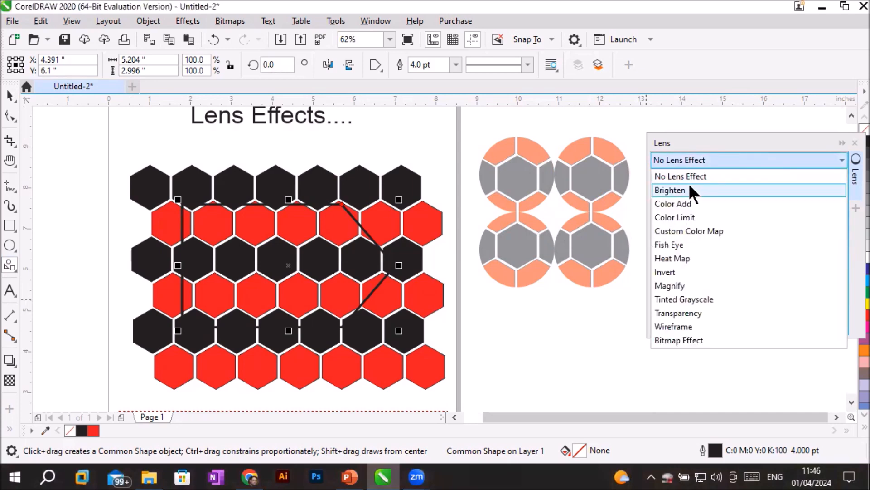
pyautogui.click(691, 188)
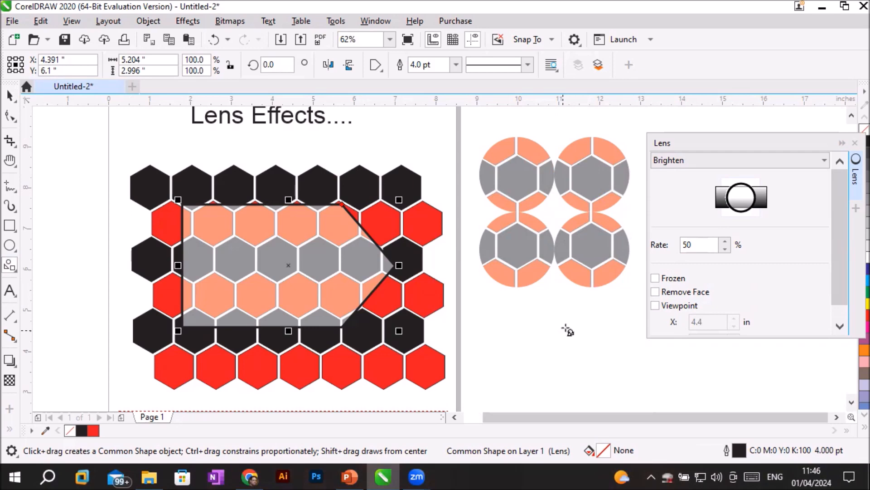
# Step: Turn on the Viewpoint option for the pentagon arrow's lens and set the viewpoint's Y to 6.29 in
pyautogui.click(655, 305)
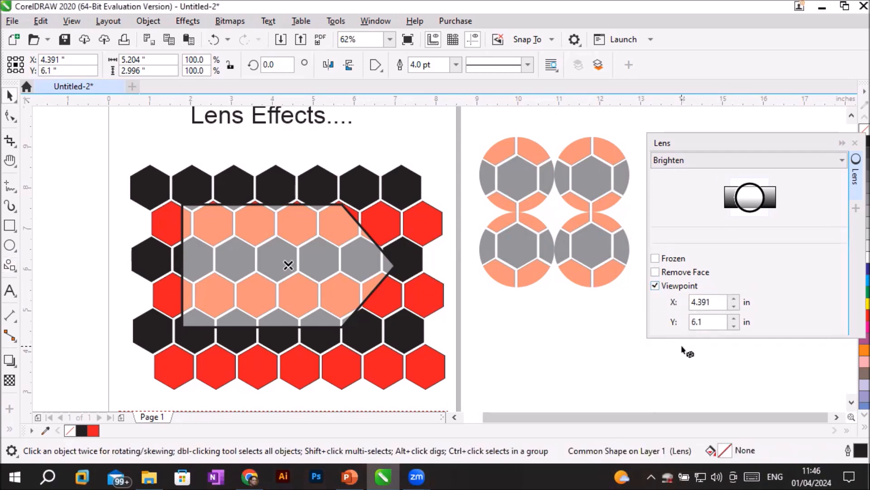
pyautogui.click(733, 317)
pyautogui.click(733, 317)
pyautogui.click(733, 317)
pyautogui.click(734, 317)
pyautogui.click(733, 317)
pyautogui.click(733, 317)
pyautogui.click(733, 317)
pyautogui.click(734, 317)
pyautogui.click(734, 317)
pyautogui.click(734, 317)
pyautogui.click(734, 317)
pyautogui.click(733, 317)
pyautogui.click(733, 318)
pyautogui.click(734, 318)
pyautogui.click(733, 318)
pyautogui.click(733, 317)
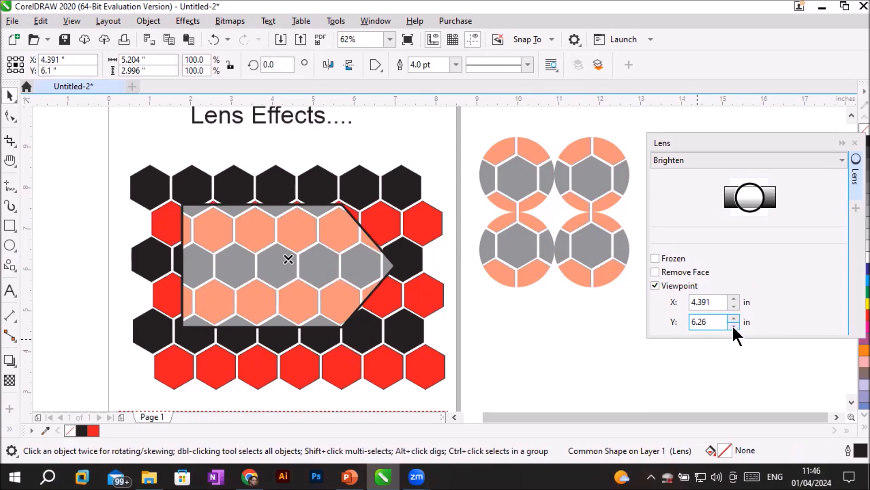
pyautogui.click(733, 325)
pyautogui.click(733, 326)
pyautogui.click(734, 325)
pyautogui.click(733, 325)
pyautogui.click(732, 324)
pyautogui.click(734, 318)
pyautogui.click(733, 319)
pyautogui.click(733, 318)
pyautogui.click(734, 318)
pyautogui.click(734, 318)
# Step: Try shifting the lens viewpoint both ways horizontally, finishing with its X at 4.151 in
pyautogui.click(733, 297)
pyautogui.click(735, 297)
pyautogui.click(735, 297)
pyautogui.click(734, 298)
pyautogui.click(735, 298)
pyautogui.click(735, 297)
pyautogui.click(733, 307)
pyautogui.click(733, 307)
pyautogui.click(733, 307)
pyautogui.click(733, 306)
pyautogui.click(733, 306)
pyautogui.click(733, 306)
pyautogui.click(733, 306)
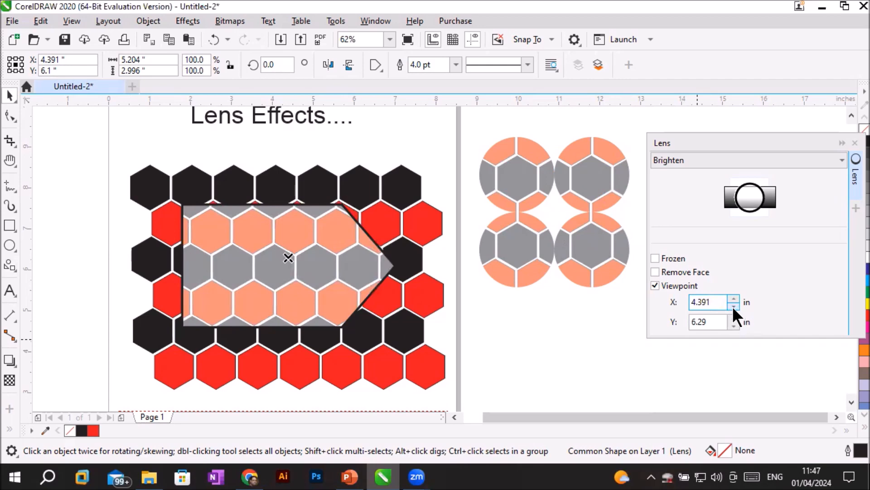
pyautogui.click(733, 307)
pyautogui.click(733, 306)
pyautogui.click(733, 306)
pyautogui.click(733, 306)
pyautogui.click(733, 306)
pyautogui.click(733, 307)
pyautogui.click(732, 306)
pyautogui.click(733, 307)
pyautogui.click(733, 306)
pyautogui.click(731, 305)
pyautogui.click(731, 305)
pyautogui.click(731, 304)
pyautogui.click(732, 305)
pyautogui.click(731, 305)
pyautogui.click(731, 305)
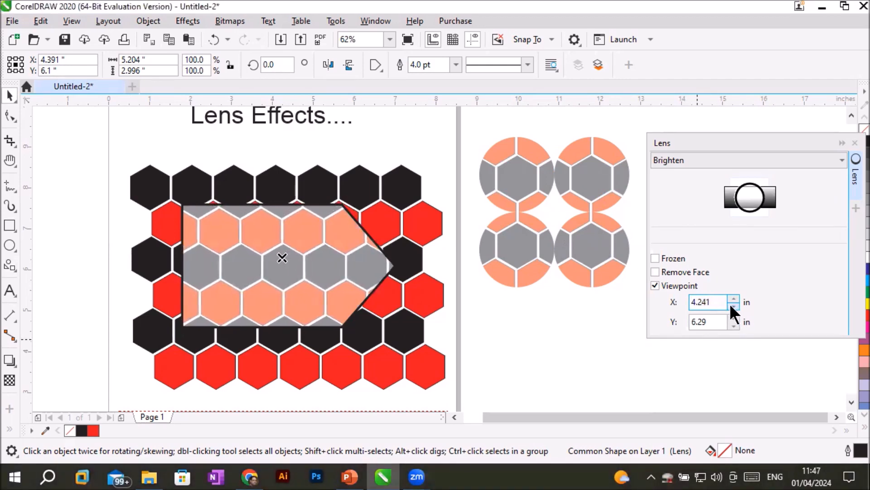
pyautogui.click(731, 305)
pyautogui.click(730, 305)
pyautogui.click(729, 305)
pyautogui.click(729, 305)
pyautogui.click(729, 305)
pyautogui.click(729, 305)
pyautogui.click(729, 305)
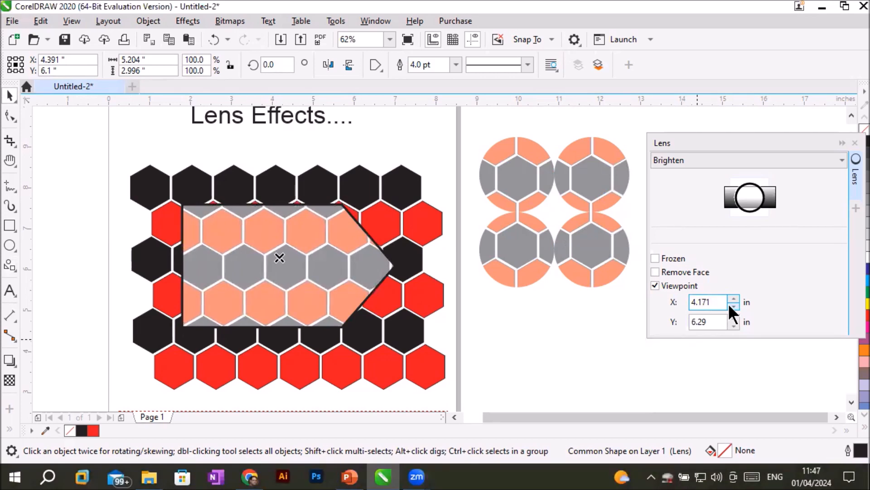
pyautogui.click(731, 306)
pyautogui.click(730, 306)
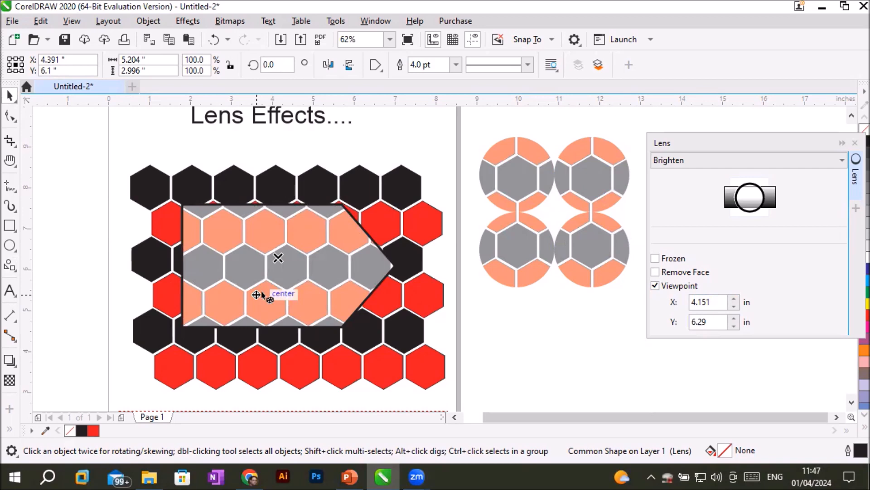
# Step: Toggle Remove Face on the pentagon arrow's lens to compare the effect, and leave the option on
pyautogui.click(655, 272)
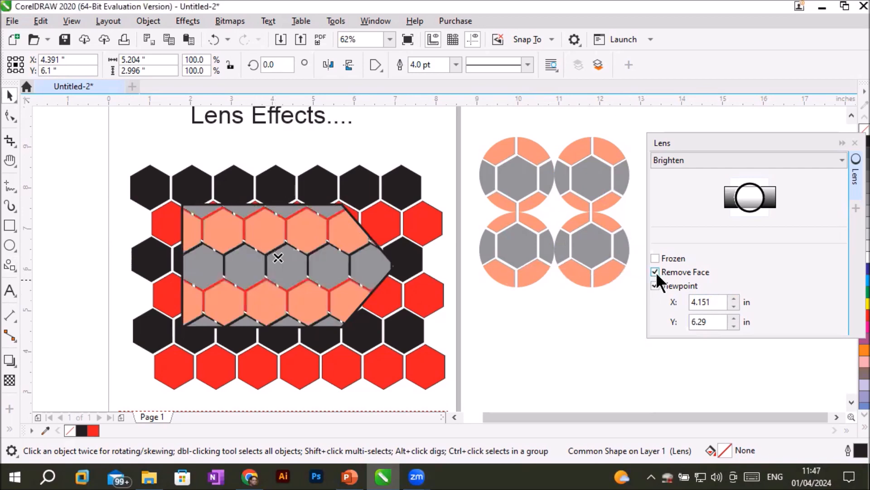
pyautogui.click(657, 272)
pyautogui.click(657, 273)
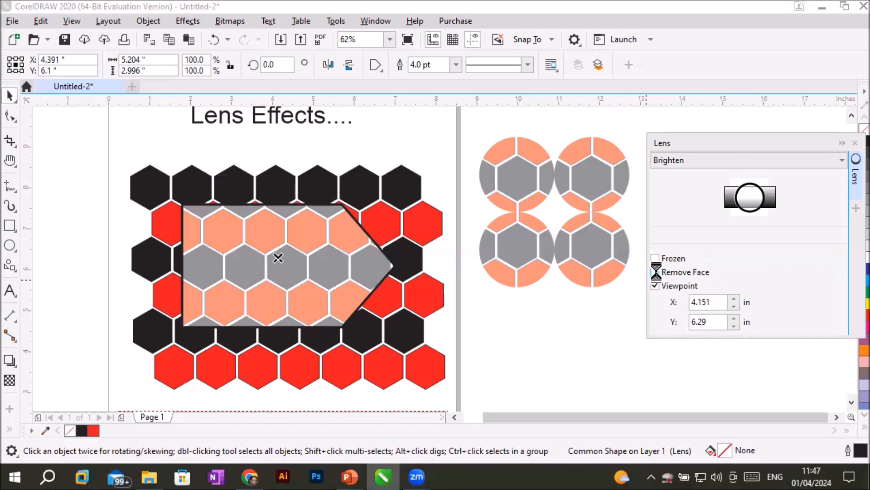
pyautogui.click(657, 271)
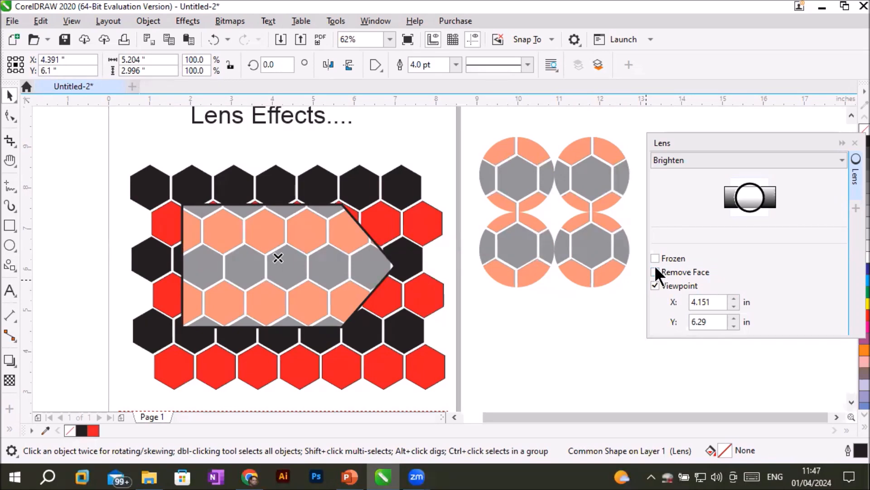
pyautogui.click(657, 270)
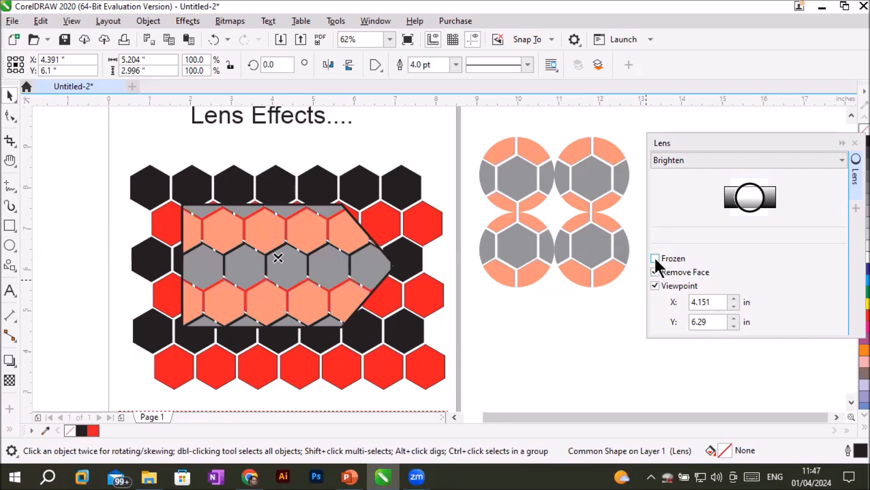
# Step: Freeze the pentagon arrow's lens and move it off the page below the circles, to about X 11.79, Y 3.82 inches
pyautogui.click(654, 257)
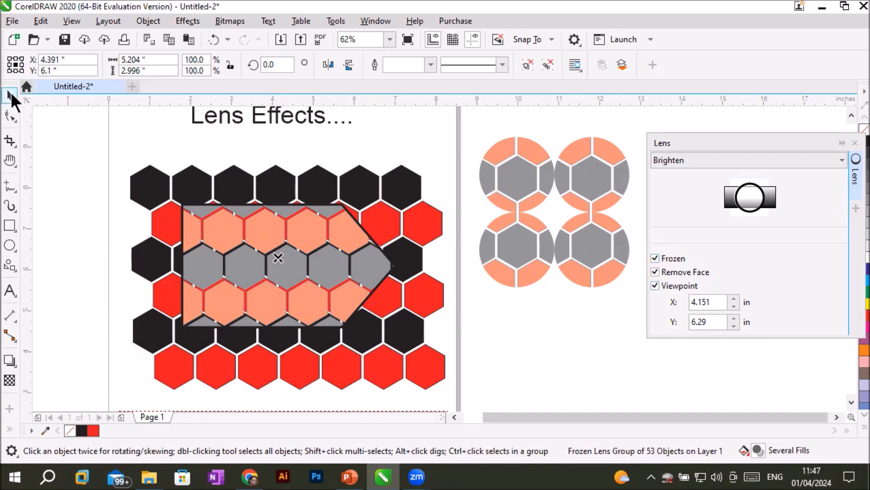
pyautogui.moveTo(286, 266); pyautogui.dragTo(590, 360)
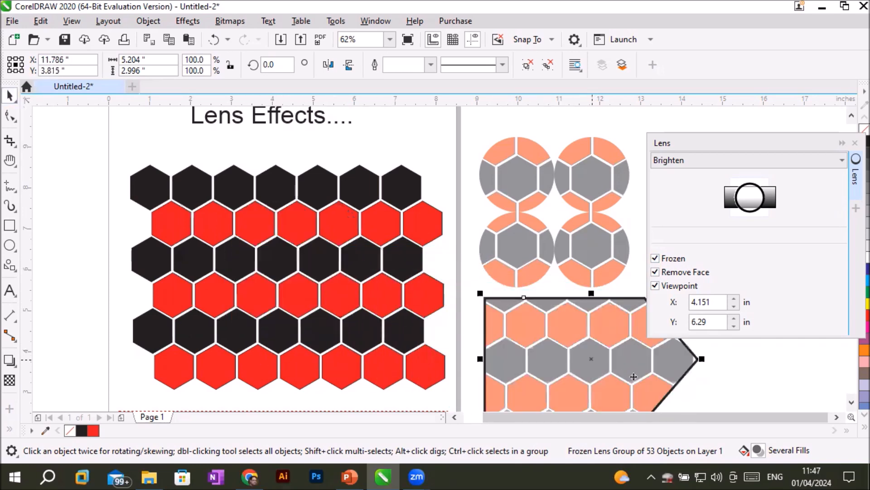
pyautogui.click(851, 404)
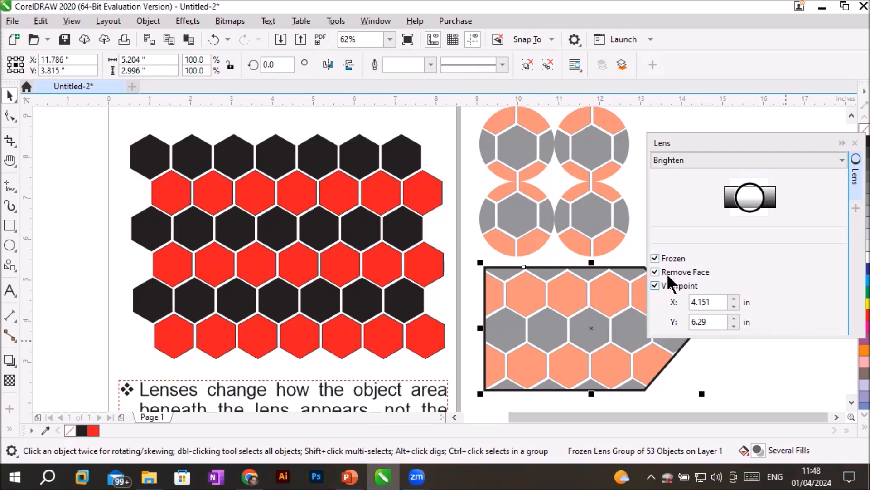
# Step: Draw an ellipse about 3.35 by 3.23 inches over the middle of the hexagons with a 4.0 pt outline
pyautogui.click(711, 321)
pyautogui.click(9, 246)
pyautogui.moveTo(228, 178); pyautogui.dragTo(366, 310)
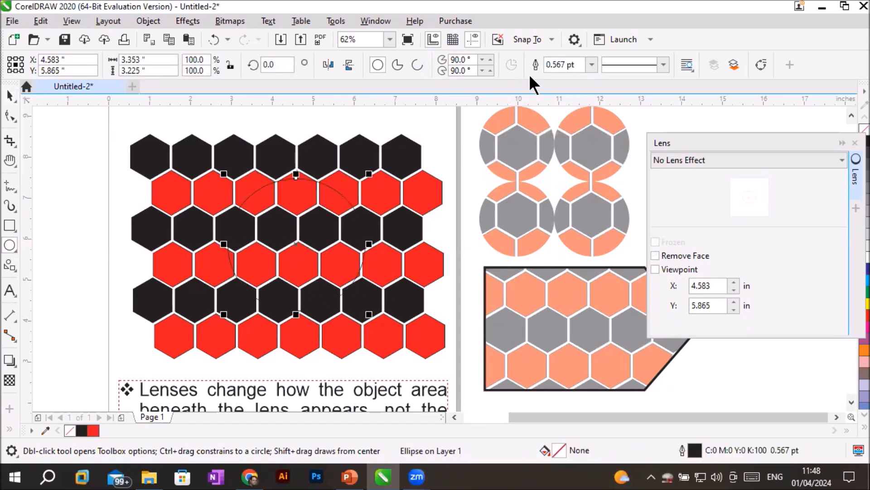
pyautogui.click(588, 67)
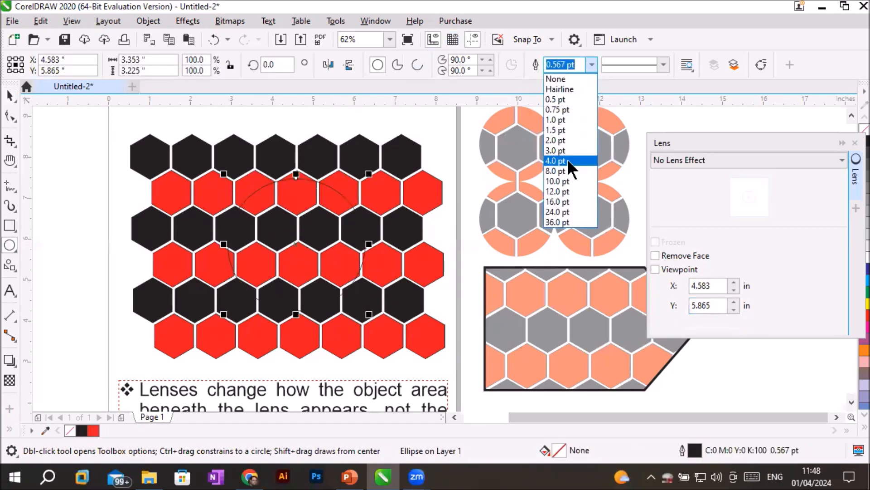
pyautogui.click(567, 159)
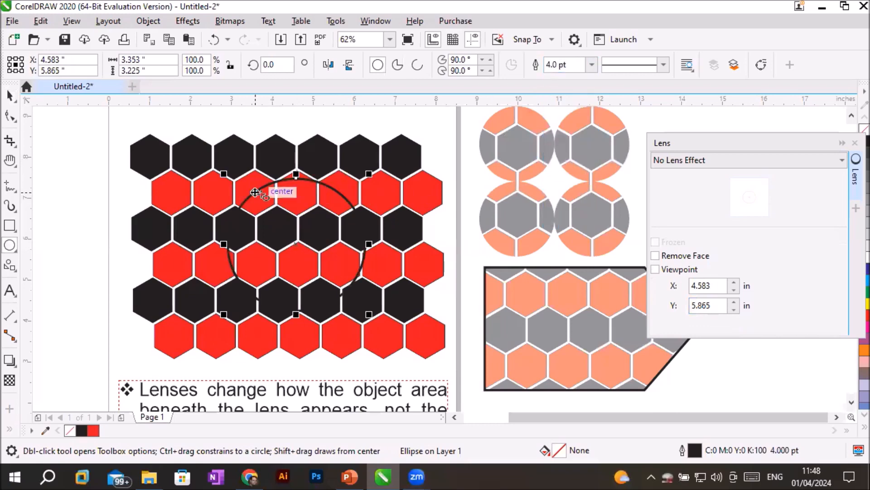
# Step: Move the new ellipse down over the hexagons to about X 4.77, Y 5.41 inches
pyautogui.click(10, 95)
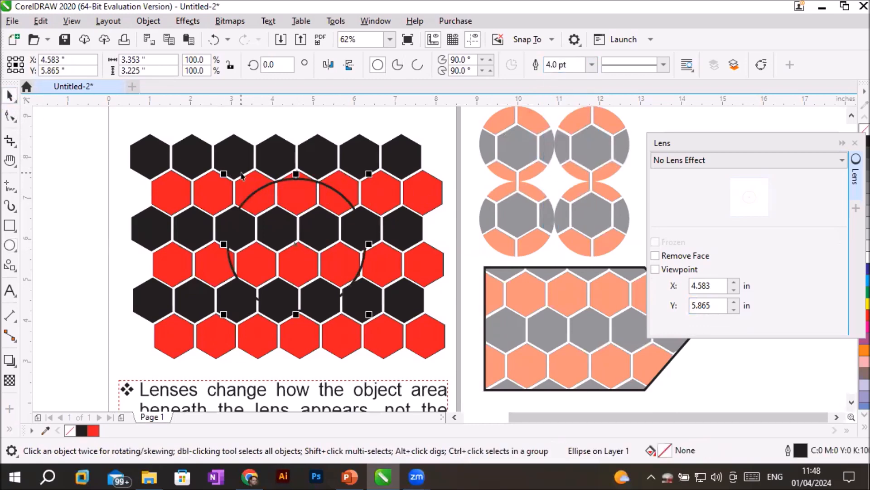
pyautogui.moveTo(254, 189); pyautogui.dragTo(262, 203)
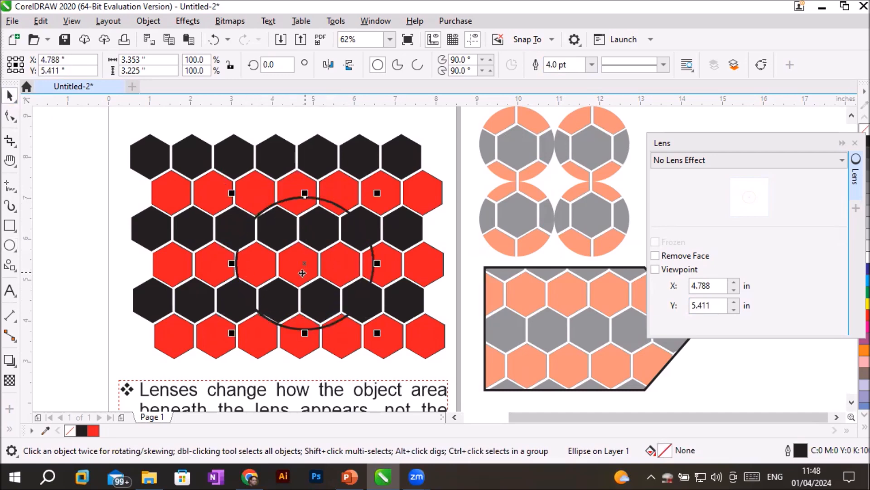
pyautogui.press('Left')
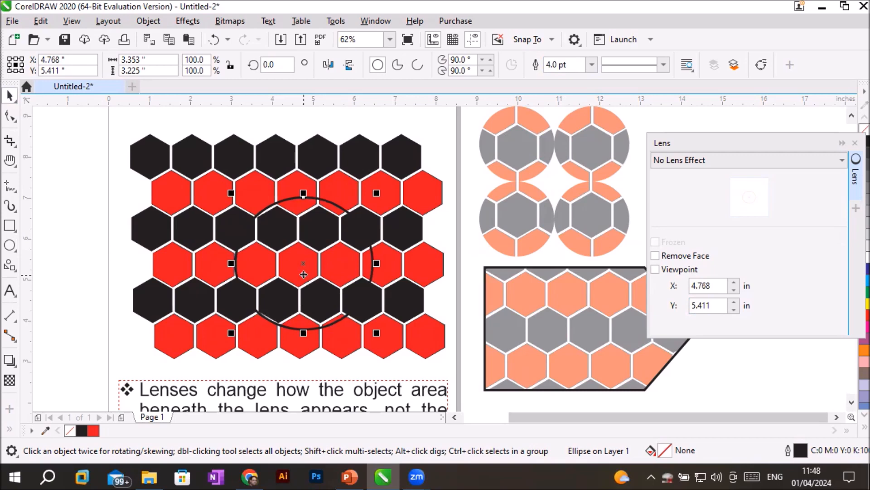
# Step: Nudge the ellipse to X 4.668 inches, convert it to curves and pull its top node up into an egg about 4.13 inches tall
pyautogui.press('Left')
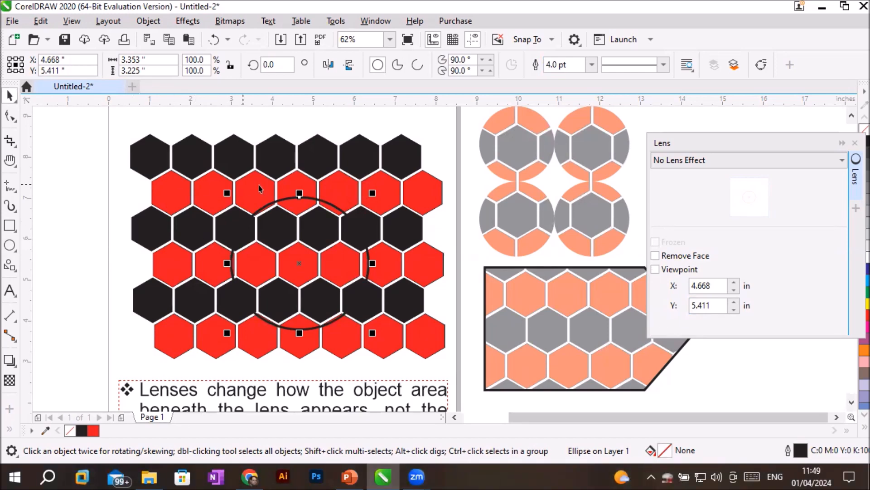
pyautogui.rightClick(298, 191)
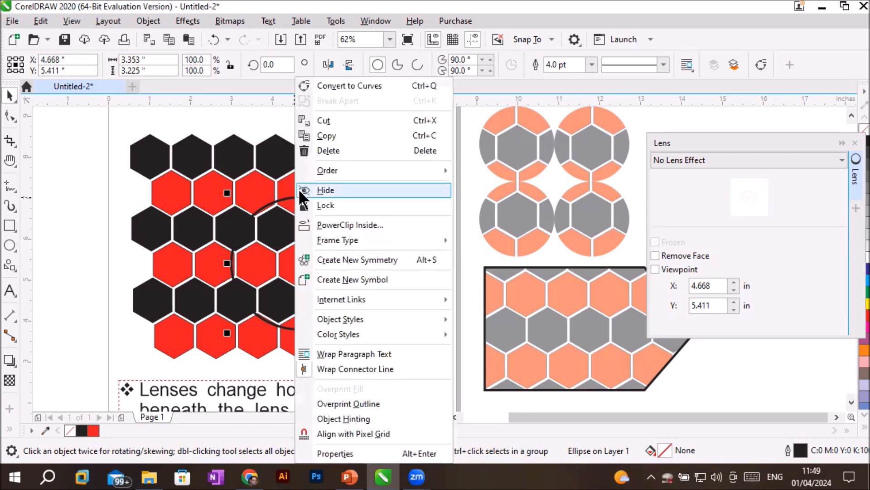
pyautogui.click(331, 84)
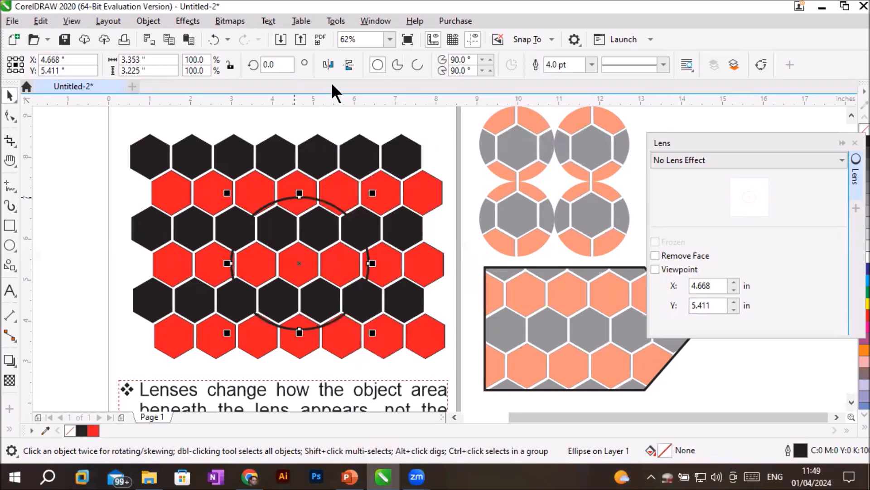
pyautogui.click(10, 117)
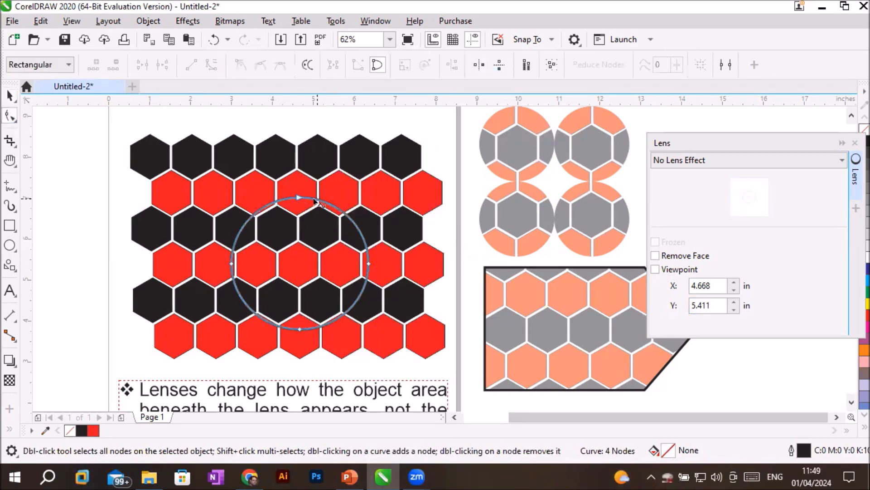
pyautogui.moveTo(314, 198); pyautogui.dragTo(302, 161)
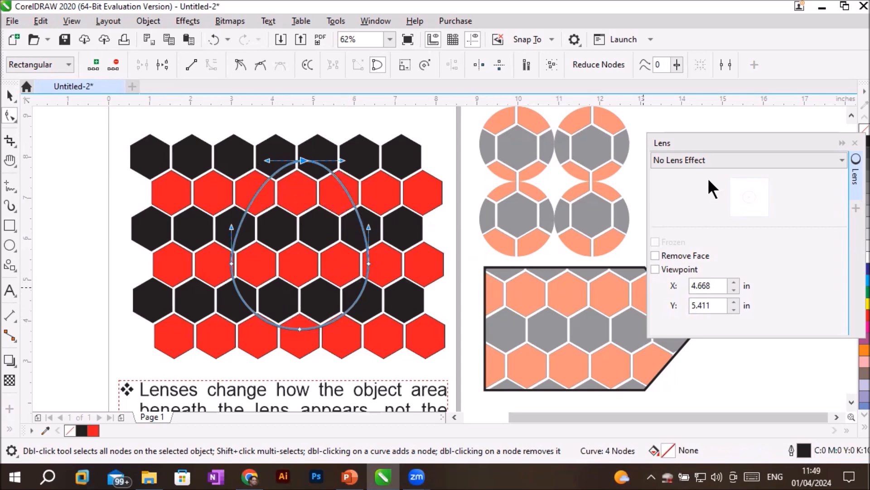
# Step: Apply a Color Add lens to the egg shape at a rate of 100%
pyautogui.click(706, 160)
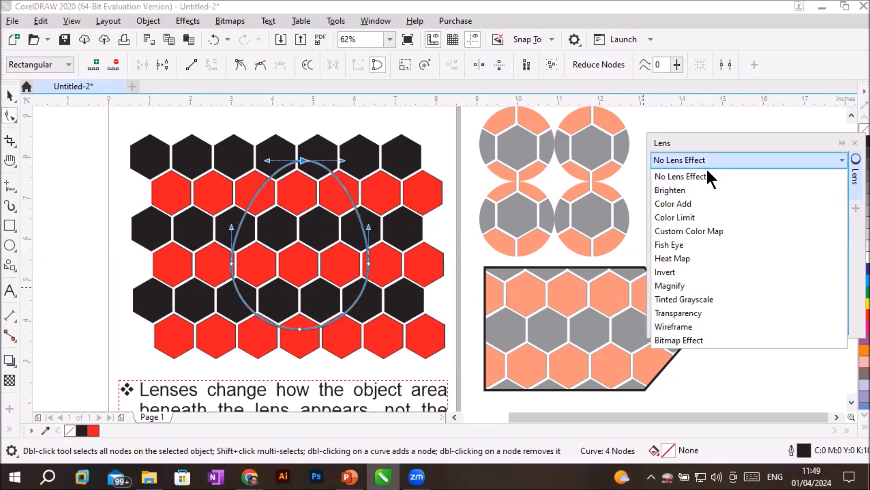
pyautogui.click(673, 203)
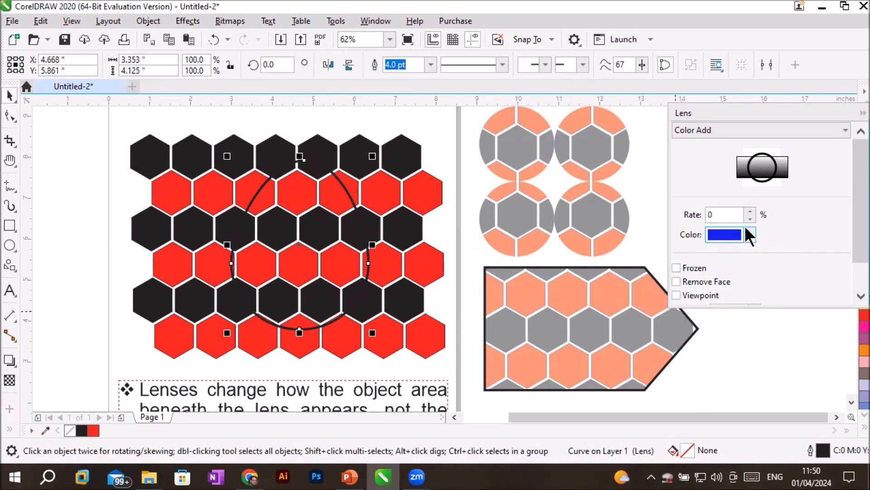
pyautogui.moveTo(750, 211); pyautogui.dragTo(749, 211)
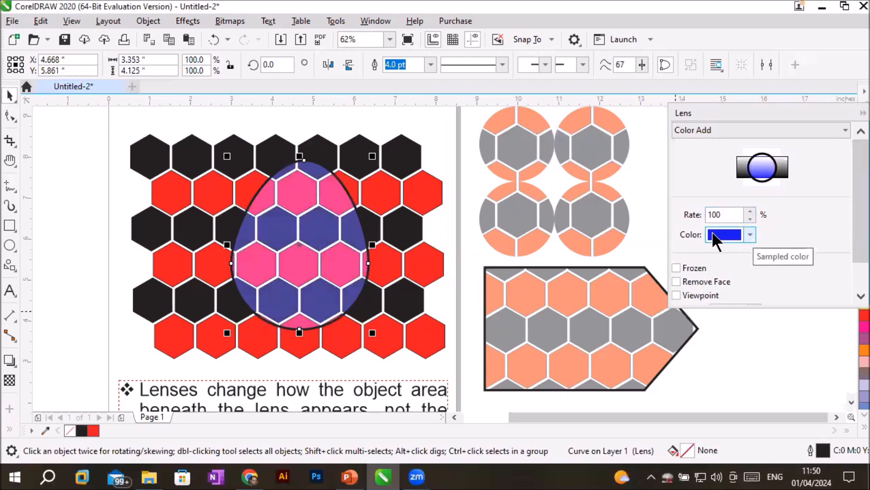
# Step: Try green, blue, pink and turquoise as the egg lens's color, ending on yellow #DBED17
pyautogui.click(749, 233)
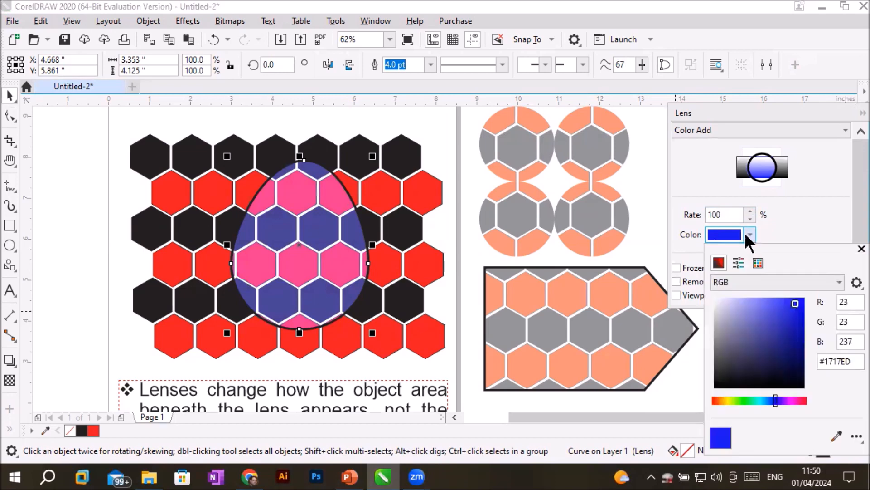
pyautogui.click(729, 399)
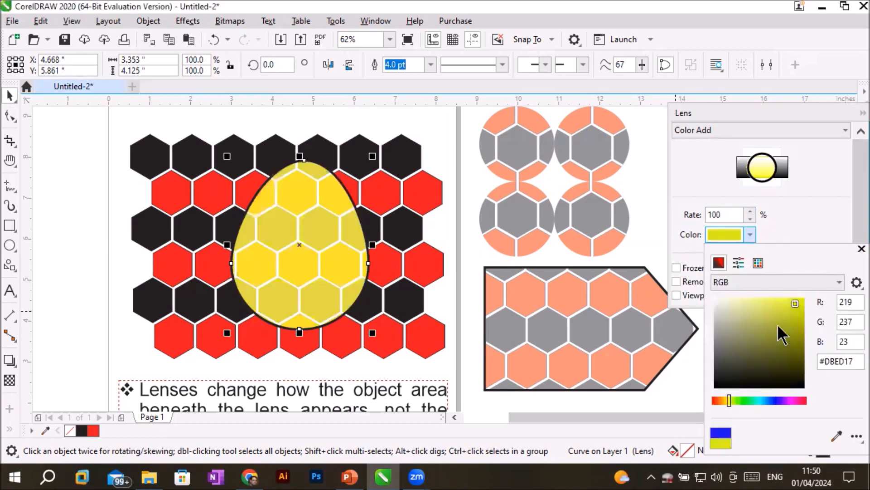
pyautogui.click(742, 399)
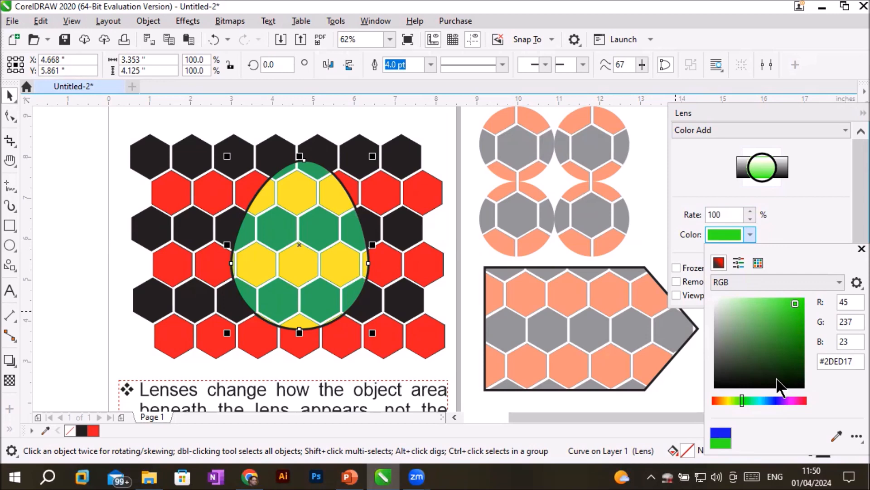
pyautogui.click(777, 399)
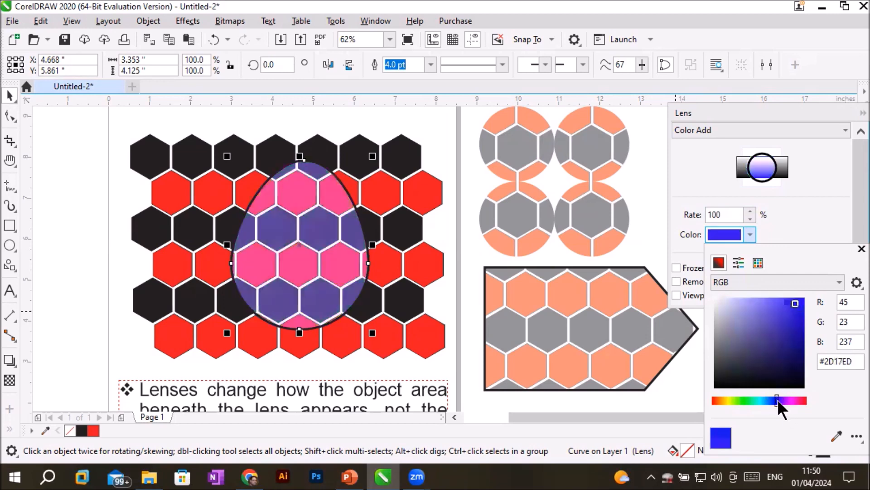
pyautogui.click(796, 399)
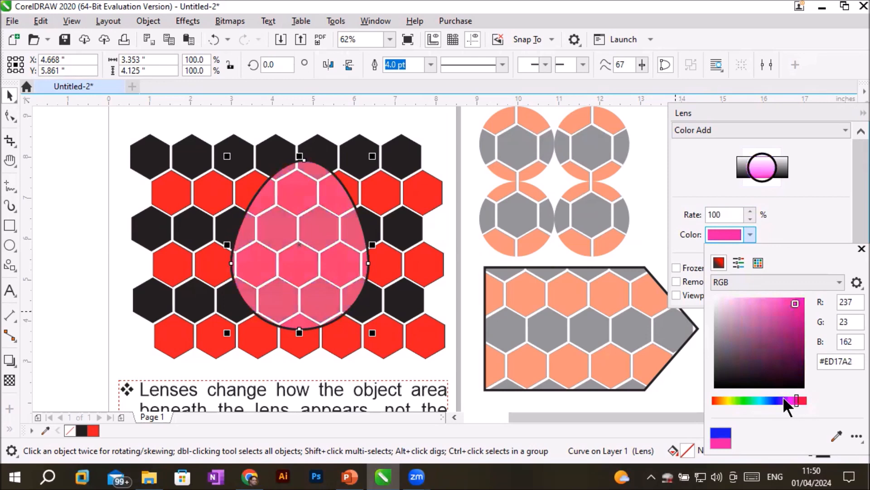
pyautogui.click(771, 401)
pyautogui.click(754, 398)
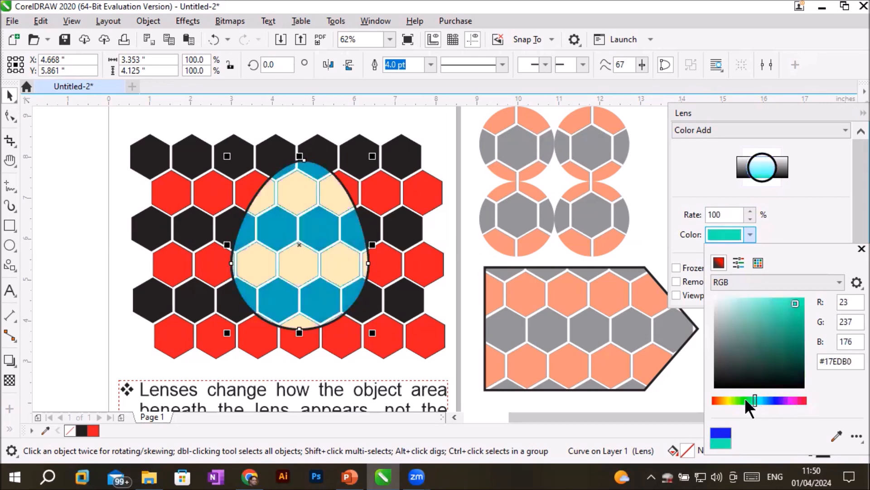
pyautogui.click(734, 398)
pyautogui.click(728, 400)
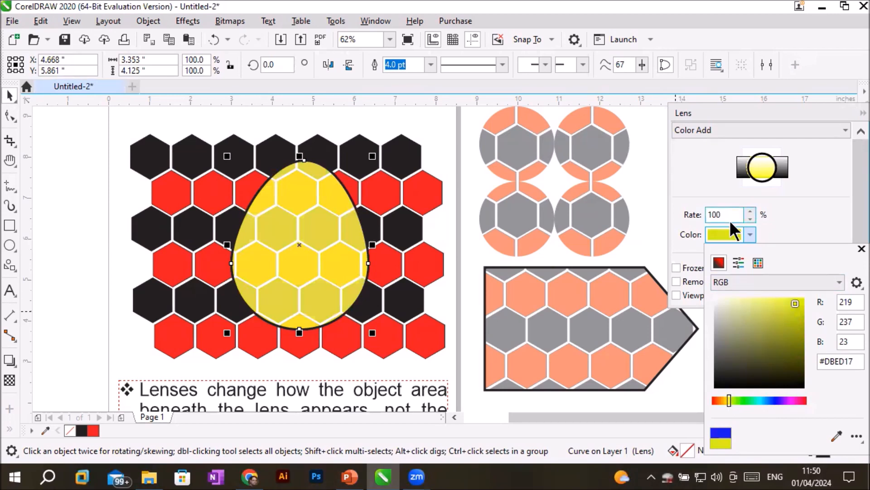
pyautogui.click(776, 230)
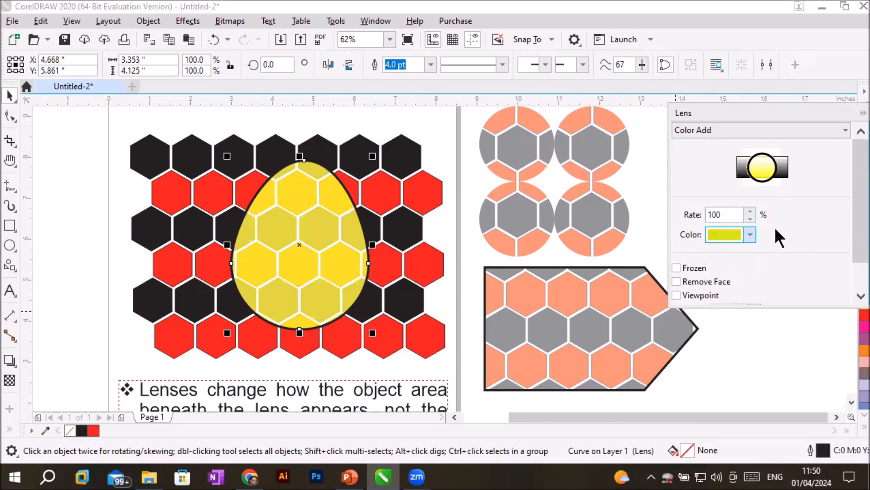
# Step: Lower the egg lens's Color Add rate gradually to 0%
pyautogui.click(747, 219)
pyautogui.click(747, 219)
pyautogui.click(747, 218)
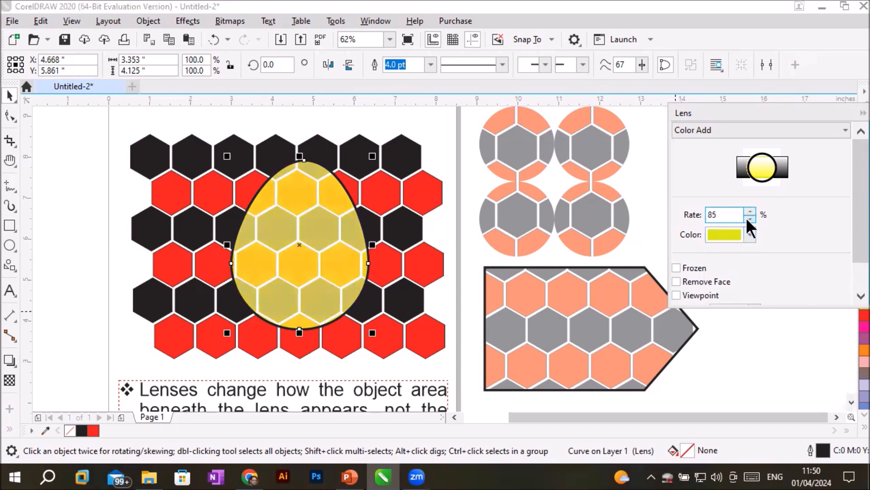
pyautogui.click(747, 219)
pyautogui.click(747, 219)
pyautogui.click(747, 219)
pyautogui.click(747, 219)
pyautogui.click(747, 218)
pyautogui.click(747, 219)
pyautogui.click(747, 219)
pyautogui.click(747, 218)
pyautogui.click(747, 218)
pyautogui.click(747, 218)
pyautogui.click(747, 218)
pyautogui.click(747, 219)
pyautogui.click(747, 218)
pyautogui.click(747, 218)
pyautogui.click(747, 219)
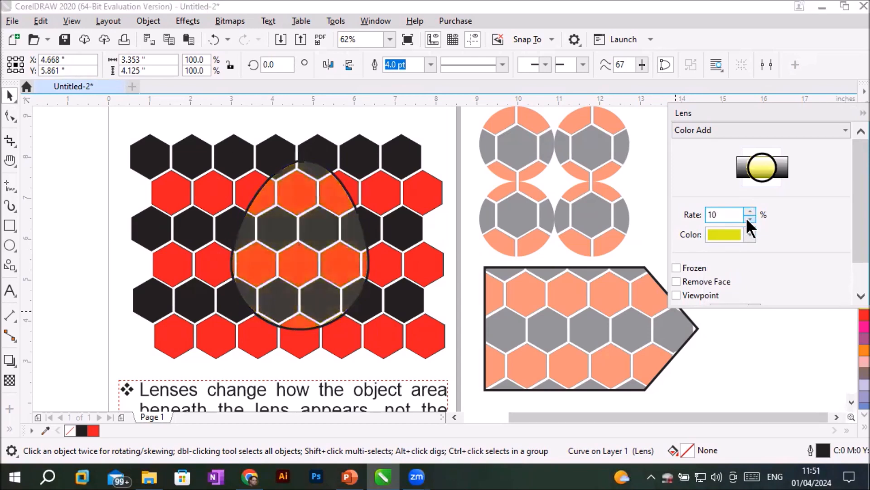
pyautogui.click(747, 219)
pyautogui.click(747, 218)
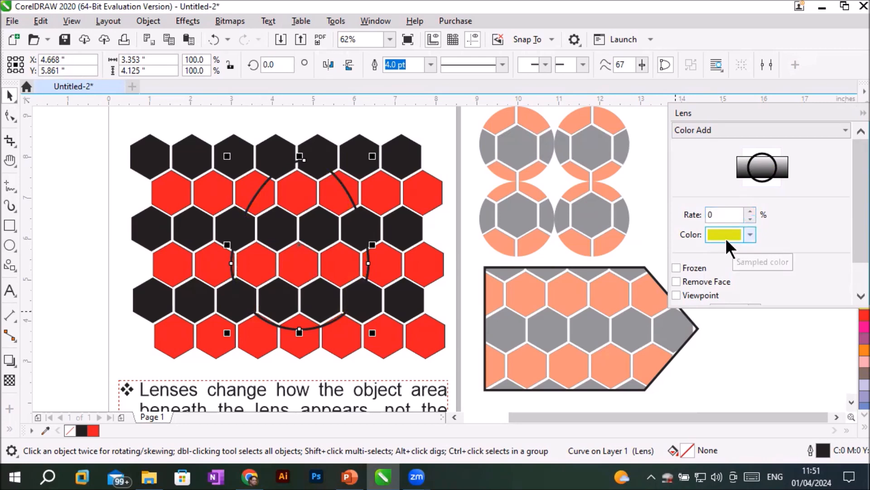
# Step: Raise the egg lens's Color Add rate to 75%
pyautogui.click(751, 210)
pyautogui.click(751, 209)
pyautogui.click(752, 209)
pyautogui.click(752, 210)
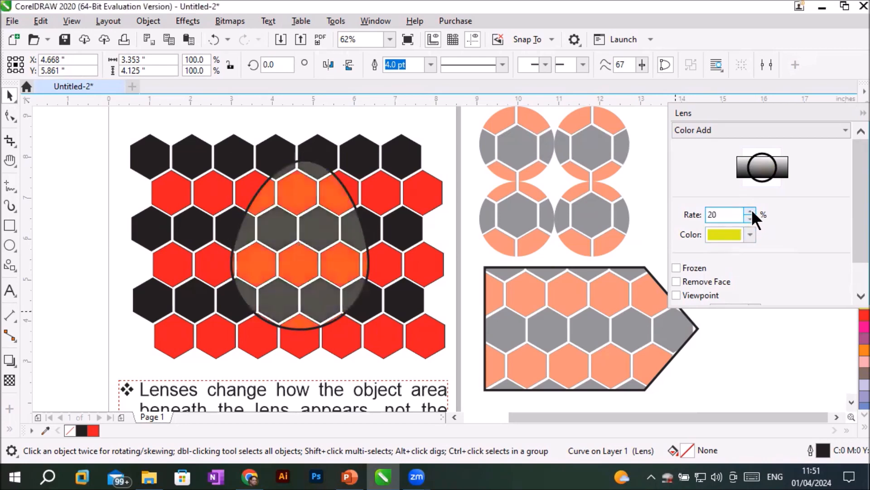
pyautogui.click(751, 209)
pyautogui.click(752, 209)
pyautogui.click(752, 210)
pyautogui.click(751, 210)
pyautogui.click(751, 210)
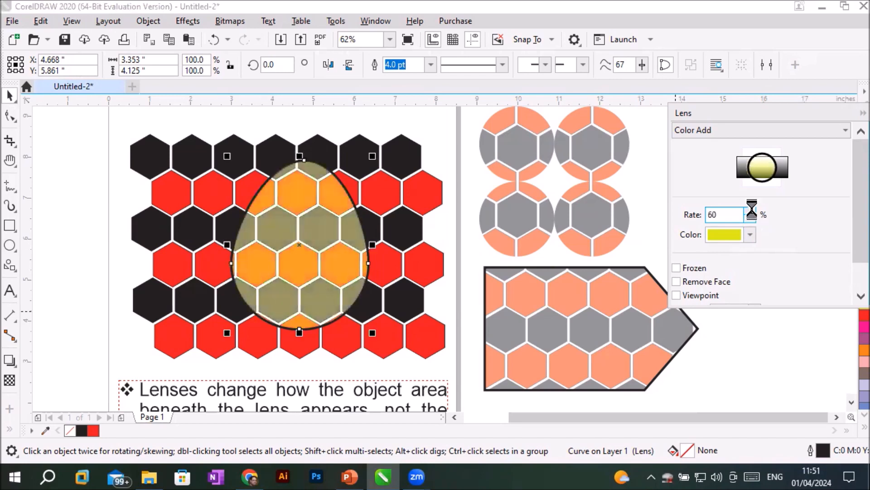
pyautogui.click(752, 209)
pyautogui.click(752, 211)
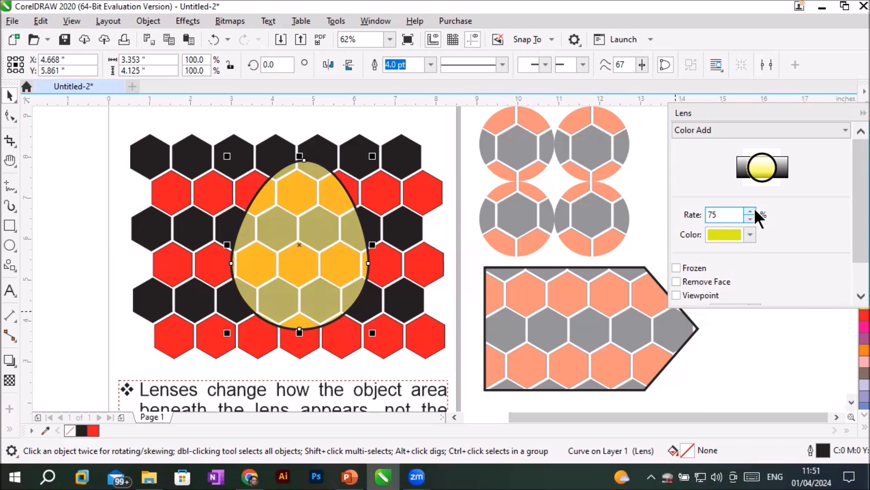
# Step: Try magenta for the egg's Color Add lens, and set the color to green #17ED5E
pyautogui.click(750, 235)
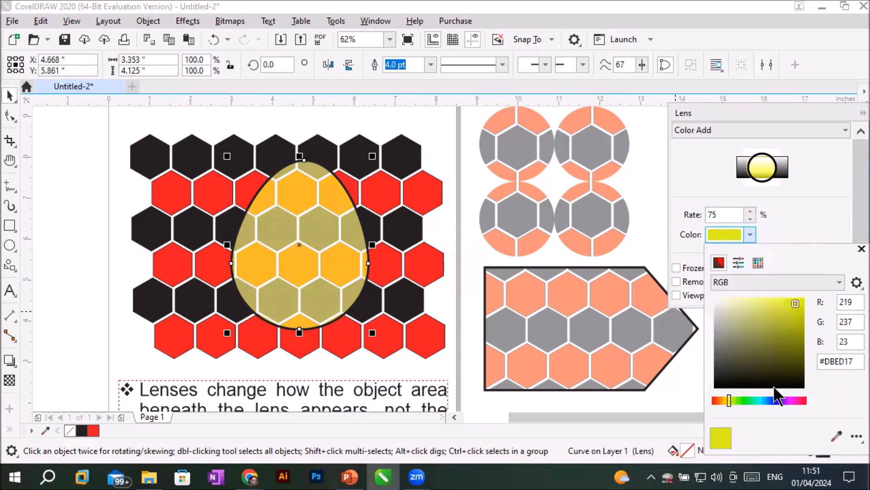
pyautogui.click(792, 399)
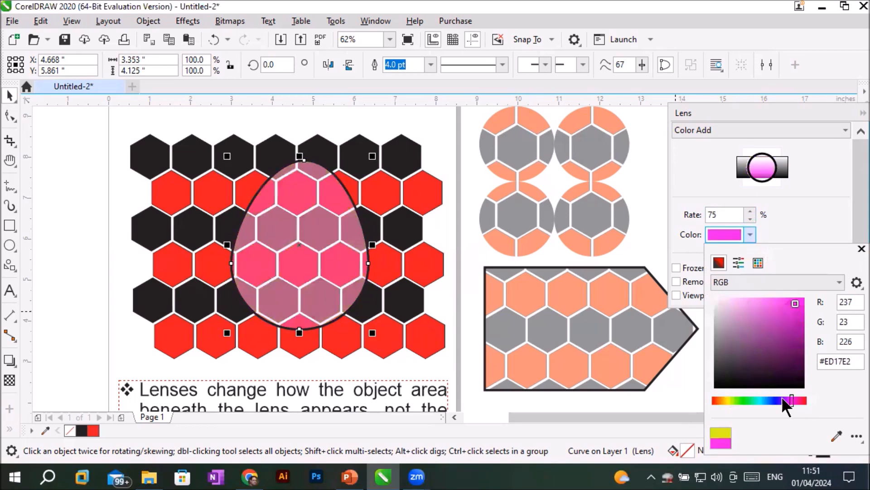
pyautogui.click(749, 399)
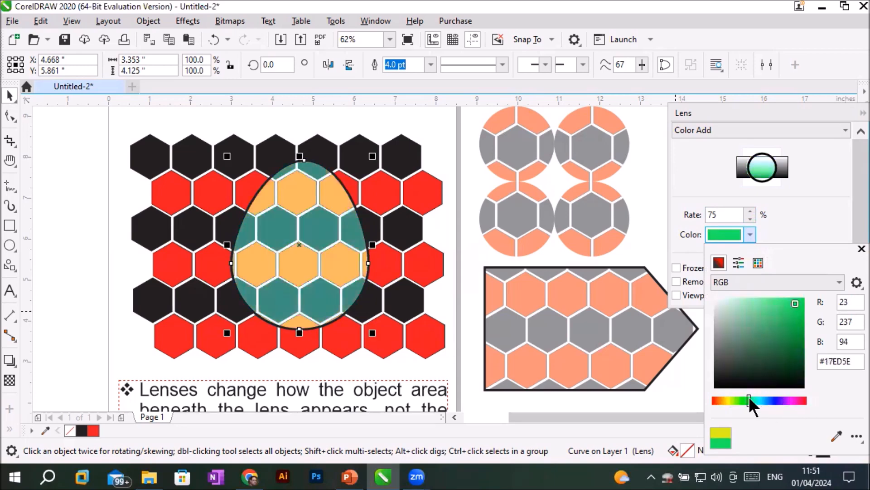
pyautogui.click(774, 221)
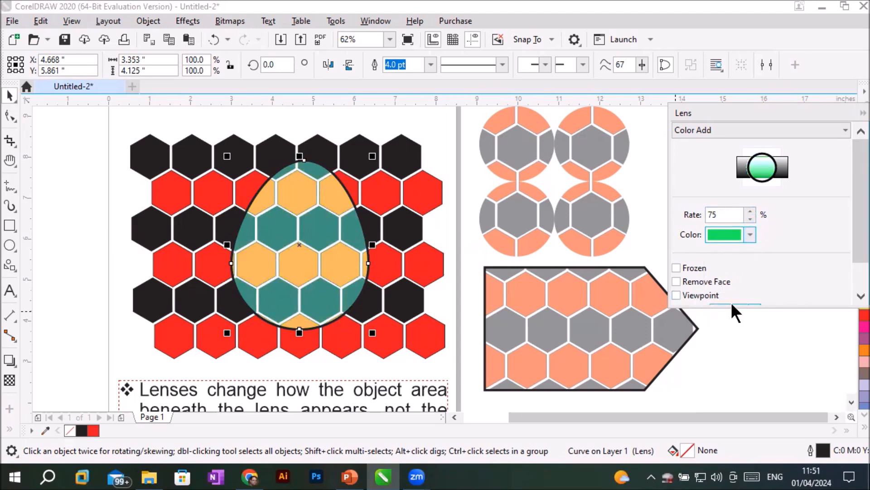
# Step: Enable Viewpoint on the egg's lens and raise its X coordinate to about 4.78 inches
pyautogui.moveTo(740, 308); pyautogui.dragTo(740, 368)
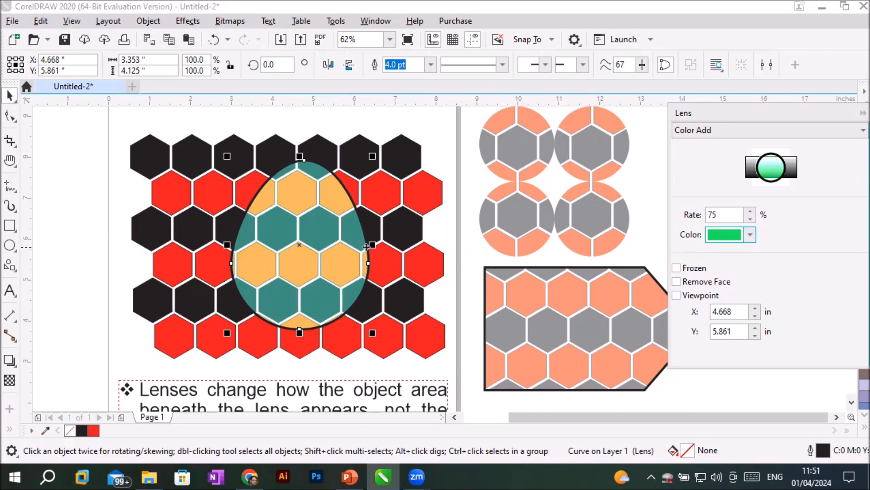
pyautogui.click(677, 295)
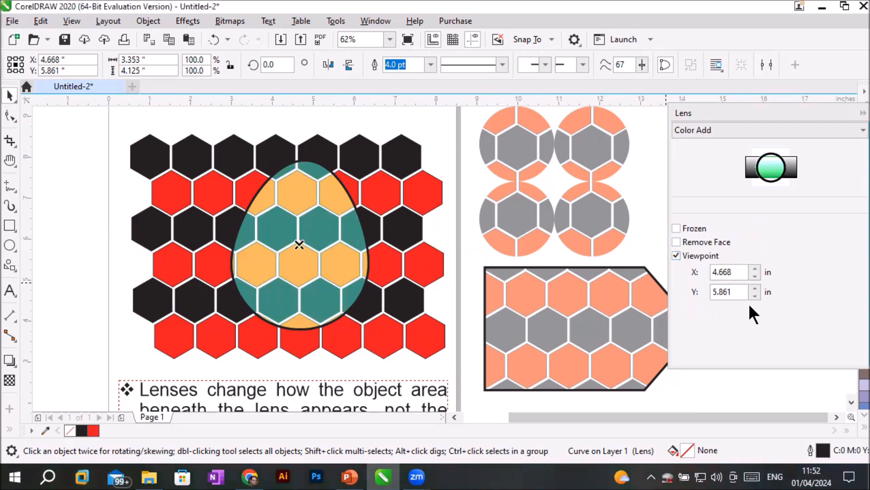
pyautogui.click(756, 268)
pyautogui.click(755, 268)
pyautogui.click(756, 268)
pyautogui.click(756, 267)
pyautogui.click(756, 268)
pyautogui.click(756, 268)
# Step: Set the X coordinate of the egg lens's viewpoint to 4.598 inches
pyautogui.click(755, 277)
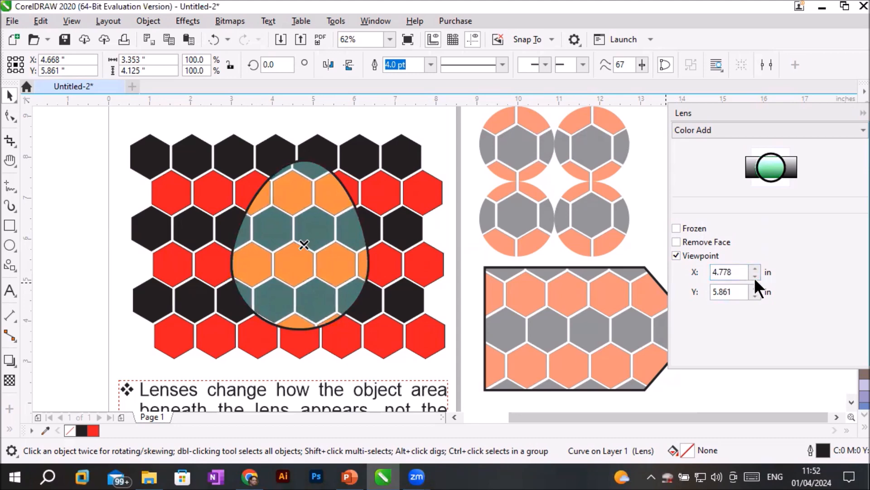
pyautogui.click(755, 274)
pyautogui.click(755, 275)
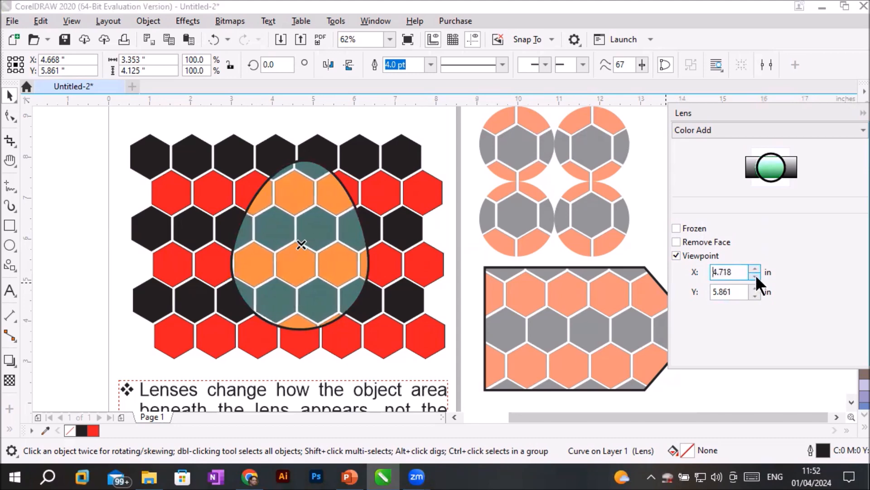
pyautogui.click(756, 275)
pyautogui.click(755, 275)
pyautogui.click(755, 275)
pyautogui.click(755, 274)
pyautogui.click(755, 275)
pyautogui.click(756, 274)
pyautogui.click(755, 274)
pyautogui.click(755, 275)
pyautogui.click(755, 275)
pyautogui.click(755, 274)
pyautogui.click(755, 275)
pyautogui.click(755, 275)
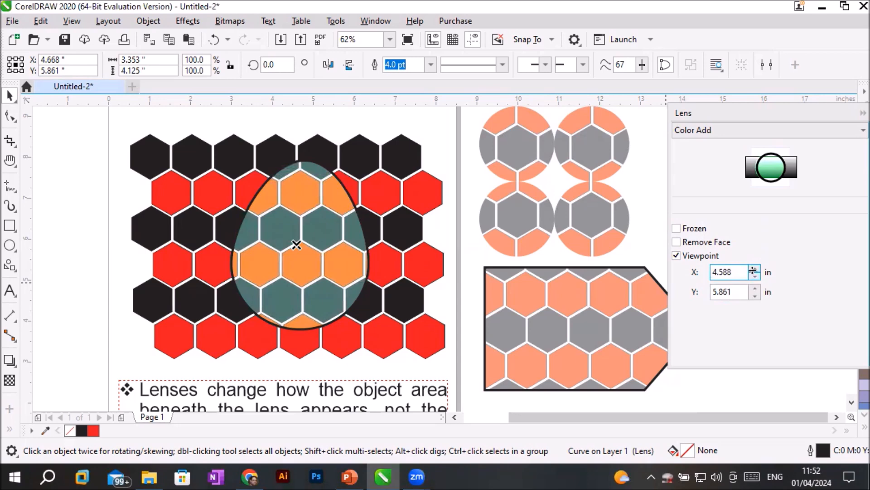
pyautogui.click(754, 269)
# Step: Set the Y coordinate of the egg lens's viewpoint to 6.261 inches and turn on Remove Face
pyautogui.click(754, 289)
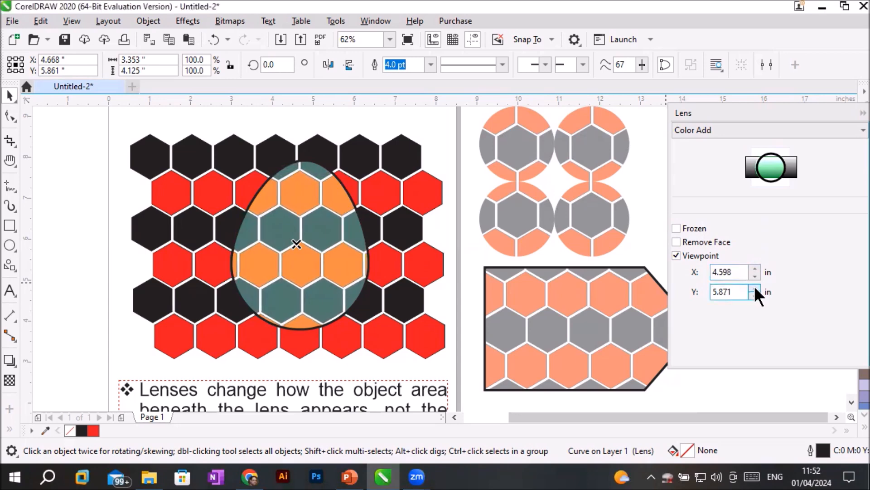
pyautogui.click(754, 288)
pyautogui.click(754, 288)
pyautogui.click(755, 289)
pyautogui.click(755, 289)
pyautogui.click(754, 288)
pyautogui.click(754, 288)
pyautogui.click(755, 288)
pyautogui.click(755, 288)
pyautogui.click(755, 288)
pyautogui.click(754, 289)
pyautogui.click(755, 289)
pyautogui.click(754, 288)
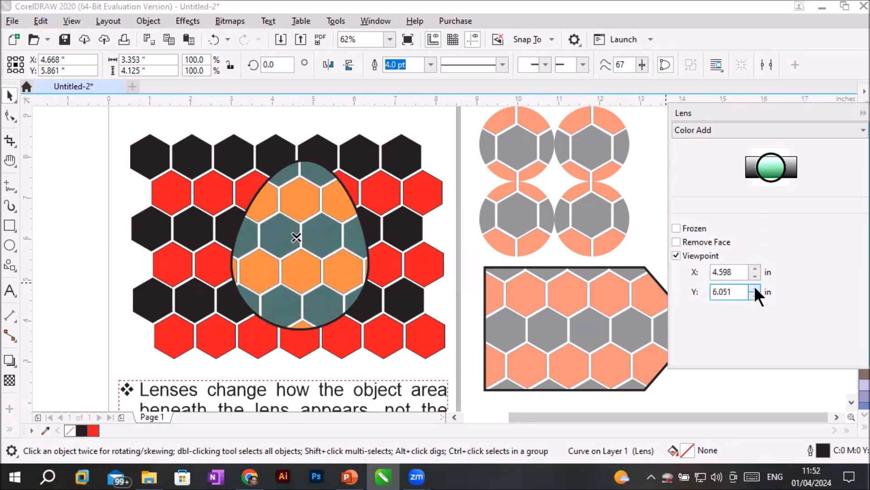
pyautogui.click(755, 289)
pyautogui.click(754, 289)
pyautogui.click(755, 288)
pyautogui.click(755, 288)
pyautogui.click(755, 288)
pyautogui.click(754, 289)
pyautogui.click(754, 288)
pyautogui.click(755, 288)
pyautogui.click(755, 288)
pyautogui.click(754, 288)
pyautogui.click(754, 288)
pyautogui.click(755, 288)
pyautogui.click(755, 288)
pyautogui.click(755, 288)
pyautogui.click(755, 288)
pyautogui.click(755, 288)
pyautogui.click(754, 289)
pyautogui.click(755, 288)
pyautogui.click(755, 288)
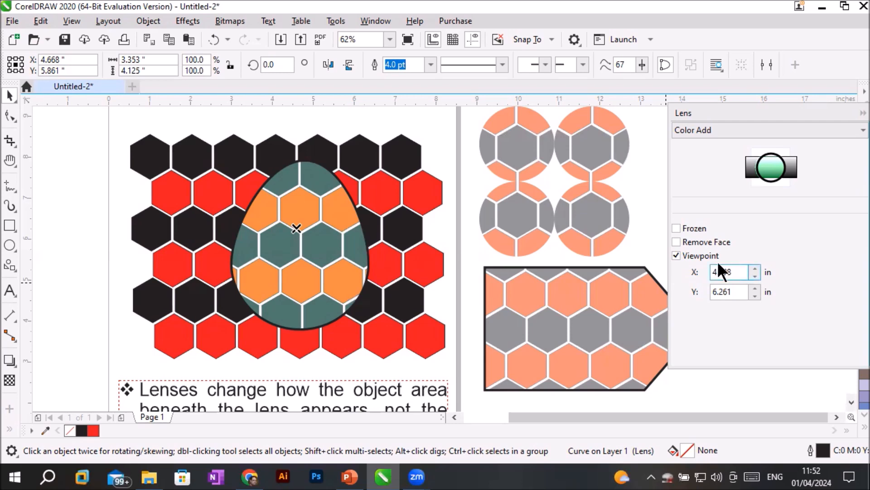
pyautogui.click(676, 242)
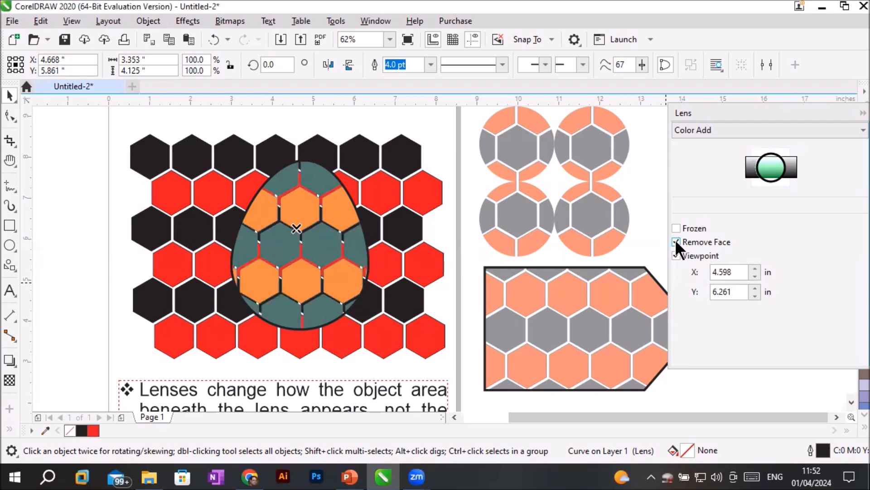
# Step: Turn off Remove Face and turn on Frozen for the egg's lens, and move the frozen egg off the pattern into the blank area beside the page
pyautogui.click(677, 242)
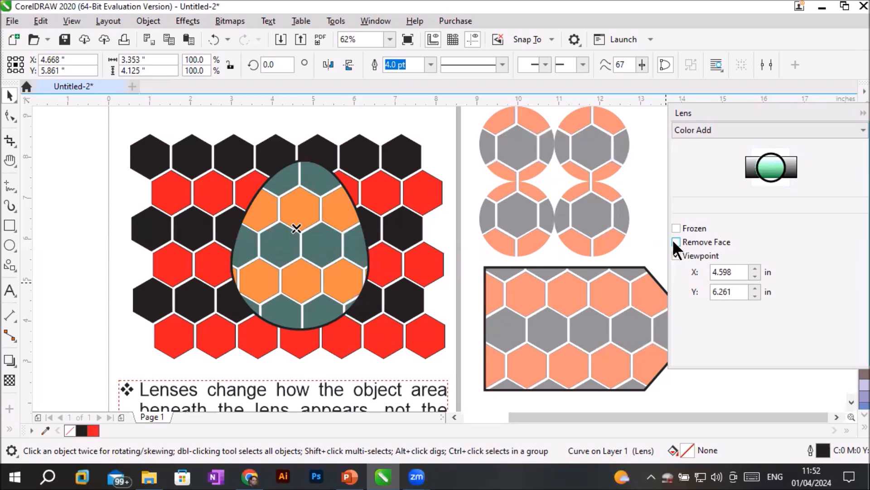
pyautogui.click(676, 228)
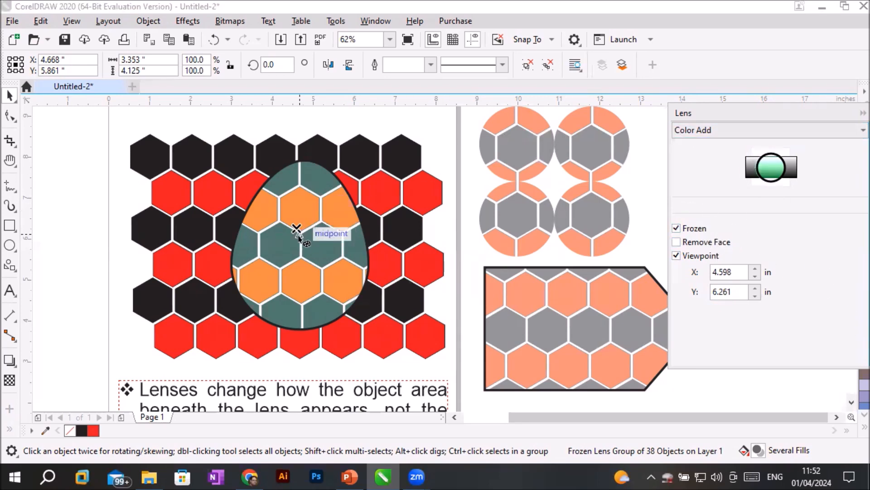
pyautogui.moveTo(304, 253); pyautogui.dragTo(57, 213)
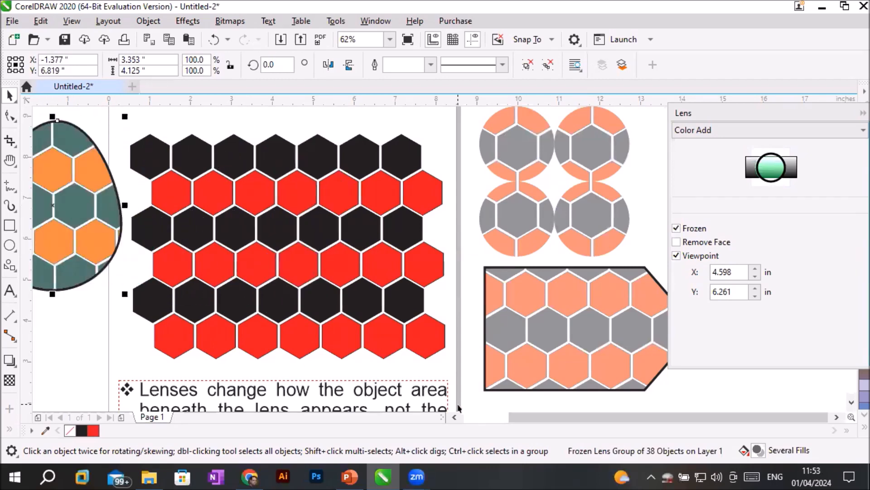
pyautogui.click(454, 417)
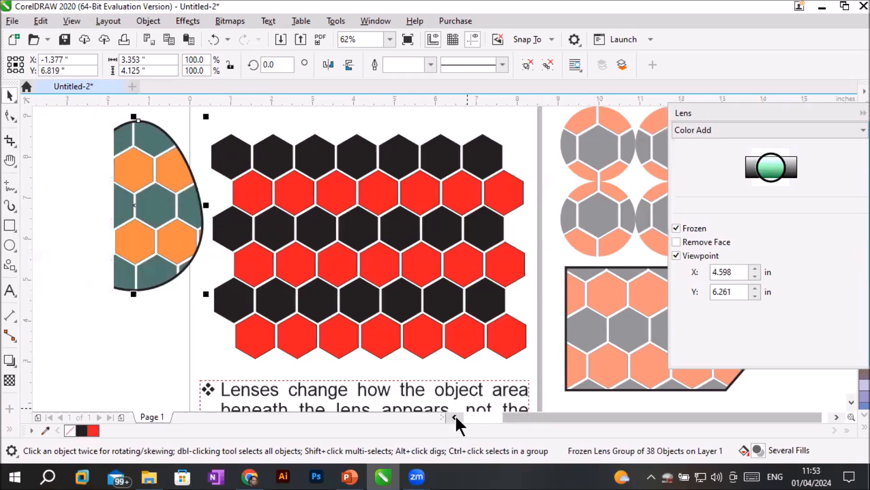
pyautogui.moveTo(150, 228); pyautogui.dragTo(108, 228)
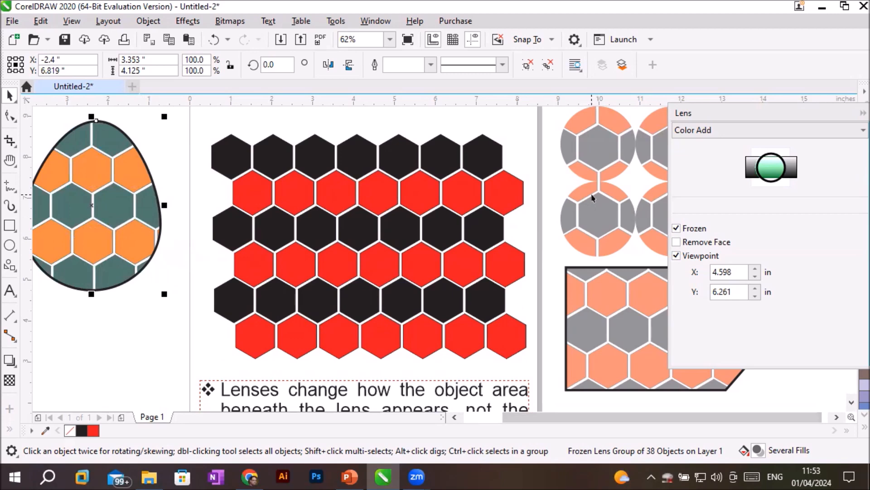
# Step: Draw an ellipse about 4.16 by 4.05 inches over the hexagon pattern and apply the Color Limit lens to it
pyautogui.click(10, 246)
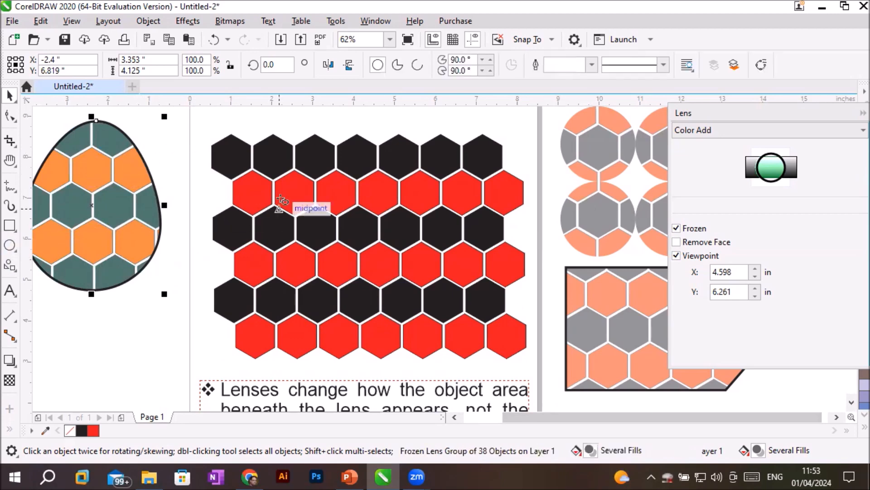
pyautogui.moveTo(273, 156); pyautogui.dragTo(447, 325)
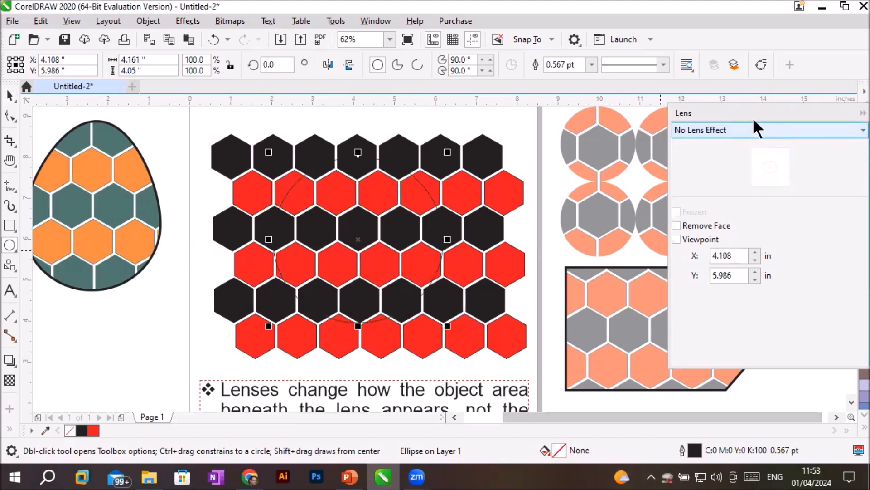
pyautogui.click(754, 130)
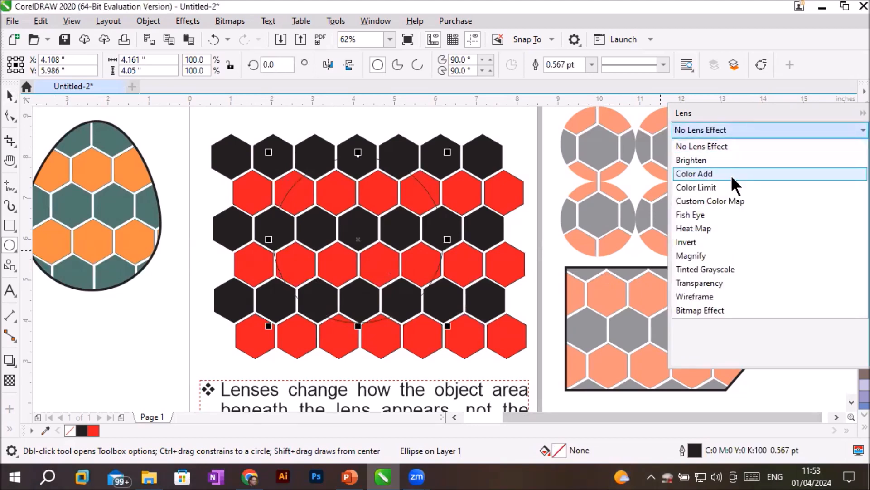
pyautogui.click(721, 188)
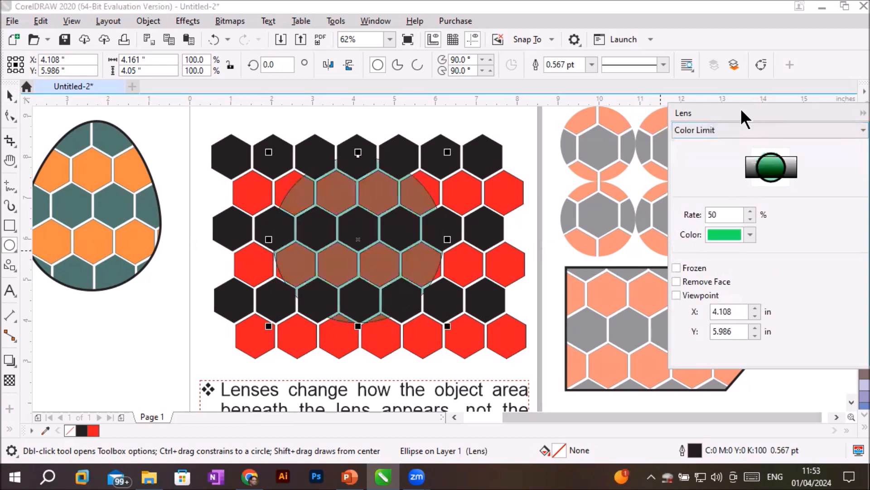
# Step: Try blue #214FC4 as the ellipse's Color Limit color, view its RGB sliders and choose the HSB - Brightness Based viewer
pyautogui.moveTo(742, 111); pyautogui.dragTo(721, 131)
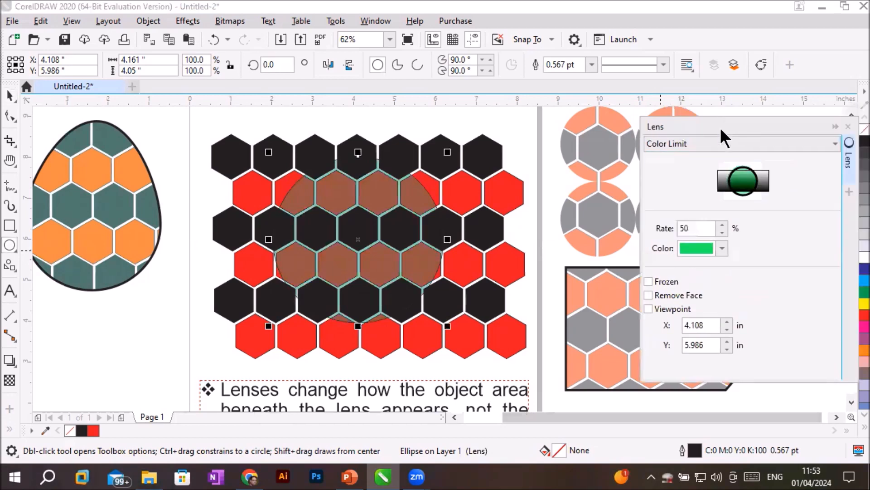
pyautogui.click(721, 248)
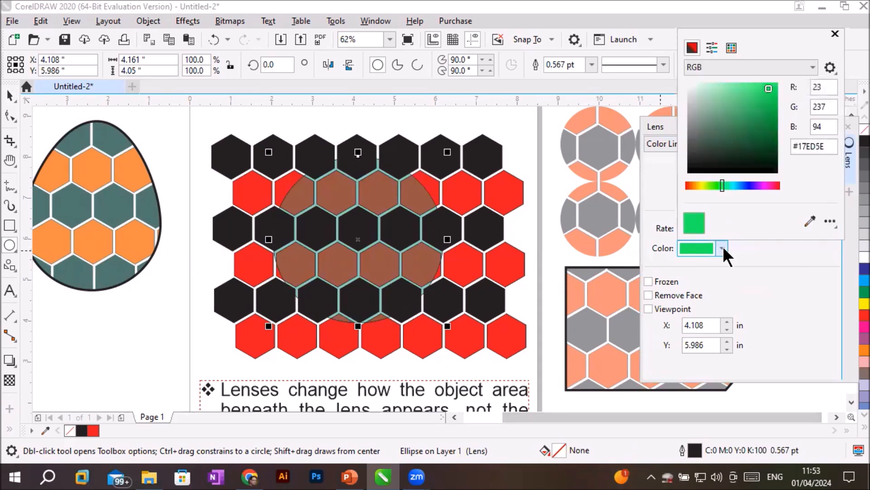
pyautogui.click(744, 183)
pyautogui.click(763, 104)
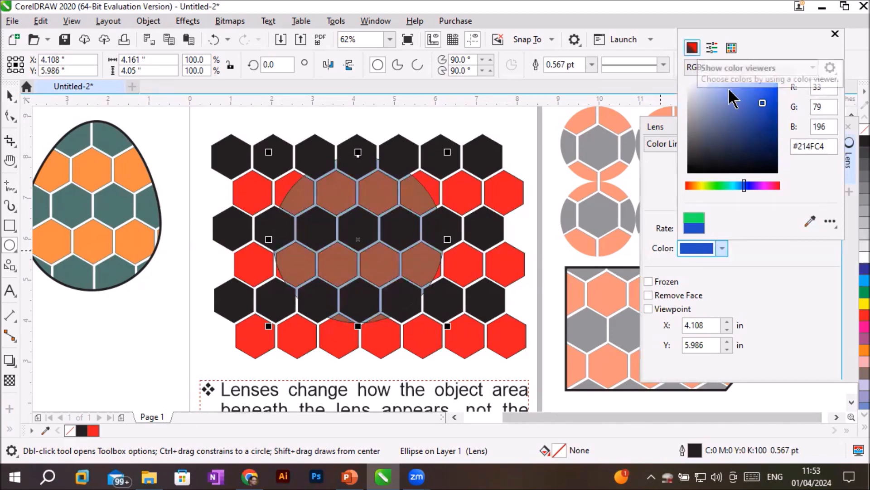
pyautogui.click(708, 51)
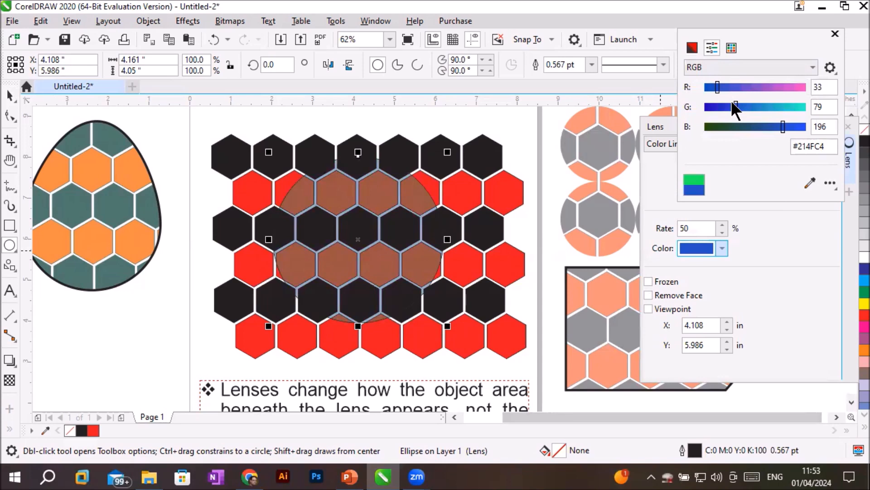
pyautogui.click(830, 67)
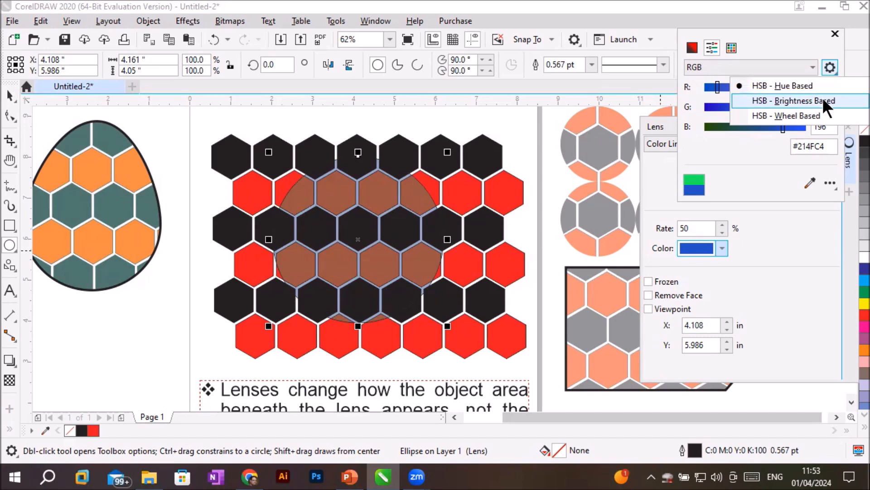
pyautogui.click(820, 109)
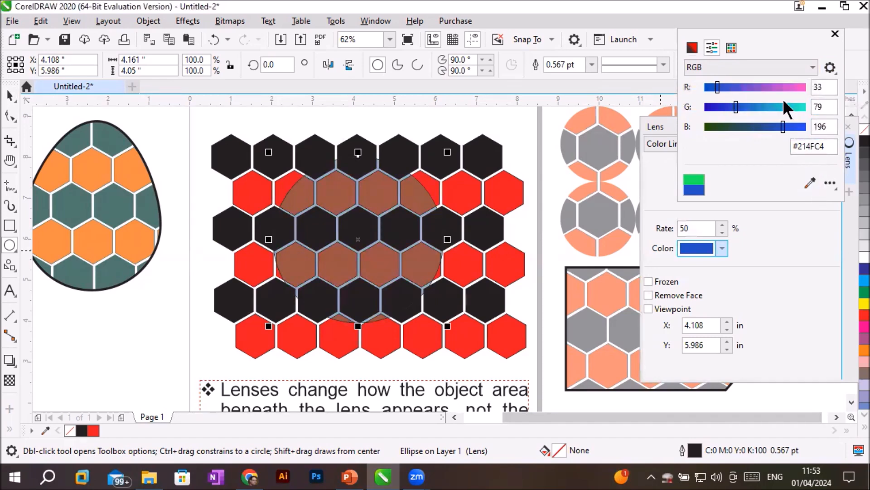
# Step: Try dark blue, grey and several pink swatches from the PANTONE solid coated palette as the Color Limit color
pyautogui.click(733, 51)
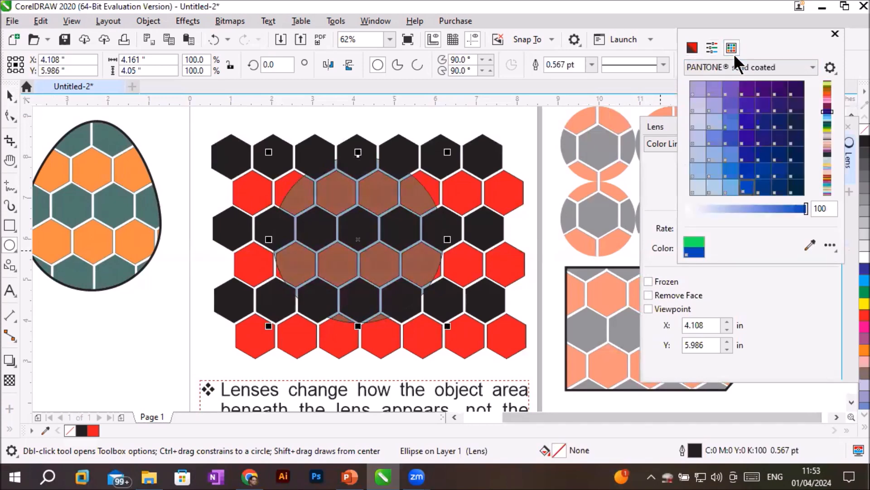
pyautogui.click(747, 137)
pyautogui.click(779, 154)
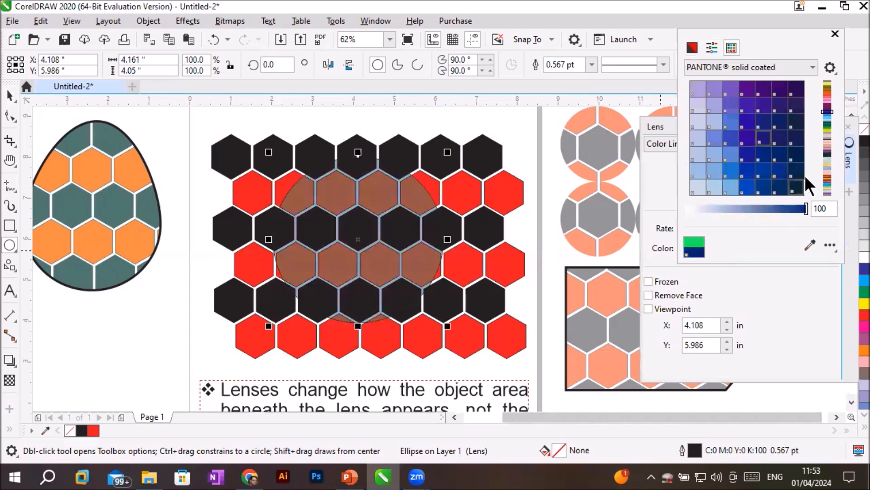
pyautogui.click(827, 160)
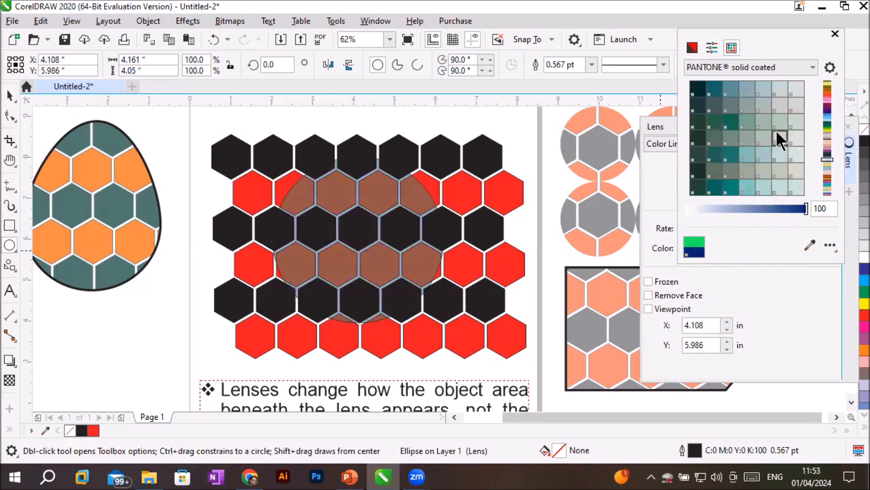
pyautogui.click(779, 137)
pyautogui.click(827, 101)
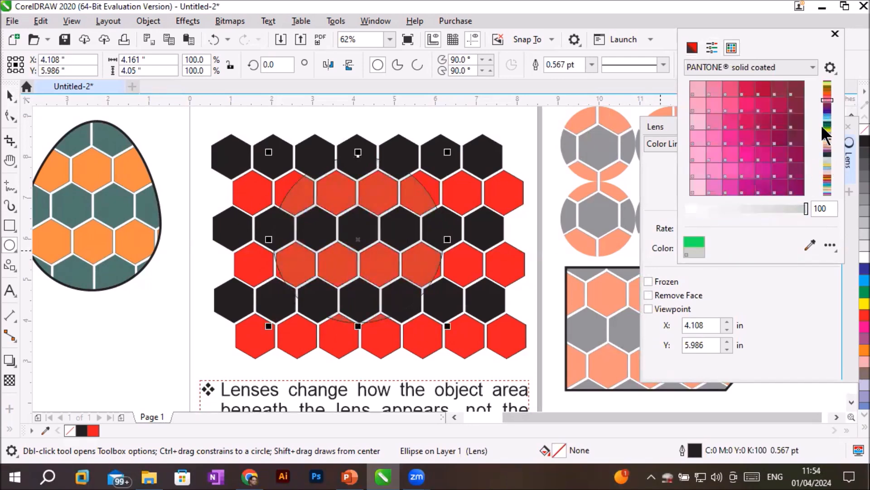
pyautogui.click(781, 122)
pyautogui.click(723, 132)
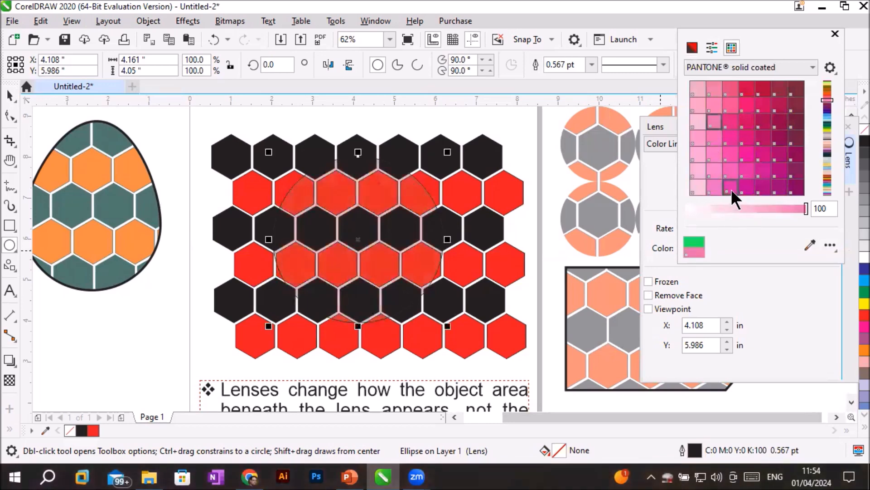
pyautogui.click(731, 187)
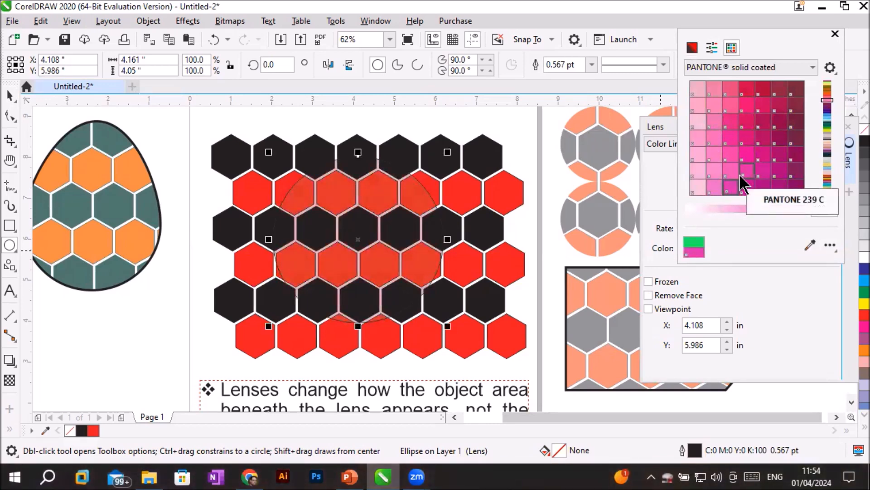
# Step: Sample the egg's orange as the Color Limit color and raise the lens rate to 100%
pyautogui.click(808, 247)
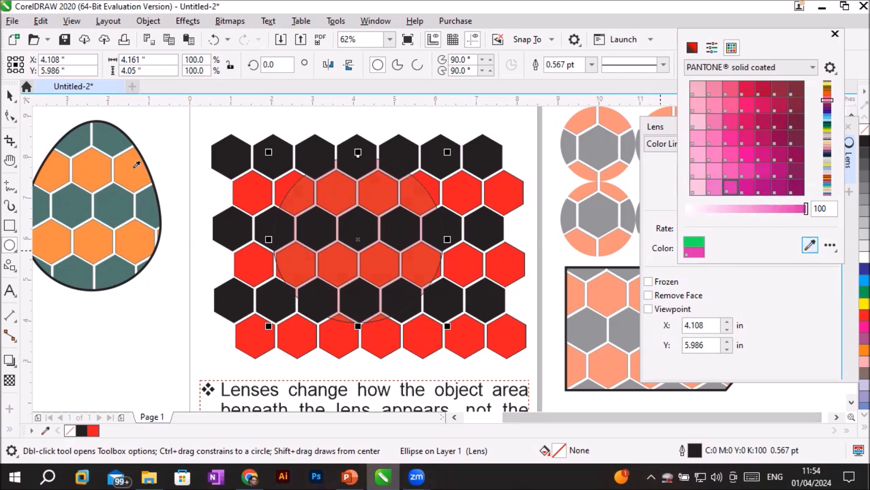
pyautogui.click(111, 178)
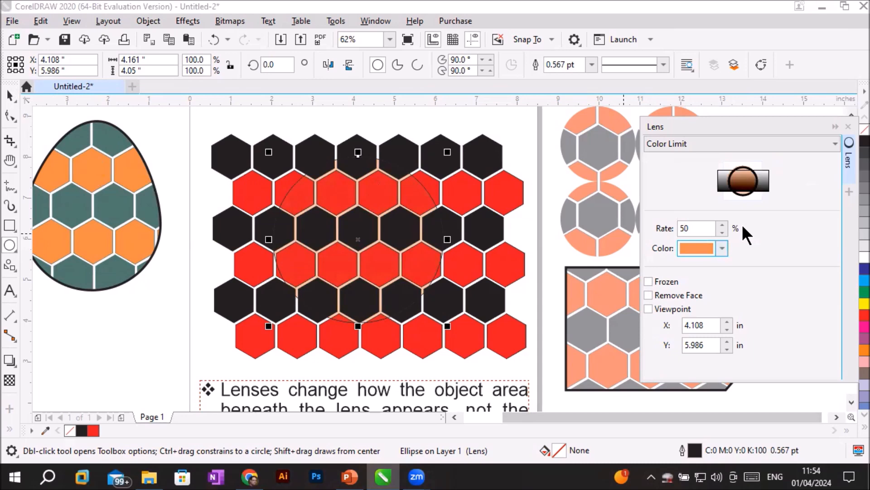
pyautogui.click(723, 224)
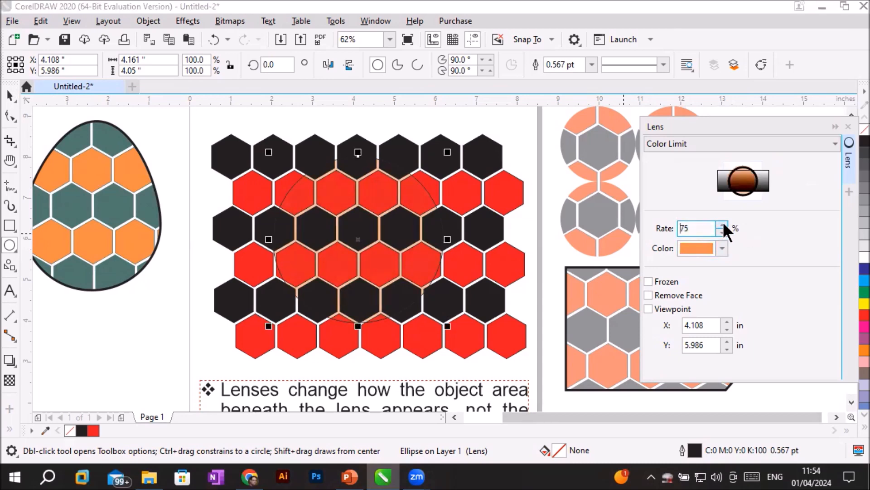
pyautogui.click(722, 223)
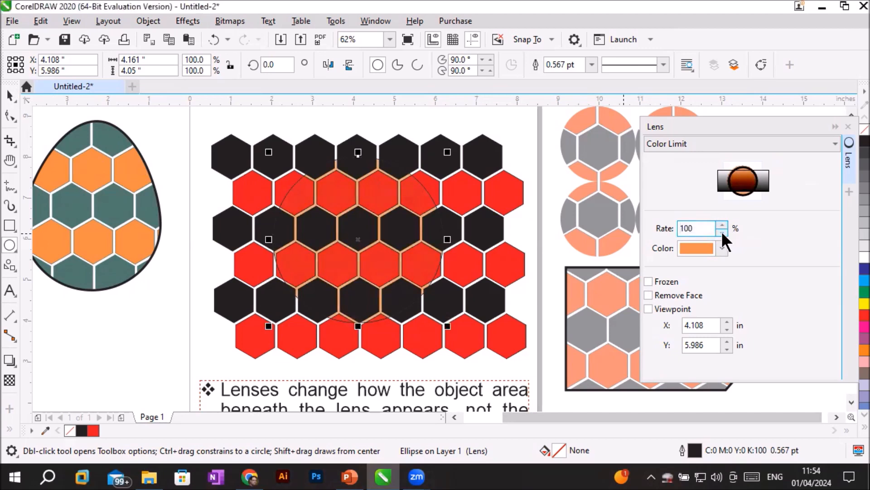
# Step: Lower the ellipse's Color Limit rate to 0% and set it to 10%
pyautogui.click(722, 230)
pyautogui.click(721, 230)
pyautogui.click(721, 231)
pyautogui.click(722, 231)
pyautogui.click(721, 230)
pyautogui.click(722, 231)
pyautogui.click(721, 230)
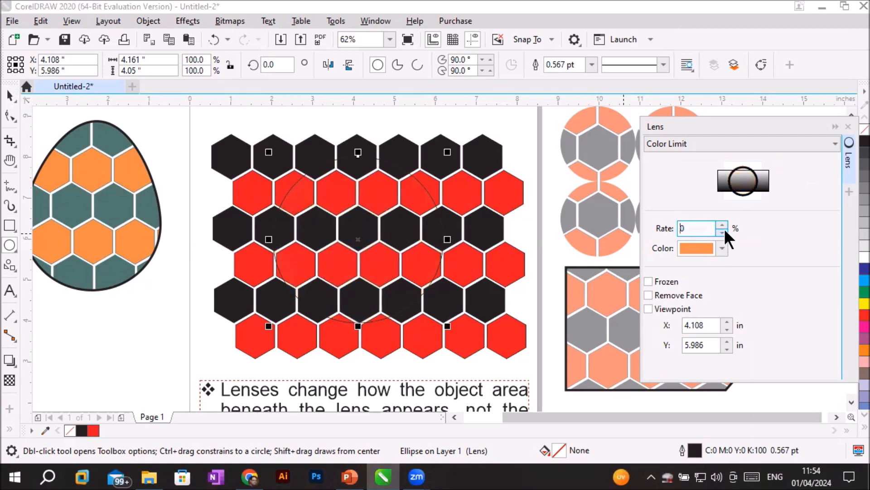
pyautogui.click(722, 223)
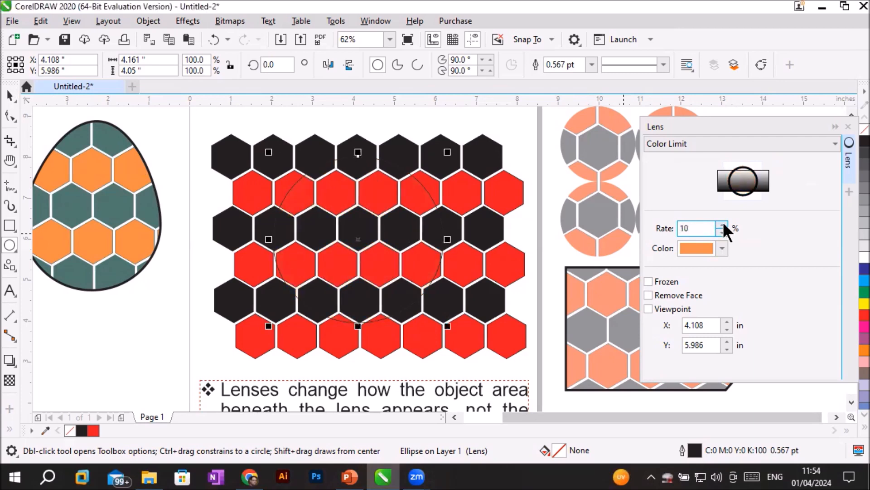
# Step: Try pink #F69BB2 from the color wheel as the ellipse's Color Limit color
pyautogui.click(721, 249)
pyautogui.moveTo(738, 111)
pyautogui.mouseDown()
pyautogui.moveTo(747, 96)
pyautogui.moveTo(705, 95)
pyautogui.mouseUp()
pyautogui.click(712, 125)
pyautogui.click(749, 131)
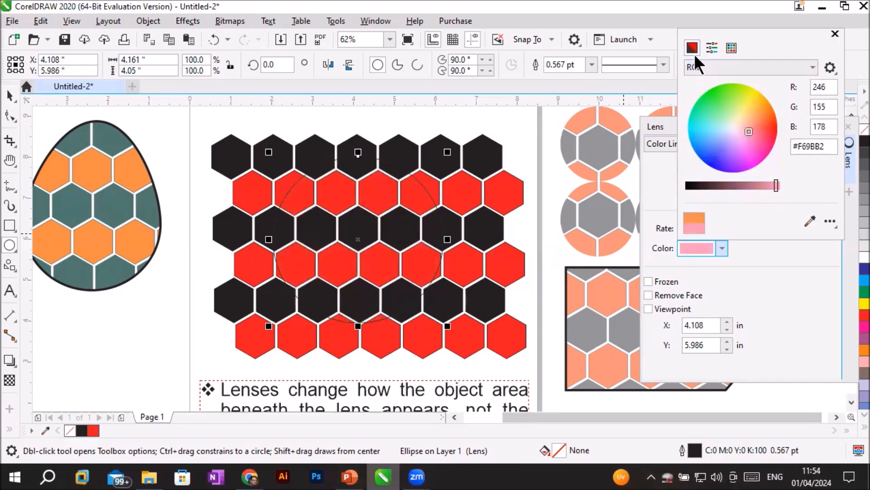
# Step: Switch the color viewer to HSB - Hue Based and set the Color Limit color to near-black #140206
pyautogui.click(830, 68)
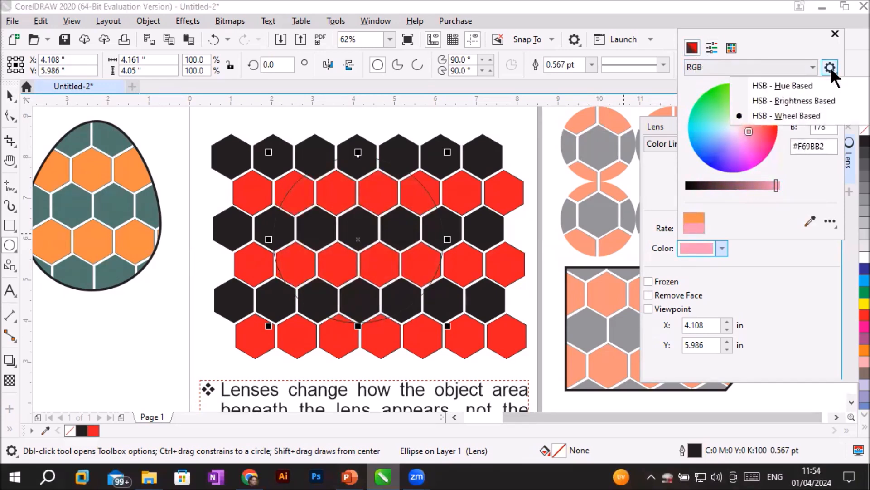
pyautogui.click(826, 67)
pyautogui.click(826, 70)
pyautogui.click(810, 85)
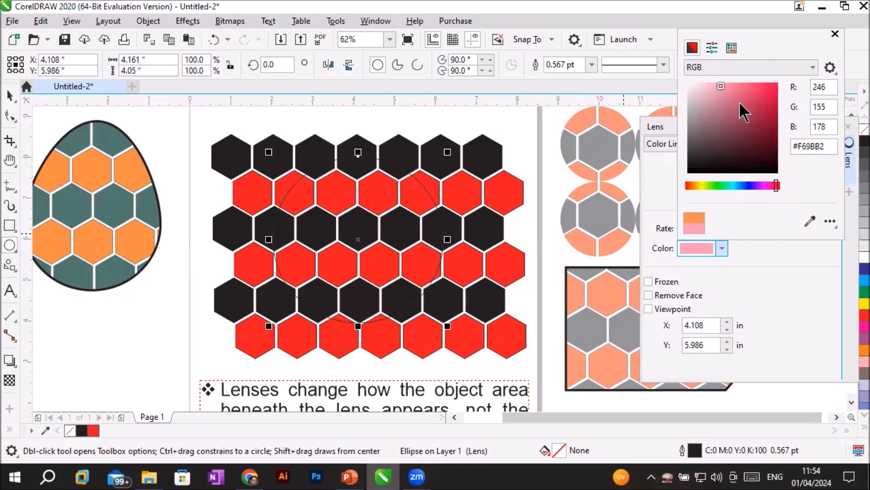
pyautogui.moveTo(741, 100)
pyautogui.mouseDown()
pyautogui.moveTo(719, 146)
pyautogui.moveTo(773, 172)
pyautogui.mouseUp()
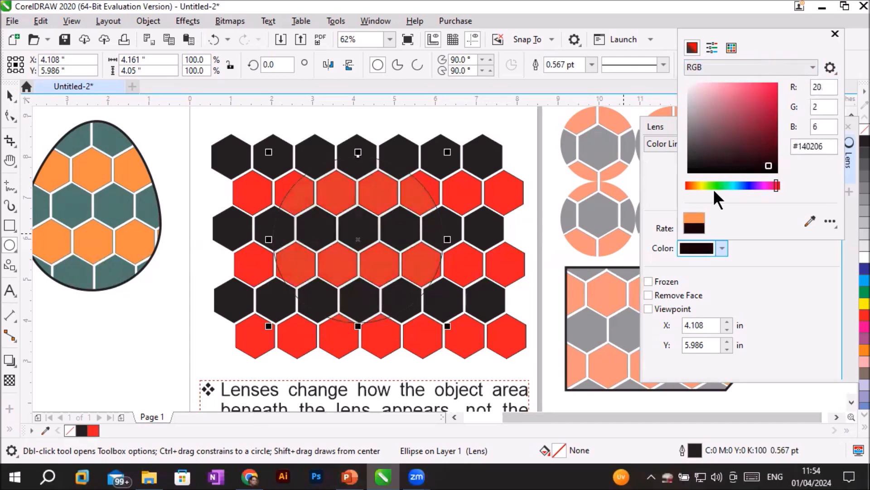
pyautogui.click(664, 278)
pyautogui.scroll(-3, 400, 213)
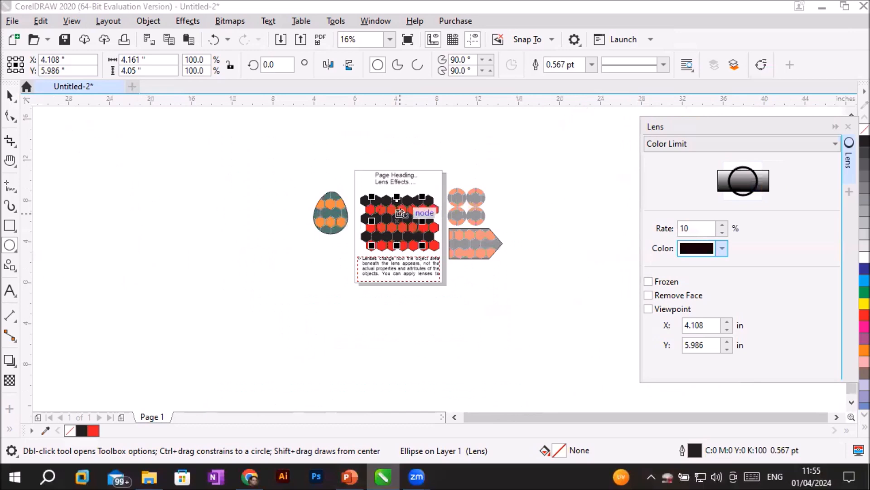
pyautogui.moveTo(400, 213); pyautogui.dragTo(273, 289)
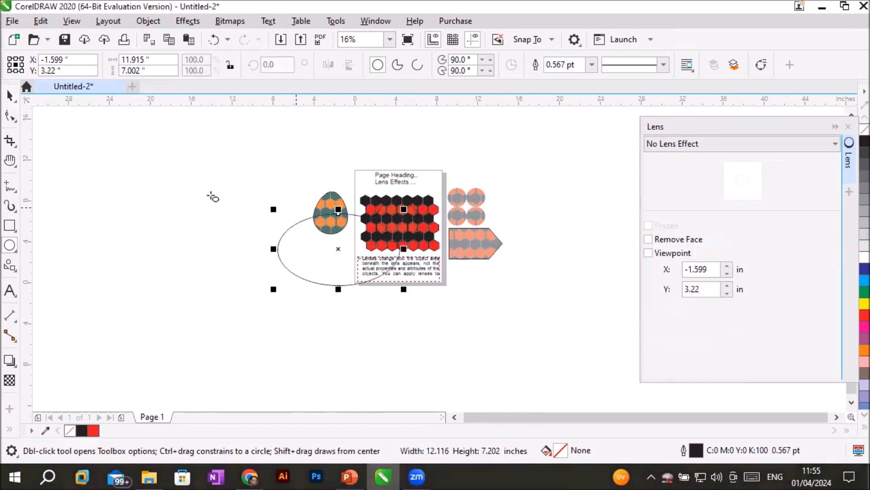
pyautogui.hotkey('ctrl', 'z')
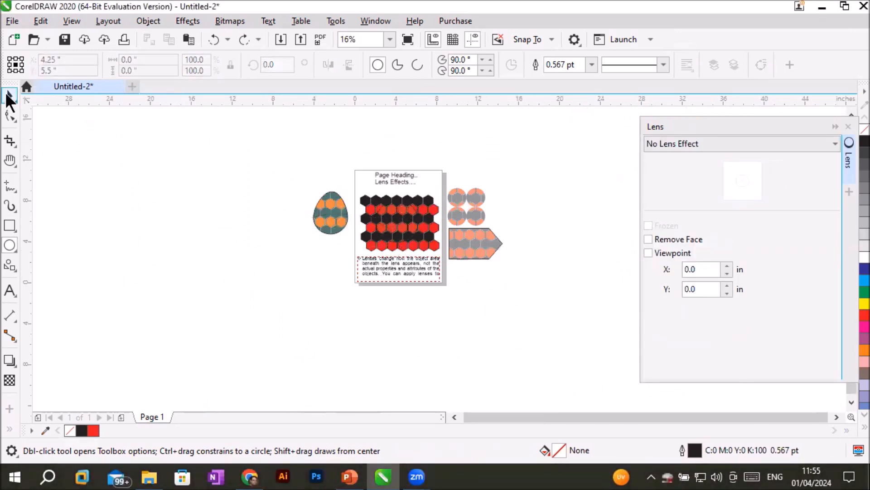
# Step: Move the Color Limit ellipse off the pattern into the blank area beside the page, at about X -8.09 and Y 0.12 inches
pyautogui.click(8, 96)
pyautogui.moveTo(244, 300); pyautogui.dragTo(281, 288)
pyautogui.scroll(5, 266, 287)
pyautogui.scroll(-5, 313, 203)
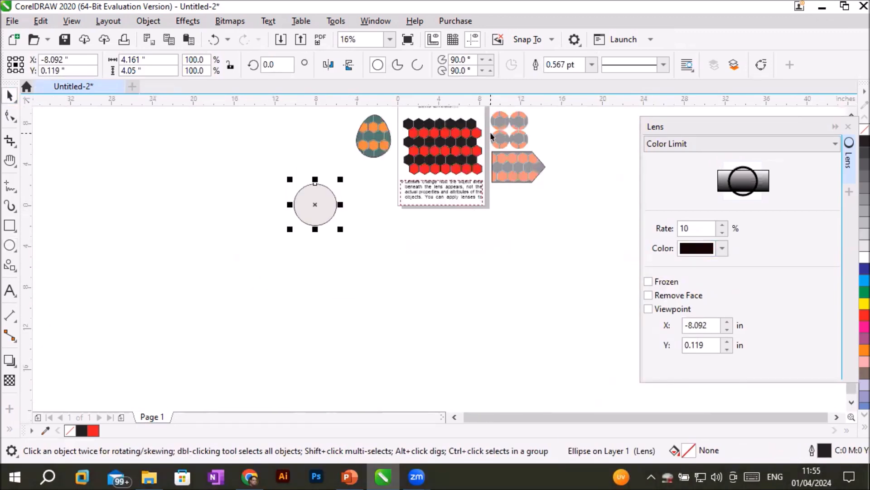
# Step: Draw an ellipse about 3.61 by 3.5 inches over the hexagon pattern and apply the Custom Color Map lens
pyautogui.scroll(2, 492, 135)
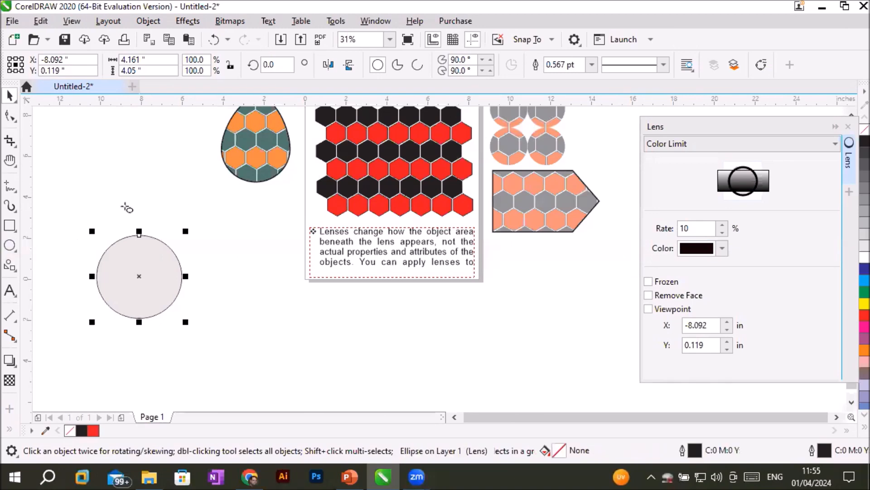
pyautogui.press('F7')
pyautogui.moveTo(368, 115); pyautogui.dragTo(440, 187)
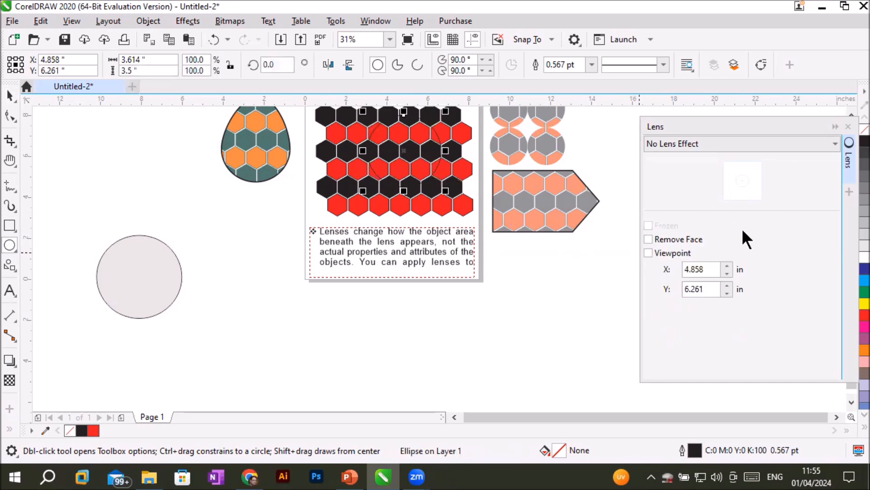
pyautogui.click(785, 144)
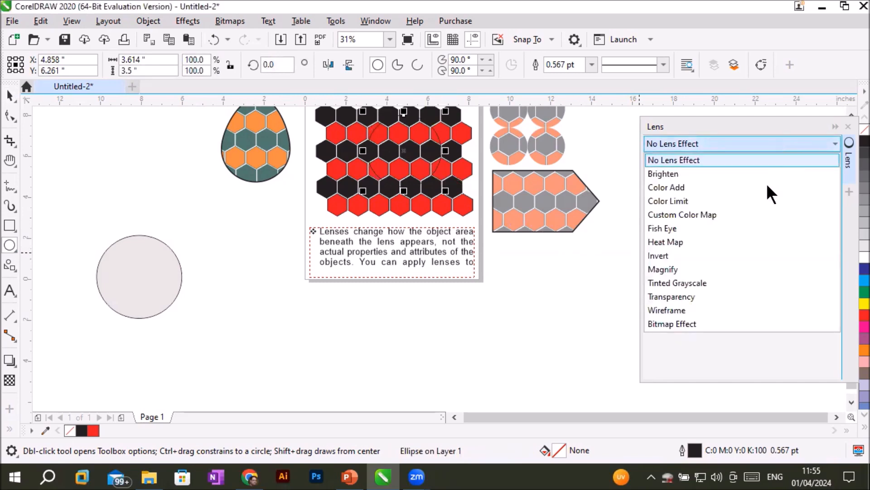
pyautogui.click(734, 216)
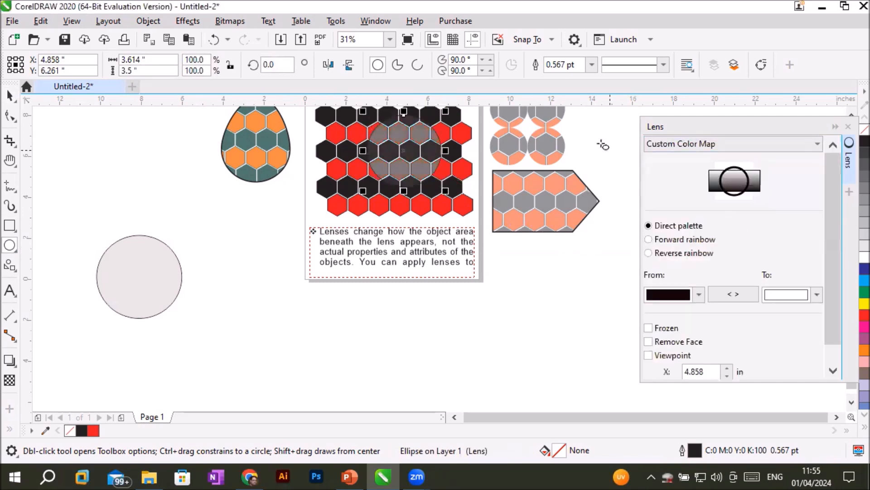
pyautogui.scroll(2, 493, 113)
pyautogui.scroll(2, 458, 130)
pyautogui.scroll(-2, 408, 168)
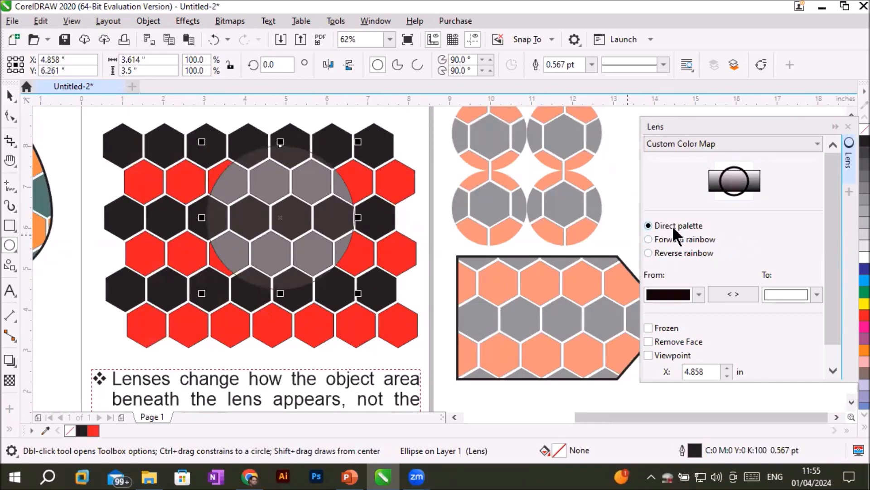
# Step: Set the Custom Color Map's From color to green #21EB3F
pyautogui.click(699, 295)
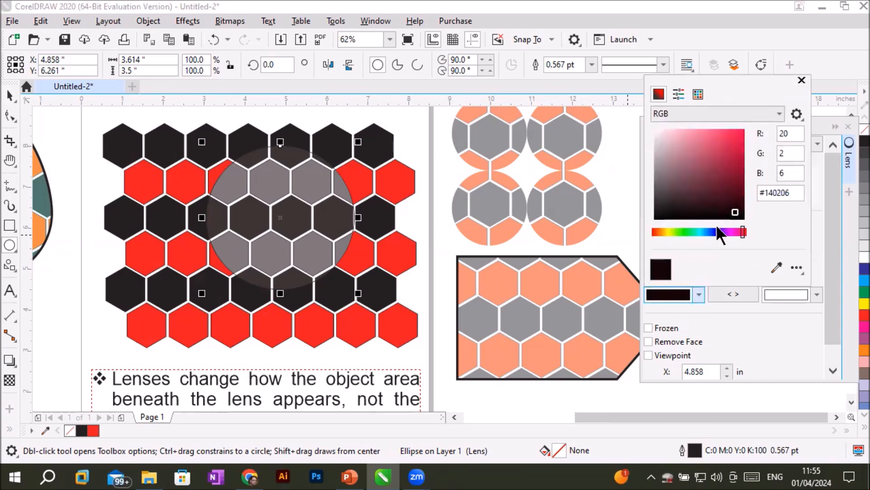
pyautogui.click(687, 231)
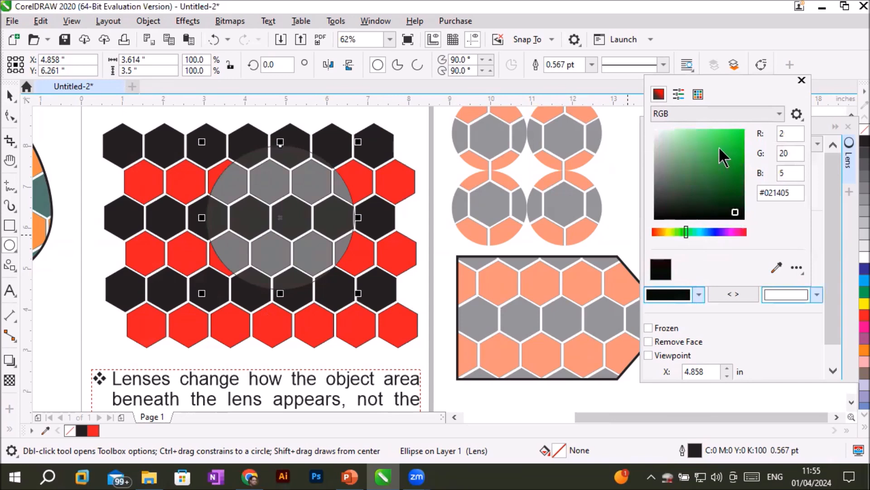
pyautogui.click(732, 136)
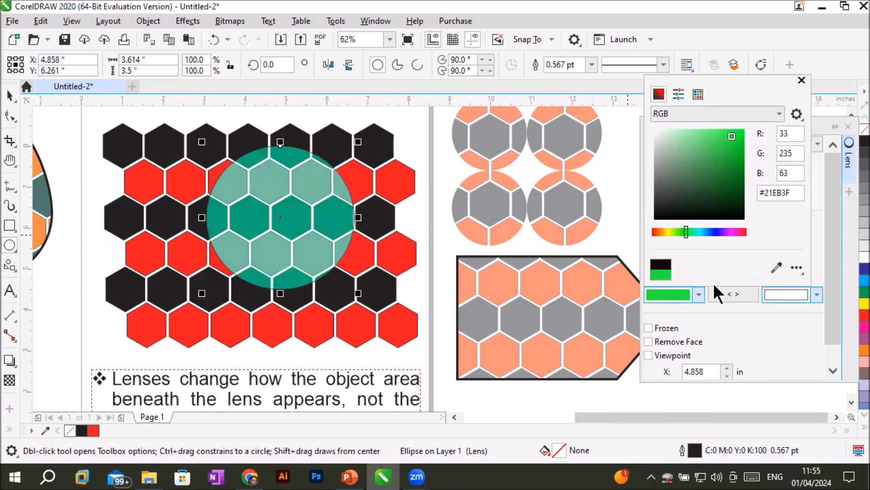
# Step: Set the Custom Color Map's To color to blue #393ECC
pyautogui.click(816, 294)
pyautogui.click(816, 294)
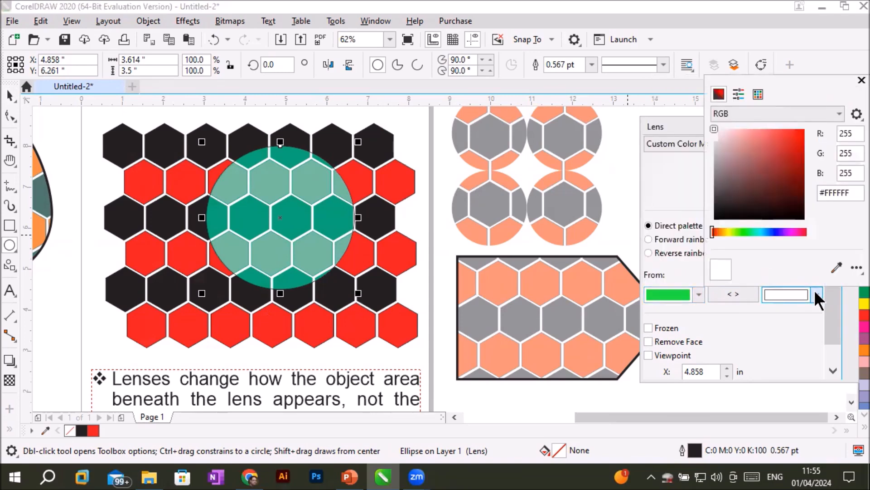
pyautogui.click(724, 231)
pyautogui.click(717, 232)
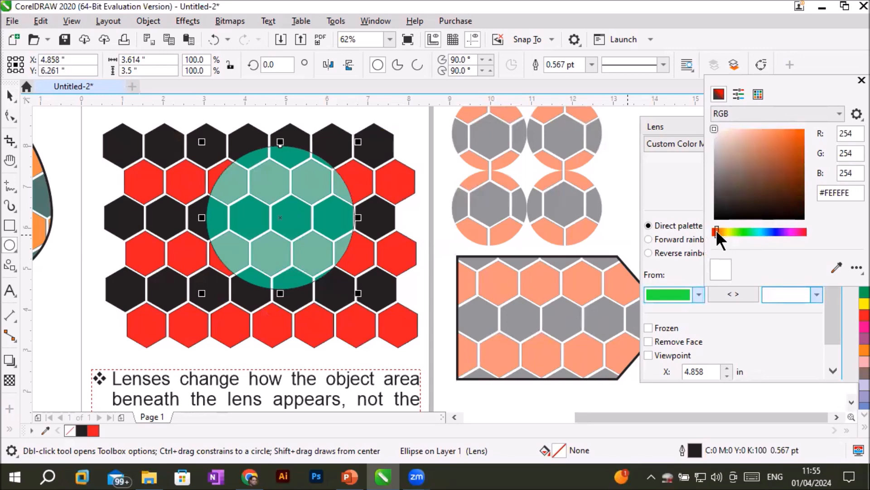
pyautogui.click(775, 231)
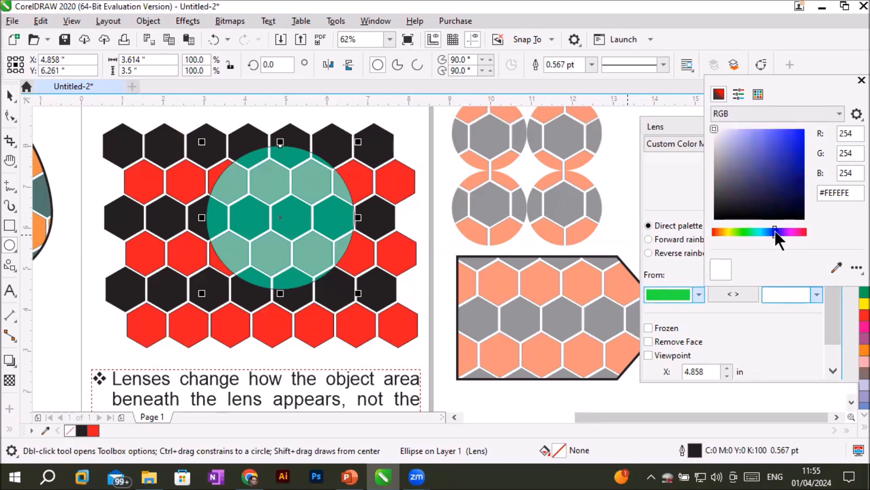
pyautogui.click(778, 147)
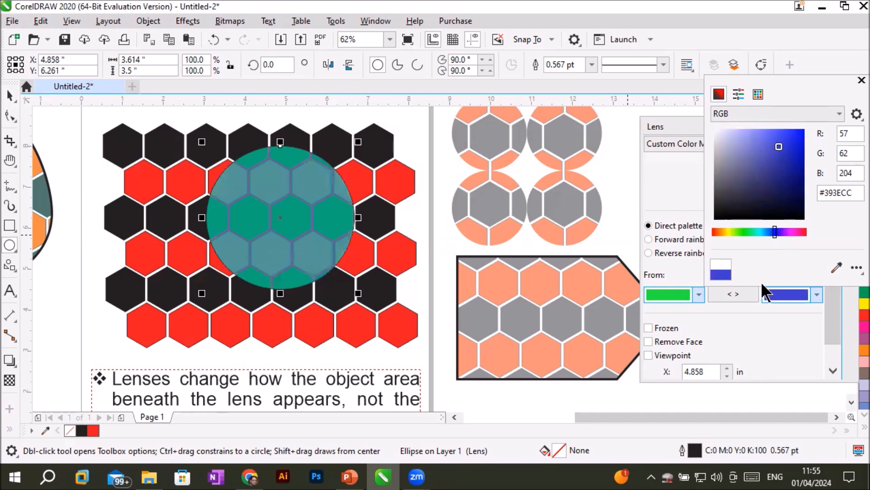
pyautogui.click(676, 175)
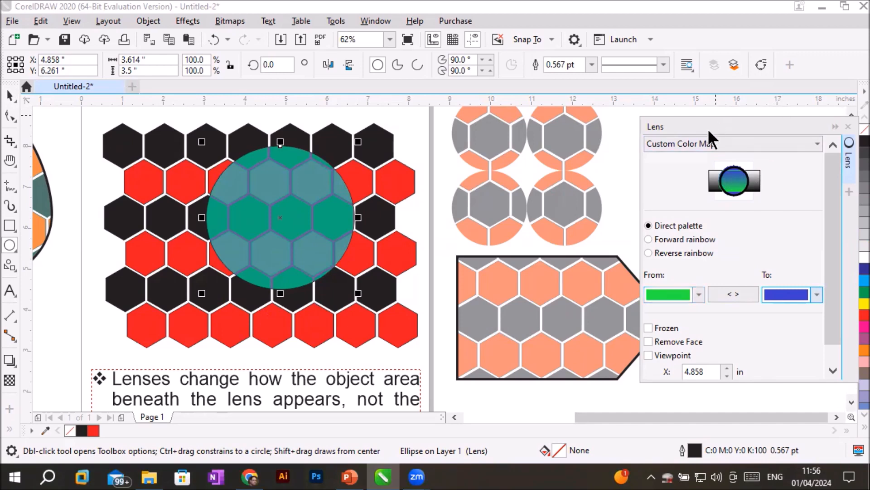
# Step: Compare the Direct palette, Forward rainbow and Reverse rainbow mappings on the ellipse, ending with Forward rainbow
pyautogui.moveTo(705, 125); pyautogui.dragTo(707, 113)
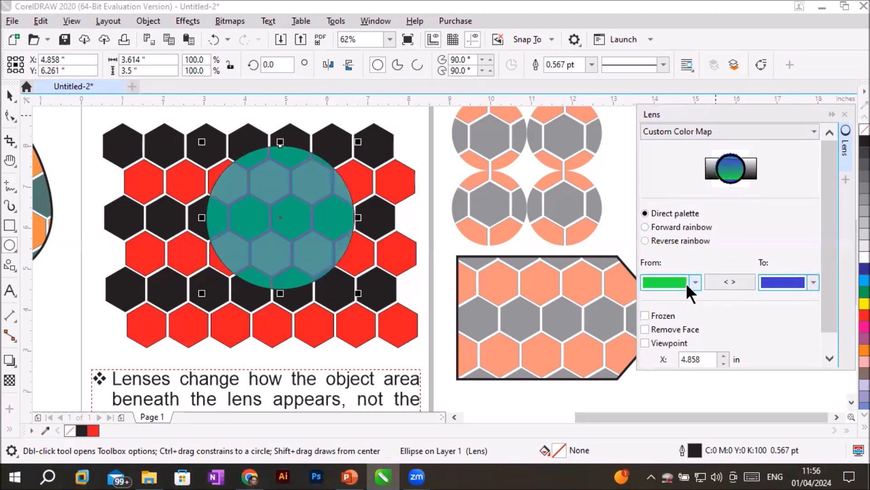
pyautogui.click(659, 227)
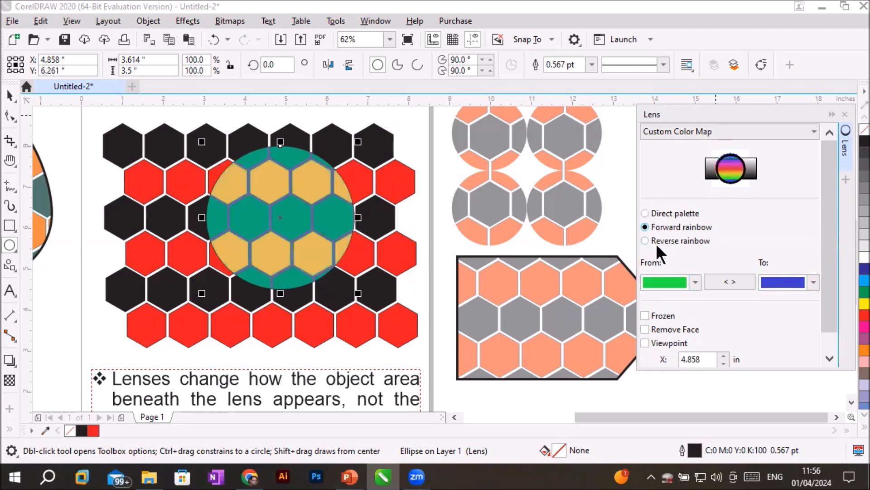
pyautogui.click(658, 242)
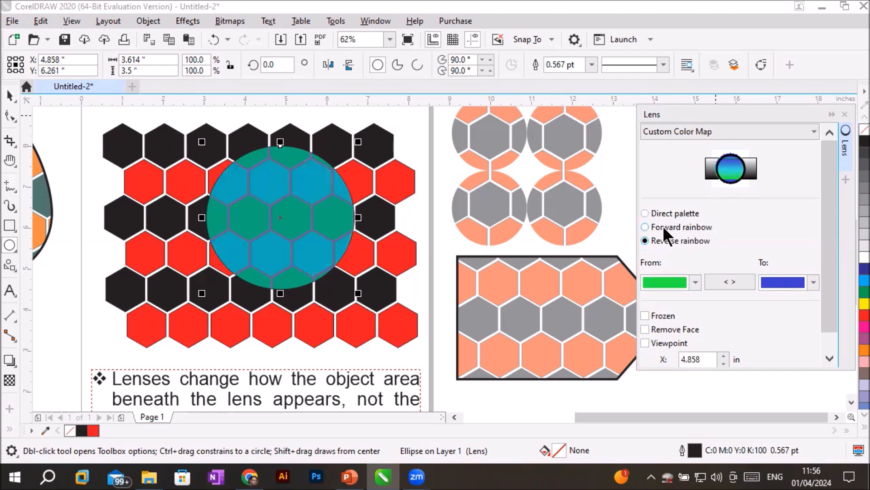
pyautogui.click(663, 225)
pyautogui.click(662, 237)
pyautogui.click(668, 228)
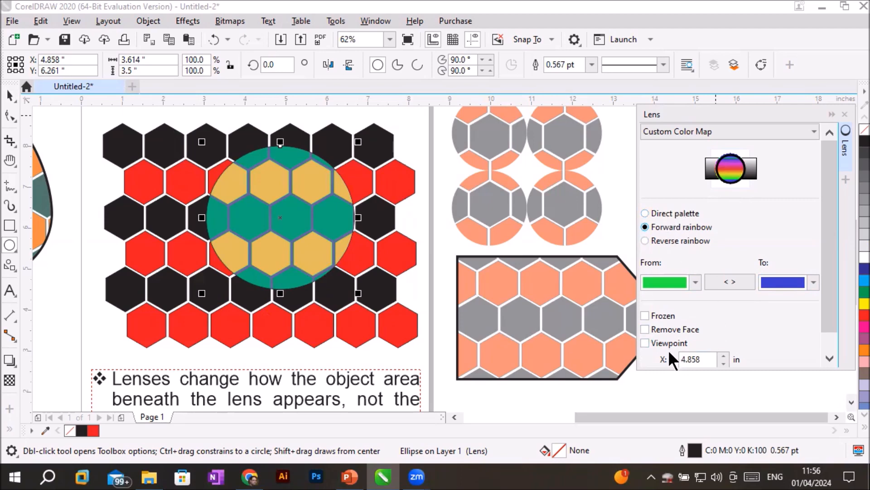
pyautogui.click(660, 212)
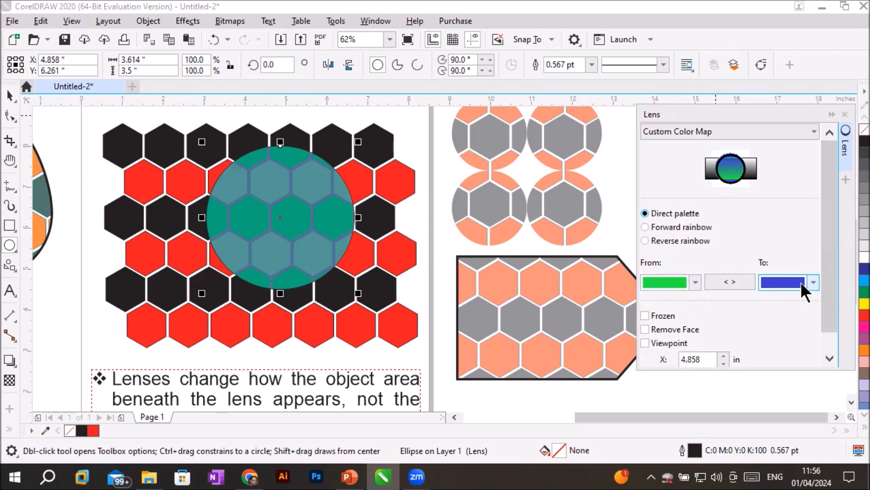
pyautogui.click(659, 227)
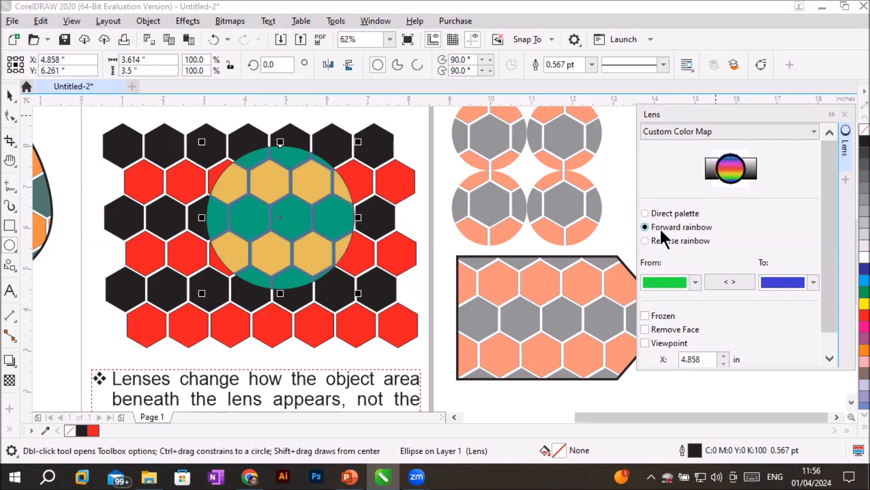
pyautogui.click(661, 244)
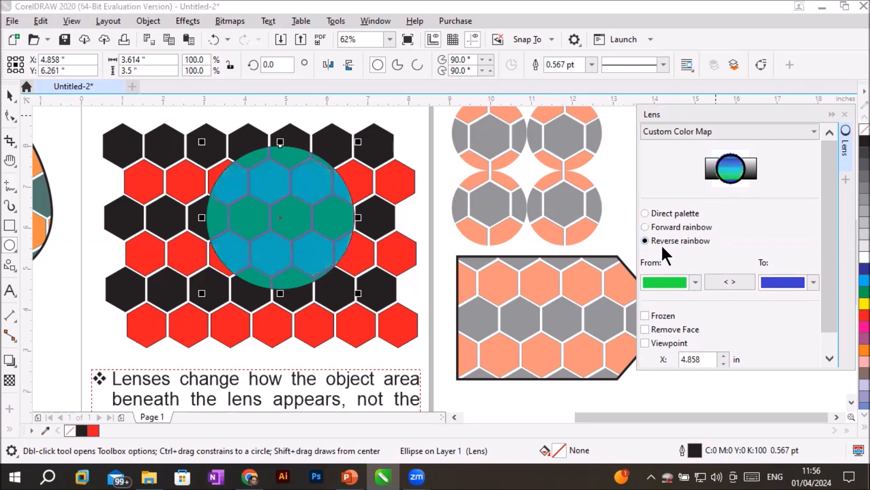
pyautogui.click(663, 227)
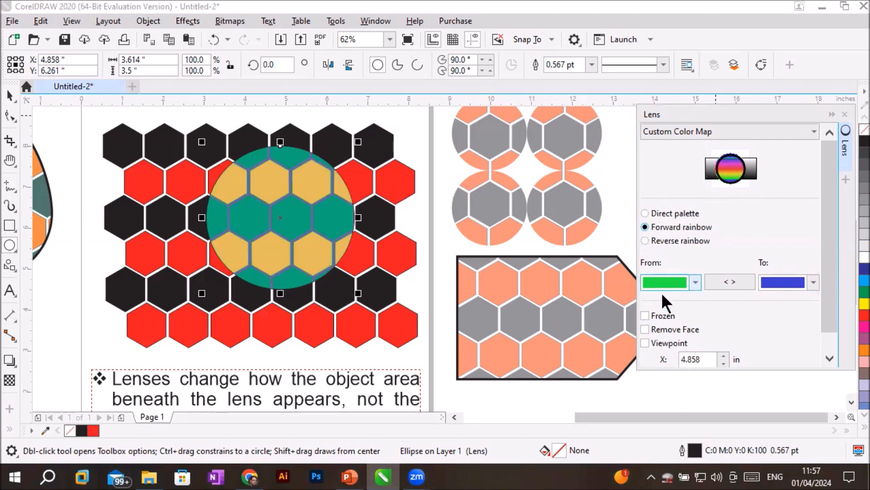
# Step: Freeze the Custom Color Map lens and move it off the page beyond the egg shape, at about X -7.6 and Y 6.5 inches
pyautogui.click(658, 315)
pyautogui.scroll(-5, 460, 249)
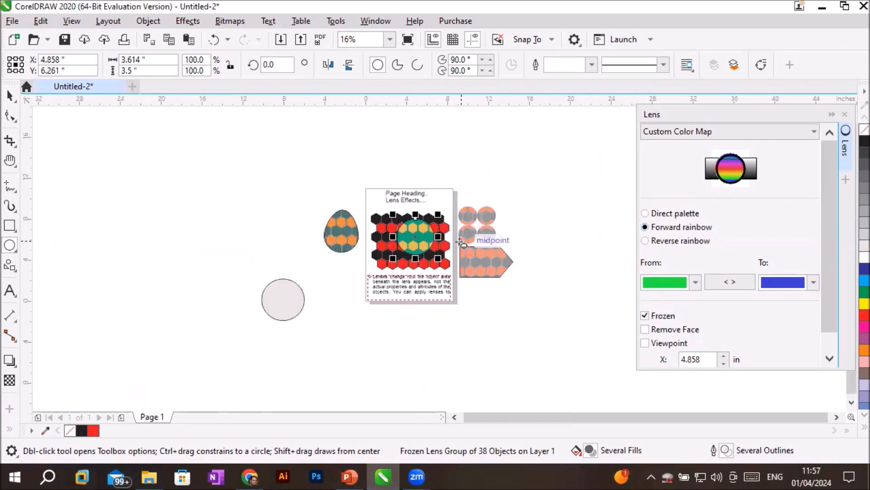
pyautogui.click(9, 96)
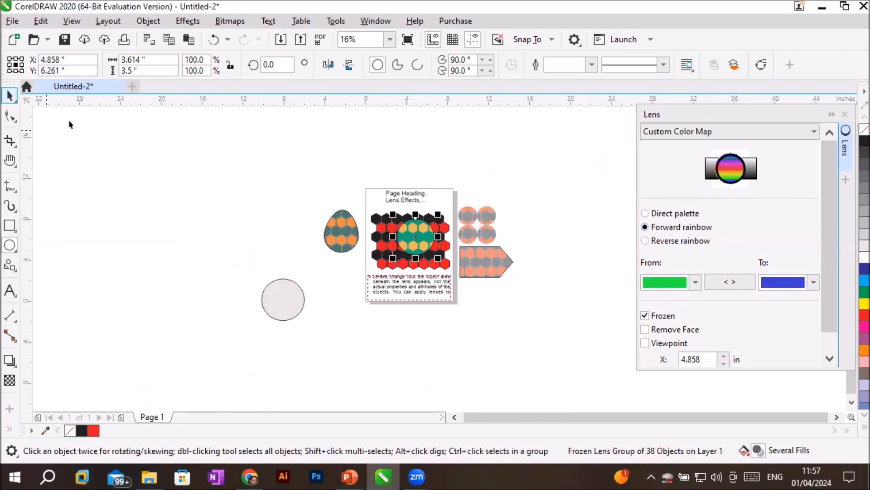
pyautogui.moveTo(423, 246); pyautogui.dragTo(296, 243)
pyautogui.scroll(5, 293, 244)
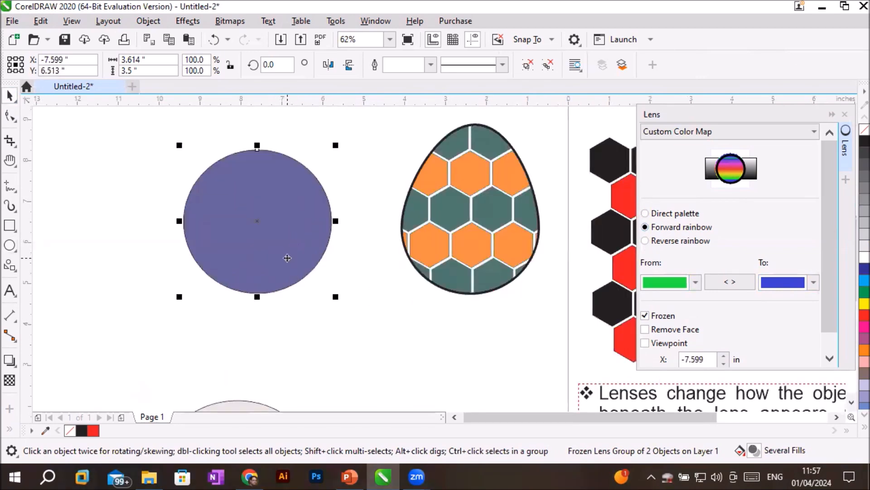
pyautogui.scroll(-7, 286, 255)
pyautogui.scroll(4, 290, 257)
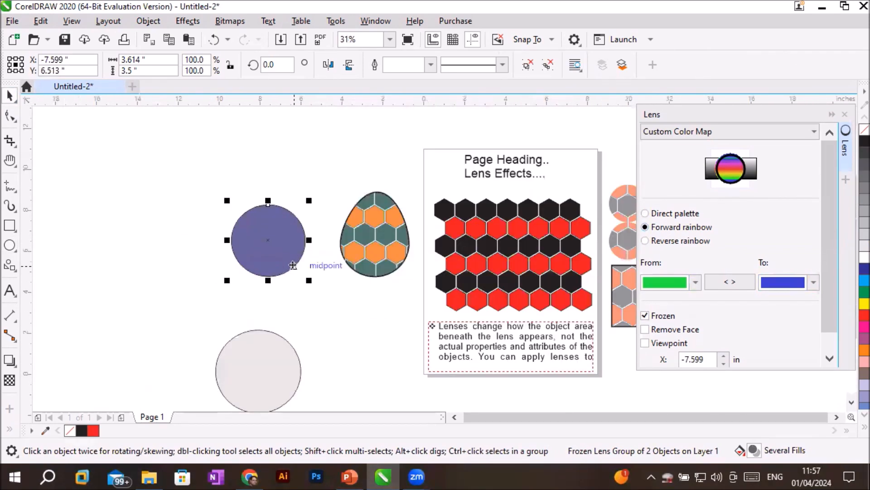
pyautogui.scroll(2, 292, 256)
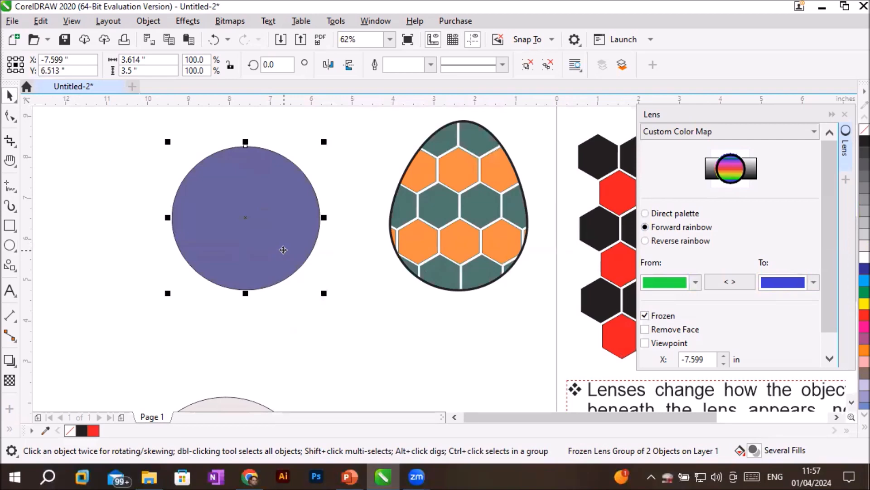
pyautogui.press('Escape')
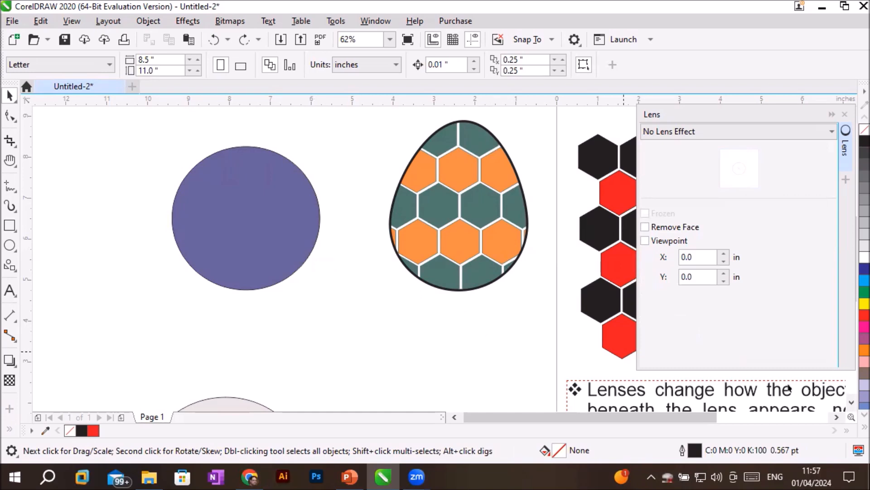
# Step: Draw a new ellipse about 3.75 by 3.6 inches over the hexagon pattern and apply the Fish Eye lens
pyautogui.click(836, 416)
pyautogui.click(835, 417)
pyautogui.click(836, 417)
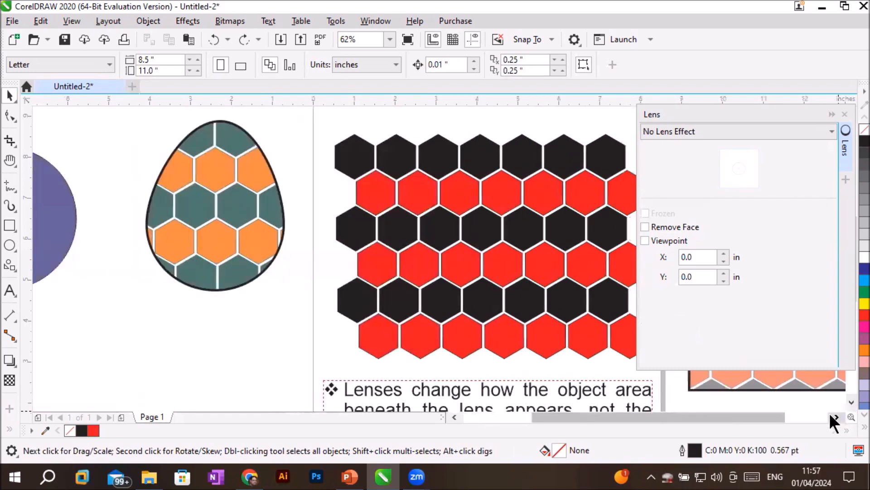
pyautogui.click(9, 245)
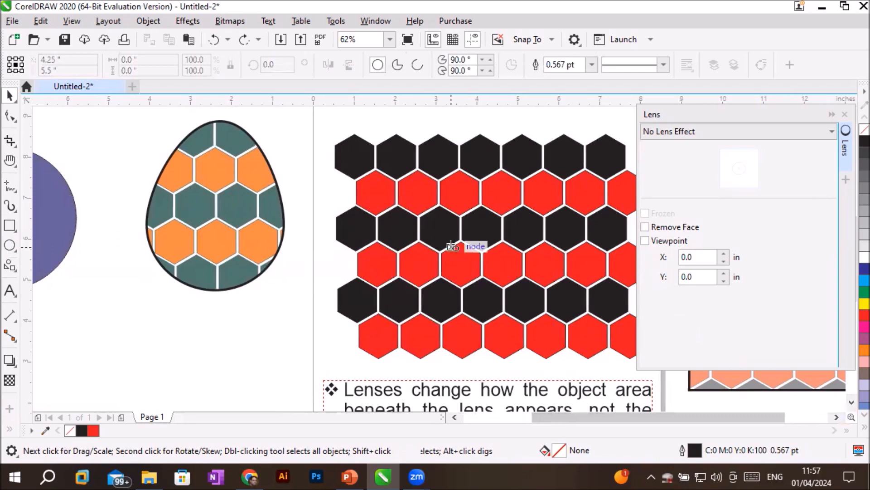
pyautogui.moveTo(435, 166); pyautogui.dragTo(586, 311)
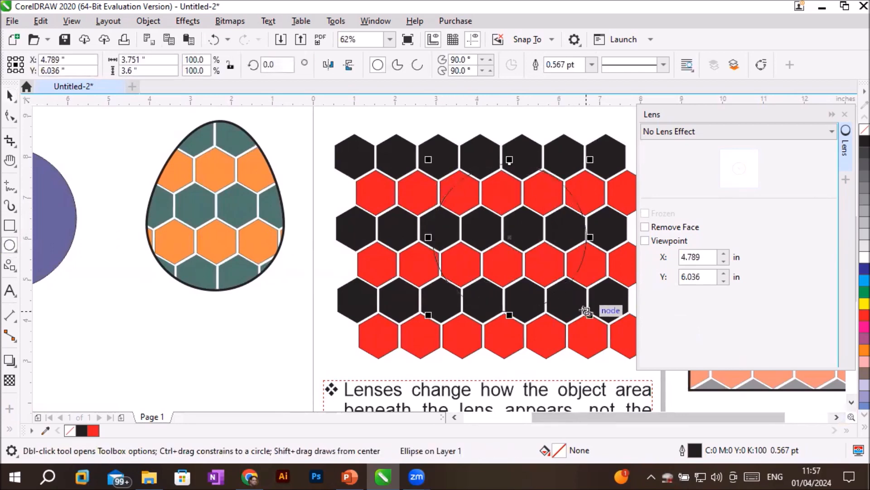
pyautogui.click(812, 131)
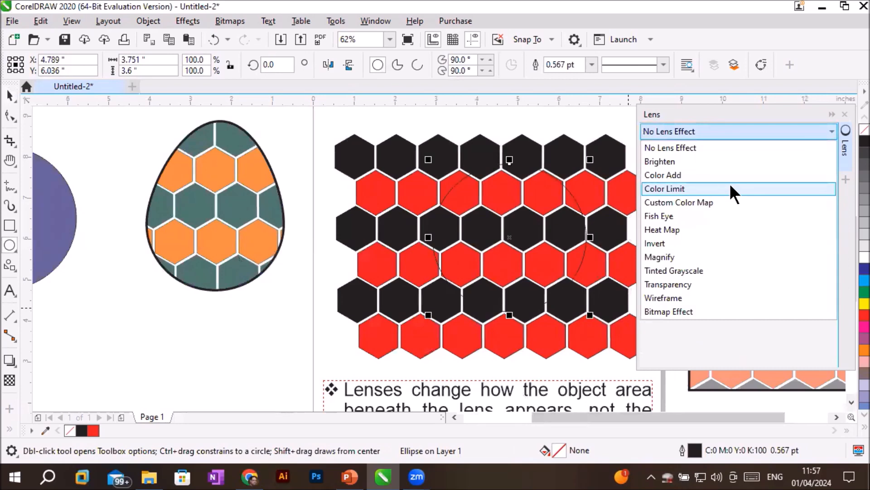
pyautogui.click(711, 216)
pyautogui.moveTo(703, 110); pyautogui.dragTo(742, 116)
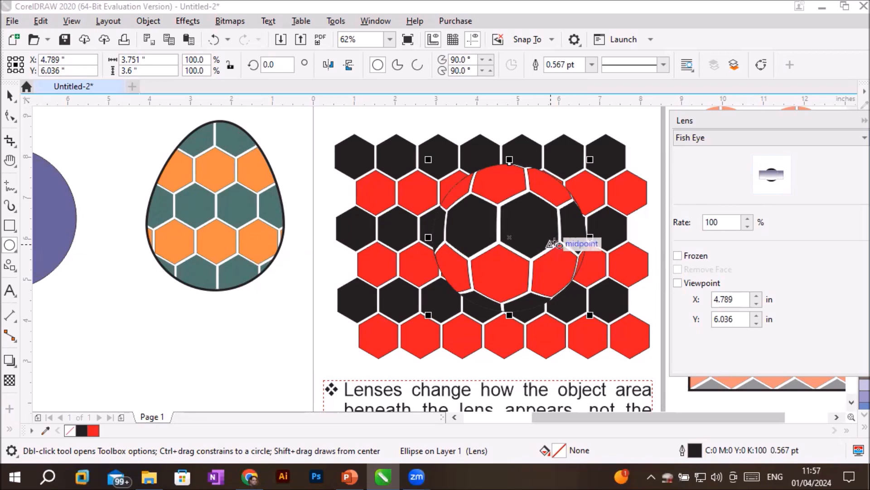
# Step: Raise the Fish Eye lens rate to 260%
pyautogui.click(748, 218)
pyautogui.click(749, 219)
pyautogui.click(748, 218)
pyautogui.click(749, 218)
pyautogui.click(748, 218)
pyautogui.click(748, 218)
pyautogui.click(748, 218)
pyautogui.click(748, 218)
pyautogui.click(748, 218)
pyautogui.click(747, 218)
pyautogui.click(748, 218)
pyautogui.click(747, 218)
pyautogui.click(748, 218)
pyautogui.click(748, 218)
pyautogui.click(748, 218)
pyautogui.click(748, 218)
pyautogui.click(748, 218)
pyautogui.click(748, 218)
pyautogui.click(748, 218)
pyautogui.click(748, 219)
pyautogui.click(748, 218)
pyautogui.click(747, 218)
pyautogui.click(748, 218)
pyautogui.click(748, 218)
pyautogui.click(748, 218)
pyautogui.click(748, 218)
pyautogui.click(748, 219)
pyautogui.click(748, 218)
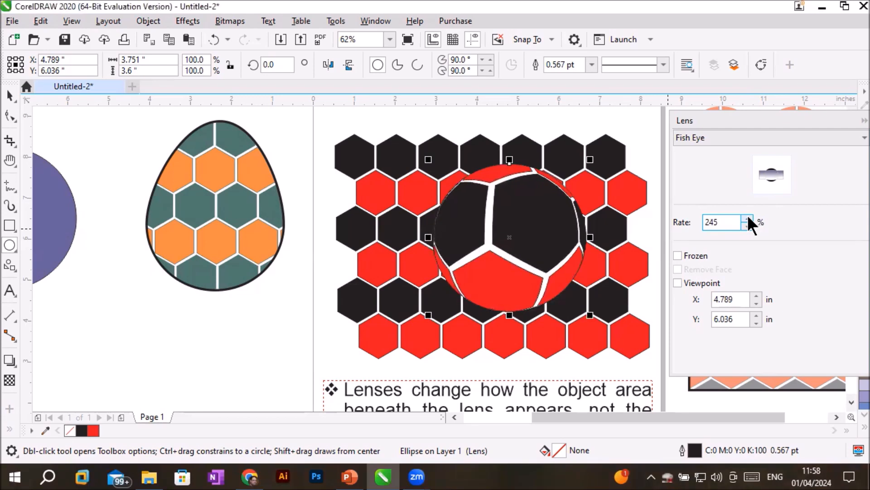
pyautogui.click(748, 218)
pyautogui.click(748, 218)
pyautogui.click(748, 218)
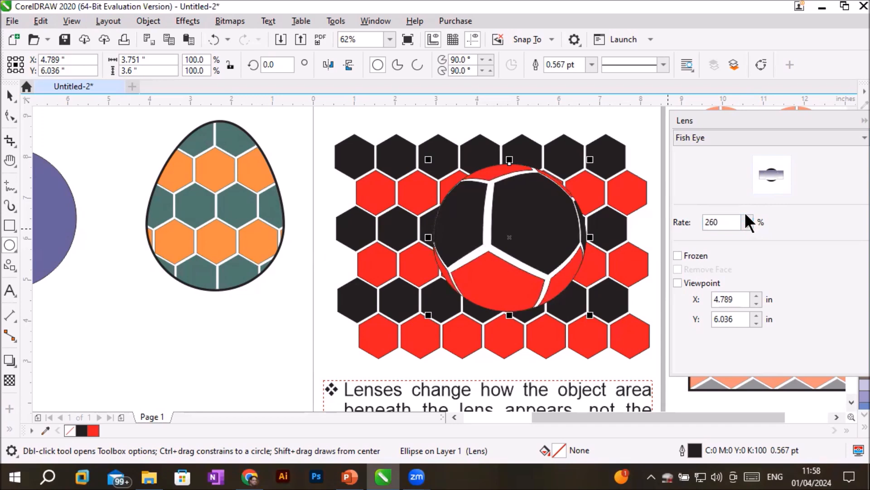
# Step: Try adjusting the Fish Eye lens's viewpoint X coordinate, and set its Y coordinate to 6.066 inches
pyautogui.click(757, 295)
pyautogui.click(756, 295)
pyautogui.click(757, 295)
pyautogui.click(756, 295)
pyautogui.click(756, 315)
pyautogui.click(757, 315)
pyautogui.click(757, 315)
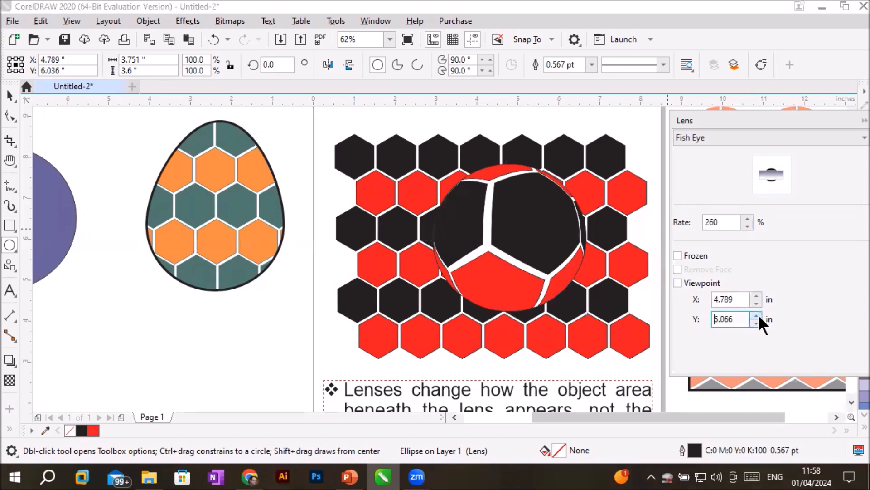
# Step: Try raising the Fish Eye lens's viewpoint Y coordinate past 6.156 inches
pyautogui.click(757, 315)
pyautogui.click(757, 315)
pyautogui.click(757, 315)
pyautogui.click(757, 315)
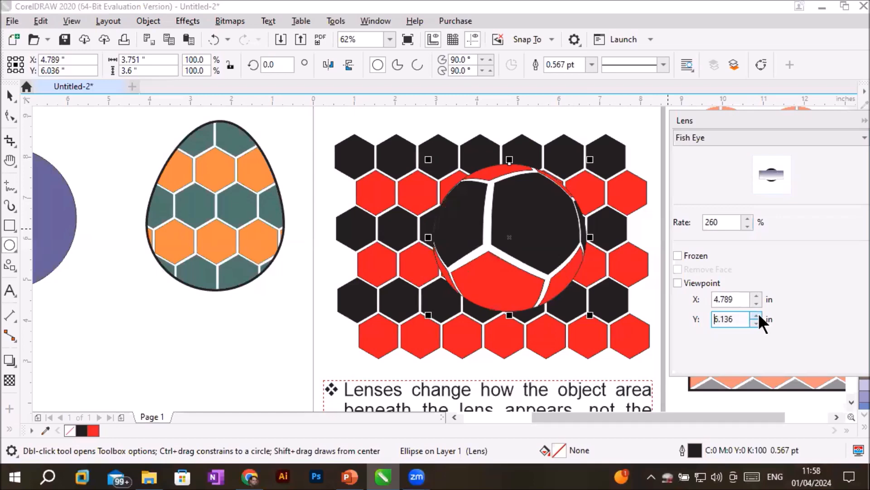
pyautogui.click(756, 316)
pyautogui.click(756, 316)
pyautogui.click(757, 315)
pyautogui.click(756, 316)
pyautogui.click(756, 316)
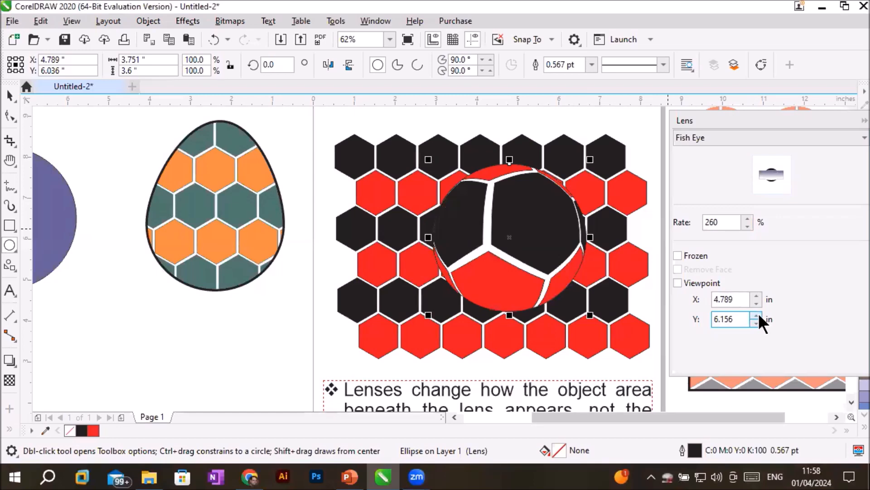
pyautogui.click(756, 316)
pyautogui.click(756, 315)
pyautogui.click(756, 316)
pyautogui.click(757, 315)
pyautogui.click(756, 315)
pyautogui.click(756, 316)
# Step: Lower the Fish Eye lens rate to 90%
pyautogui.click(747, 226)
pyautogui.click(747, 226)
pyautogui.click(747, 226)
pyautogui.click(747, 226)
pyautogui.click(747, 226)
pyautogui.click(747, 226)
pyautogui.click(746, 226)
pyautogui.click(746, 226)
pyautogui.click(745, 226)
pyautogui.click(746, 226)
pyautogui.click(746, 226)
pyautogui.click(747, 226)
pyautogui.click(747, 226)
pyautogui.click(747, 227)
pyautogui.click(747, 226)
pyautogui.click(746, 226)
pyautogui.click(747, 227)
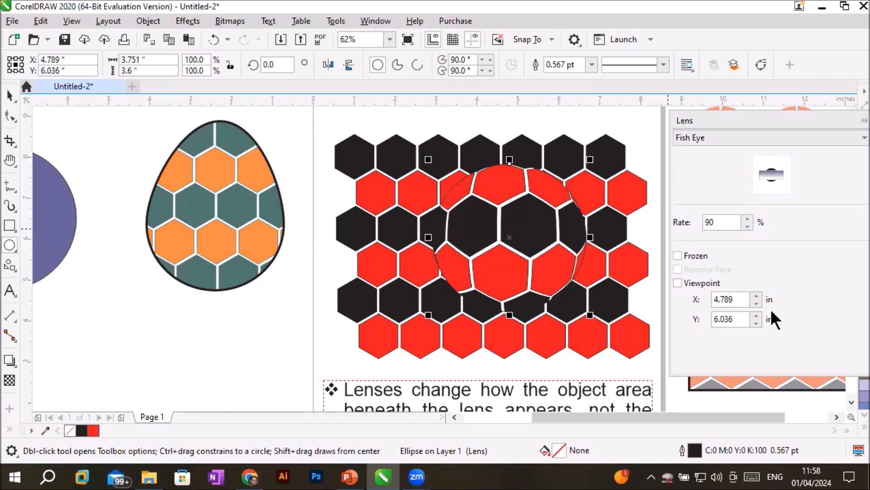
# Step: Try nudging the Fish Eye lens's viewpoint Y coordinate, and set its X coordinate to 4.809 inches
pyautogui.click(756, 315)
pyautogui.click(755, 316)
pyautogui.click(757, 313)
pyautogui.click(758, 294)
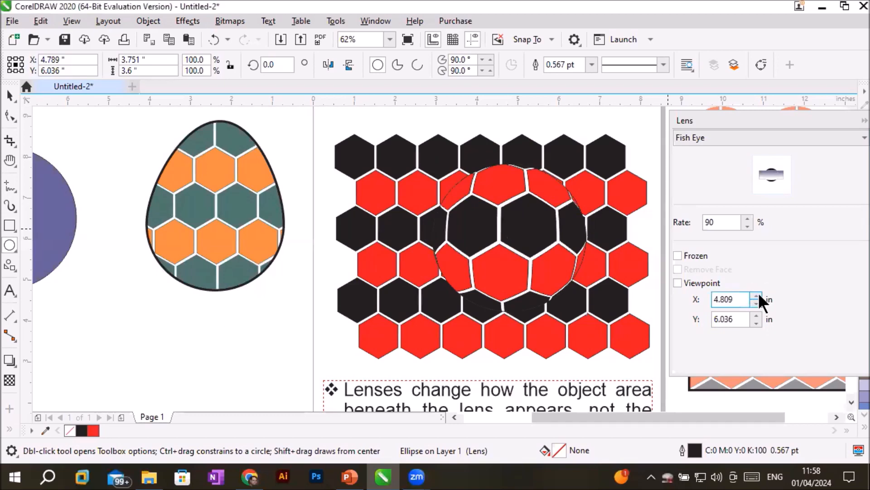
# Step: Enable the Fish Eye lens's Viewpoint option and set its X coordinate to 4.949 inches
pyautogui.click(678, 283)
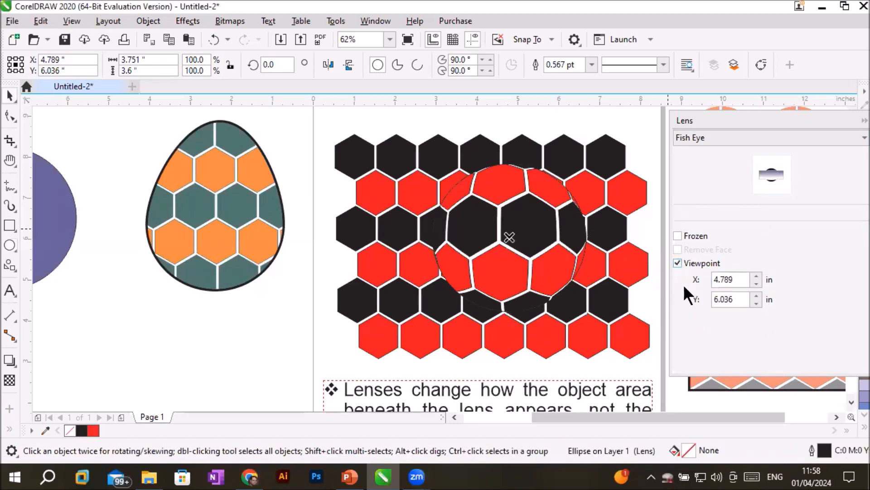
pyautogui.click(756, 277)
pyautogui.click(756, 277)
pyautogui.click(756, 277)
pyautogui.click(756, 277)
pyautogui.click(756, 277)
pyautogui.click(756, 277)
pyautogui.click(756, 277)
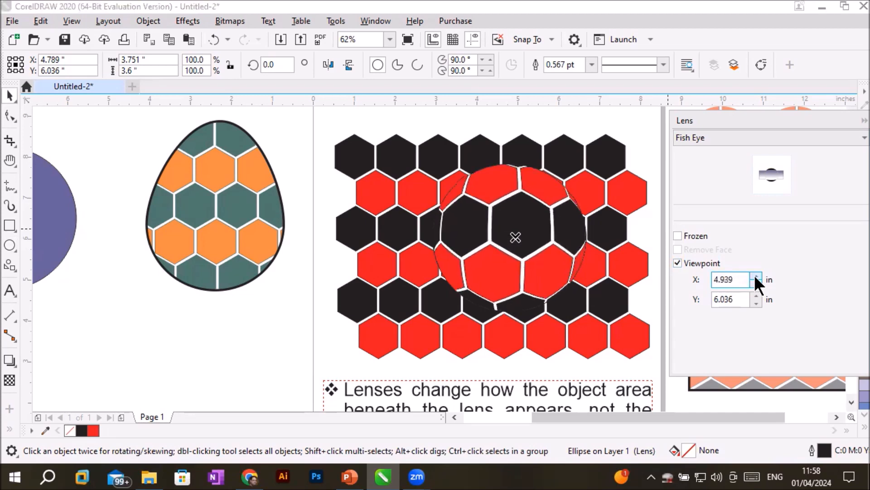
pyautogui.click(756, 277)
# Step: Set the Fish Eye lens's viewpoint Y coordinate to 6.236 inches so the black hexagon moves toward the ball's center
pyautogui.click(756, 295)
pyautogui.click(756, 296)
pyautogui.click(756, 296)
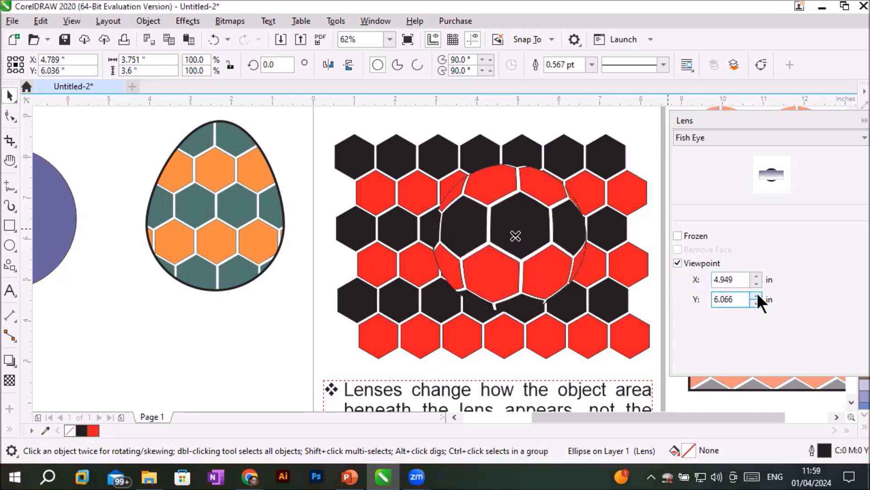
pyautogui.click(757, 295)
pyautogui.click(757, 295)
pyautogui.click(757, 295)
pyautogui.click(757, 295)
pyautogui.click(756, 296)
pyautogui.click(757, 295)
pyautogui.click(756, 295)
pyautogui.click(756, 296)
pyautogui.click(756, 295)
pyautogui.click(757, 296)
pyautogui.click(756, 295)
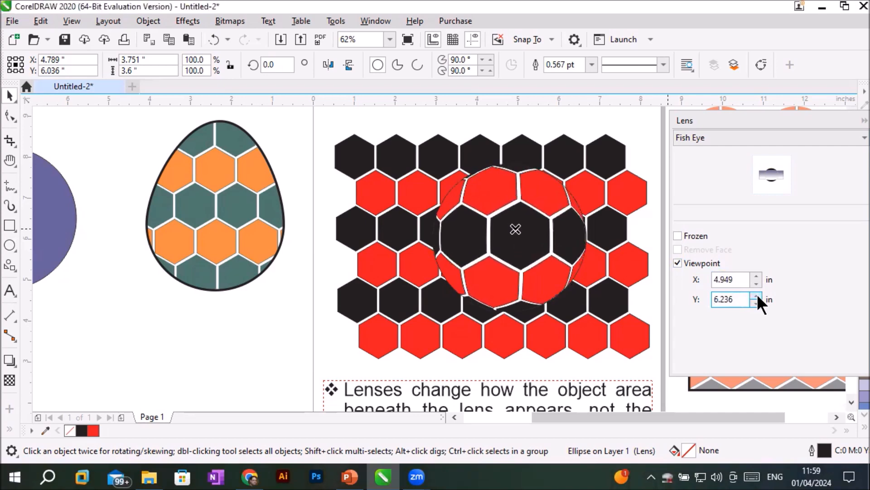
# Step: Set the Fish Eye lens's viewpoint X coordinate to 5.059 inches to center the black hexagon in the ball
pyautogui.click(756, 282)
pyautogui.click(756, 282)
pyautogui.click(756, 282)
pyautogui.click(756, 282)
pyautogui.click(756, 282)
pyautogui.click(755, 274)
pyautogui.click(755, 274)
pyautogui.click(755, 274)
pyautogui.click(755, 274)
pyautogui.click(756, 274)
pyautogui.click(755, 274)
pyautogui.click(755, 274)
pyautogui.click(756, 275)
pyautogui.click(755, 274)
pyautogui.click(755, 275)
pyautogui.click(755, 274)
pyautogui.click(755, 274)
pyautogui.click(756, 274)
pyautogui.click(755, 274)
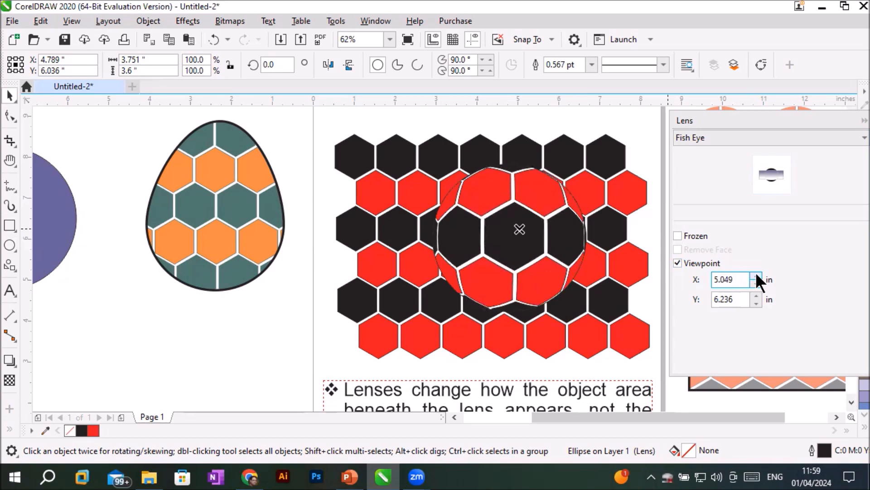
pyautogui.click(755, 274)
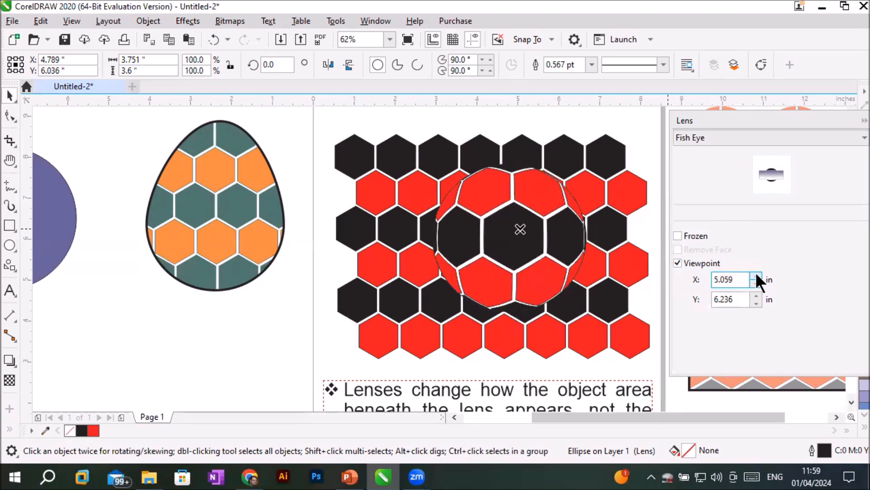
# Step: Freeze the Fish Eye lens and move the ball above the egg shape, at about X -1.3 and Y 11.2 inches
pyautogui.click(686, 235)
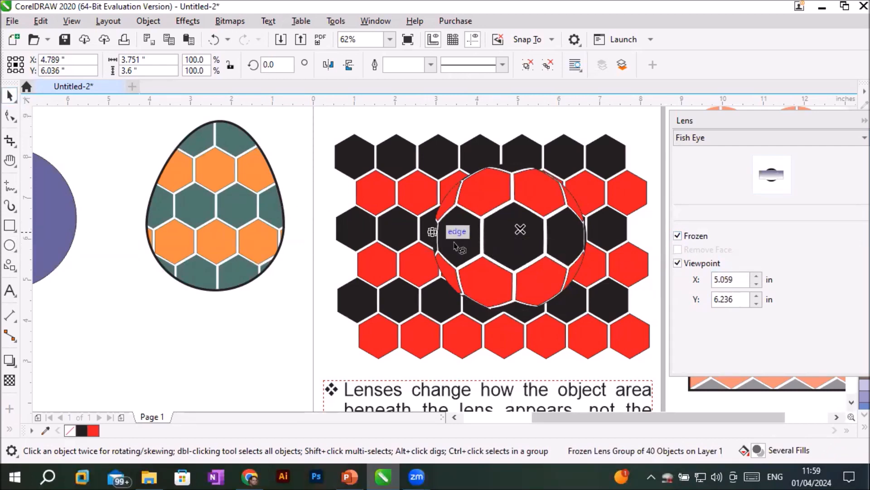
pyautogui.moveTo(521, 232); pyautogui.dragTo(211, 377)
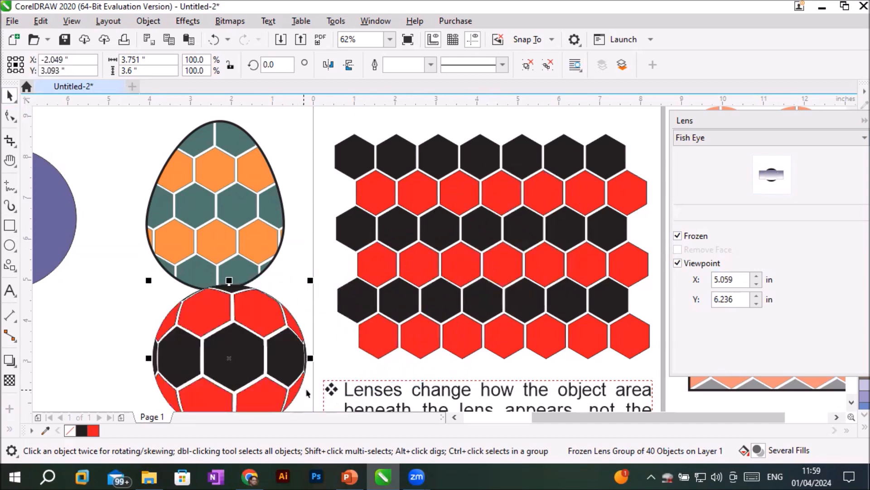
pyautogui.scroll(-2, 310, 391)
pyautogui.moveTo(285, 392); pyautogui.dragTo(284, 221)
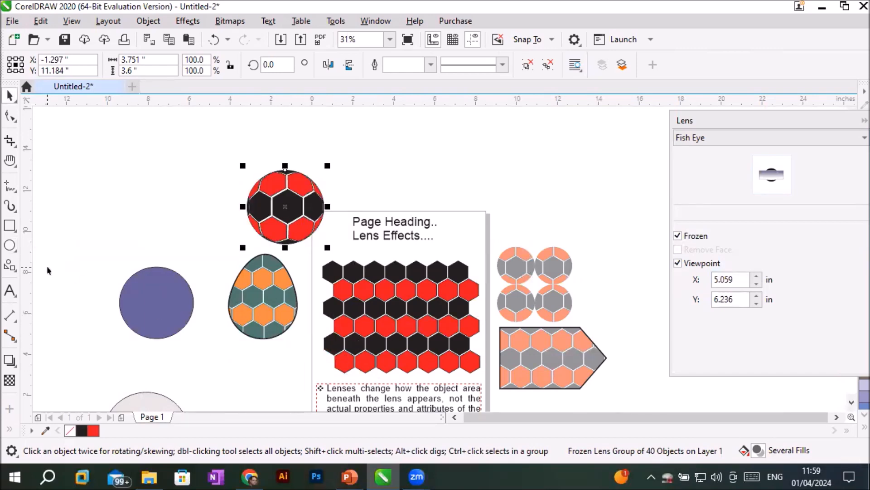
# Step: Draw a new ellipse about 3.54 by 3.62 inches over the hexagon pattern and apply the Heat Map lens
pyautogui.click(9, 246)
pyautogui.moveTo(364, 289); pyautogui.dragTo(445, 356)
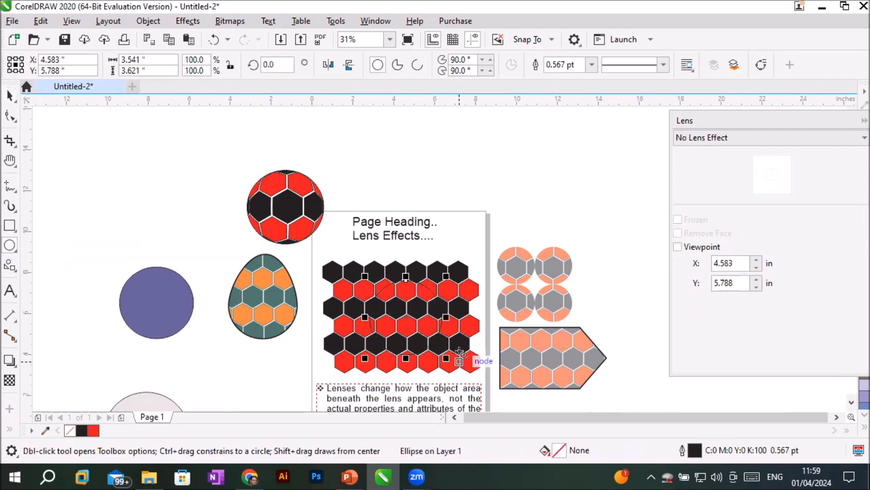
pyautogui.scroll(2, 460, 355)
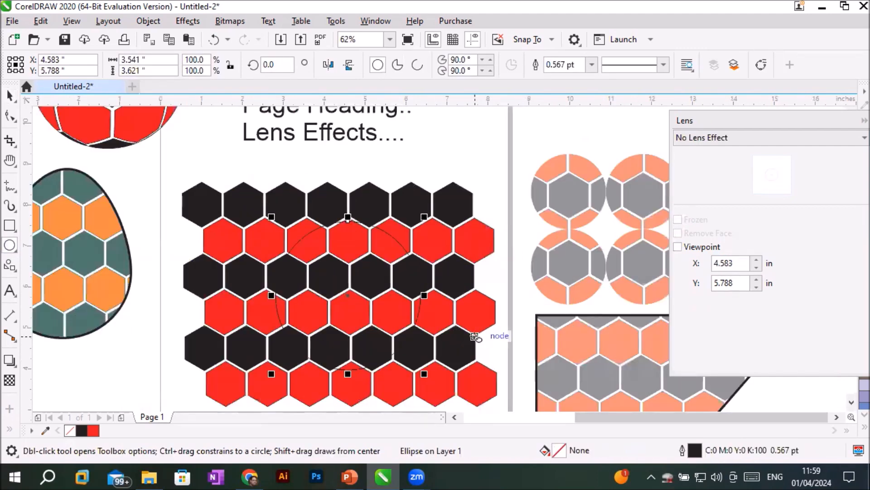
pyautogui.click(704, 138)
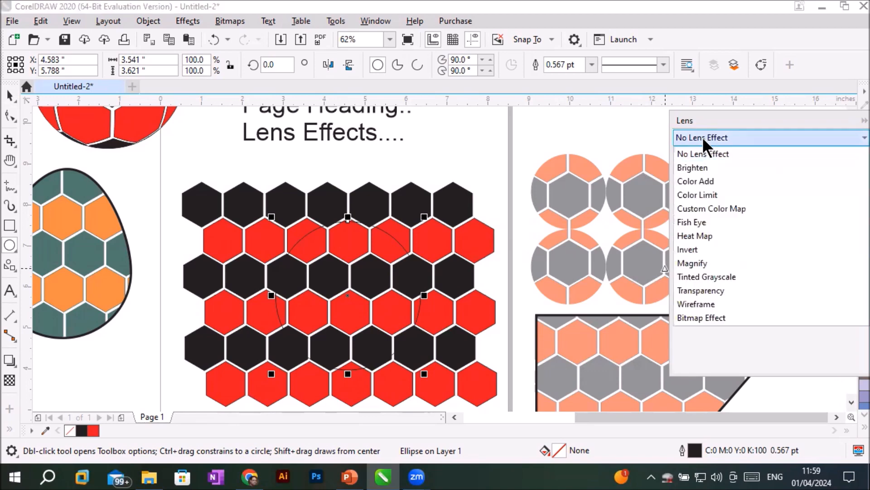
pyautogui.click(728, 239)
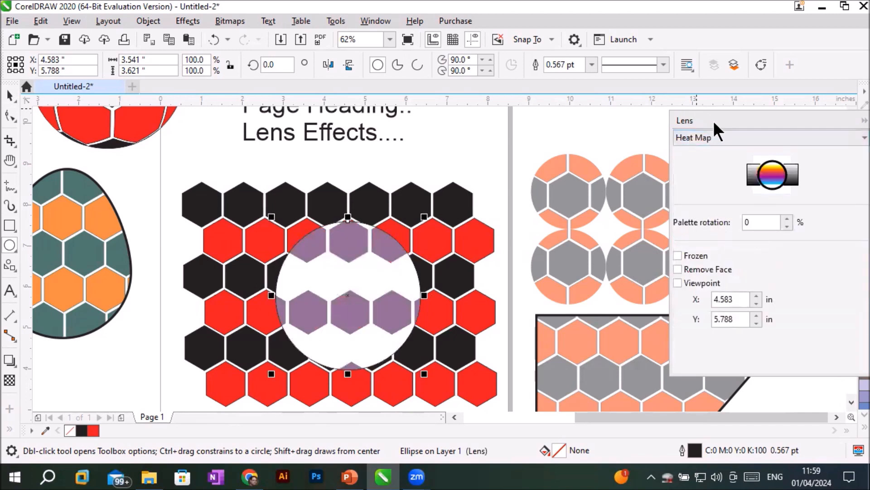
pyautogui.moveTo(710, 122); pyautogui.dragTo(650, 122)
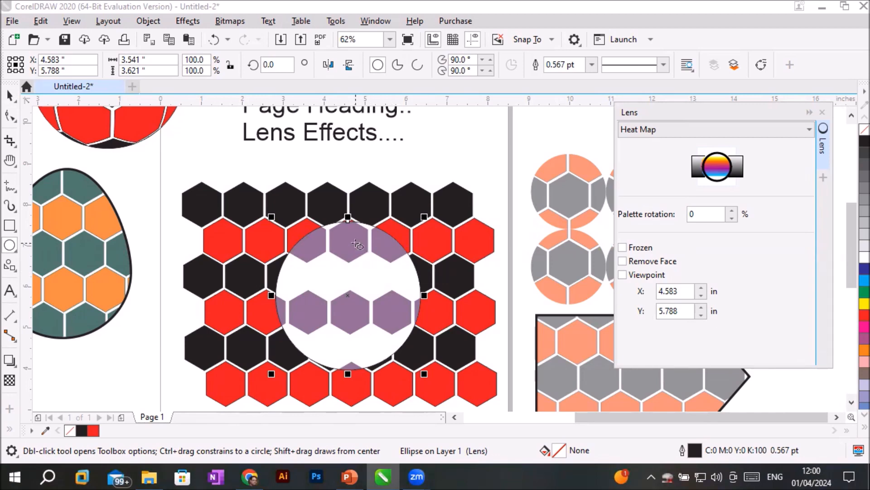
# Step: Raise the Heat Map lens's palette rotation to 100%
pyautogui.click(732, 210)
pyautogui.click(733, 210)
pyautogui.click(733, 210)
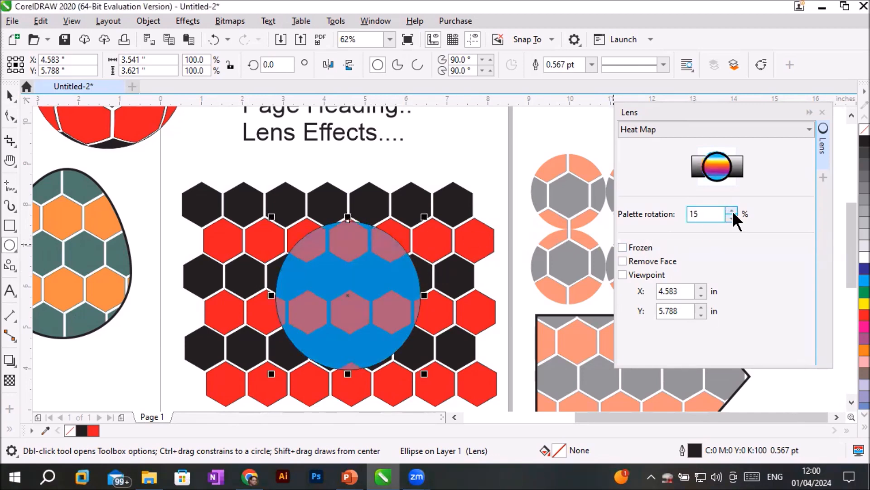
pyautogui.click(732, 210)
pyautogui.click(733, 211)
pyautogui.click(732, 210)
pyautogui.click(733, 211)
pyautogui.click(732, 210)
pyautogui.click(733, 210)
pyautogui.click(733, 211)
pyautogui.click(731, 210)
pyautogui.click(731, 210)
pyautogui.click(731, 210)
pyautogui.click(731, 211)
pyautogui.click(731, 210)
pyautogui.click(732, 211)
pyautogui.click(731, 210)
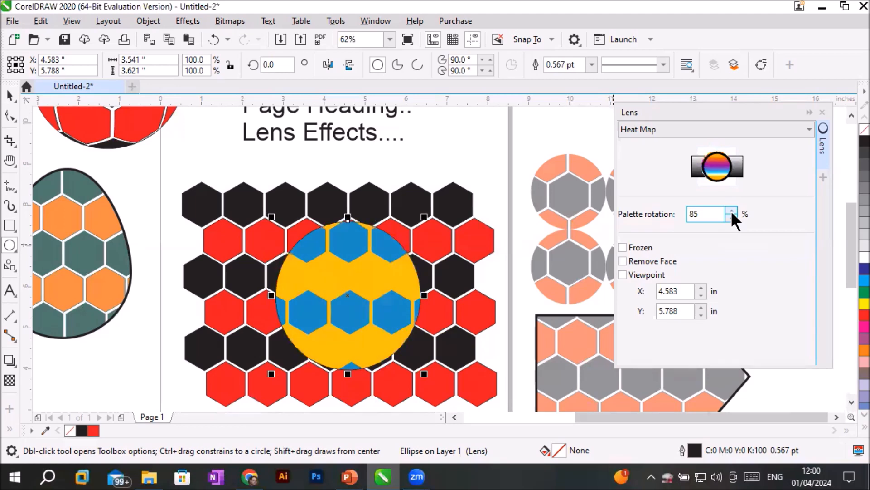
pyautogui.click(731, 211)
pyautogui.click(732, 210)
pyautogui.click(731, 210)
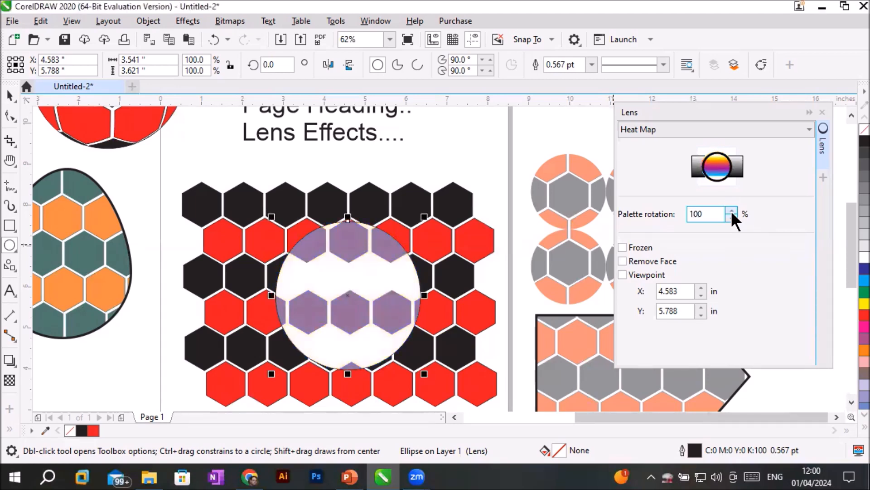
# Step: Lower the Heat Map lens's palette rotation to below 10%
pyautogui.click(731, 218)
pyautogui.click(730, 218)
pyautogui.click(731, 218)
pyautogui.click(731, 219)
pyautogui.click(731, 218)
pyautogui.click(731, 218)
pyautogui.click(731, 218)
pyautogui.click(731, 218)
pyautogui.click(731, 218)
pyautogui.click(730, 219)
pyautogui.click(731, 218)
pyautogui.click(731, 218)
pyautogui.click(731, 218)
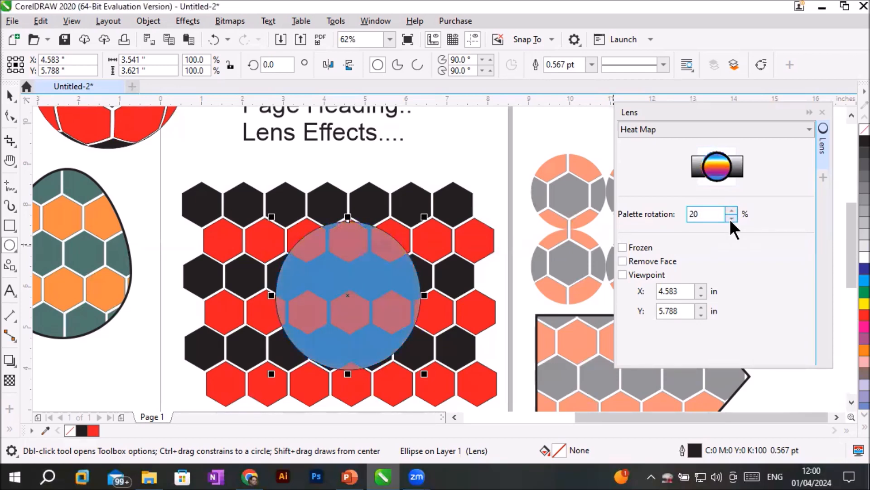
pyautogui.click(731, 218)
pyautogui.click(731, 218)
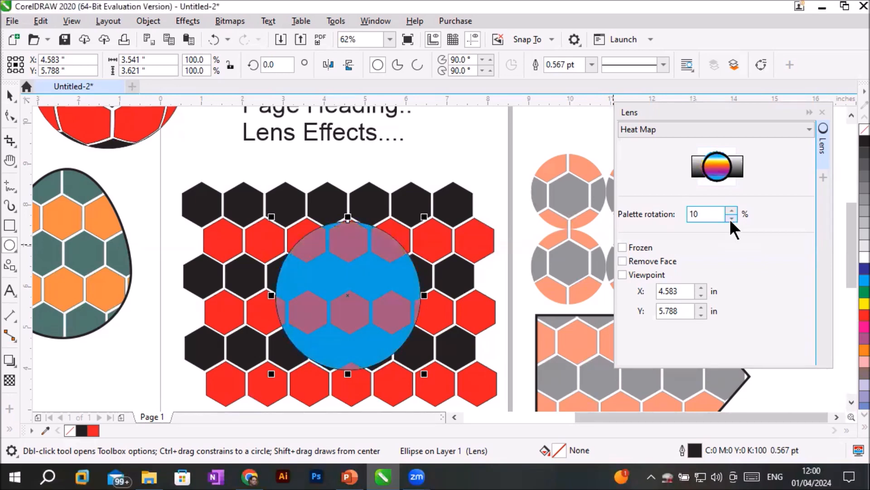
pyautogui.click(730, 218)
# Step: Set the Heat Map lens's palette rotation to 50%
pyautogui.click(731, 210)
pyautogui.click(731, 210)
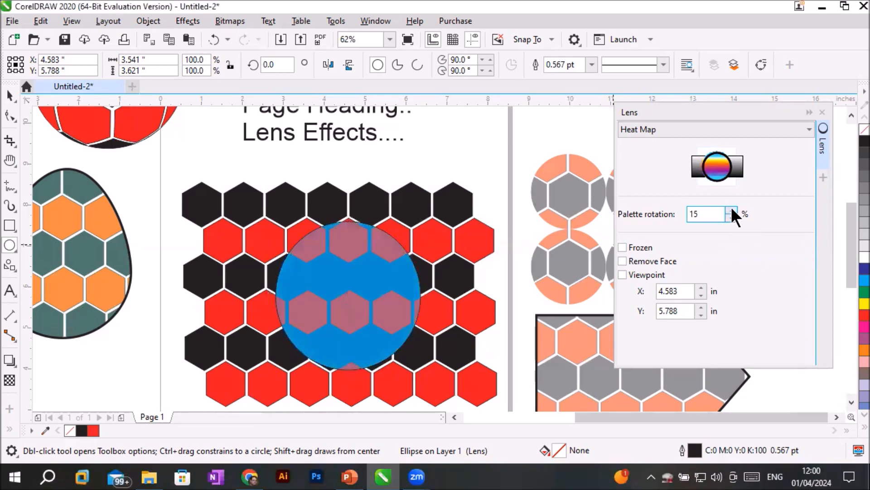
pyautogui.click(731, 210)
pyautogui.click(731, 210)
pyautogui.click(731, 209)
pyautogui.click(732, 210)
pyautogui.click(731, 210)
pyautogui.click(731, 210)
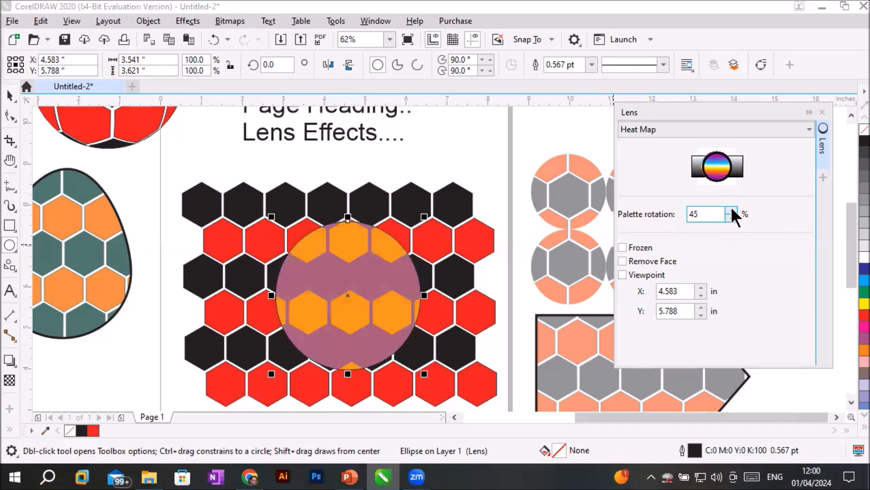
pyautogui.click(732, 210)
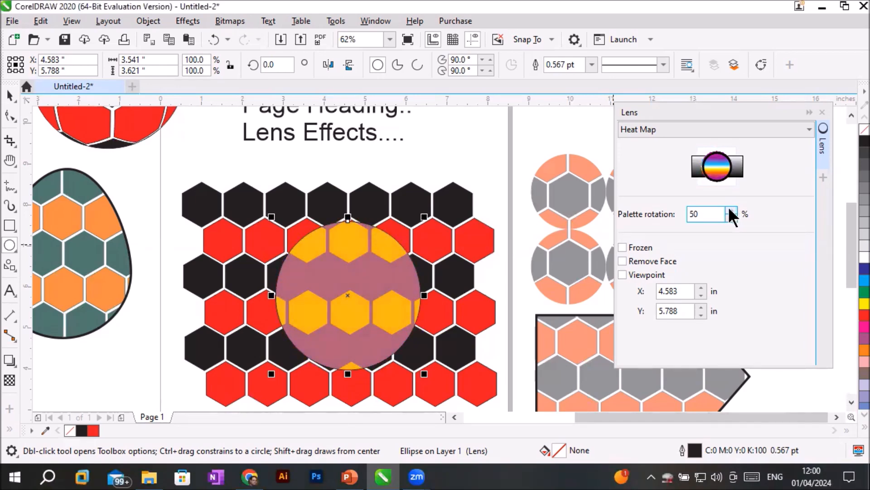
# Step: Switch the lens effect of the circle over the hexagon pattern to Invert, and replace it with Magnify
pyautogui.click(654, 129)
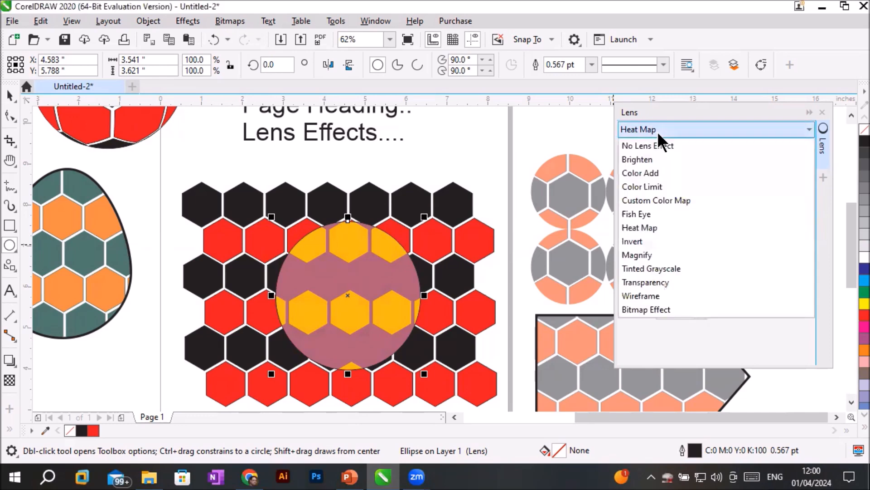
pyautogui.click(687, 240)
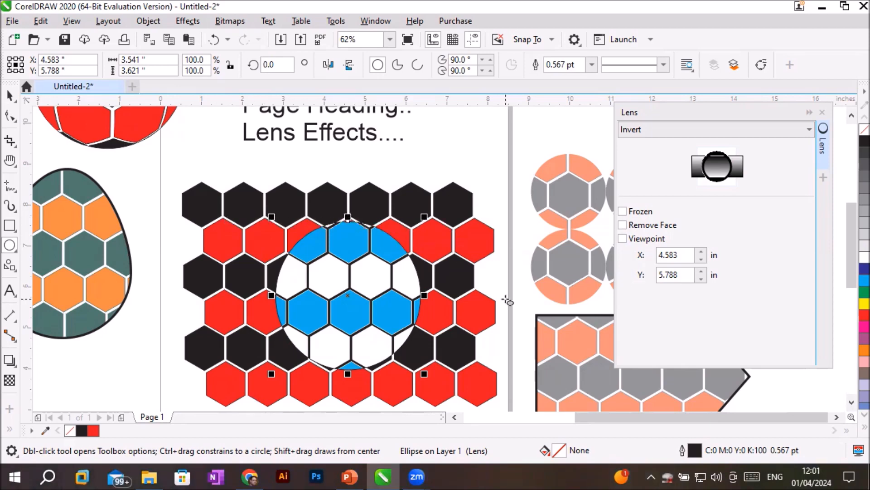
pyautogui.click(704, 128)
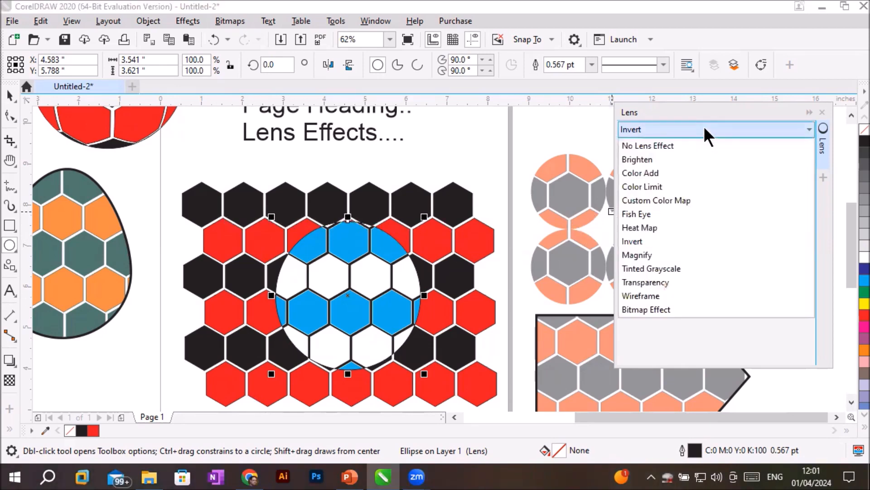
pyautogui.click(666, 255)
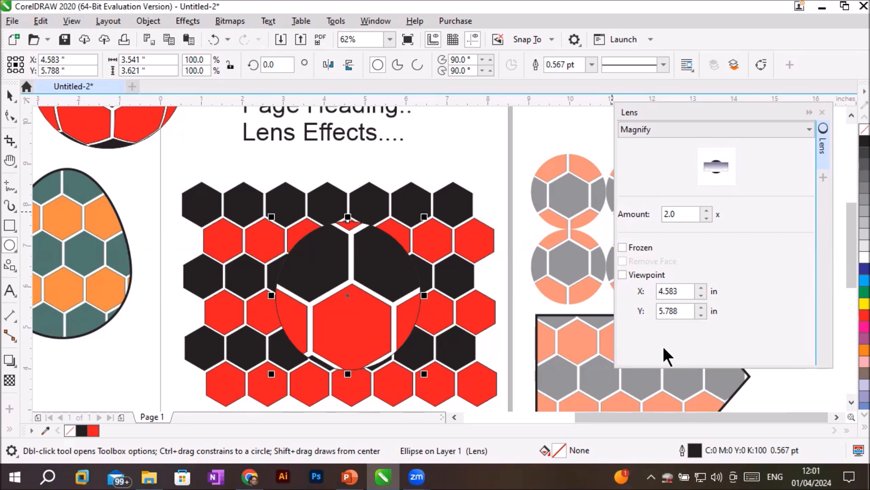
# Step: Raise the Magnify lens amount step by step to 11.3x
pyautogui.click(706, 211)
pyautogui.click(706, 210)
pyautogui.click(706, 211)
pyautogui.click(705, 211)
pyautogui.click(706, 211)
pyautogui.click(705, 211)
pyautogui.click(705, 211)
pyautogui.click(705, 211)
pyautogui.click(706, 211)
pyautogui.click(705, 211)
pyautogui.click(705, 211)
pyautogui.click(706, 211)
pyautogui.click(705, 211)
pyautogui.click(706, 211)
pyautogui.click(705, 211)
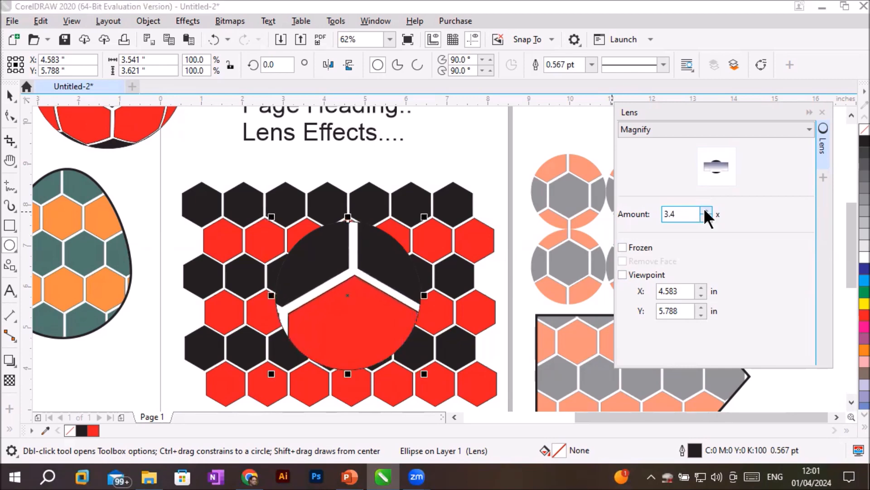
pyautogui.click(705, 211)
pyautogui.click(705, 210)
pyautogui.click(705, 211)
pyautogui.click(706, 211)
pyautogui.click(706, 211)
pyautogui.click(705, 211)
pyautogui.click(705, 211)
pyautogui.click(706, 211)
pyautogui.click(705, 211)
pyautogui.click(705, 211)
pyautogui.click(705, 211)
pyautogui.click(705, 211)
pyautogui.click(705, 211)
pyautogui.click(706, 211)
pyautogui.click(705, 210)
pyautogui.click(705, 211)
pyautogui.click(706, 211)
pyautogui.click(705, 211)
pyautogui.click(705, 211)
pyautogui.click(705, 211)
pyautogui.click(705, 210)
pyautogui.click(705, 211)
pyautogui.click(705, 211)
pyautogui.click(706, 211)
pyautogui.click(706, 210)
pyautogui.click(706, 211)
pyautogui.click(706, 211)
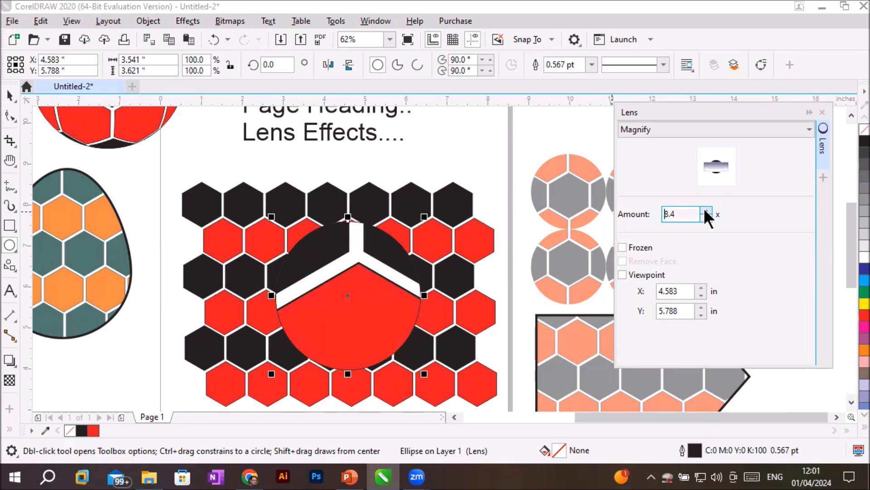
pyautogui.click(706, 211)
pyautogui.click(706, 211)
pyautogui.click(707, 212)
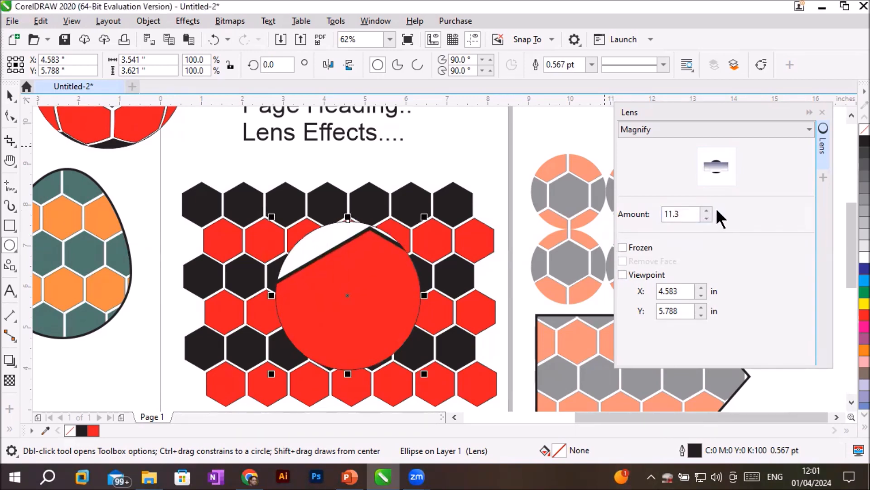
# Step: Enter 99 as the magnification amount and raise it to the maximum of 100x
pyautogui.moveTo(686, 215); pyautogui.dragTo(580, 227)
pyautogui.write('99')
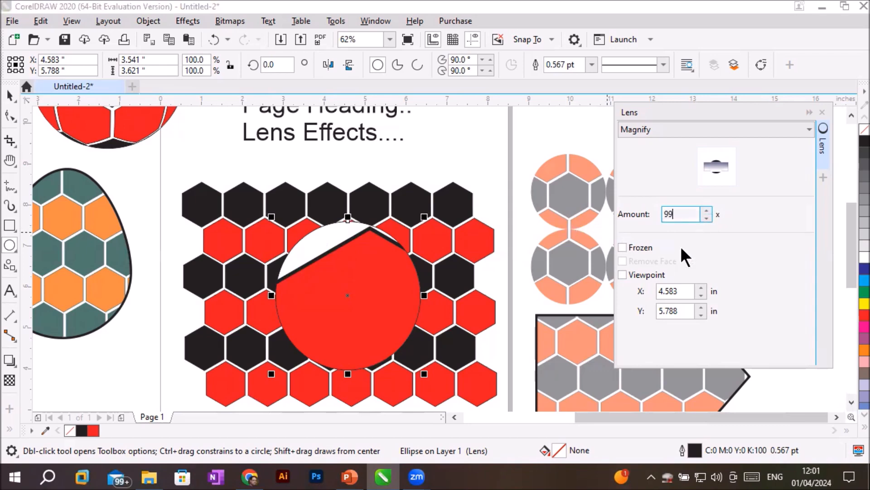
pyautogui.click(706, 210)
pyautogui.click(706, 211)
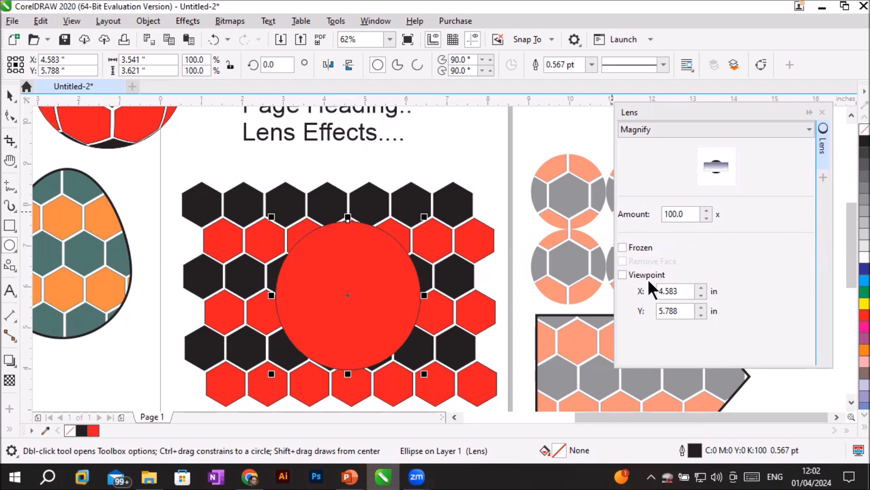
# Step: Lower the magnification amount of the circle's lens to the minimum of 0.1x
pyautogui.doubleClick(674, 214)
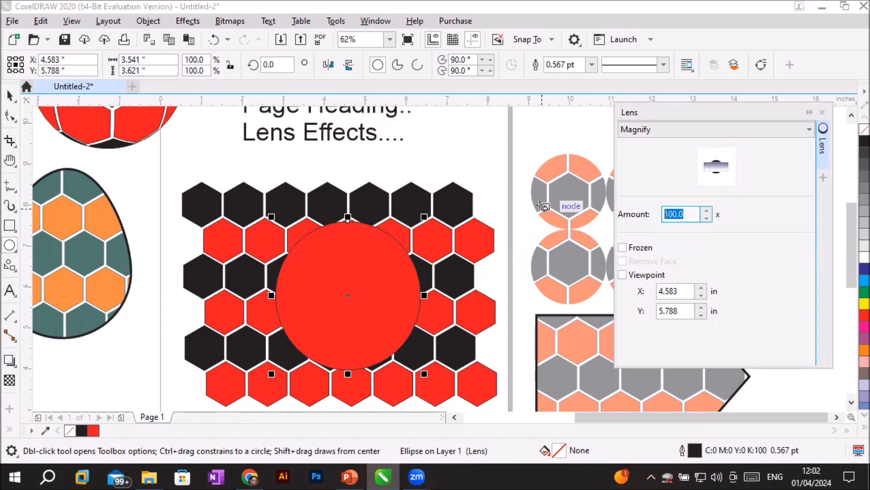
pyautogui.write('0')
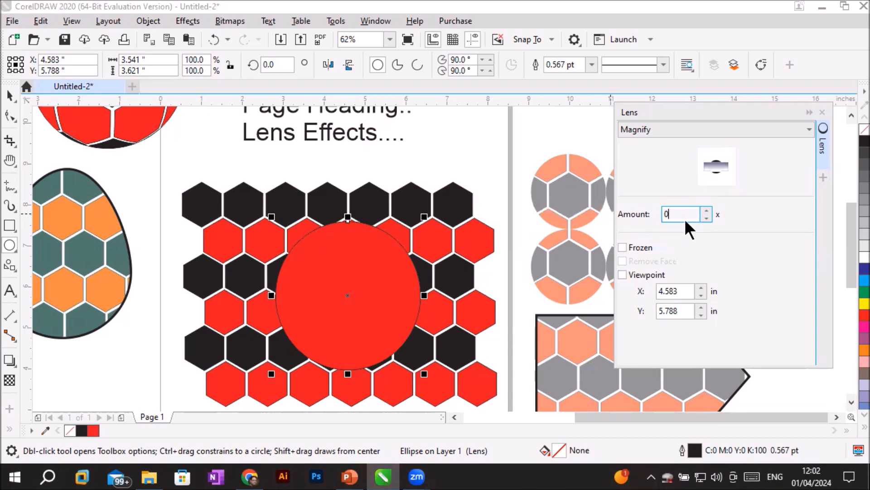
pyautogui.click(706, 218)
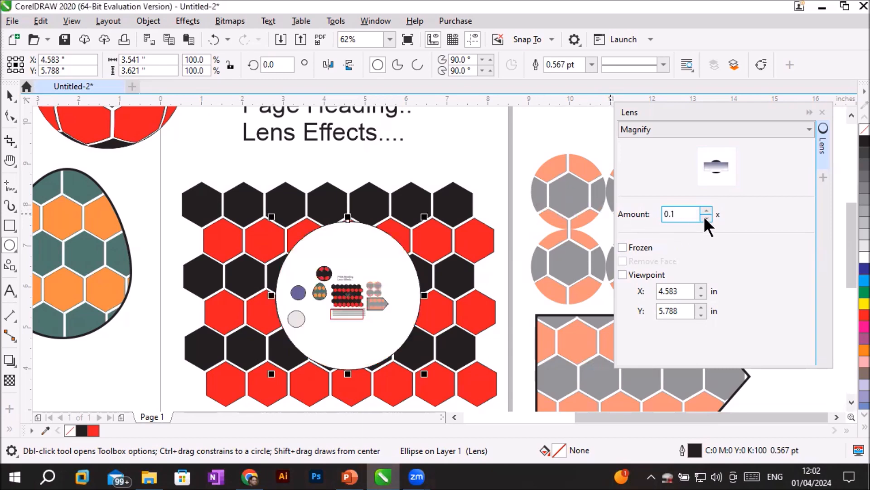
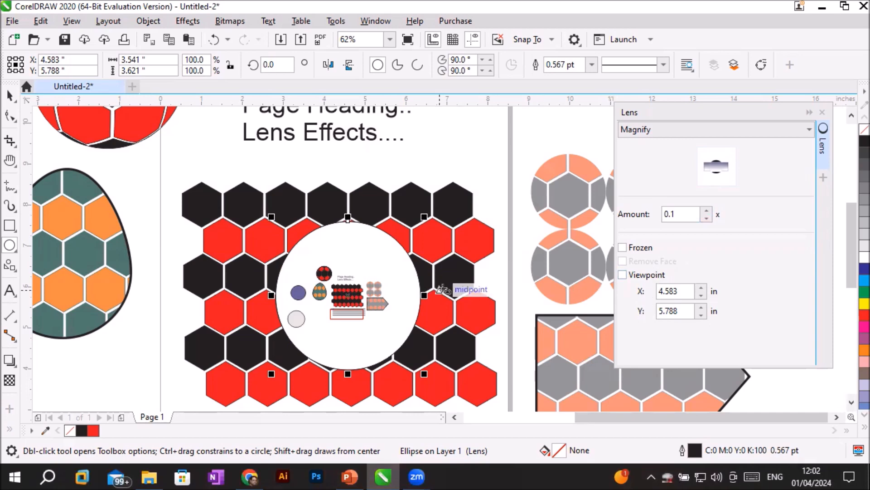
# Step: Examine the miniature artwork and paragraph text shown inside the circular lens up close and in the full layout
pyautogui.scroll(-3, 476, 380)
pyautogui.scroll(1, 473, 360)
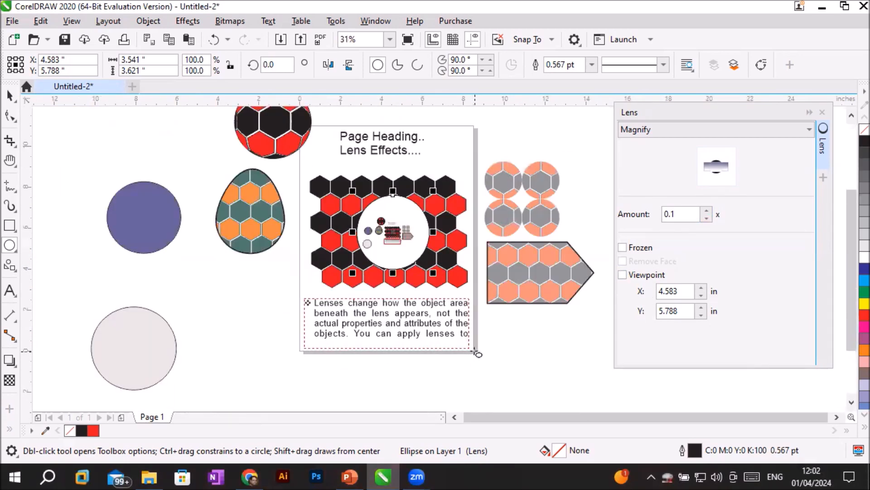
pyautogui.scroll(2, 388, 244)
pyautogui.scroll(2, 359, 212)
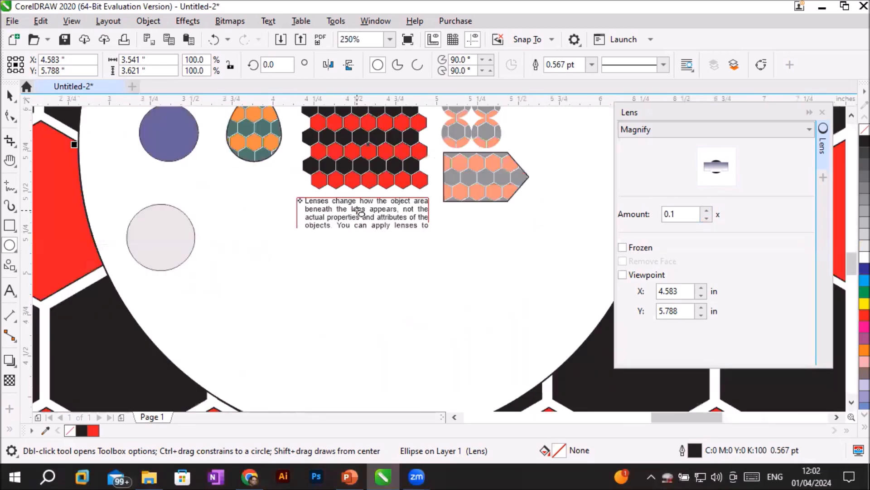
pyautogui.scroll(1, 358, 211)
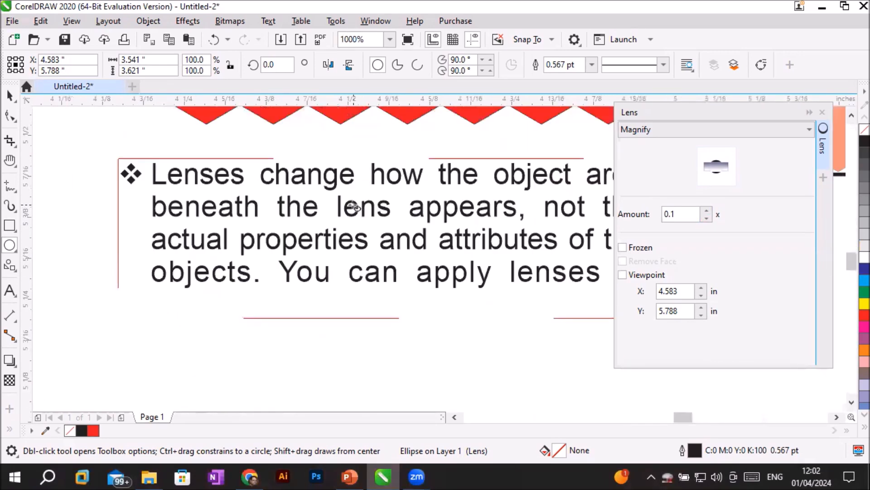
pyautogui.scroll(-4, 354, 206)
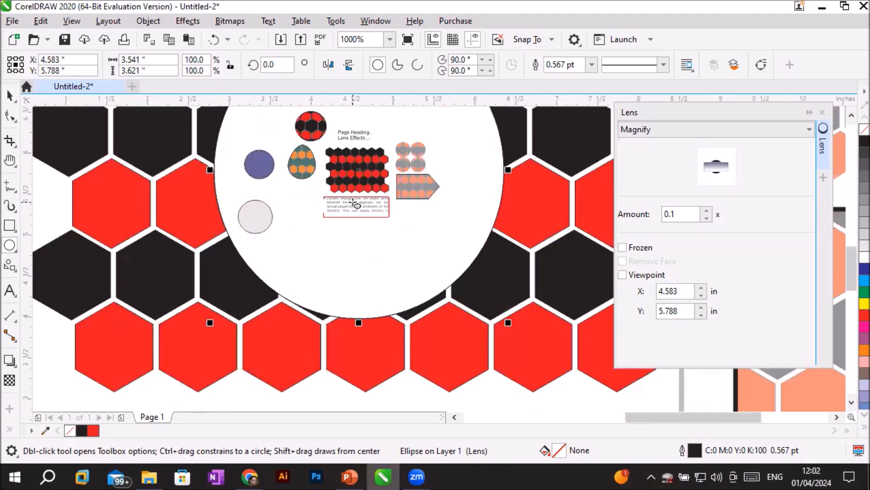
pyautogui.scroll(-2, 355, 200)
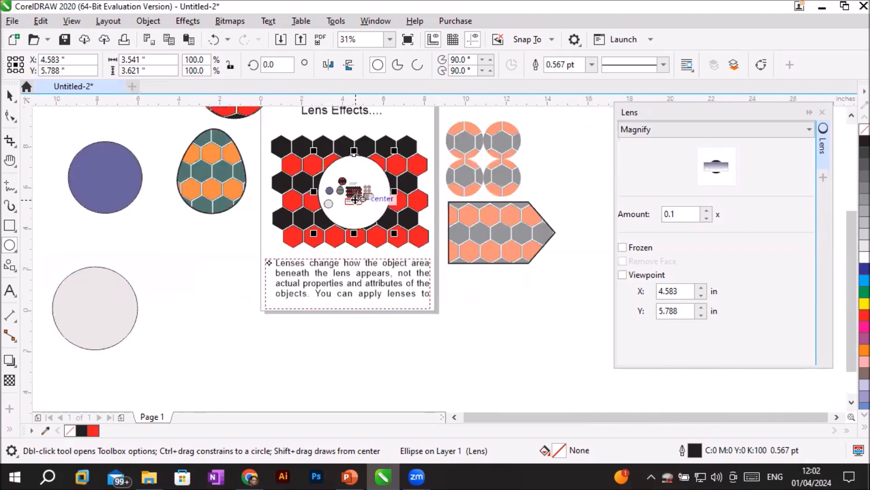
pyautogui.scroll(1, 350, 154)
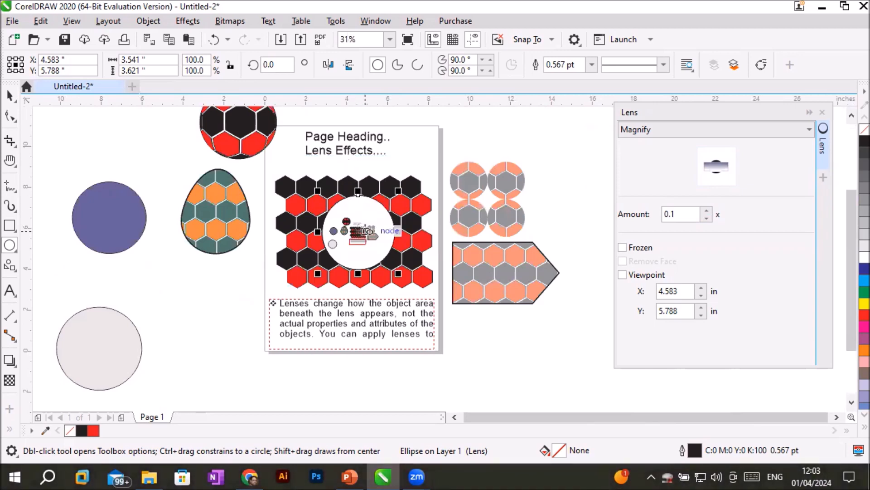
# Step: Set the Magnify lens amount to 2x
pyautogui.click(675, 213)
pyautogui.moveTo(681, 213); pyautogui.dragTo(547, 209)
pyautogui.write('2')
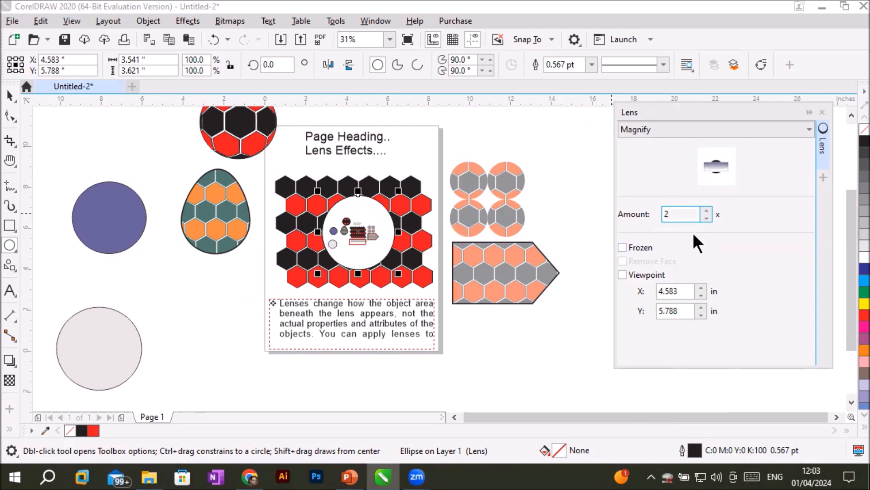
pyautogui.press('Return')
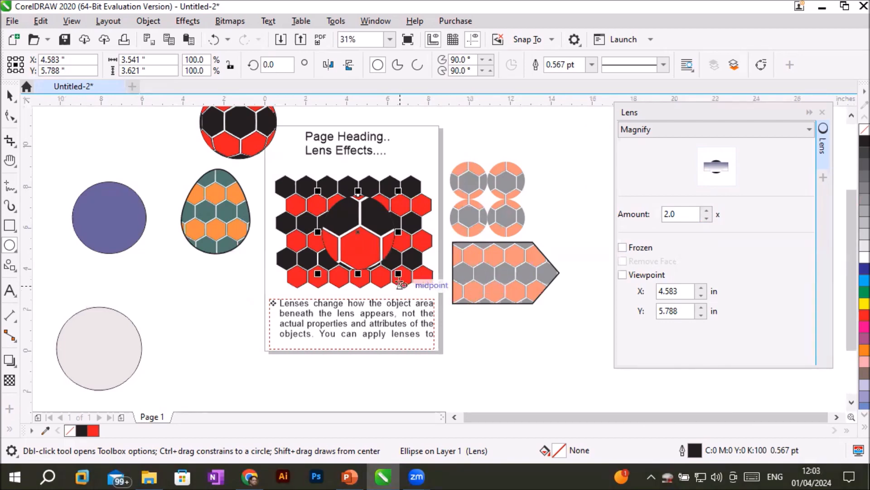
# Step: Freeze the Magnify lens and move the frozen circle off the page below the egg, to about X -3.36, Y 0.84 in
pyautogui.click(632, 248)
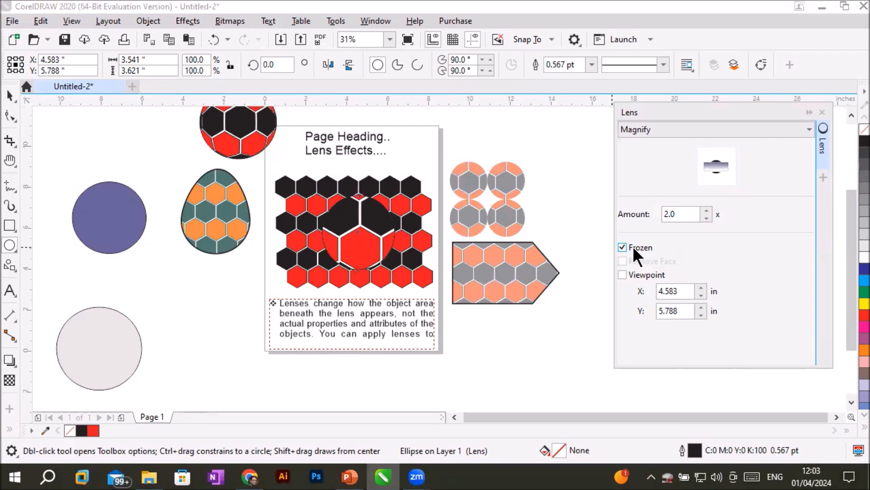
pyautogui.click(9, 101)
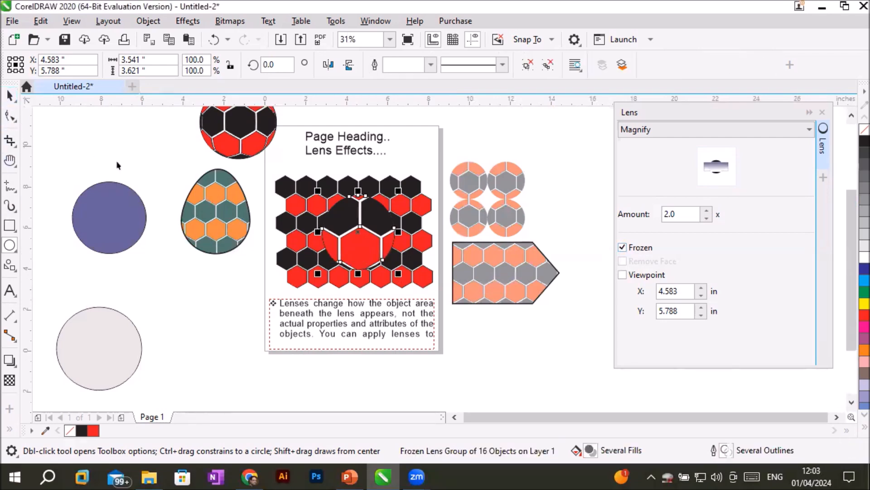
pyautogui.moveTo(364, 233); pyautogui.dragTo(207, 332)
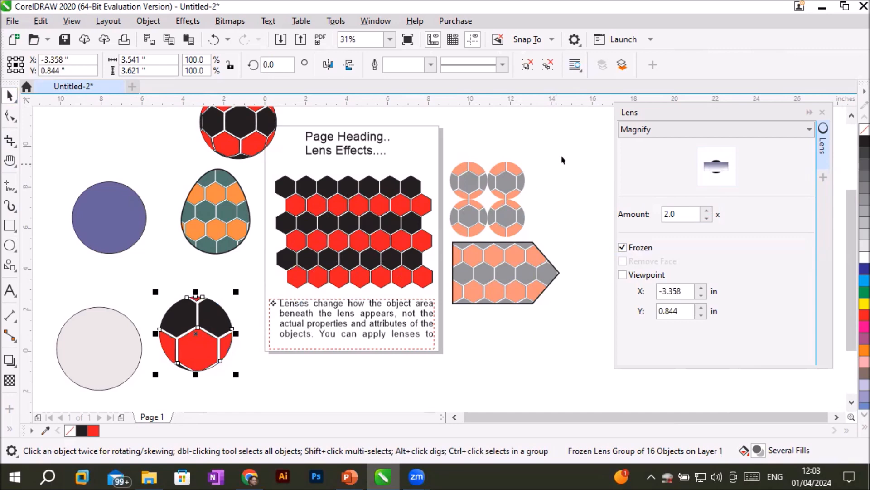
pyautogui.click(662, 131)
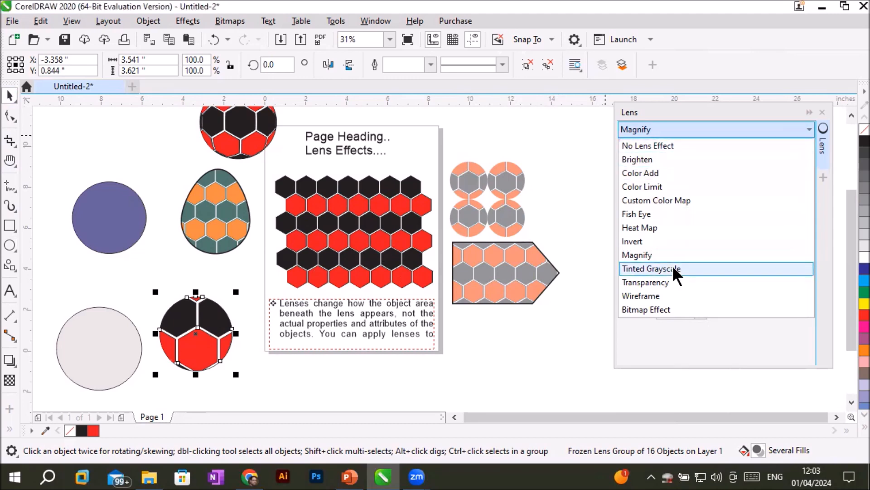
pyautogui.click(10, 246)
pyautogui.click(392, 257)
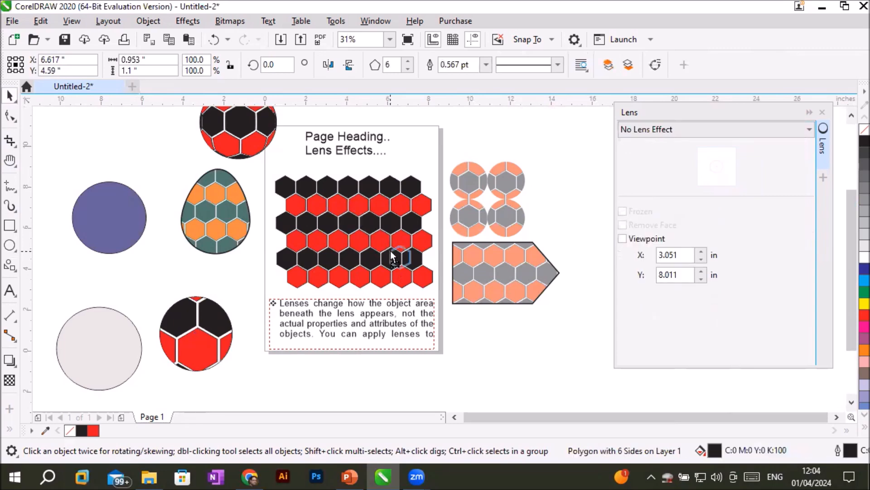
pyautogui.moveTo(392, 257); pyautogui.dragTo(388, 258)
pyautogui.hotkey('ctrl', 'z')
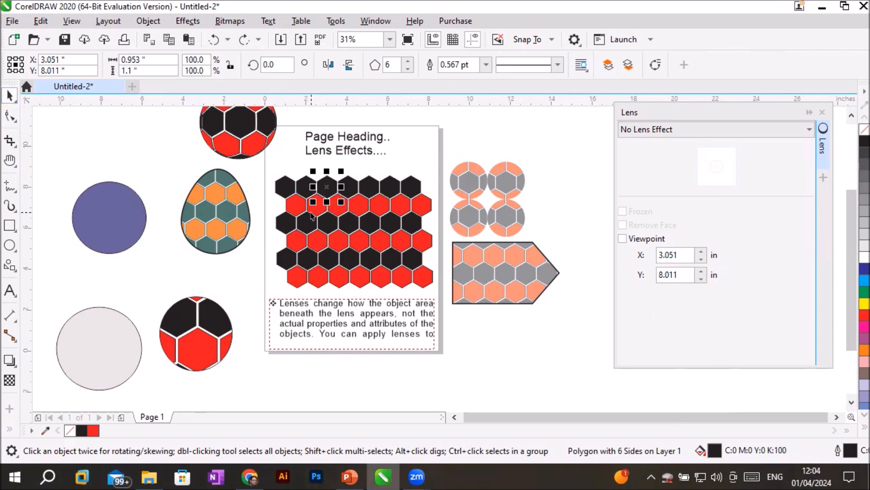
# Step: Fill the second, fourth and sixth black hexagons in the pattern's third row with yellow
pyautogui.click(88, 141)
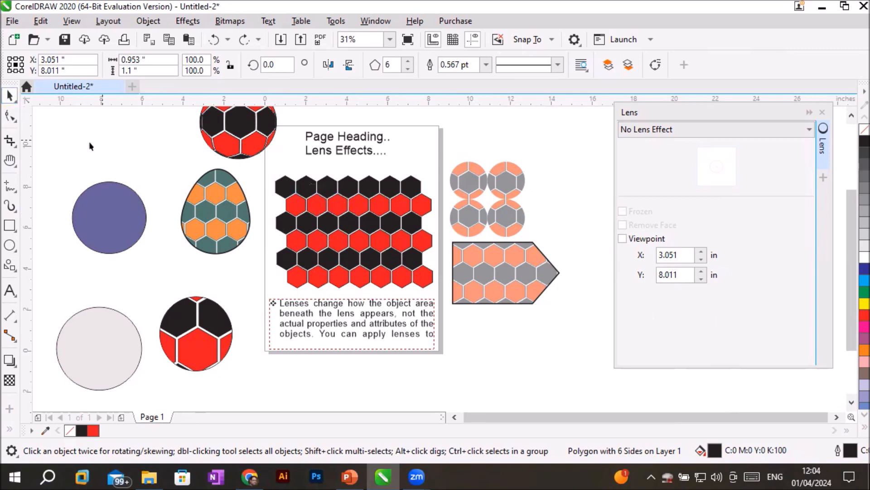
pyautogui.click(313, 228)
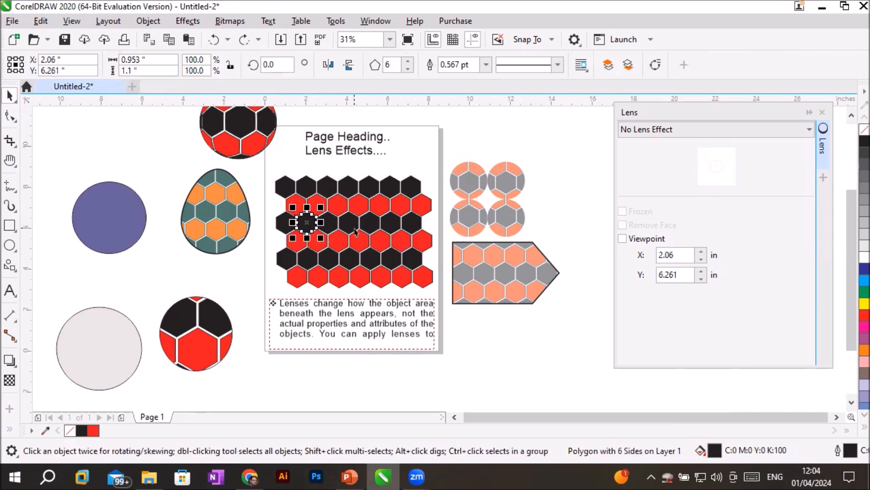
pyautogui.click(353, 229)
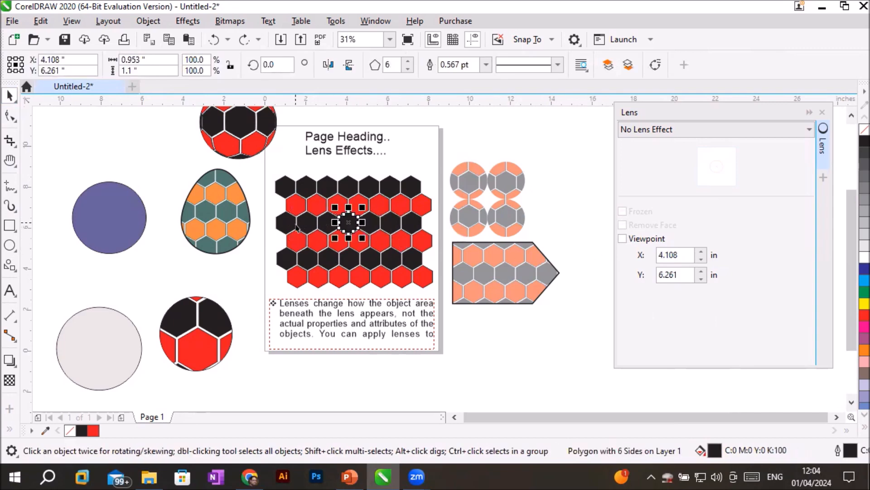
pyautogui.keyDown('shift'); pyautogui.click(301, 225); pyautogui.keyUp('shift')
pyautogui.keyDown('shift'); pyautogui.click(390, 225); pyautogui.keyUp('shift')
pyautogui.click(863, 303)
# Step: Fill the second, fourth and sixth red hexagons in the pattern's fourth row with blue (C100 M100 Y0 K0)
pyautogui.click(319, 241)
pyautogui.keyDown('shift'); pyautogui.click(359, 241); pyautogui.keyUp('shift')
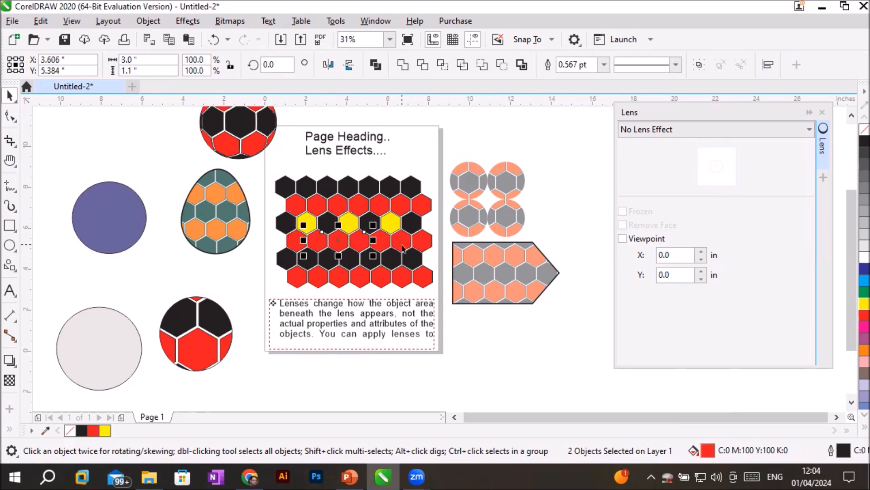
pyautogui.keyDown('shift'); pyautogui.click(401, 241); pyautogui.keyUp('shift')
pyautogui.click(864, 269)
# Step: Draw an ellipse about 4.09 by 3.62 in over the recoloured hexagons and apply the Tinted Grayscale lens to it
pyautogui.click(9, 245)
pyautogui.moveTo(314, 193); pyautogui.dragTo(401, 272)
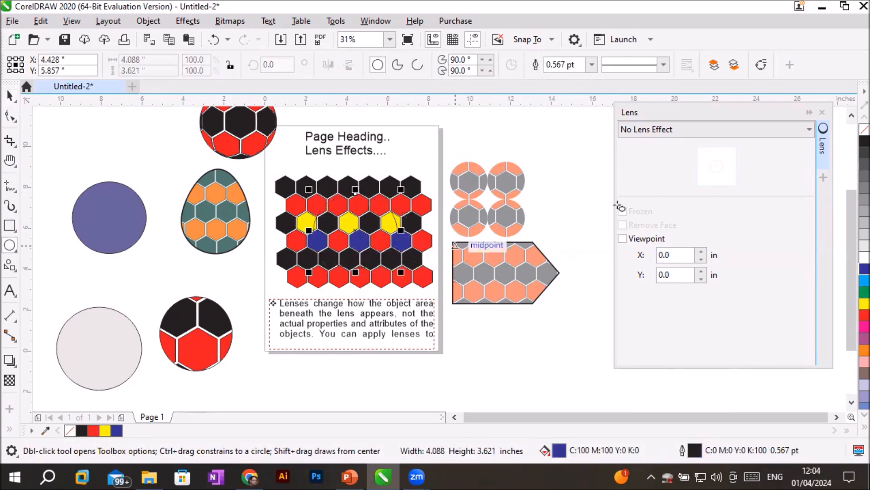
pyautogui.click(738, 129)
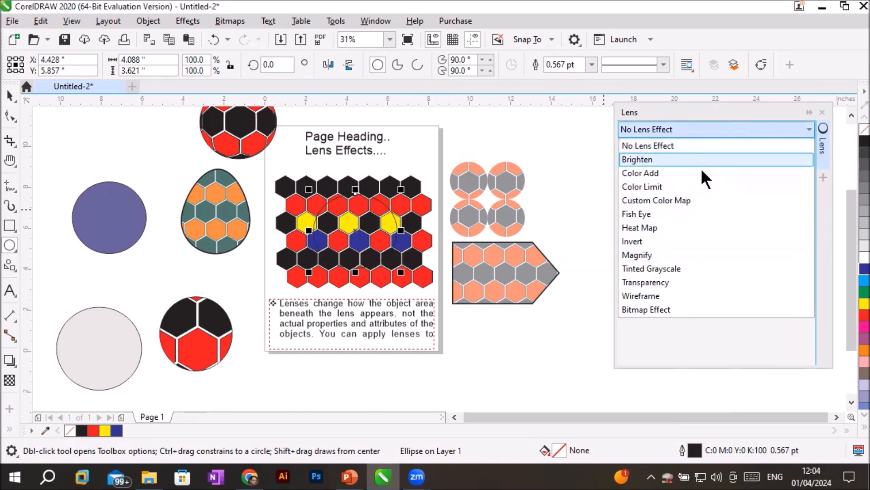
pyautogui.click(722, 272)
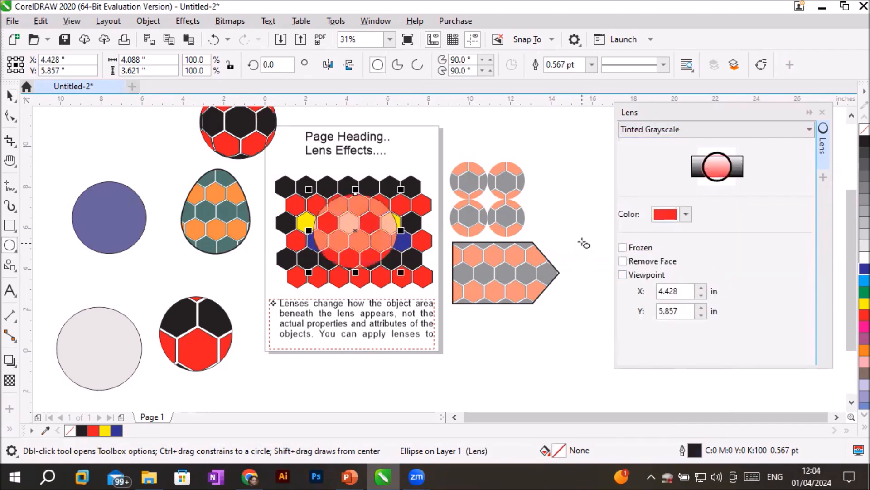
pyautogui.scroll(2, 415, 233)
pyautogui.scroll(-1, 318, 244)
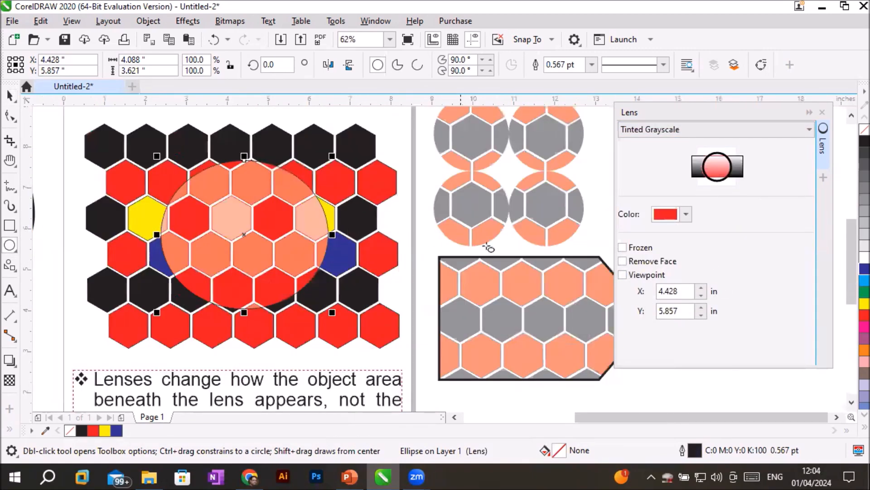
# Step: Change the Tinted Grayscale lens colour on the ellipse to green (#47D95D)
pyautogui.click(686, 214)
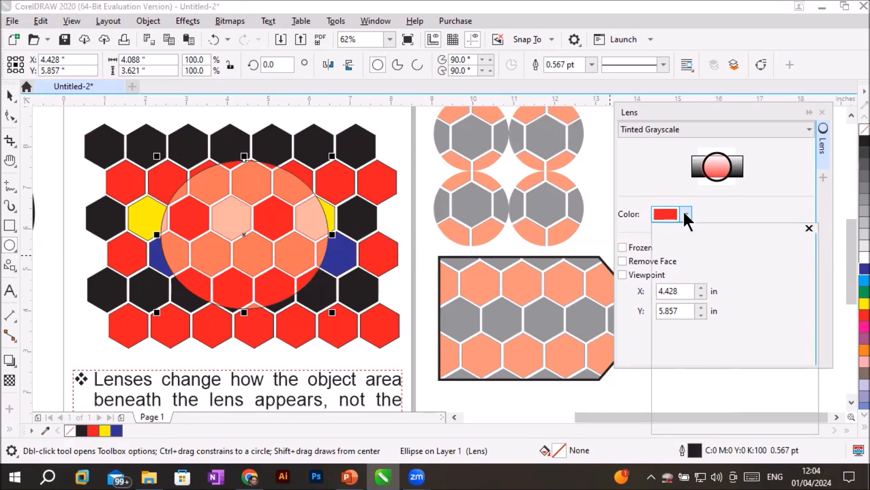
pyautogui.click(722, 289)
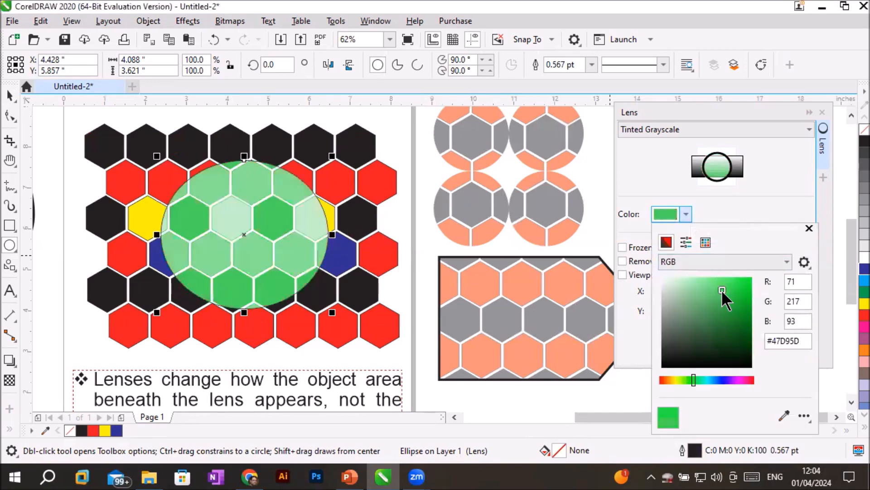
pyautogui.click(709, 198)
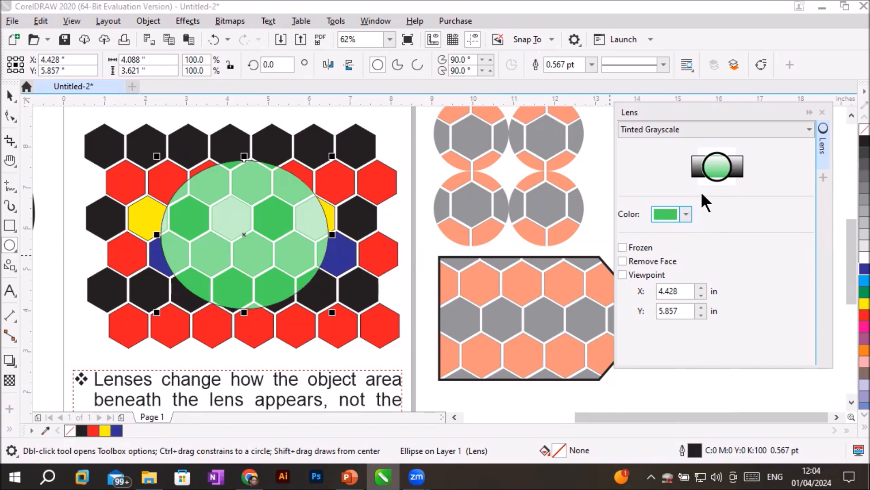
# Step: Switch the ellipse's lens to Transparency and raise its rate to 100%
pyautogui.click(689, 132)
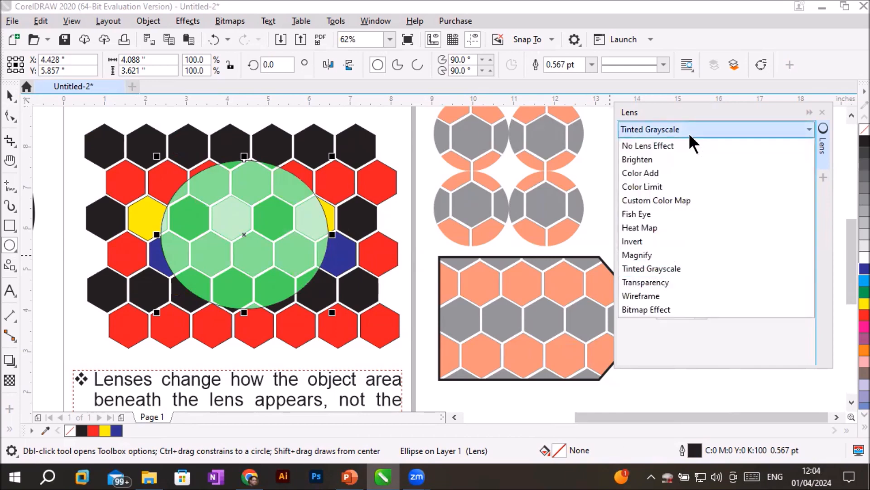
pyautogui.click(671, 283)
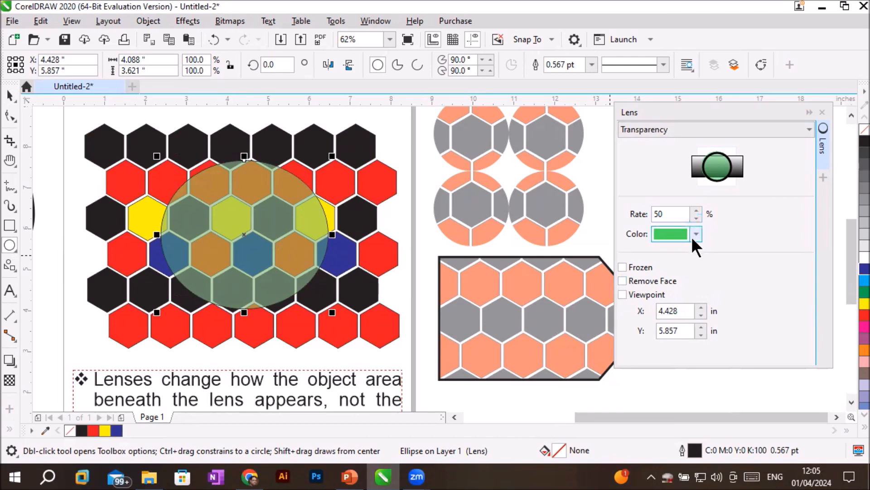
pyautogui.click(696, 210)
pyautogui.click(696, 210)
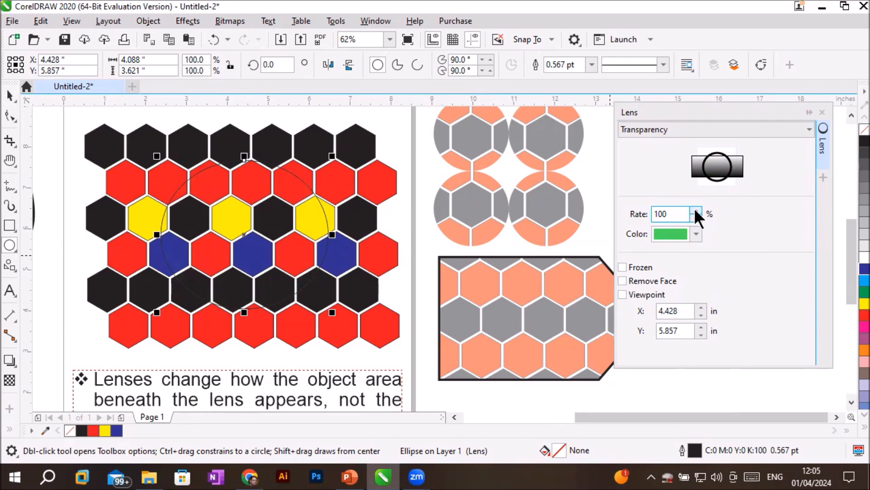
# Step: Lower the Transparency lens rate on the ellipse to 0%
pyautogui.click(696, 218)
pyautogui.click(695, 217)
pyautogui.click(695, 216)
pyautogui.click(694, 217)
pyautogui.click(694, 217)
pyautogui.click(694, 217)
pyautogui.click(694, 217)
pyautogui.click(694, 217)
pyautogui.click(695, 217)
pyautogui.click(694, 217)
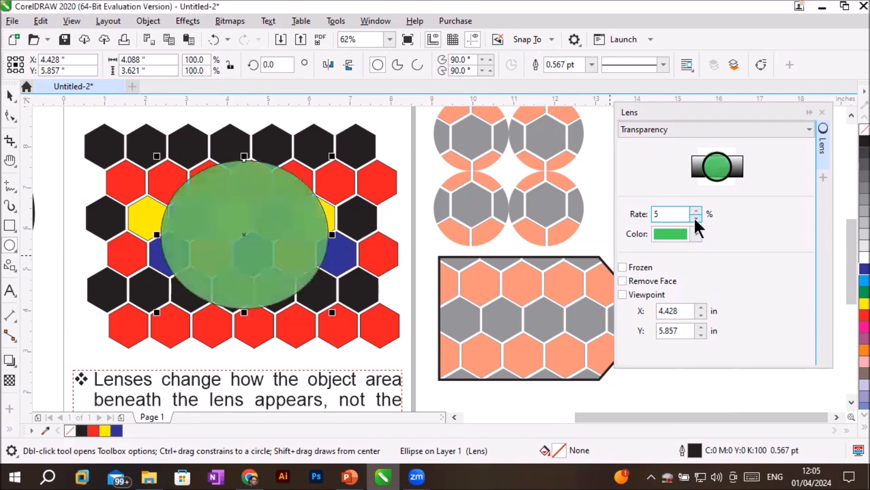
pyautogui.click(694, 217)
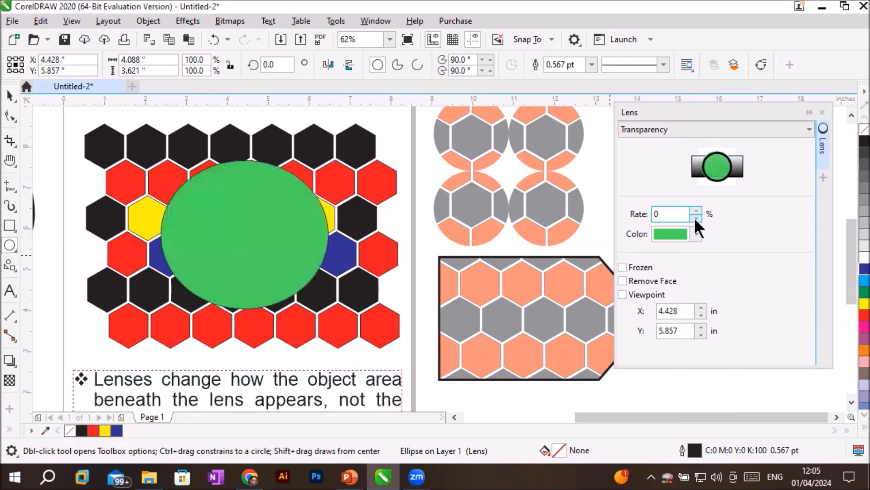
# Step: Raise the Transparency lens rate gradually, trying different strengths, and settle on 40%
pyautogui.click(695, 210)
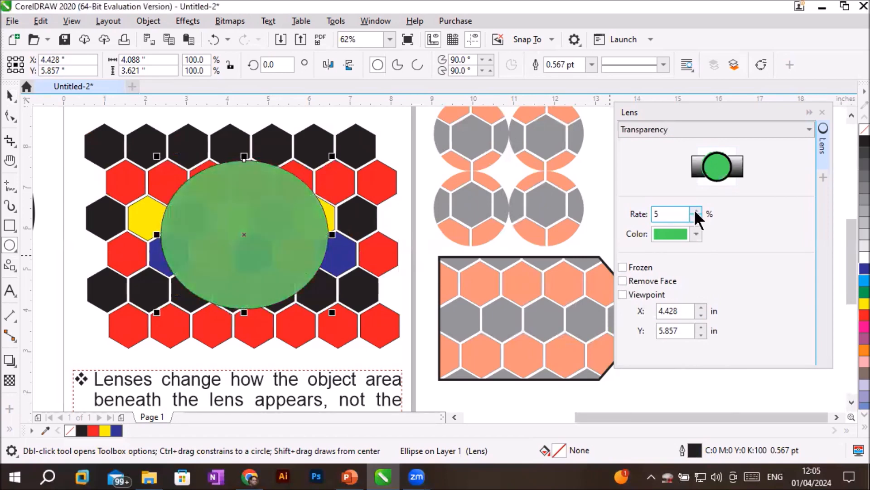
pyautogui.click(695, 211)
pyautogui.click(695, 210)
pyautogui.click(695, 211)
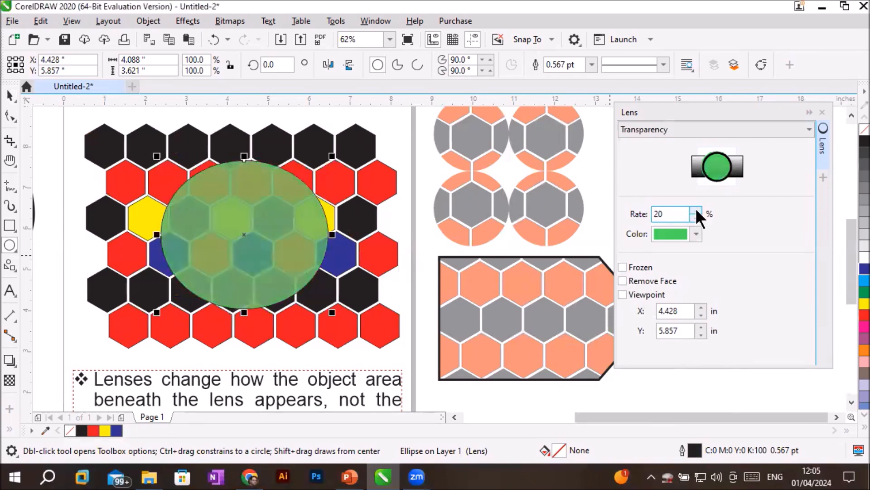
pyautogui.click(696, 210)
pyautogui.click(695, 210)
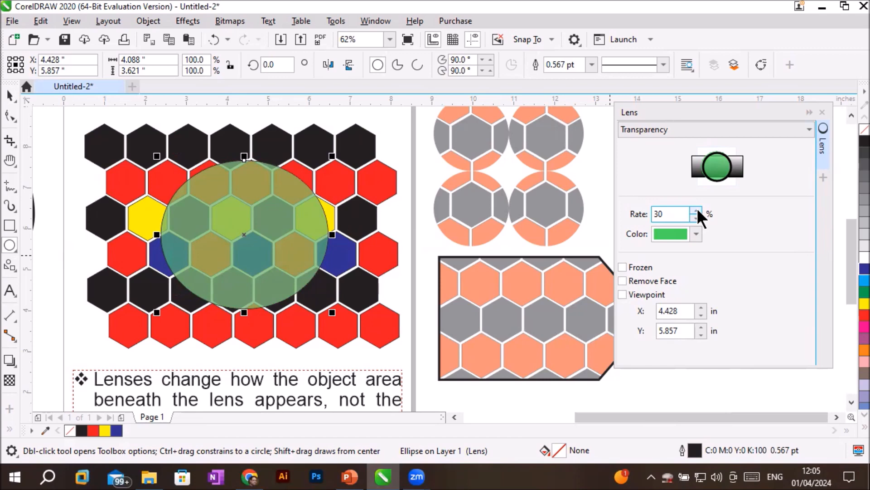
pyautogui.click(698, 208)
pyautogui.click(697, 209)
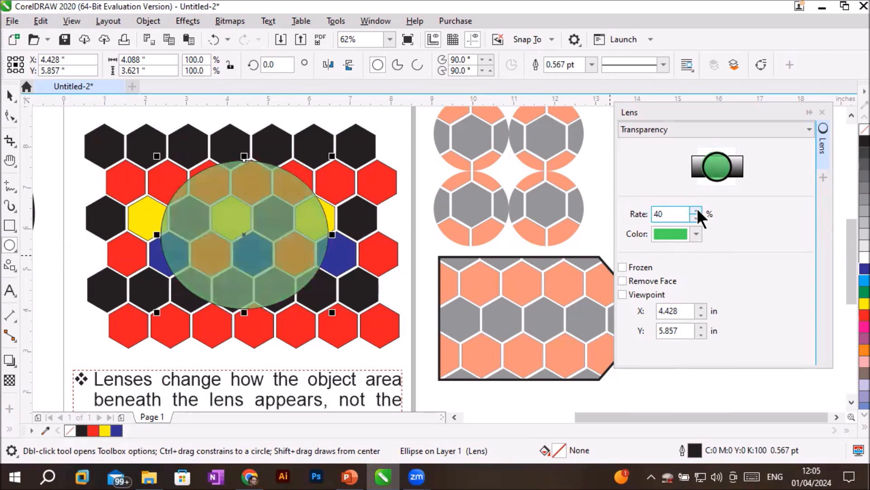
pyautogui.click(697, 208)
pyautogui.click(697, 209)
pyautogui.click(698, 209)
pyautogui.click(697, 209)
pyautogui.click(696, 217)
pyautogui.click(696, 217)
pyautogui.click(696, 218)
pyautogui.click(697, 217)
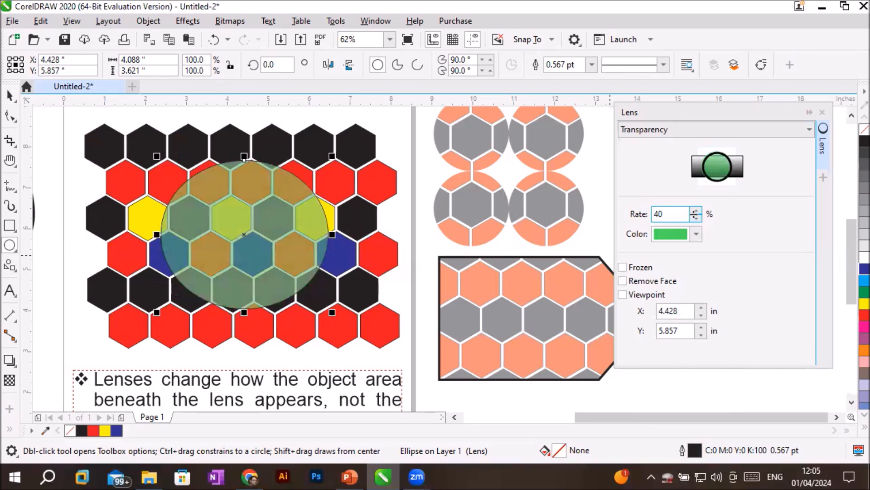
# Step: Freeze the Transparency lens with Viewpoint enabled and move the frozen ellipse off the page beyond the arrow shape, to about X 16.60, Y 6.15 in
pyautogui.click(633, 267)
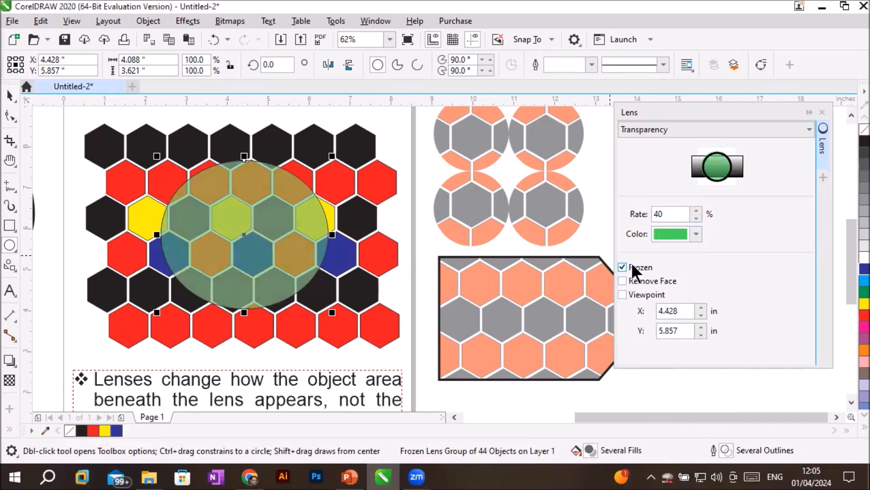
pyautogui.click(636, 294)
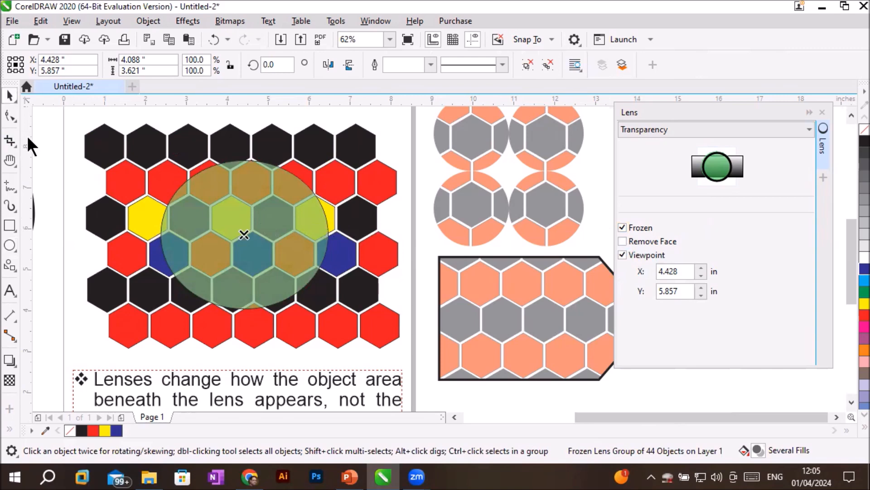
pyautogui.click(59, 167)
pyautogui.scroll(-2, 59, 167)
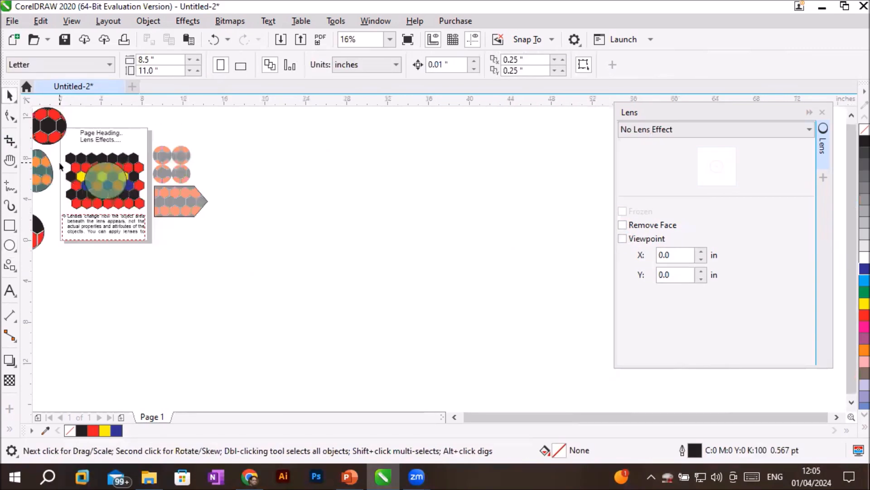
pyautogui.moveTo(138, 187); pyautogui.dragTo(391, 186)
pyautogui.scroll(2, 412, 187)
pyautogui.scroll(4, 412, 187)
pyautogui.scroll(-4, 413, 187)
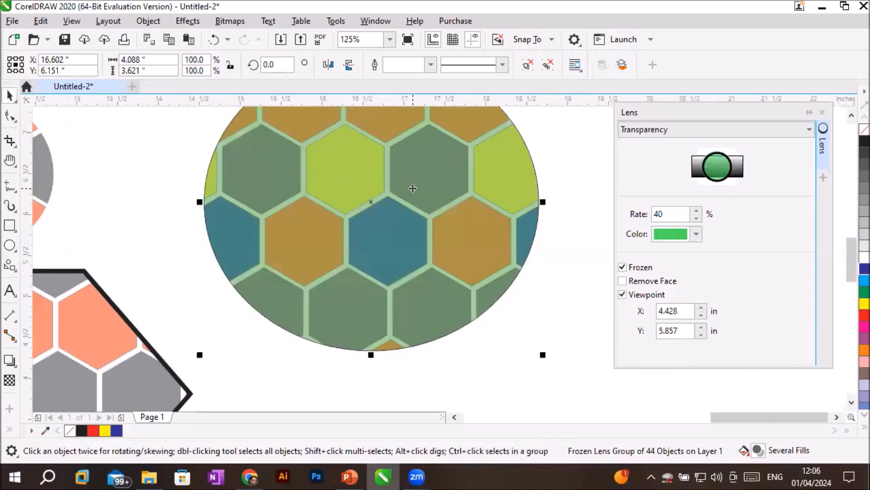
pyautogui.scroll(-2, 212, 206)
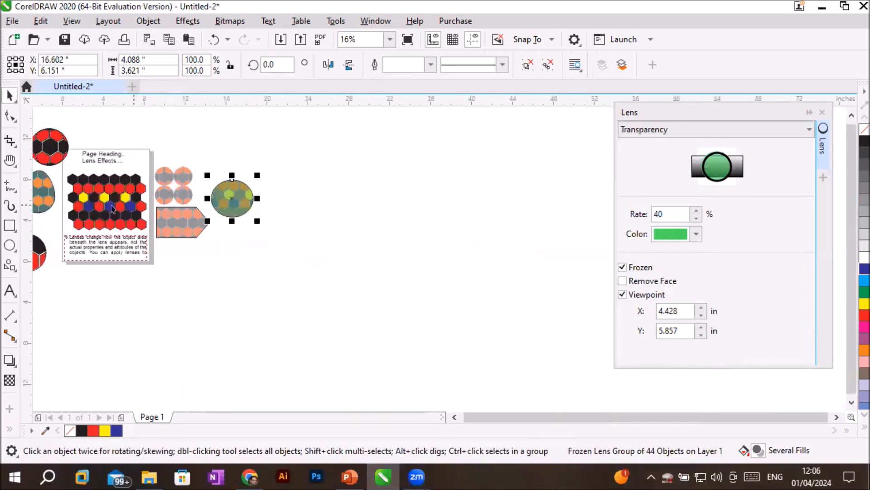
# Step: Draw an ellipse about 3.69 by 3.5 in over the hexagon pattern and apply the Wireframe lens to it
pyautogui.scroll(1, 63, 187)
pyautogui.scroll(2, 62, 187)
pyautogui.scroll(-1, 62, 187)
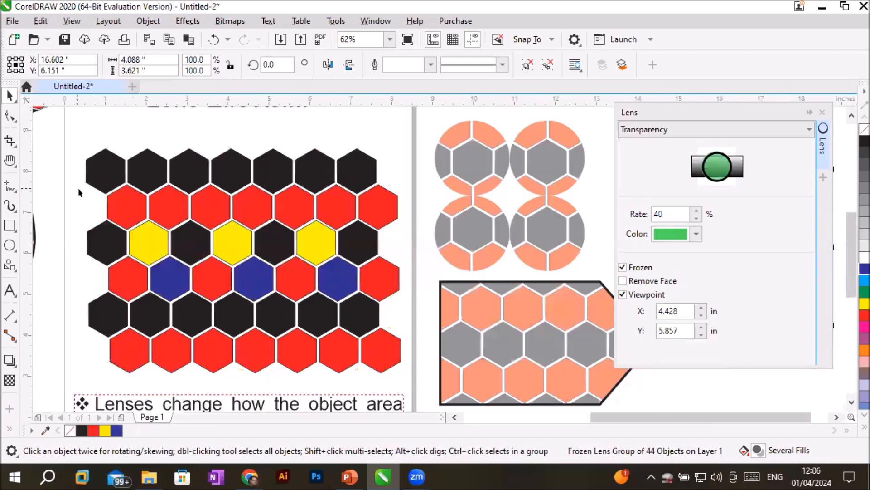
pyautogui.click(10, 245)
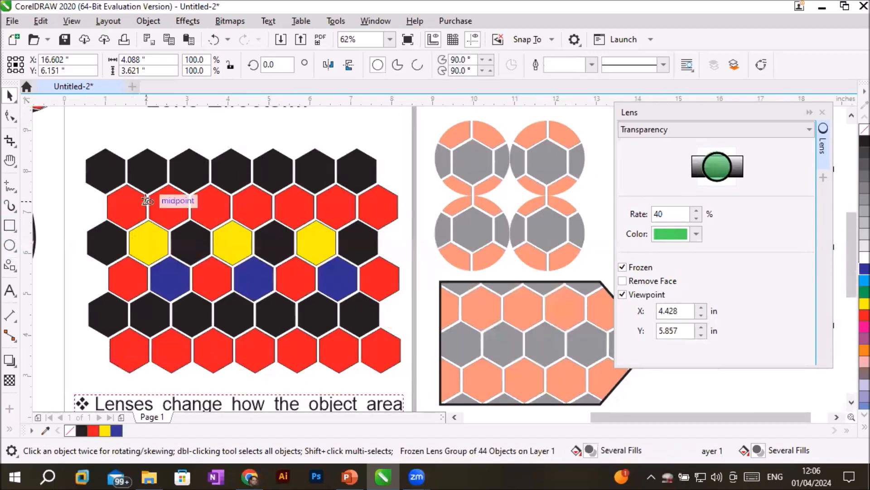
pyautogui.moveTo(157, 187); pyautogui.dragTo(311, 334)
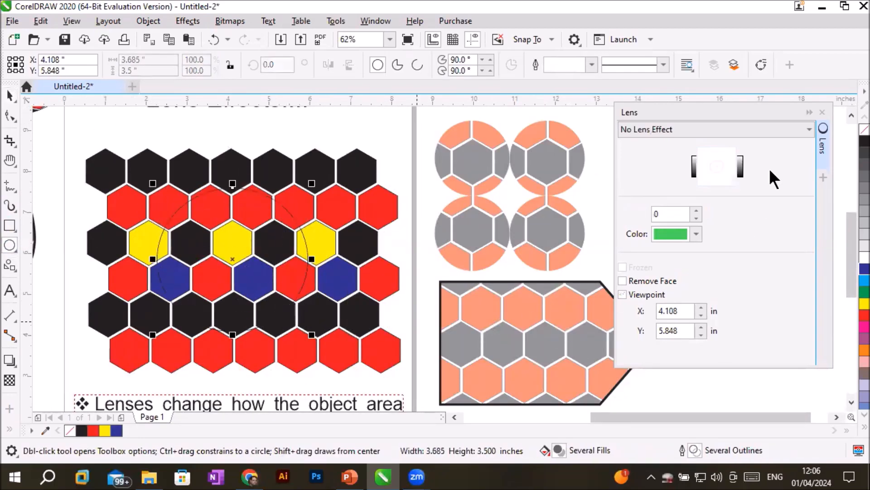
pyautogui.click(752, 132)
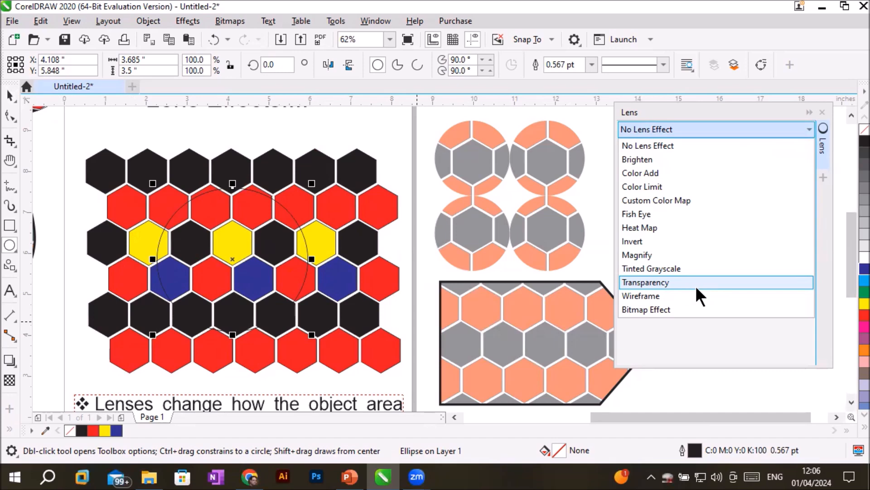
pyautogui.click(650, 296)
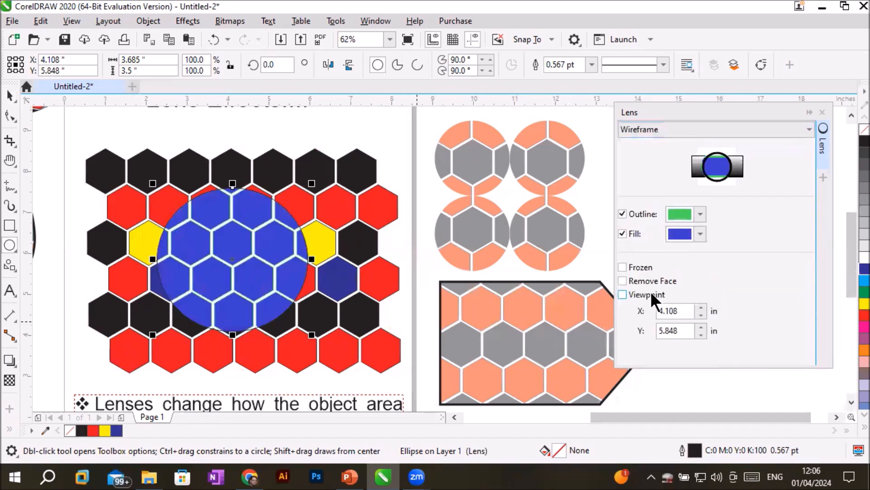
# Step: Disable the Wireframe lens's outline and fill colours, and re-enable only the fill
pyautogui.scroll(3, 268, 297)
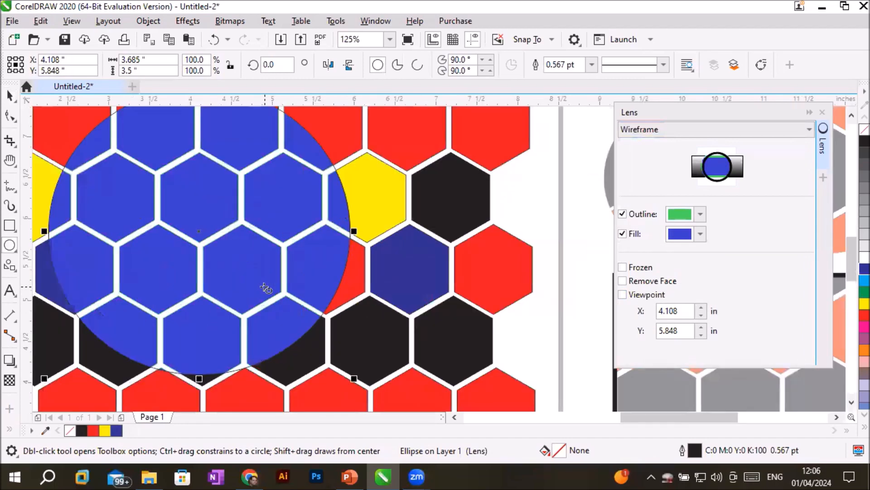
pyautogui.scroll(-3, 266, 286)
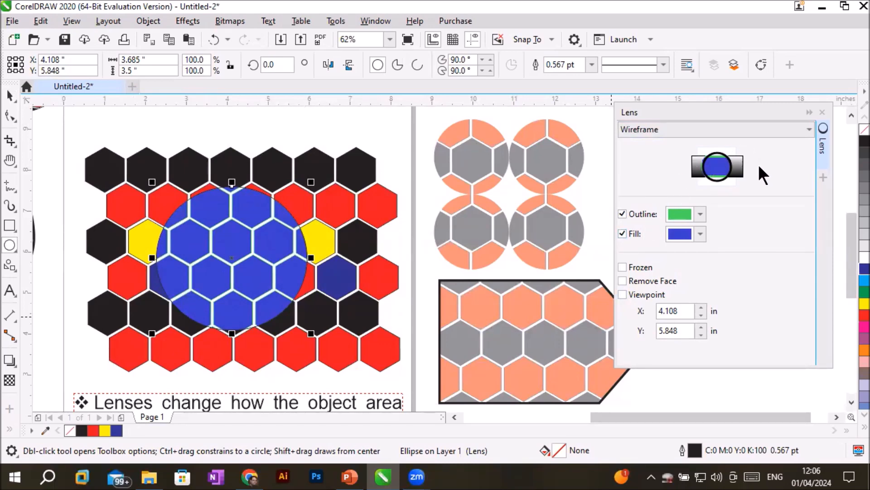
pyautogui.click(622, 214)
pyautogui.click(622, 233)
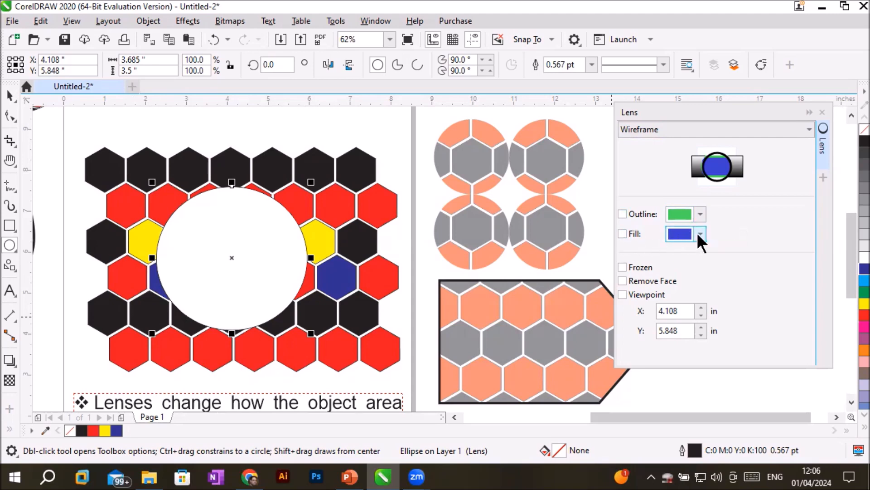
pyautogui.click(622, 233)
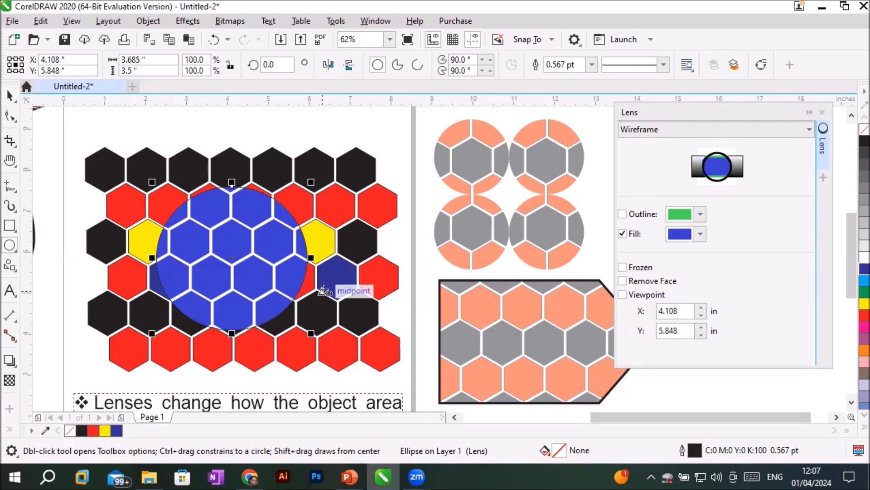
# Step: Try several hues for the Wireframe lens's fill and set it to green (#48CC39)
pyautogui.click(700, 233)
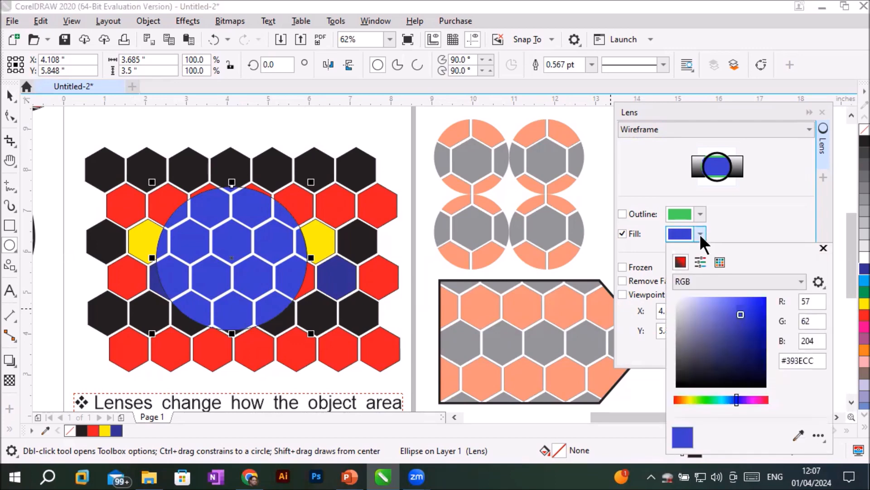
pyautogui.click(684, 397)
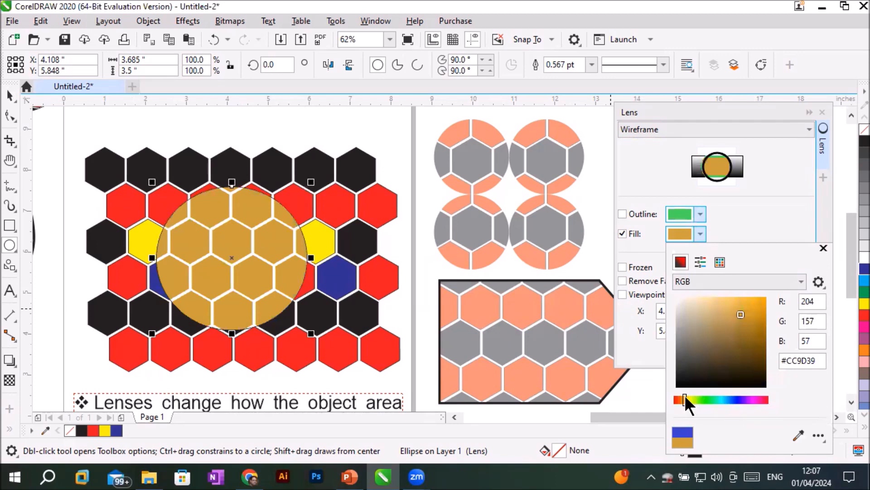
pyautogui.moveTo(746, 398); pyautogui.dragTo(763, 398)
pyautogui.click(741, 398)
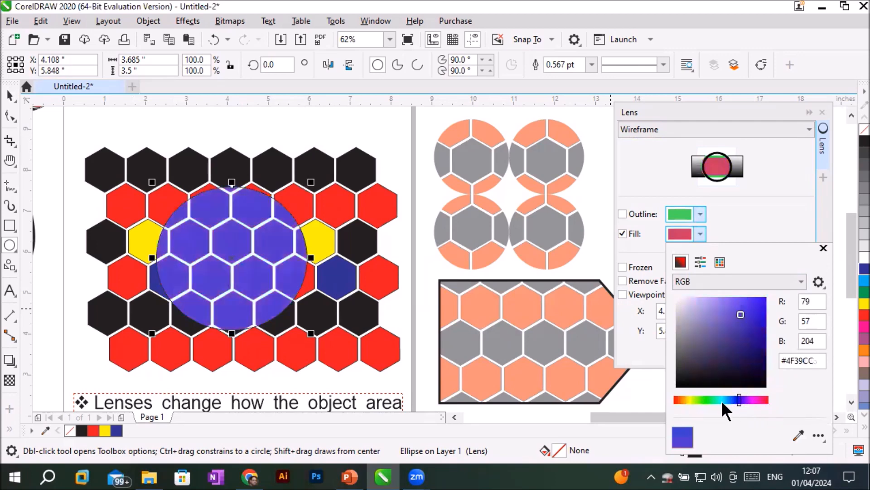
pyautogui.click(703, 398)
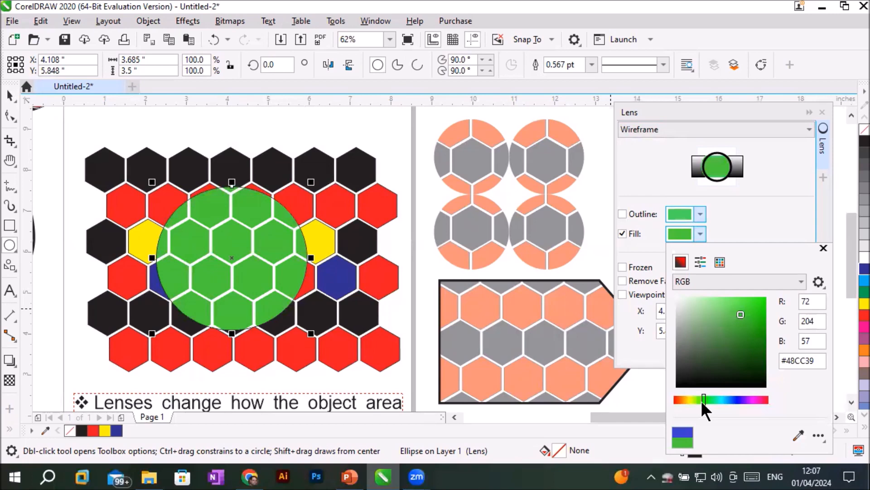
pyautogui.click(730, 221)
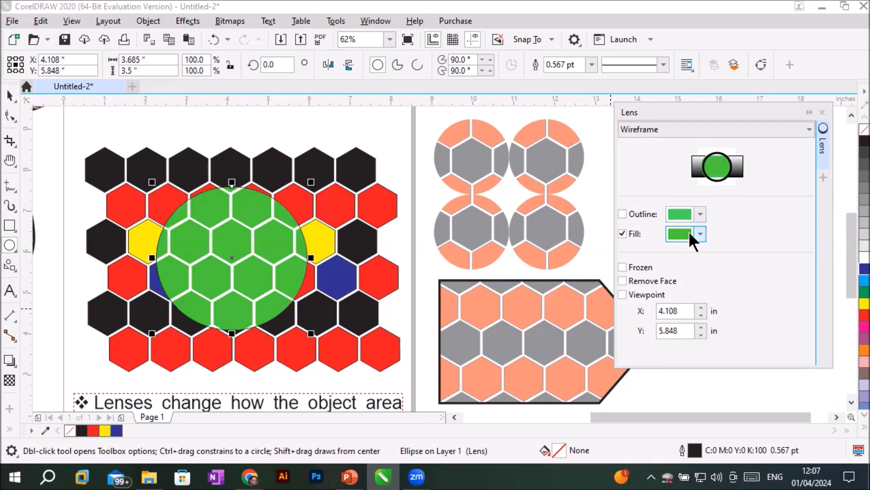
# Step: Disable the Wireframe lens's fill and enable its green outline
pyautogui.click(622, 234)
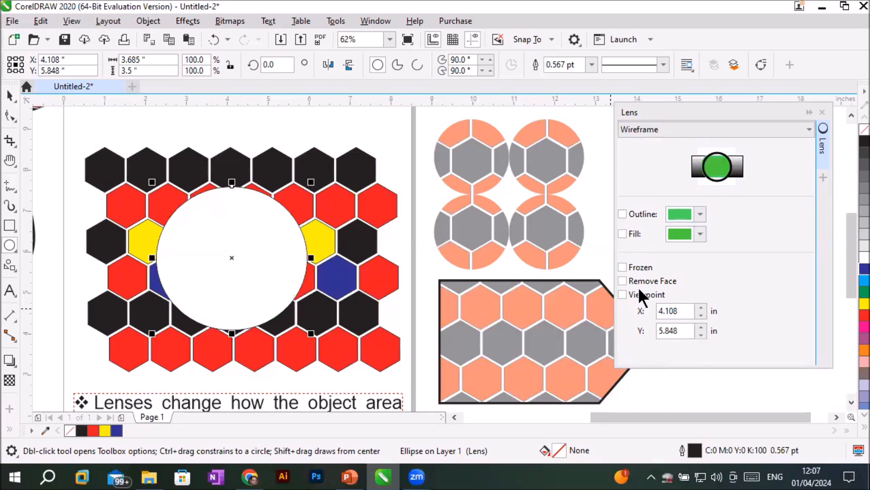
pyautogui.click(622, 214)
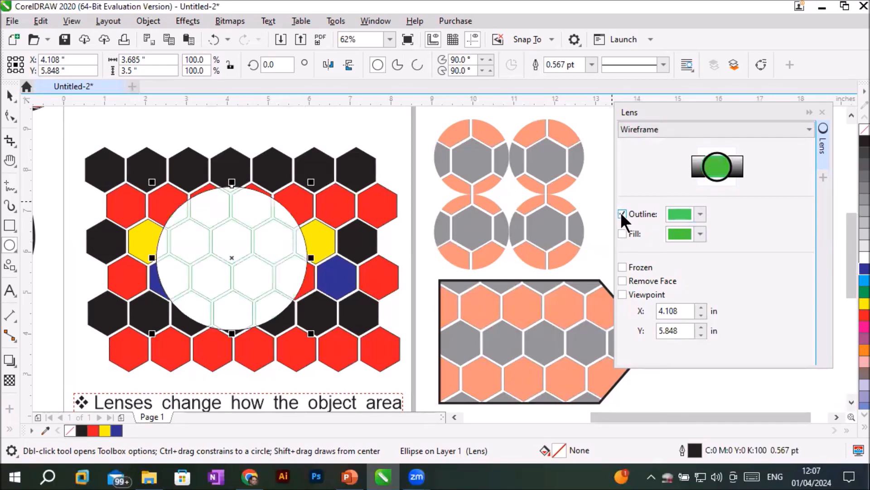
pyautogui.scroll(2, 203, 257)
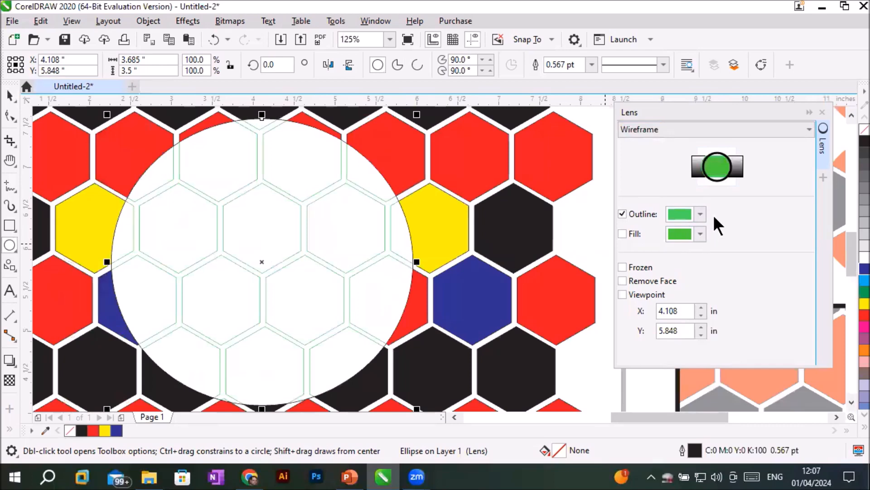
# Step: Try pink and violet for the Wireframe lens's outline colour and set it to burnt orange (#B34719)
pyautogui.click(701, 214)
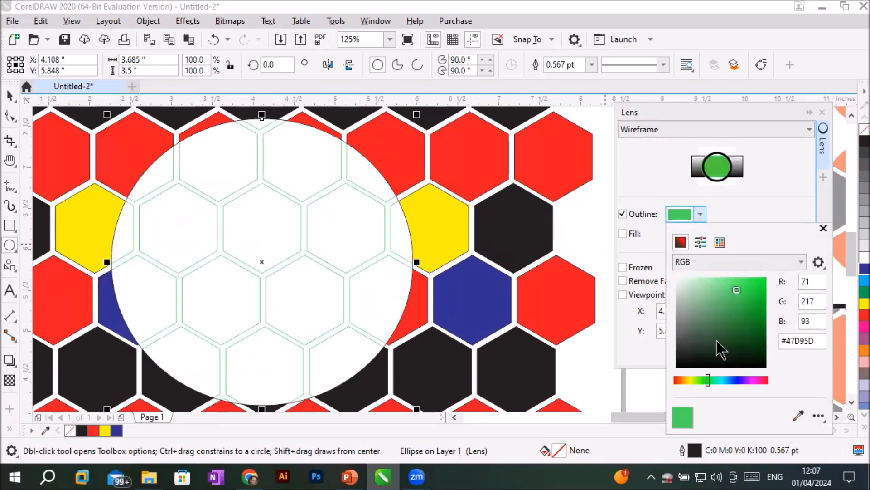
pyautogui.click(761, 380)
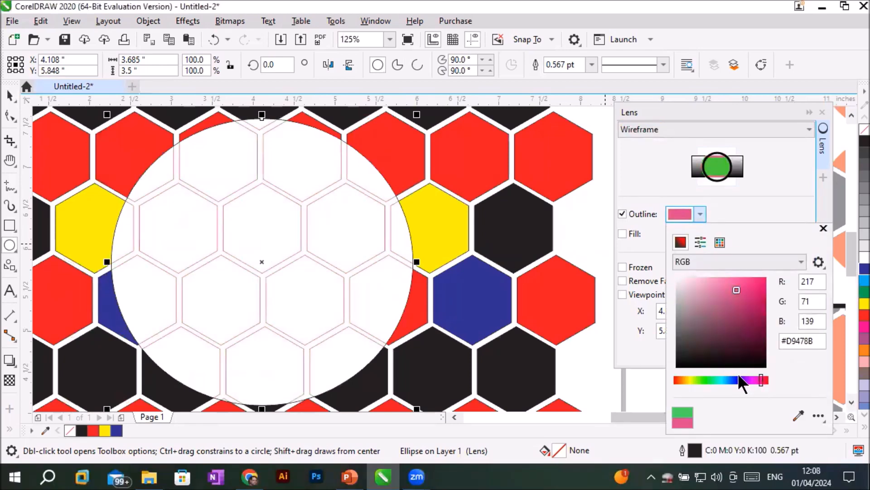
pyautogui.click(761, 287)
pyautogui.click(742, 379)
pyautogui.click(743, 284)
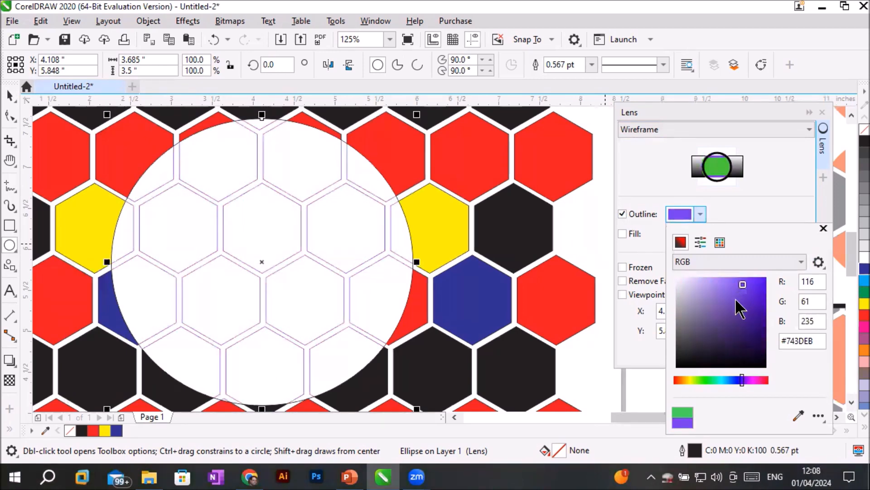
pyautogui.click(679, 380)
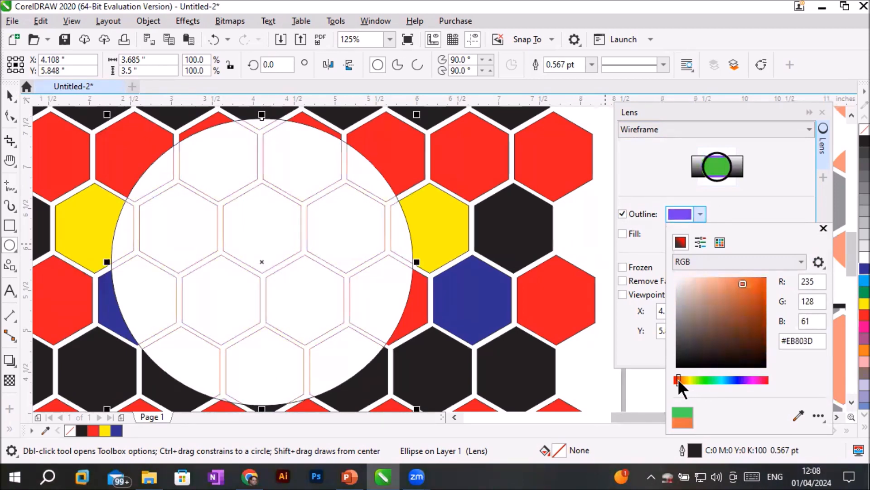
pyautogui.click(754, 304)
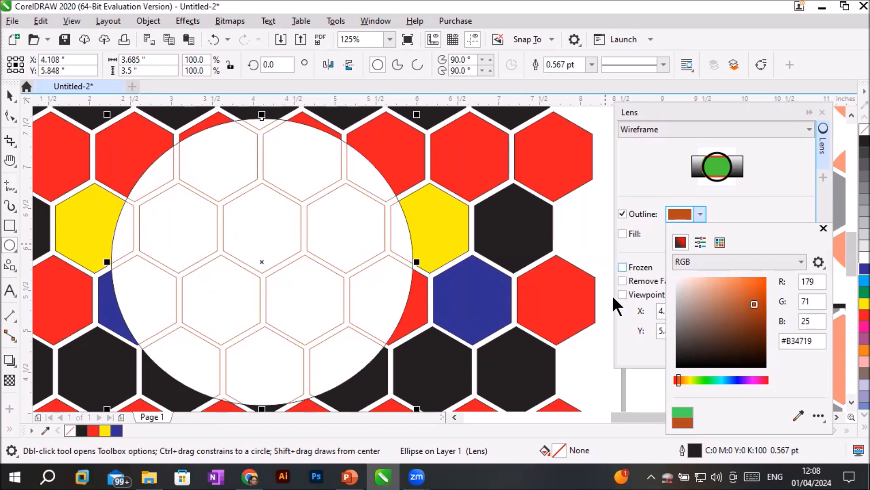
pyautogui.click(519, 313)
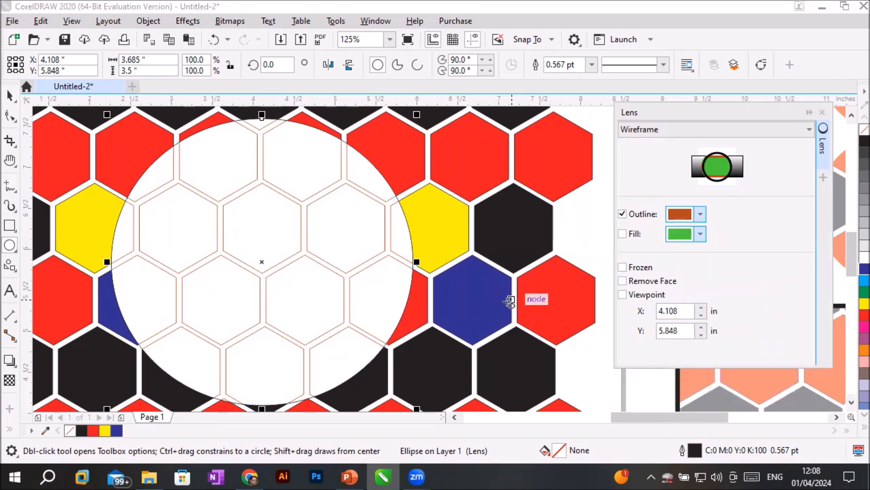
# Step: Enlarge the lens ellipse to about 5.64 by 4.86 in and shift it slightly down and right over the hexagon pattern
pyautogui.scroll(-2, 517, 312)
pyautogui.scroll(1, 513, 344)
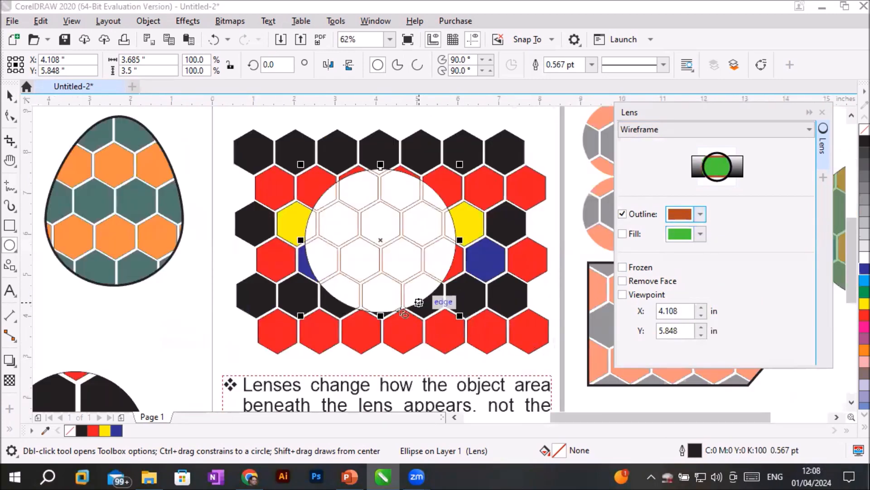
pyautogui.moveTo(380, 316); pyautogui.dragTo(380, 340)
pyautogui.moveTo(380, 167); pyautogui.dragTo(381, 136)
pyautogui.moveTo(457, 238); pyautogui.dragTo(496, 239)
pyautogui.moveTo(303, 238); pyautogui.dragTo(265, 242)
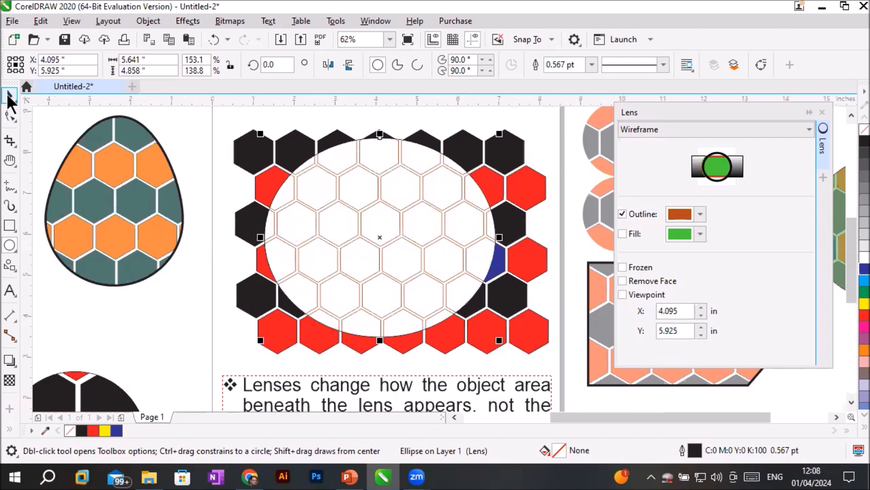
pyautogui.click(10, 96)
pyautogui.moveTo(340, 224); pyautogui.dragTo(350, 231)
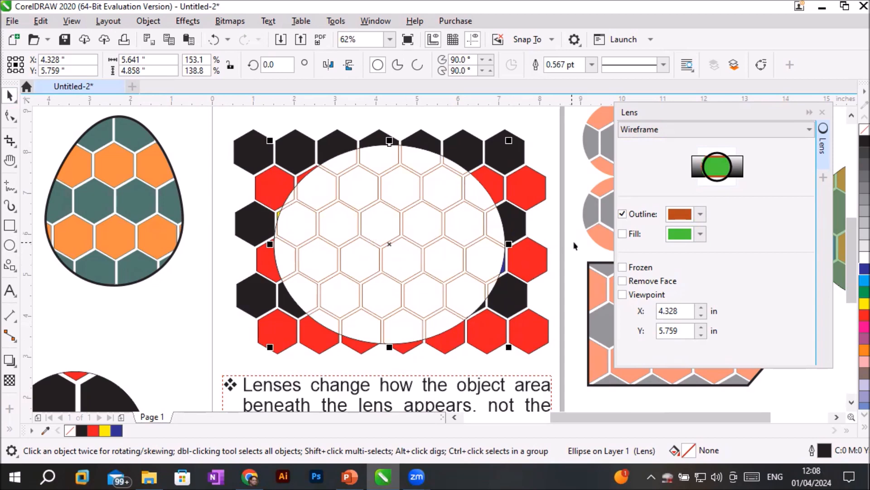
# Step: Enable the Wireframe lens's green fill and inspect the outlined hexagon edges up close
pyautogui.click(622, 233)
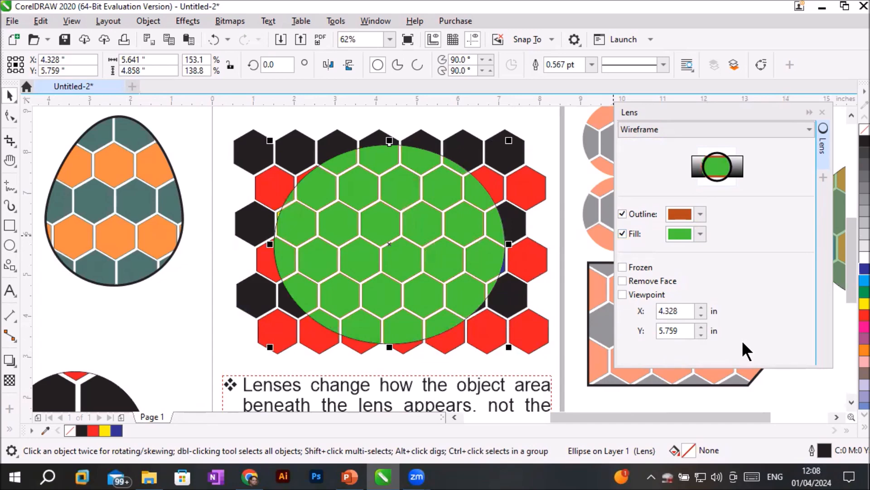
pyautogui.scroll(4, 348, 268)
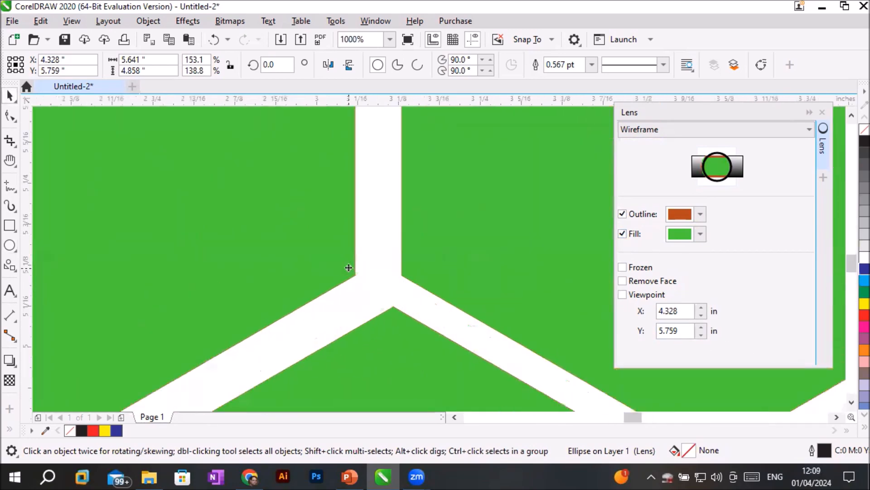
pyautogui.scroll(-3, 349, 267)
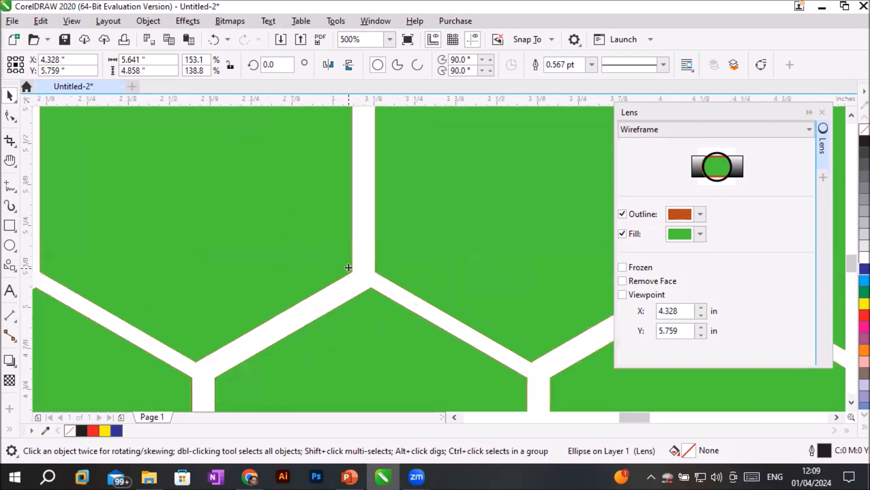
pyautogui.scroll(-1, 349, 267)
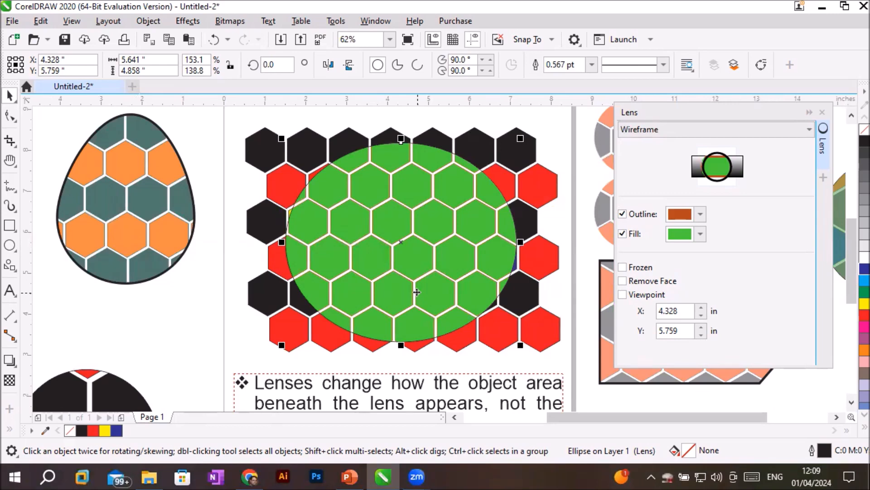
pyautogui.scroll(1, 417, 292)
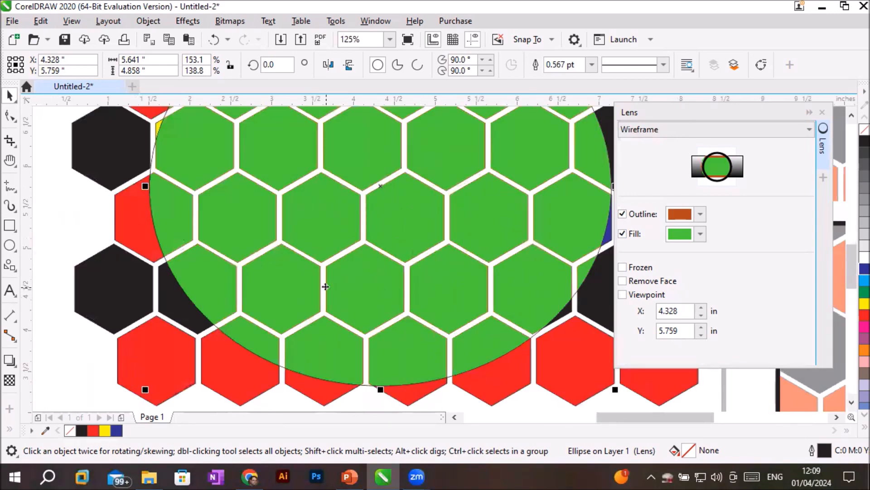
pyautogui.scroll(-1, 325, 287)
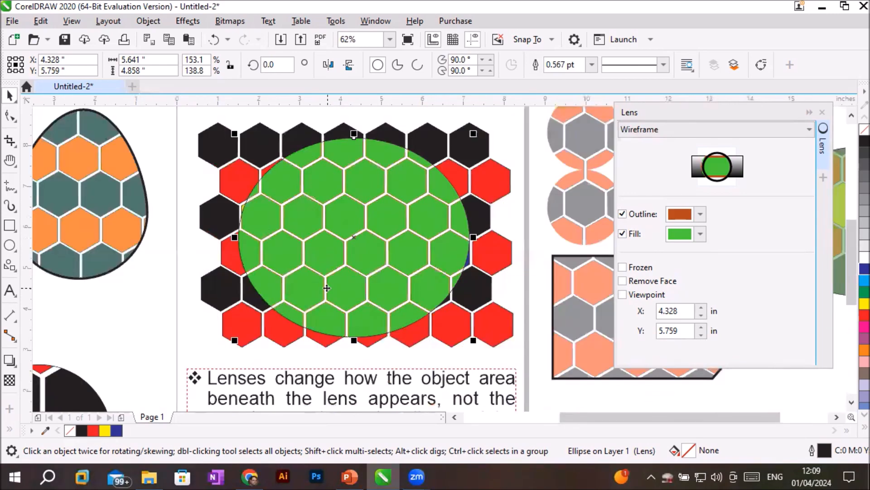
# Step: Move the lens ellipse off the hexagon pattern, down and to the left of it
pyautogui.click(171, 133)
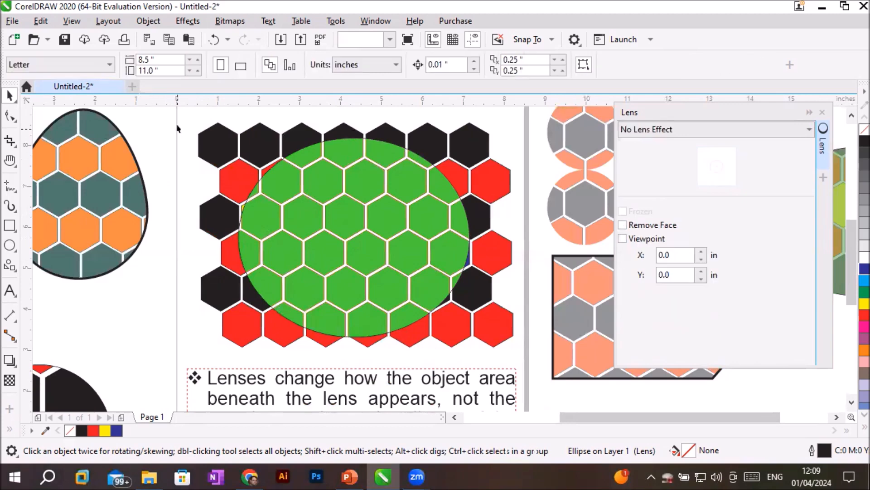
pyautogui.click(341, 205)
pyautogui.moveTo(341, 205); pyautogui.dragTo(96, 346)
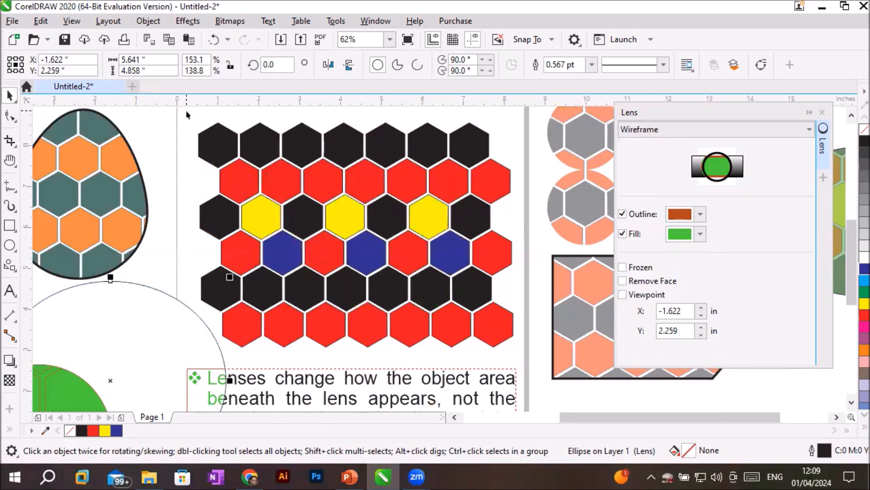
# Step: Try a 3 pt outline on all the hexagons in the pattern and set their outline width to 2 pt
pyautogui.moveTo(187, 115); pyautogui.dragTo(525, 358)
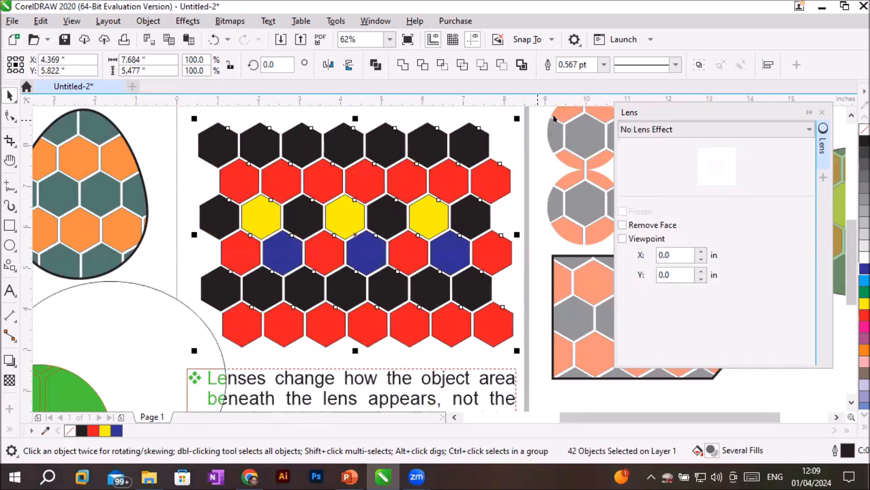
pyautogui.click(604, 64)
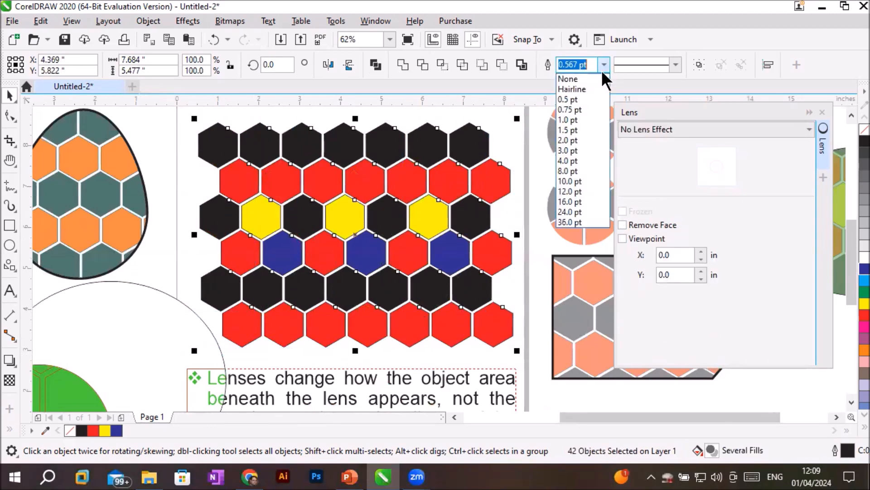
pyautogui.click(586, 177)
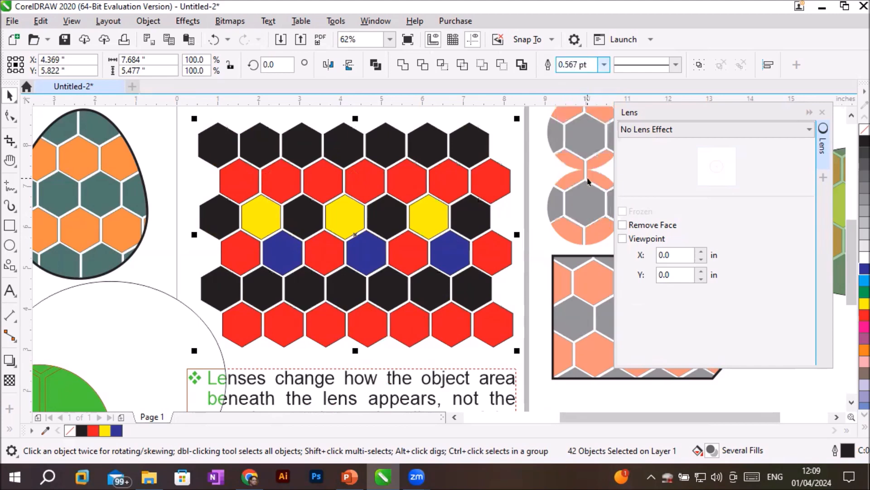
pyautogui.click(604, 65)
pyautogui.click(582, 150)
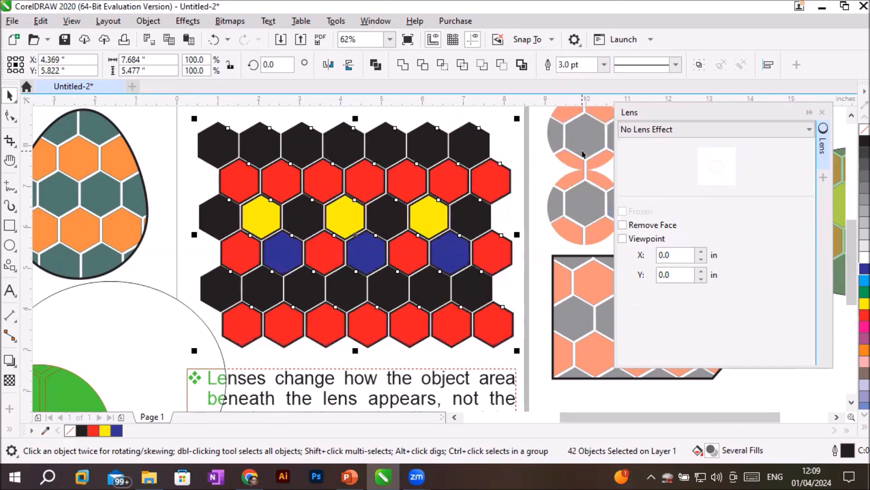
pyautogui.click(604, 65)
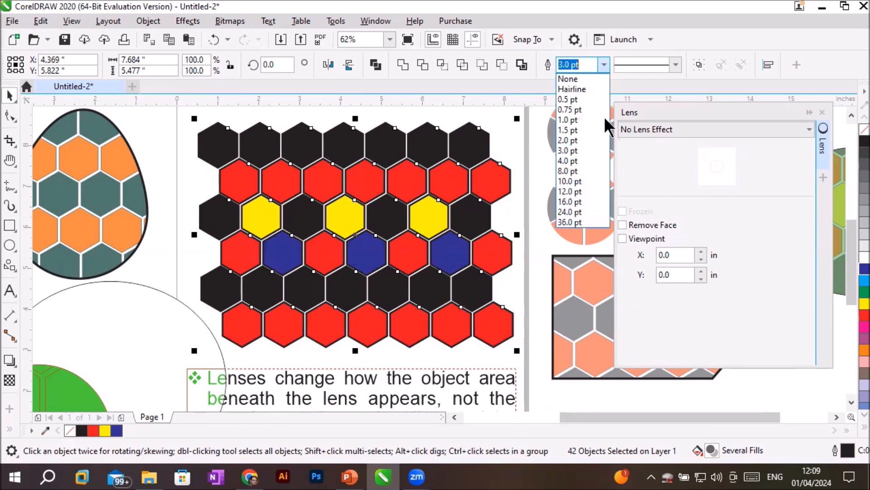
pyautogui.click(595, 142)
# Step: Move the lens ellipse back over the centre of the hexagon pattern and check the thicker hexagon outlines through it
pyautogui.moveTo(139, 354); pyautogui.dragTo(382, 210)
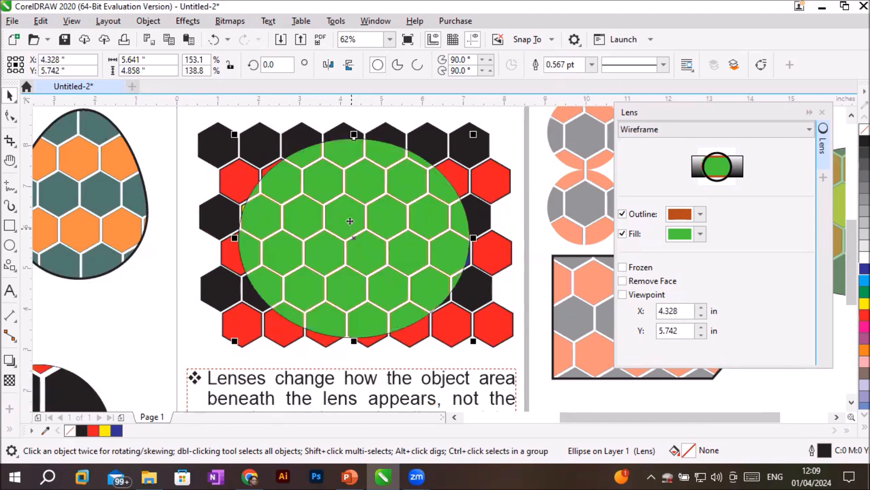
pyautogui.scroll(2, 350, 221)
pyautogui.scroll(-2, 350, 221)
# Step: Switch the Wireframe lens's outline off and on again, and do the same with its fill
pyautogui.click(622, 213)
pyautogui.click(622, 213)
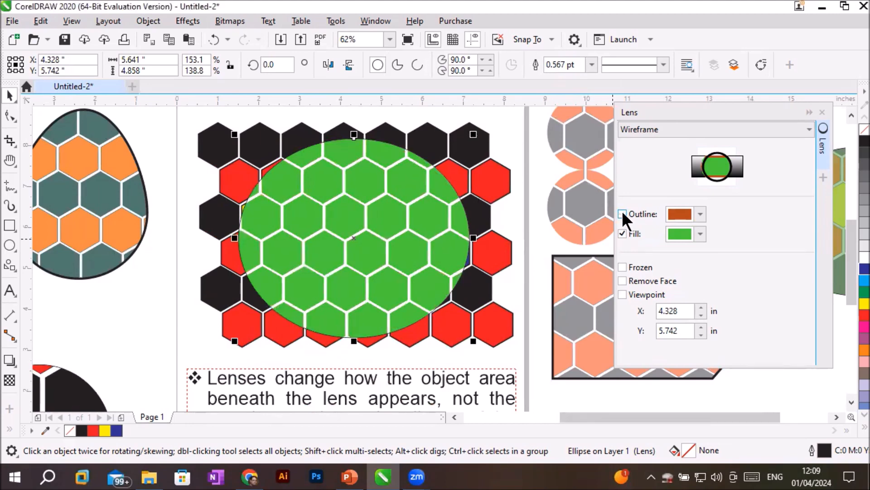
pyautogui.click(622, 234)
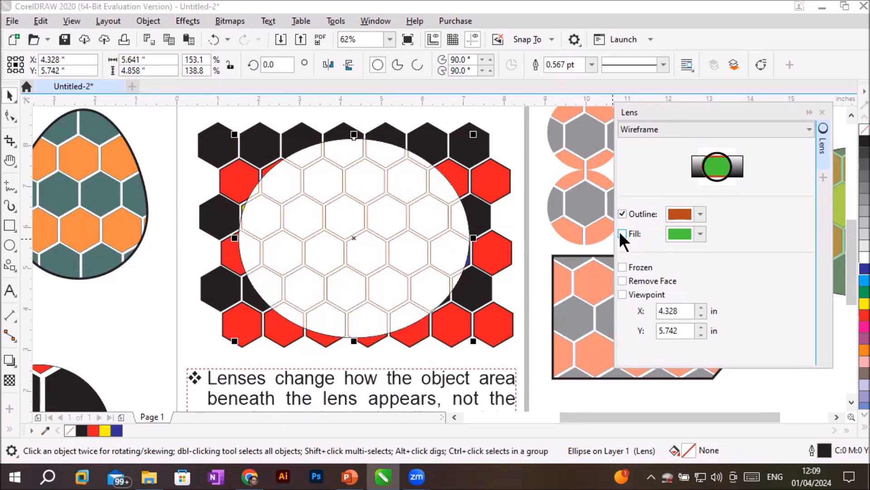
pyautogui.click(622, 234)
# Step: Change the ellipse's lens to Bitmap Effect, and remove the ellipse from the hexagon pattern
pyautogui.click(675, 128)
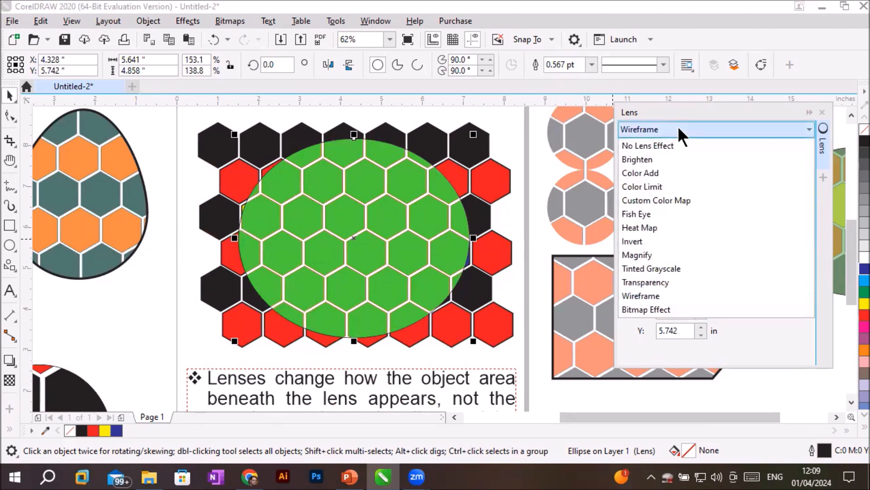
pyautogui.click(663, 306)
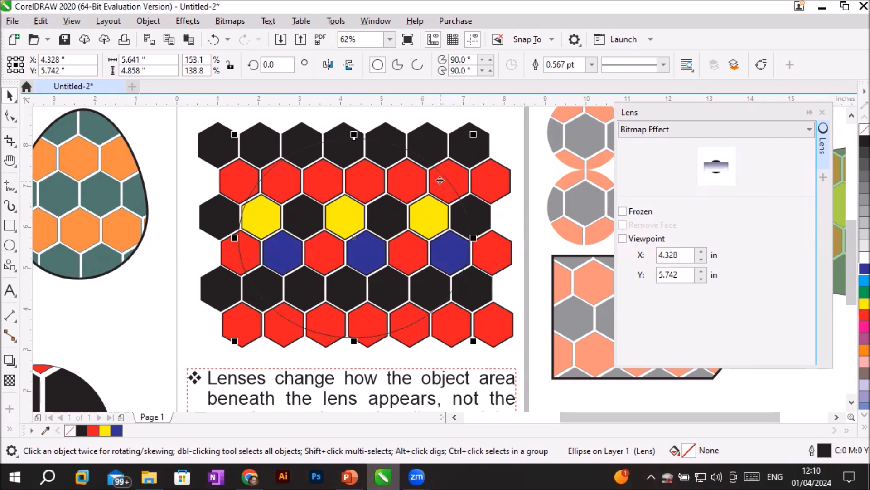
pyautogui.press('Escape')
# Step: Convert all the hexagons of the pattern into a single 300 dpi CMYK bitmap and inspect it up close
pyautogui.moveTo(179, 110); pyautogui.dragTo(527, 358)
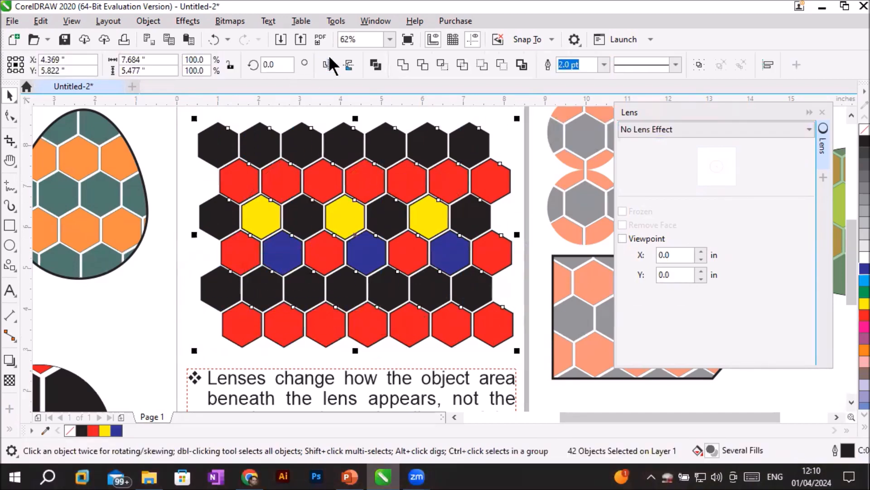
pyautogui.click(230, 20)
pyautogui.click(246, 39)
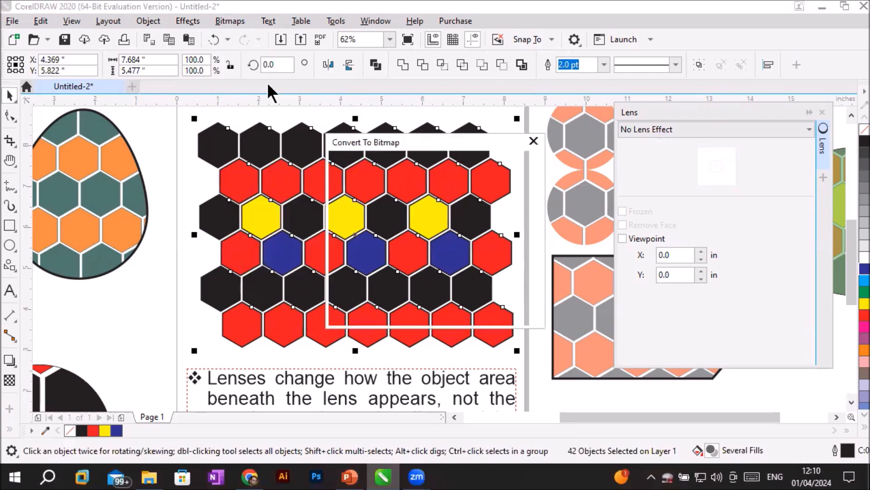
pyautogui.click(442, 311)
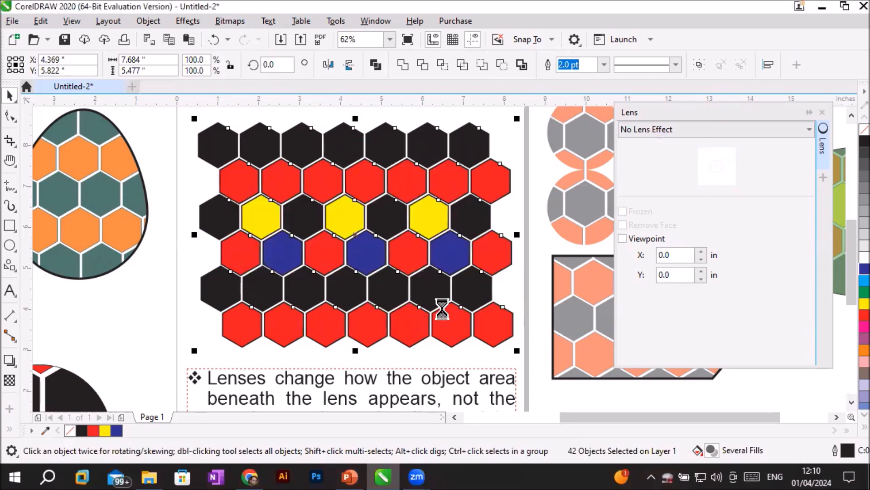
pyautogui.scroll(5, 293, 219)
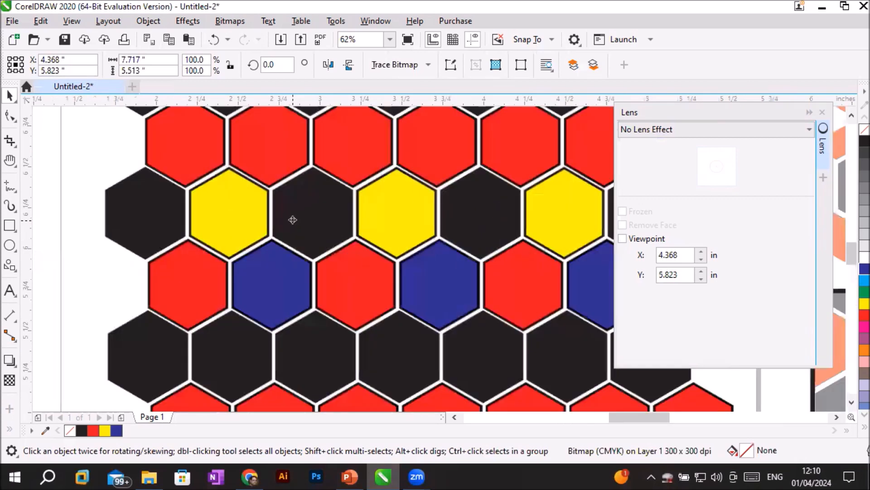
pyautogui.scroll(-5, 292, 218)
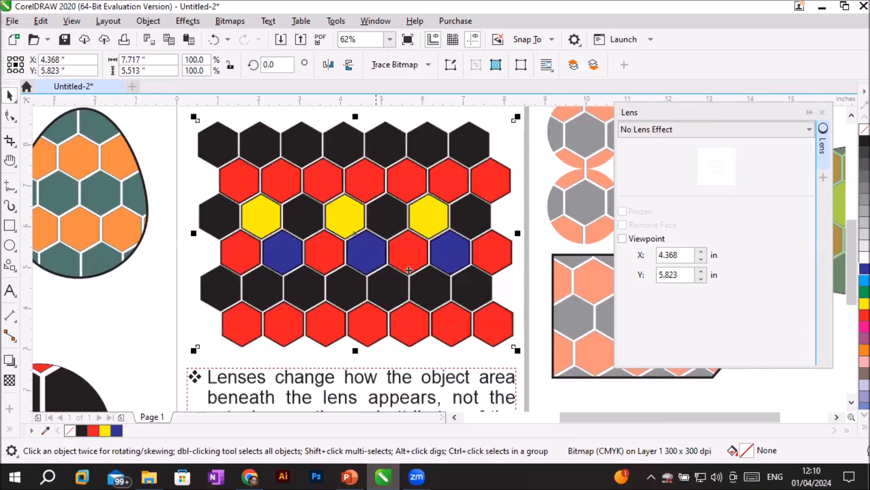
# Step: Draw an ellipse about 4.03 by 3.9 in over the hexagon bitmap and apply a frozen Bitmap Effect lens to it
pyautogui.click(9, 245)
pyautogui.moveTo(271, 150); pyautogui.dragTo(438, 311)
pyautogui.click(700, 129)
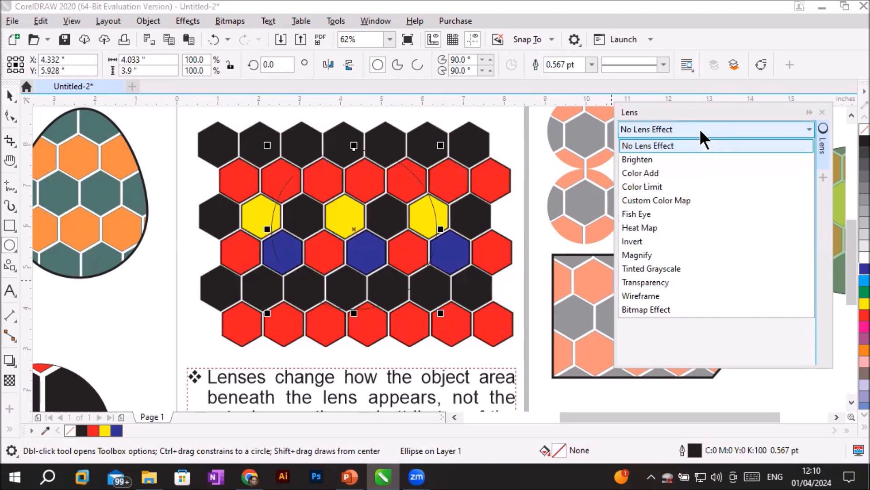
pyautogui.click(670, 310)
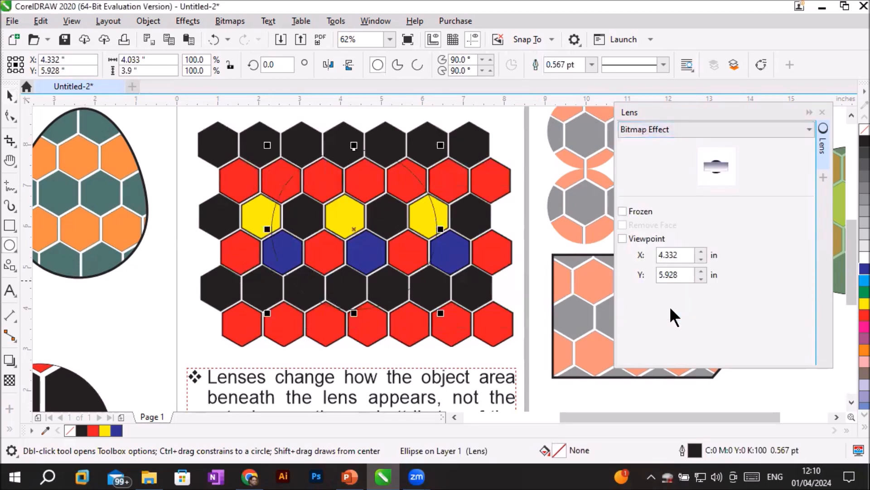
pyautogui.click(622, 211)
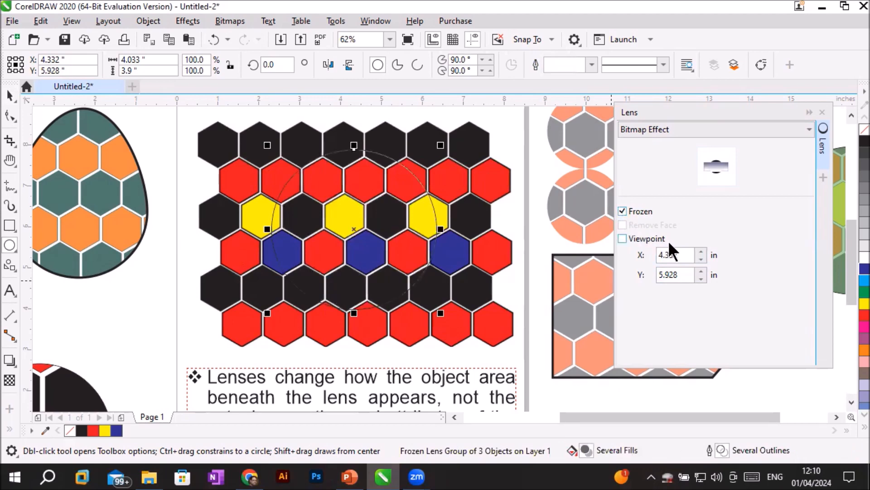
# Step: Move the frozen Bitmap Effect ellipse off the hexagon pattern to the empty area below the arrow-shaped lens and inspect it up close
pyautogui.click(6, 98)
pyautogui.scroll(-2, 268, 184)
pyautogui.scroll(1, 268, 182)
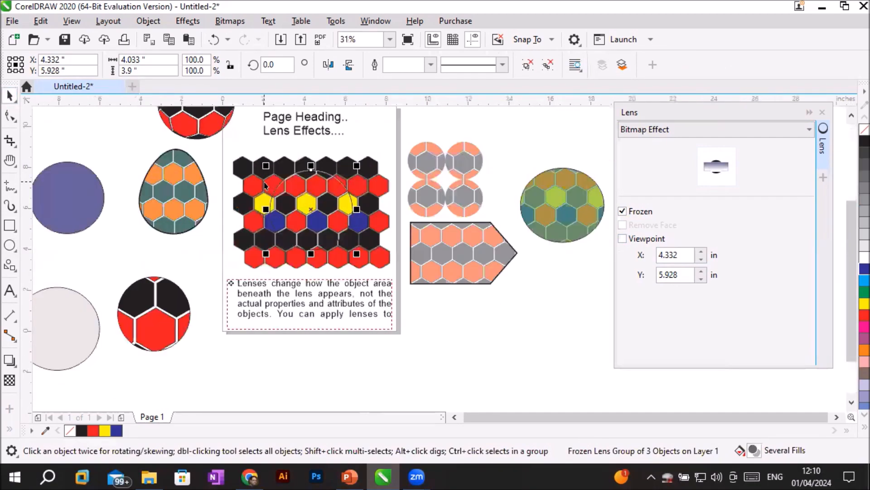
pyautogui.moveTo(304, 196); pyautogui.dragTo(488, 335)
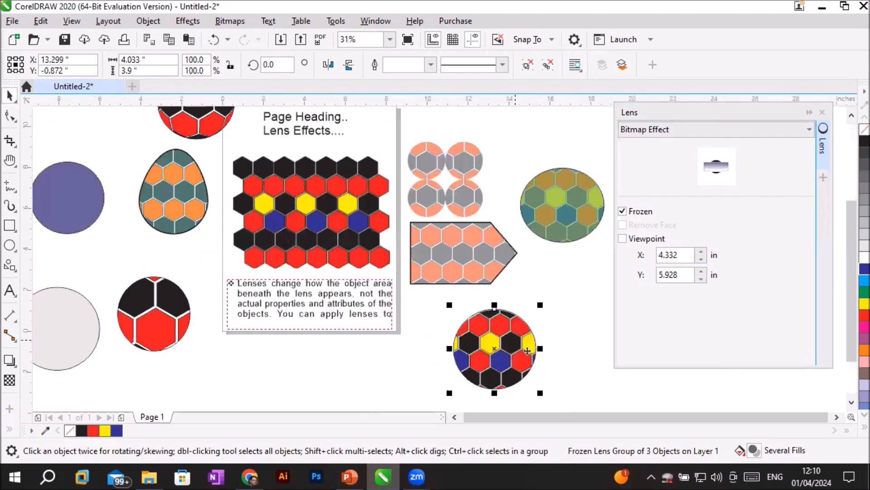
pyautogui.scroll(3, 526, 358)
pyautogui.scroll(-2, 525, 356)
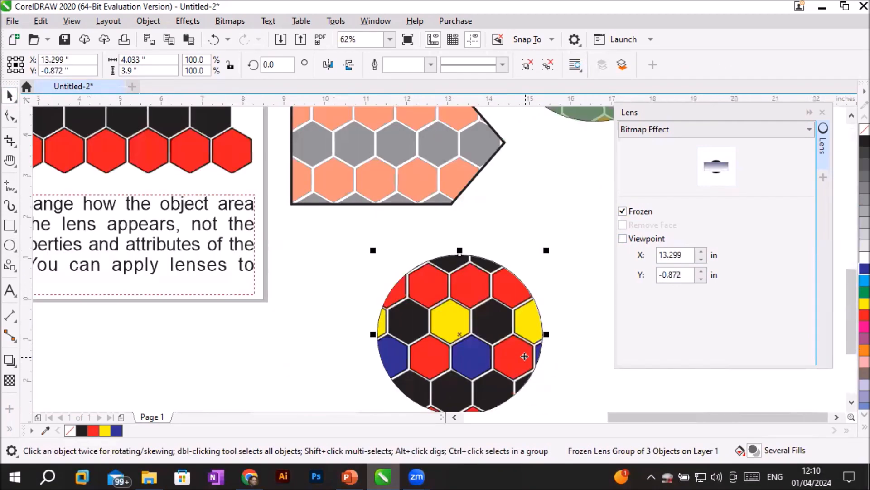
pyautogui.scroll(-1, 522, 353)
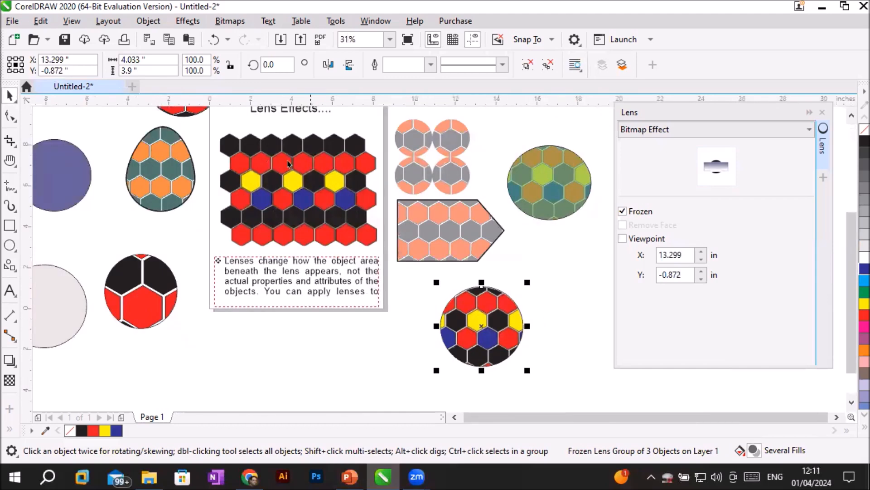
# Step: Replace the hexagon bitmap with the imported photo of three people at computers from the Computer room Products folder inside Images
pyautogui.moveTo(209, 128); pyautogui.dragTo(388, 253)
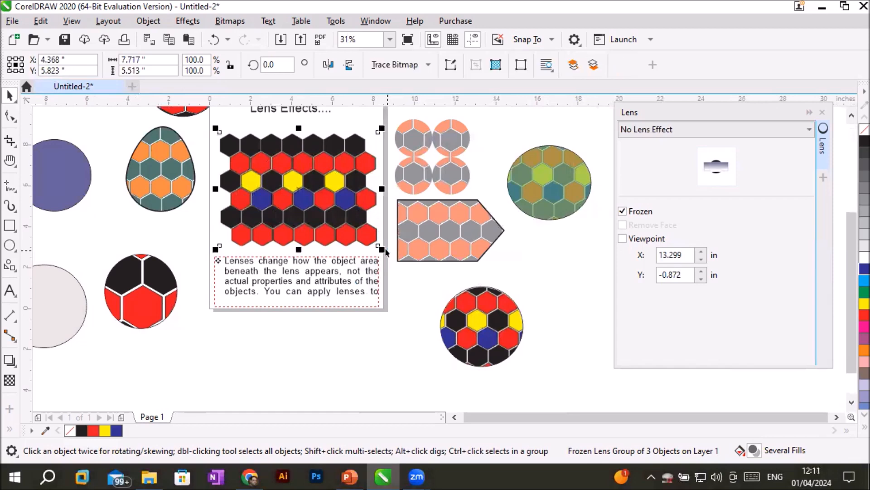
pyautogui.press('Delete')
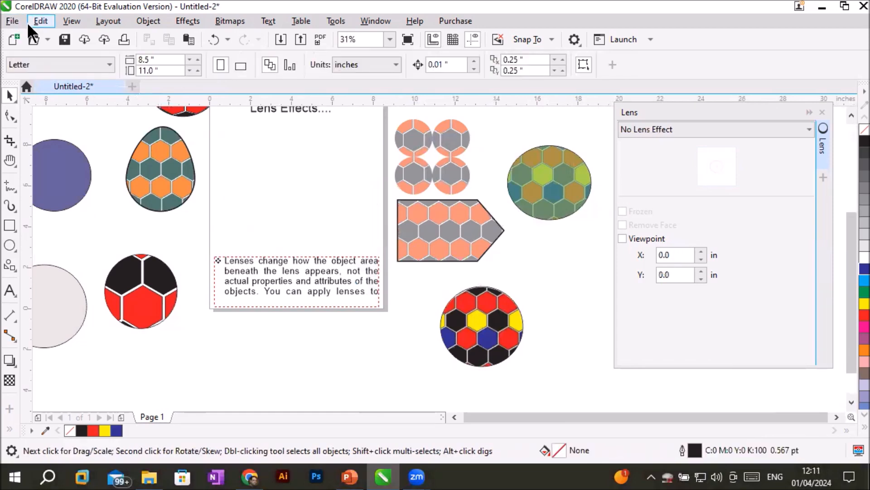
pyautogui.click(12, 21)
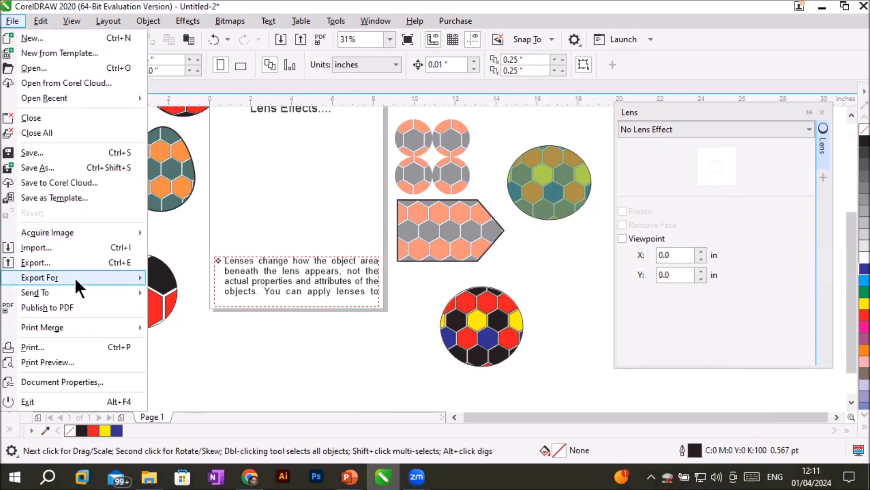
pyautogui.click(72, 247)
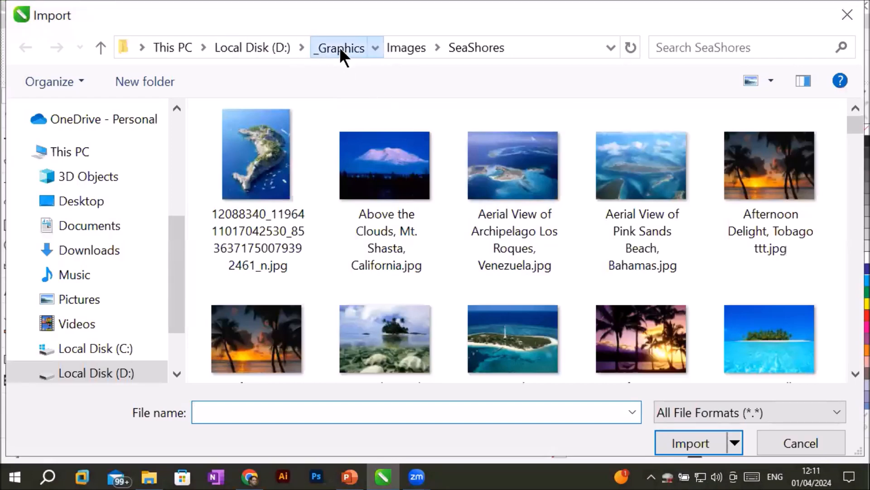
pyautogui.click(339, 47)
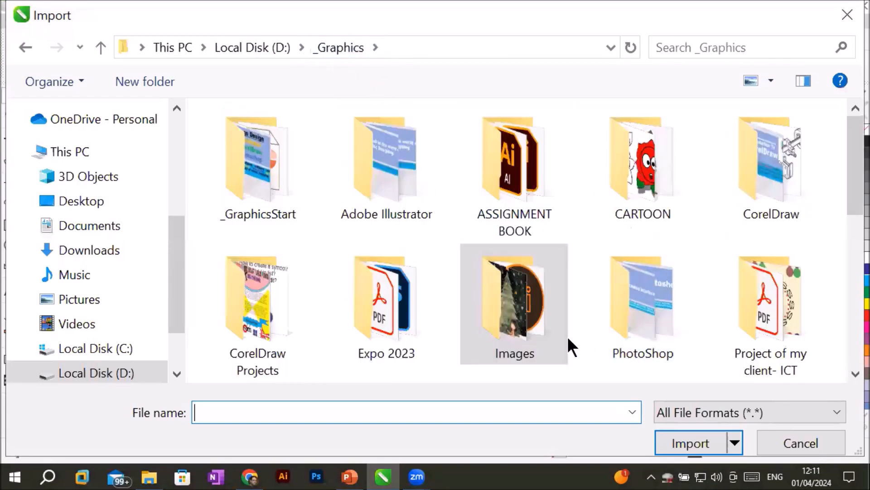
pyautogui.scroll(-1, 517, 314)
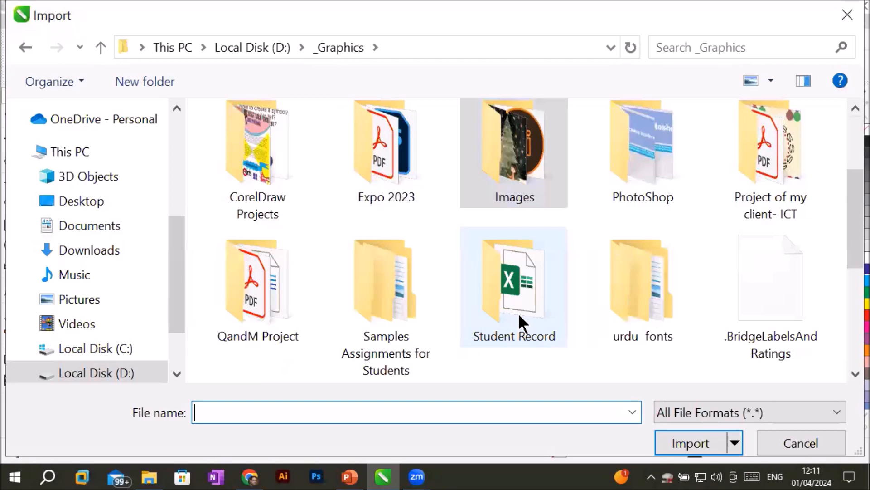
pyautogui.doubleClick(492, 148)
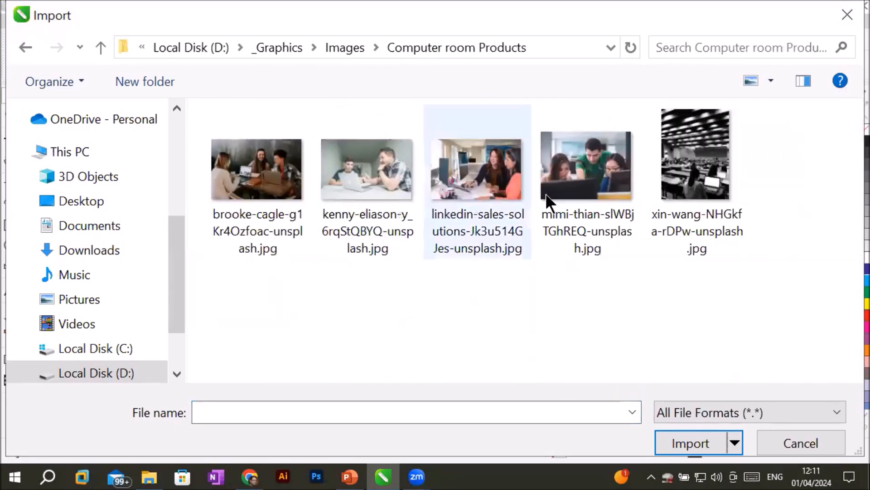
pyautogui.doubleClick(545, 192)
pyautogui.click(234, 123)
pyautogui.scroll(2, 290, 198)
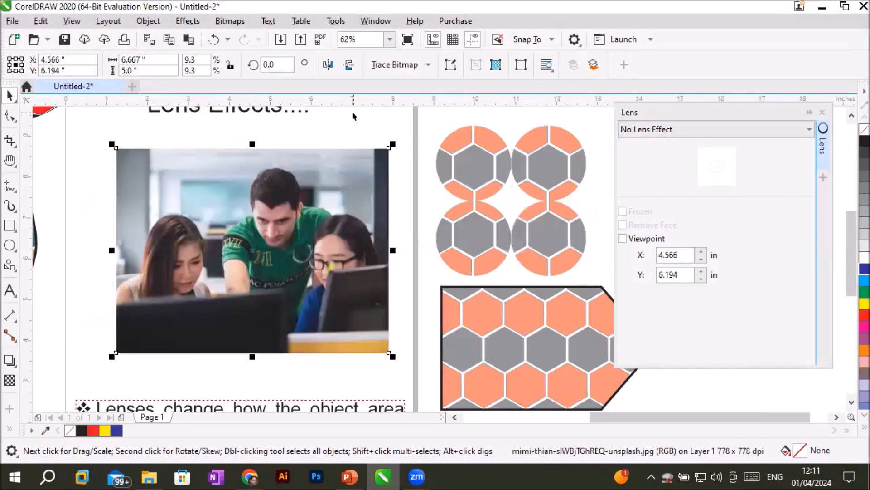
# Step: Draw an ellipse about 2.4 by 3.33 in over the standing man in the photo and give it a frozen Bitmap Effect lens
pyautogui.click(9, 245)
pyautogui.moveTo(223, 154); pyautogui.dragTo(325, 294)
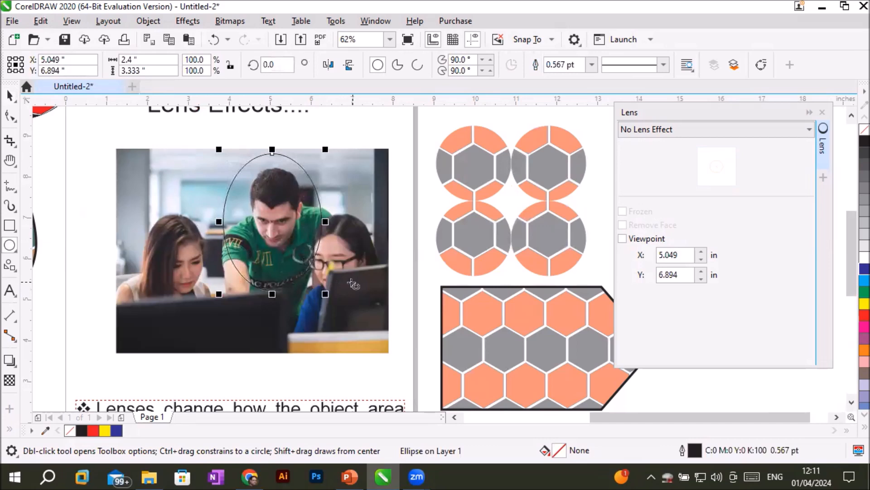
pyautogui.click(698, 129)
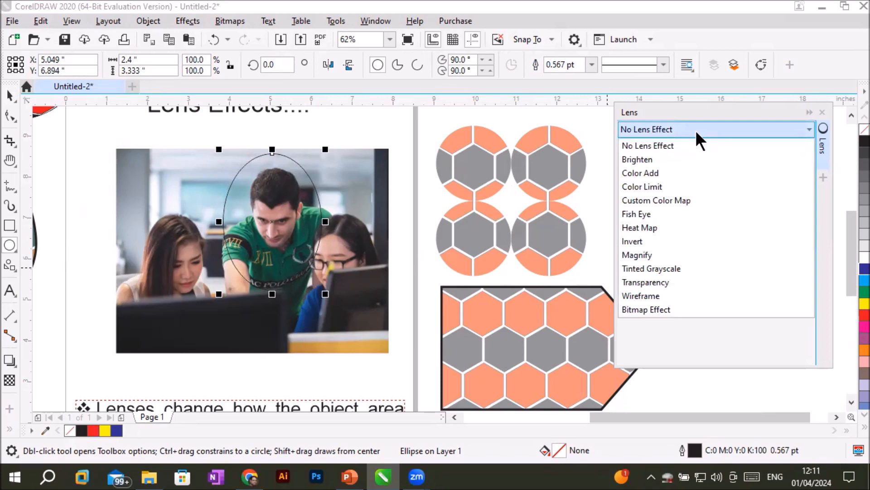
pyautogui.click(690, 311)
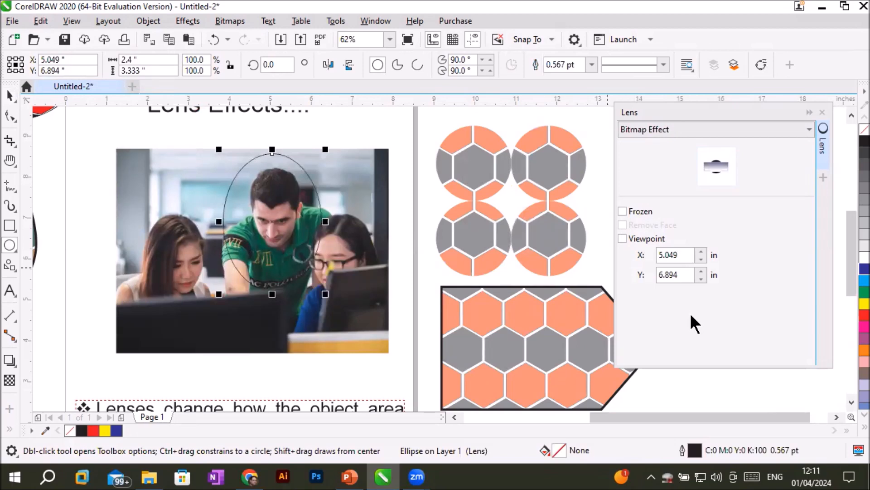
pyautogui.click(628, 210)
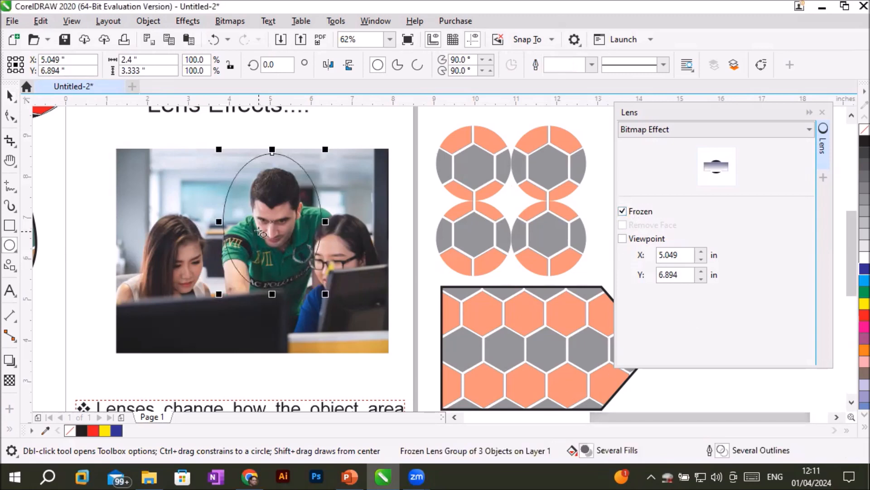
# Step: Move the frozen ellipse to the photo's upper-right corner and scale it down to 50%
pyautogui.click(10, 96)
pyautogui.scroll(-1, 213, 218)
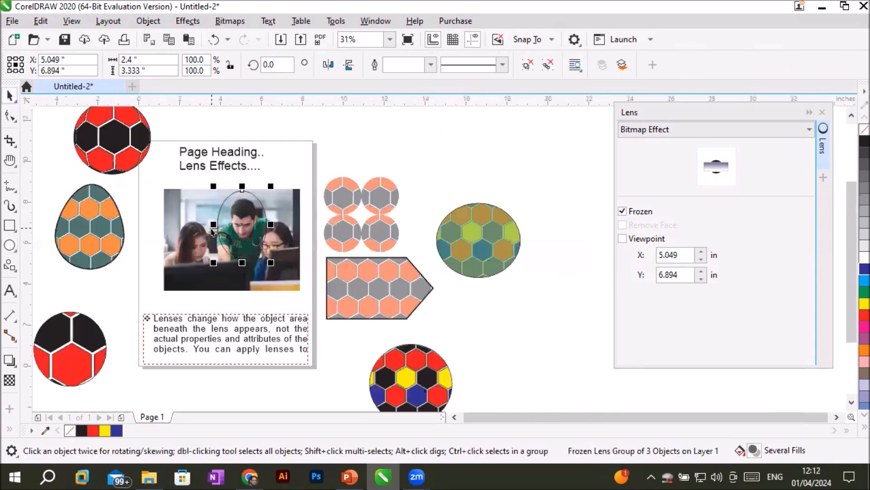
pyautogui.moveTo(234, 215); pyautogui.dragTo(289, 158)
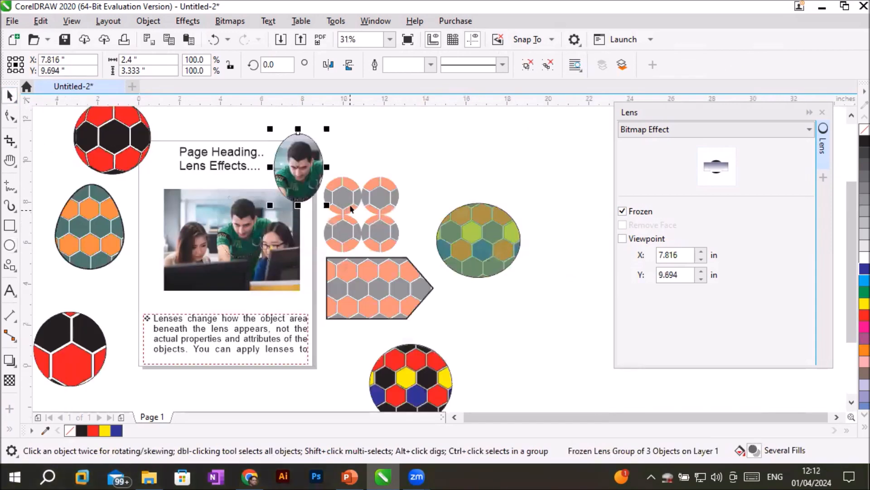
pyautogui.scroll(1, 362, 154)
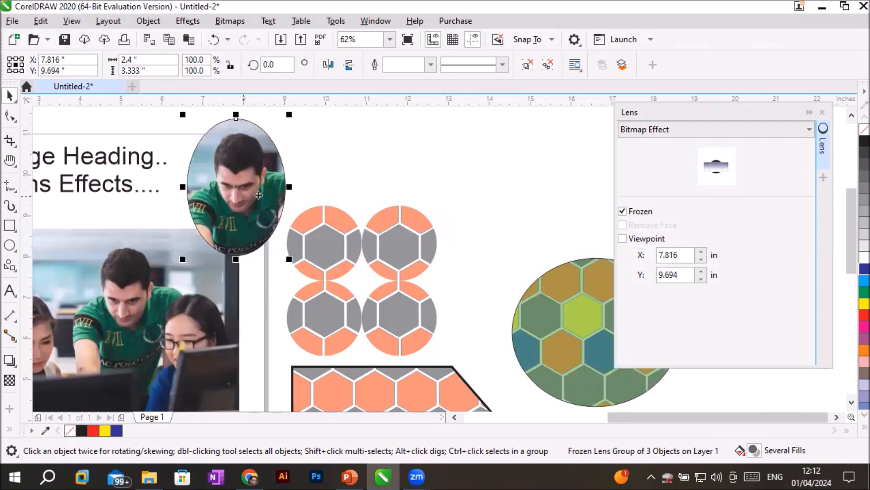
pyautogui.moveTo(291, 115); pyautogui.dragTo(248, 184)
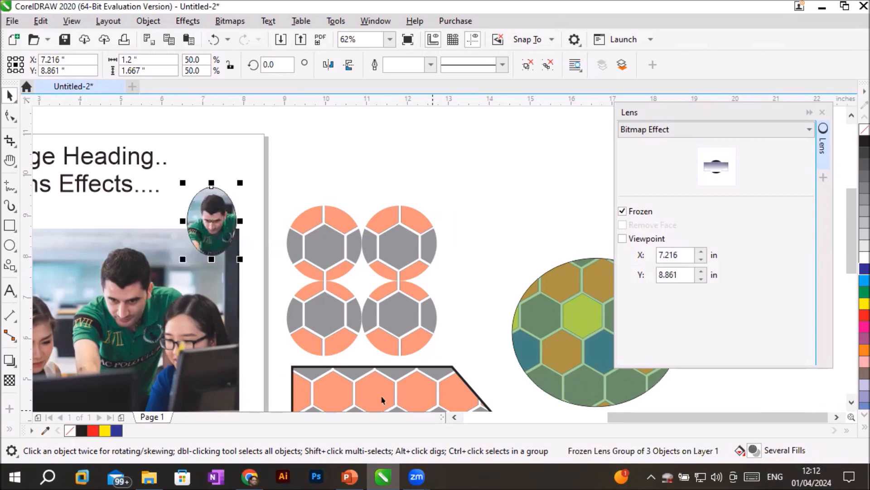
pyautogui.scroll(-2, 212, 336)
pyautogui.scroll(2, 172, 383)
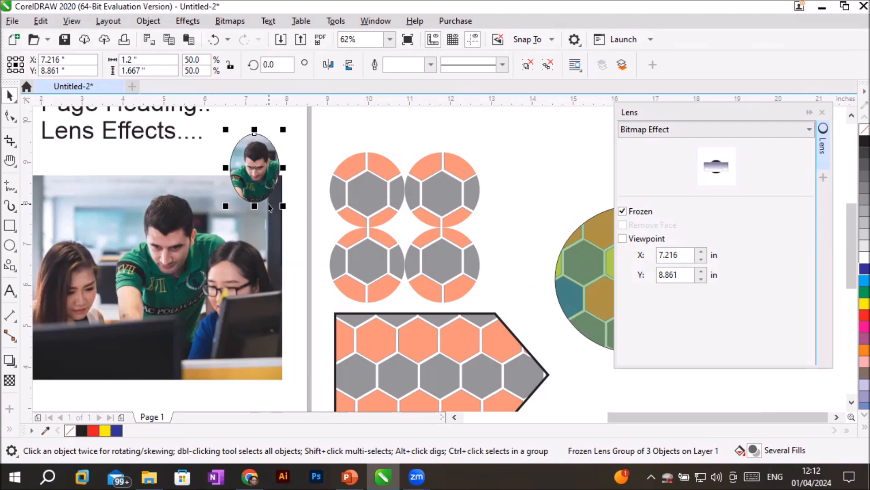
# Step: Draw a five-pointed star about 3.95 by 3.39 in over the left-hand woman in the photo
pyautogui.click(8, 262)
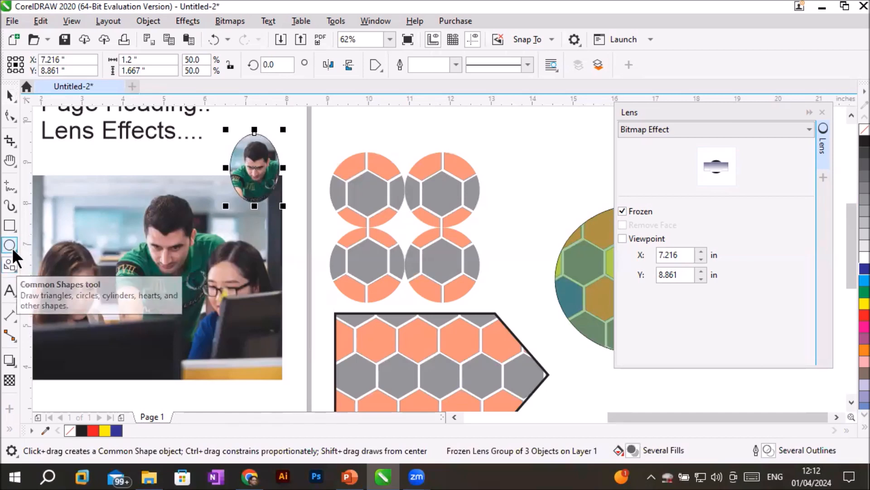
pyautogui.click(7, 261)
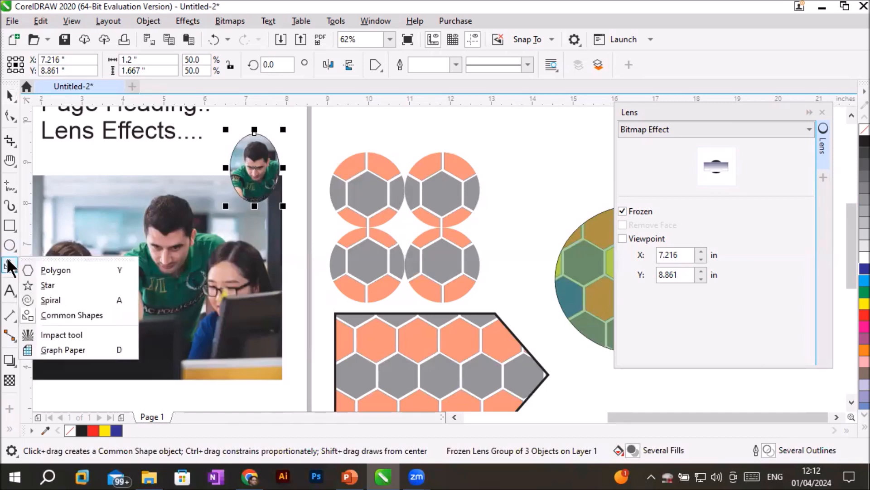
pyautogui.click(45, 282)
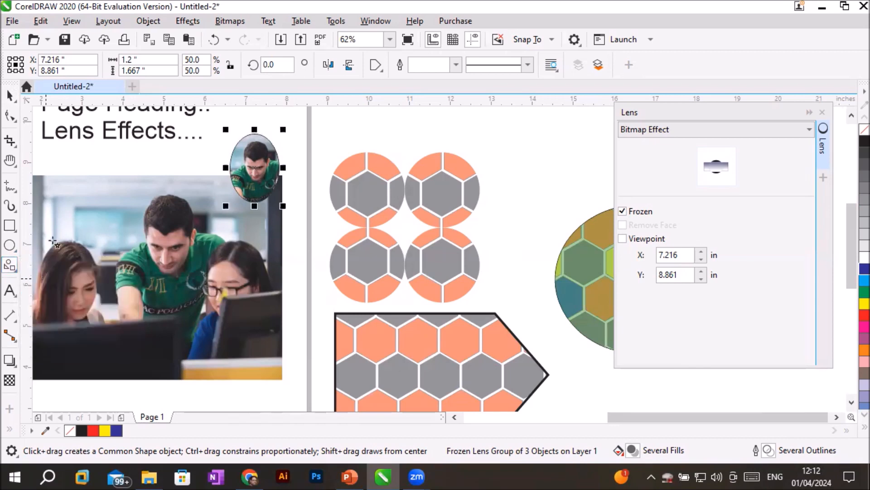
pyautogui.moveTo(58, 210)
pyautogui.mouseDown()
pyautogui.moveTo(152, 304)
pyautogui.moveTo(236, 348)
pyautogui.mouseUp()
pyautogui.click(157, 301)
pyautogui.scroll(-1, 100, 302)
pyautogui.press('space')
pyautogui.click(104, 305)
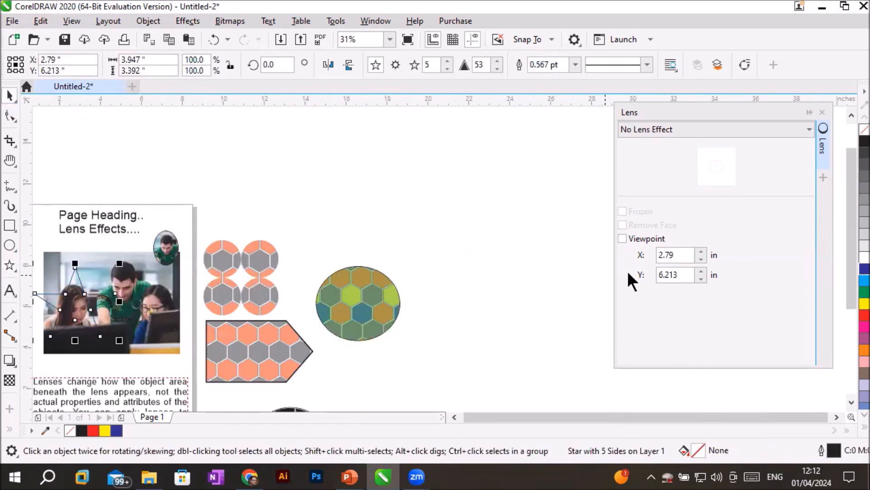
# Step: Apply a frozen Bitmap Effect lens to the star, move it off the page above the green lens ellipse, and inspect it up close
pyautogui.click(651, 129)
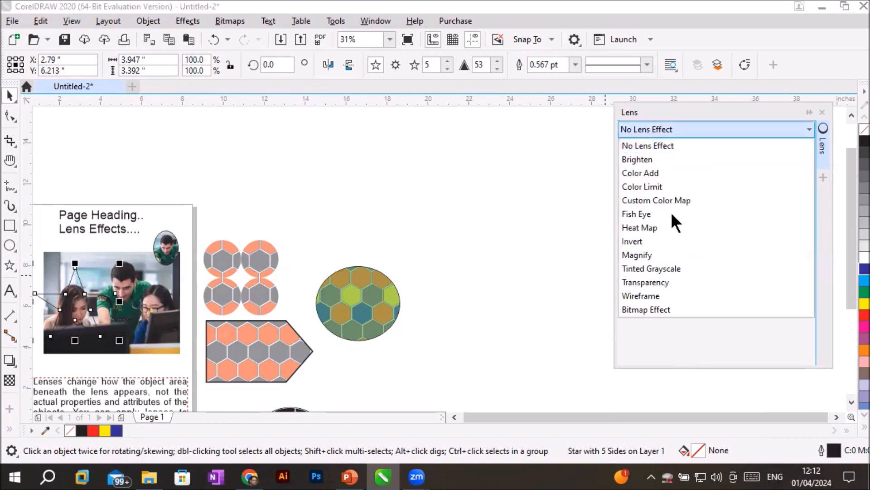
pyautogui.click(658, 305)
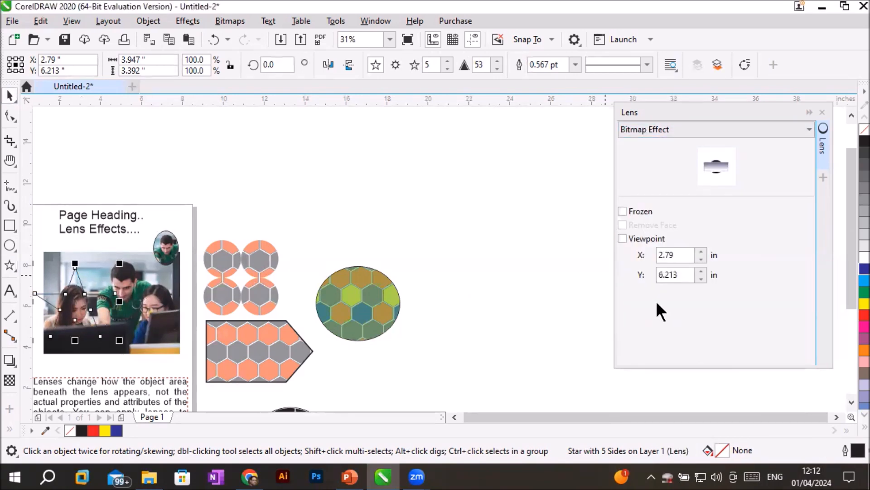
pyautogui.click(636, 211)
pyautogui.moveTo(68, 296); pyautogui.dragTo(337, 180)
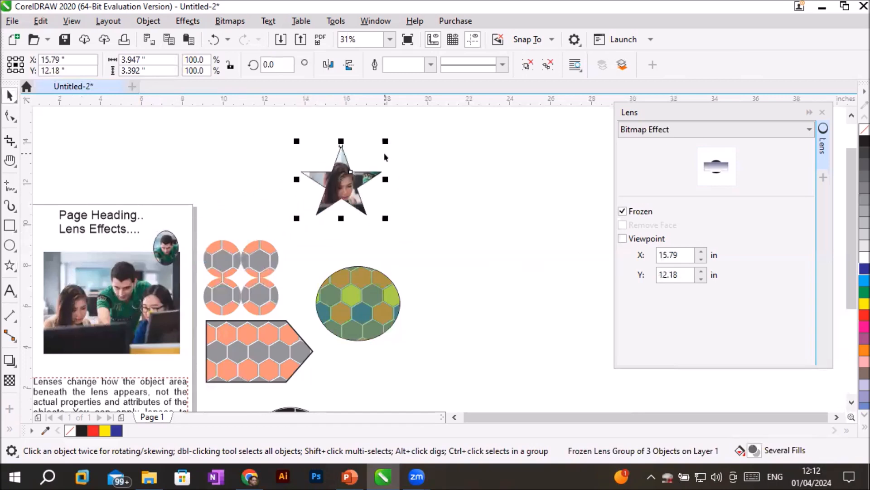
pyautogui.hotkey('shift', 'F2')
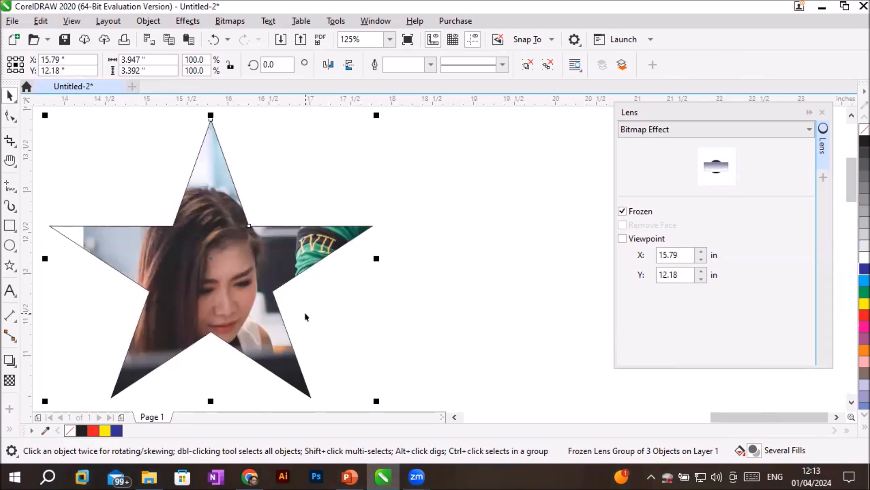
# Step: Draw a small star about 0.81 by 0.84 in near the photo's upper-left corner and place a copy beside it to the right
pyautogui.scroll(-3, 305, 318)
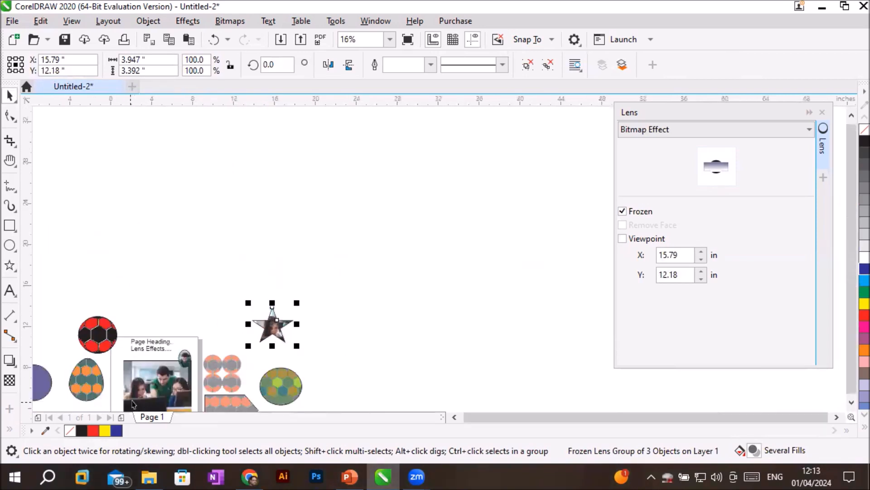
pyautogui.scroll(2, 133, 403)
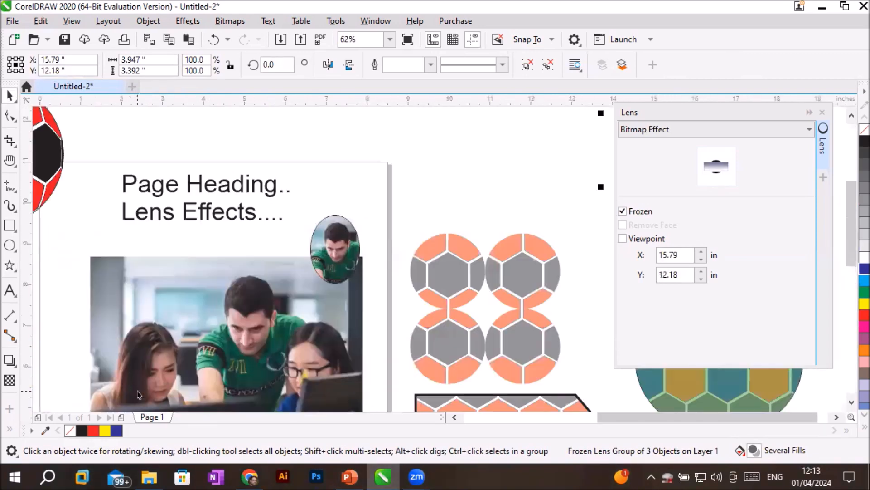
pyautogui.click(851, 402)
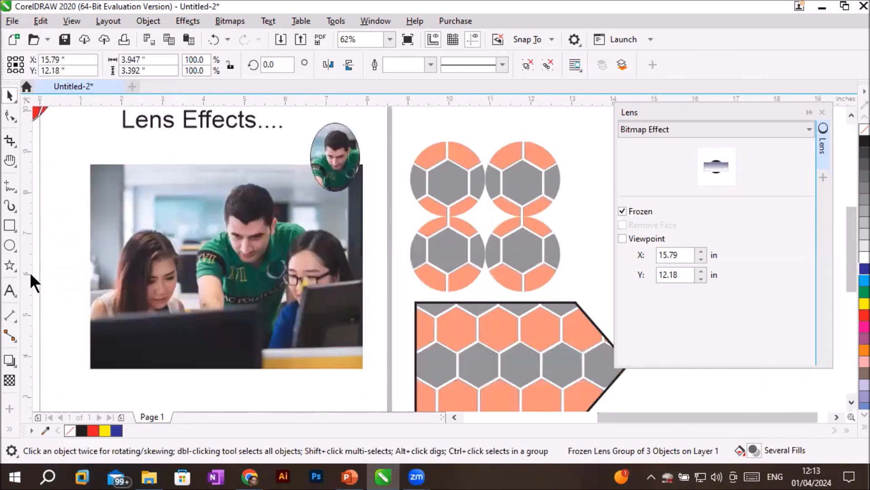
pyautogui.click(10, 265)
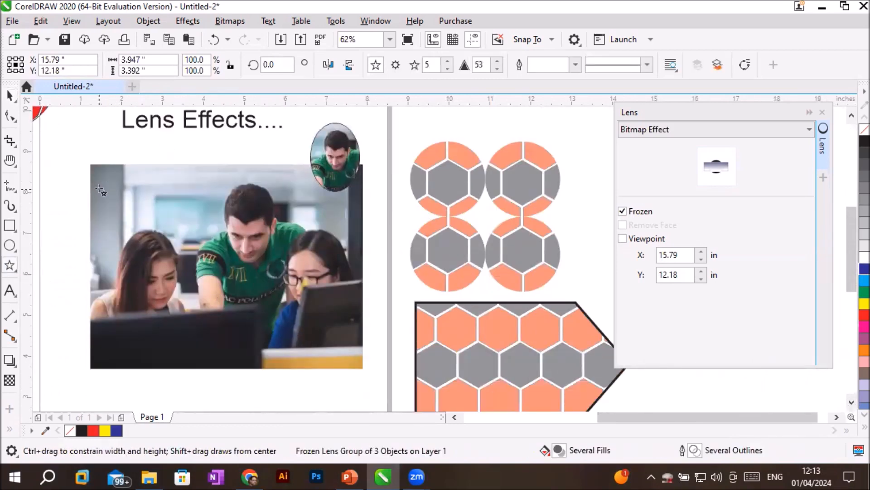
pyautogui.moveTo(107, 190); pyautogui.dragTo(145, 228)
pyautogui.click(10, 95)
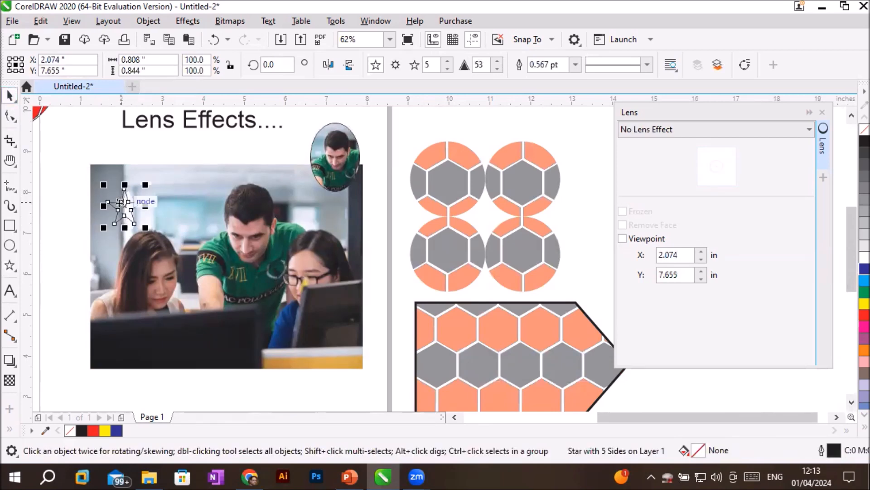
pyautogui.moveTo(120, 202); pyautogui.dragTo(169, 201)
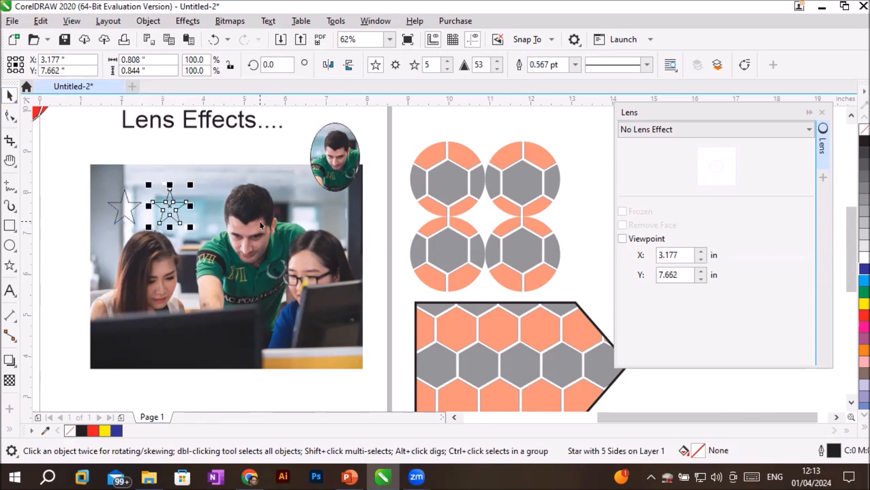
# Step: Repeat the star copy to make a row of five, and duplicate the row downward to get three rows over the photo
pyautogui.hotkey('ctrl', 'r')
pyautogui.hotkey('ctrl', 'r')
pyautogui.hotkey('ctrl', 'r')
pyautogui.moveTo(81, 176); pyautogui.dragTo(334, 232)
pyautogui.moveTo(208, 202); pyautogui.dragTo(207, 254)
pyautogui.hotkey('ctrl', 'r')
# Step: Select all 15 stars over the photo and apply a frozen Bitmap Effect lens to them
pyautogui.moveTo(53, 181); pyautogui.dragTo(376, 356)
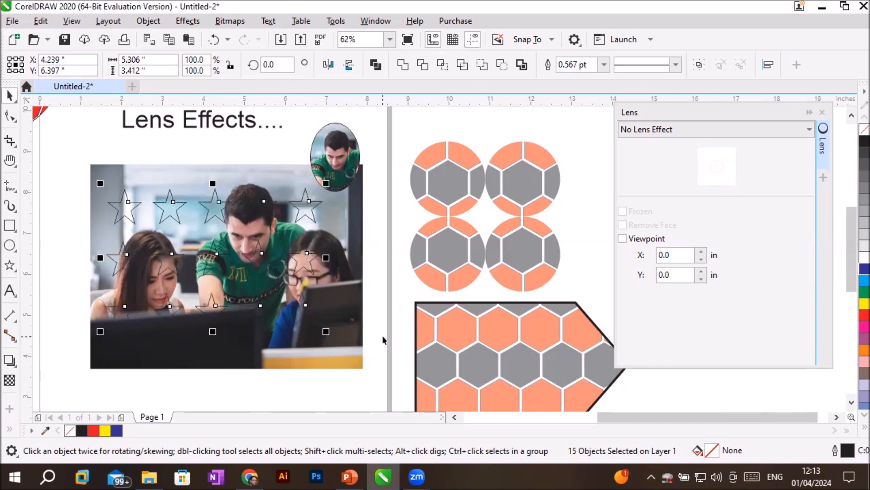
pyautogui.click(641, 132)
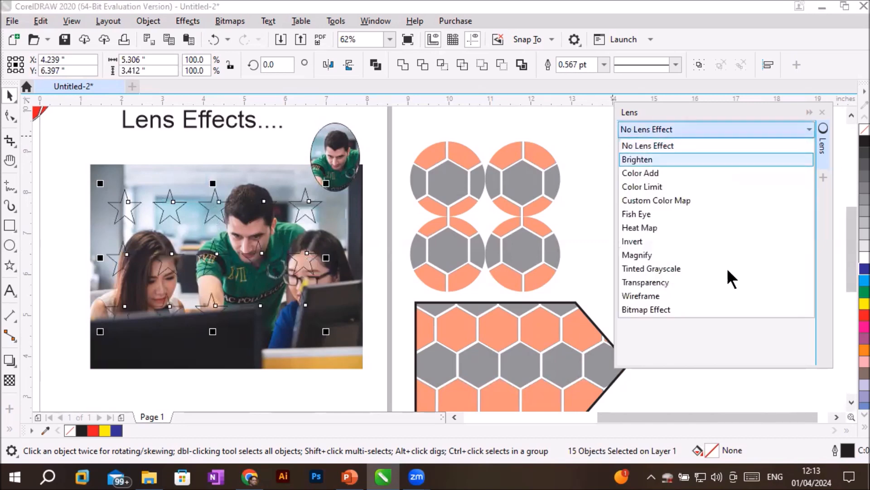
pyautogui.click(679, 312)
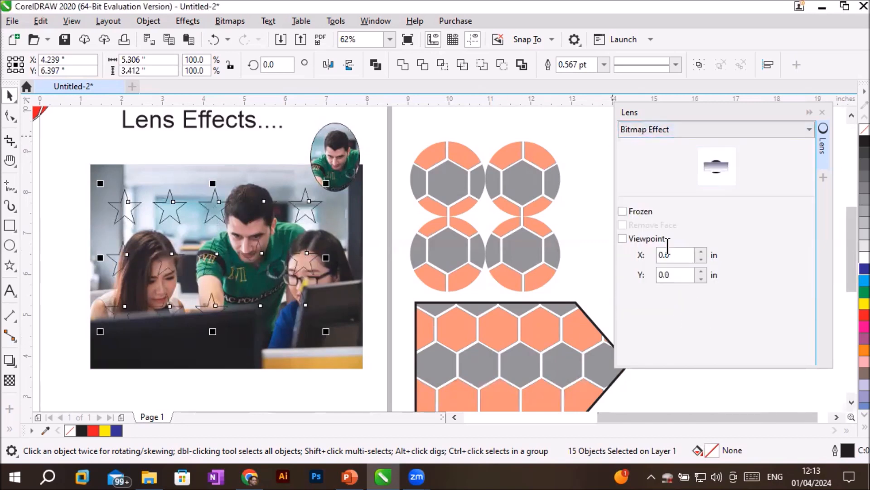
pyautogui.click(623, 212)
# Step: Move the frozen stars off the page into the empty area above the purple circle and inspect them up close
pyautogui.scroll(-3, 454, 314)
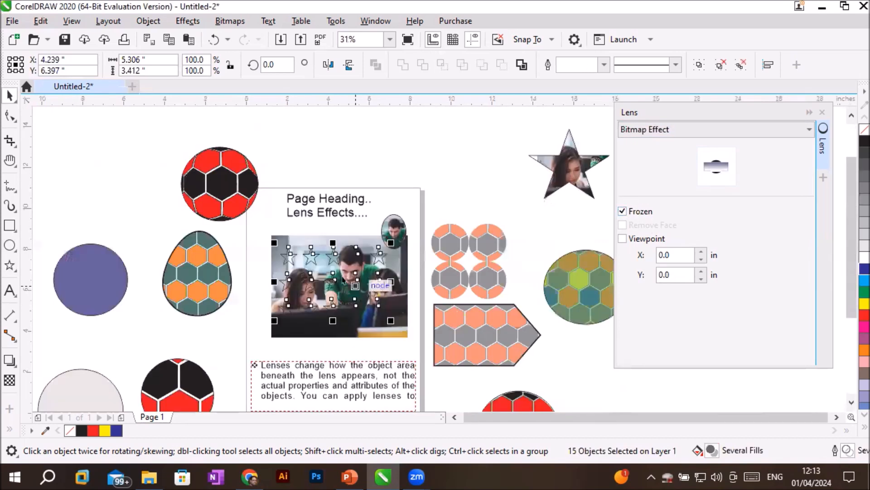
pyautogui.moveTo(318, 256); pyautogui.dragTo(101, 150)
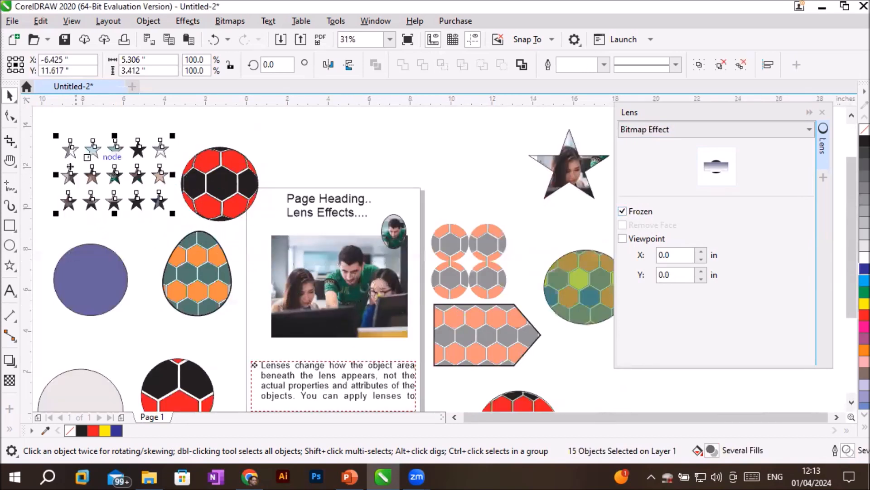
pyautogui.scroll(2, 79, 156)
pyautogui.scroll(4, 45, 171)
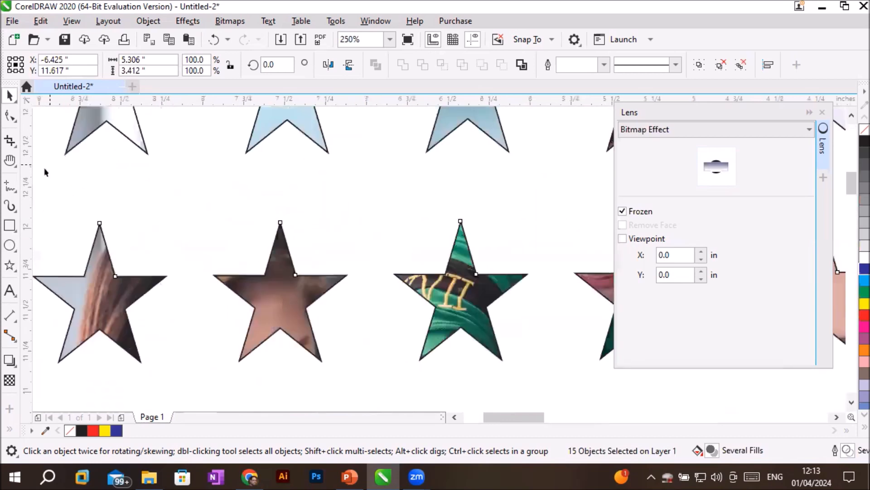
pyautogui.scroll(-2, 234, 272)
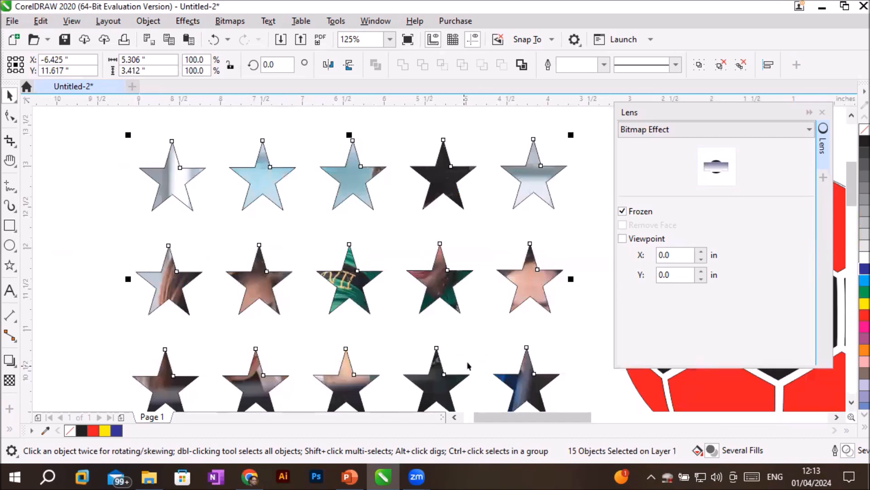
pyautogui.scroll(-2, 470, 349)
pyautogui.scroll(2, 488, 373)
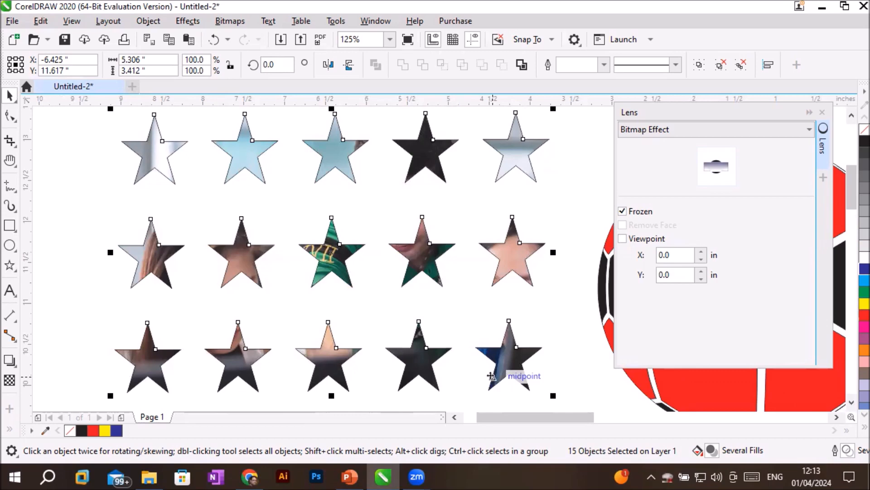
# Step: Add a capital W as artistic text between the egg shape and the photo, and enlarge it to about 6.04 by 4.70 in
pyautogui.scroll(-1, 576, 383)
pyautogui.moveTo(609, 416); pyautogui.dragTo(697, 417)
pyautogui.click(851, 402)
pyautogui.moveTo(851, 402); pyautogui.dragTo(851, 403)
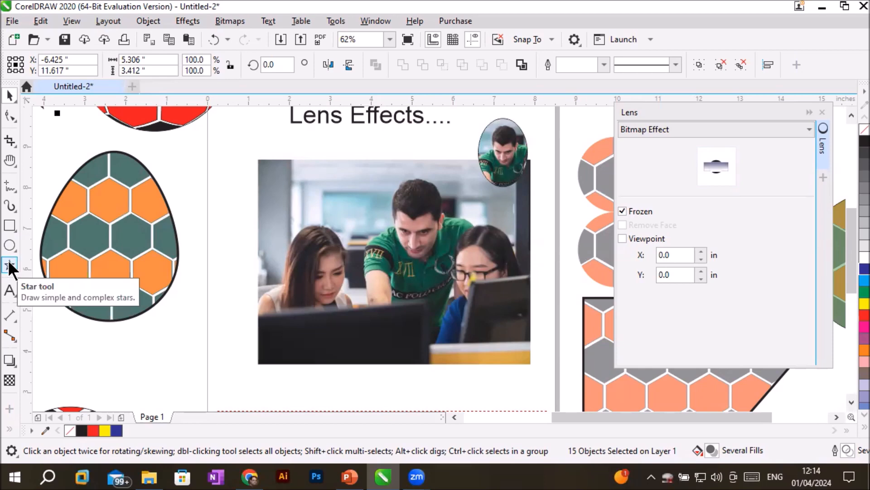
pyautogui.click(10, 288)
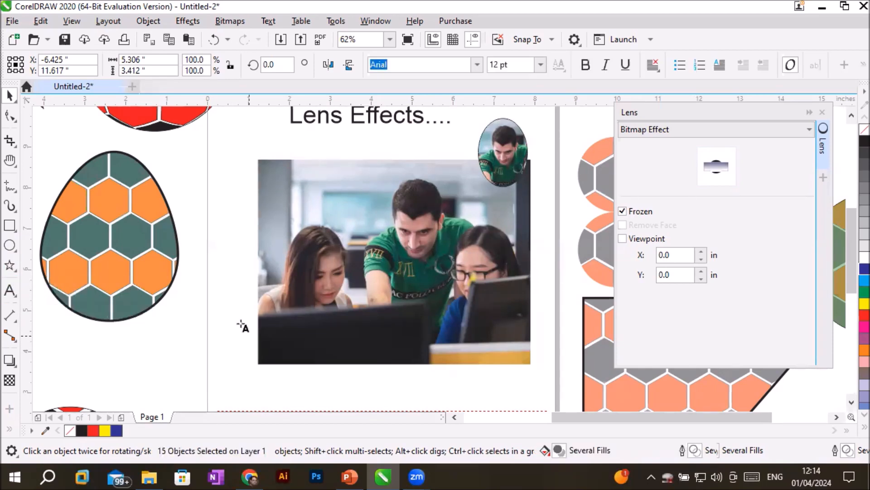
pyautogui.click(180, 333)
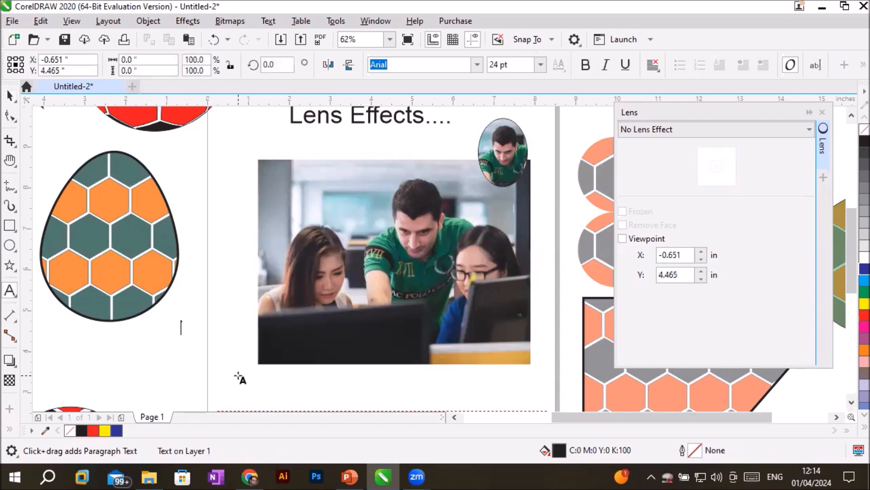
pyautogui.write('A')
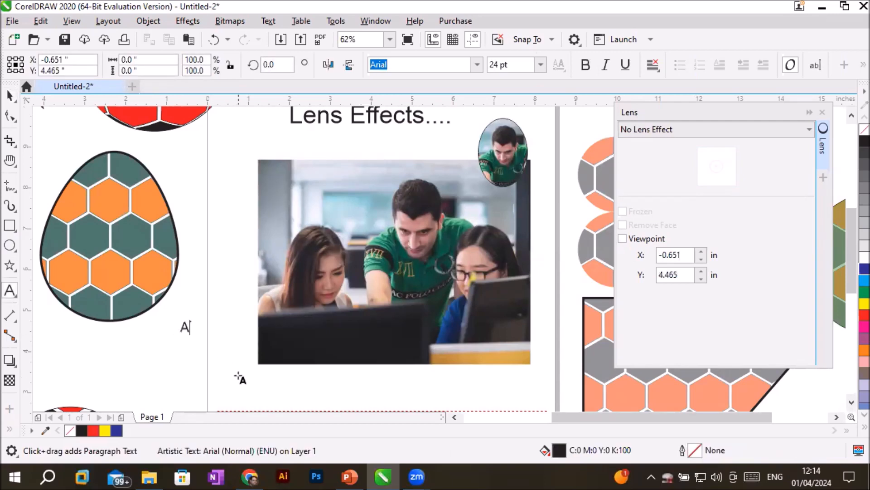
pyautogui.press('BackSpace')
pyautogui.write('W')
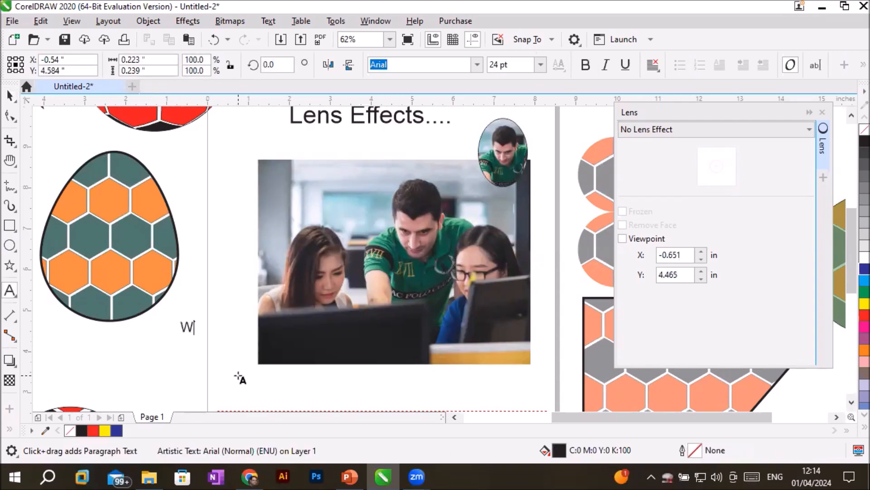
pyautogui.press('Escape')
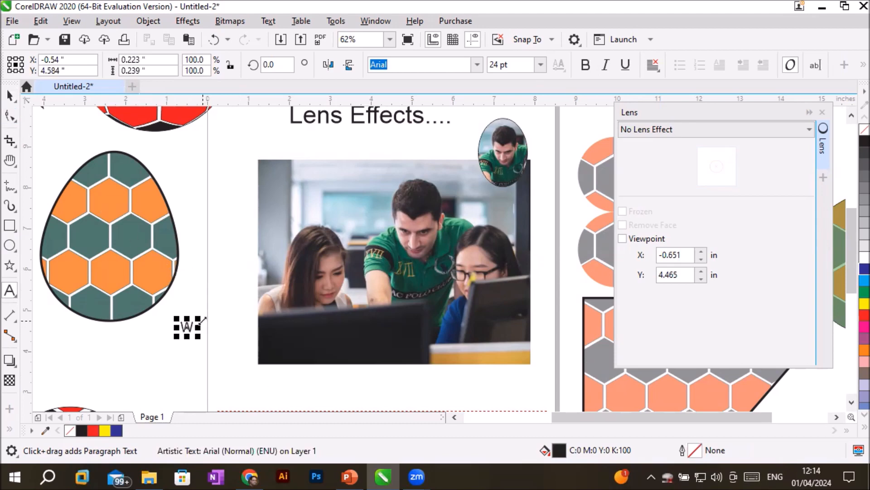
pyautogui.moveTo(200, 320); pyautogui.dragTo(384, 222)
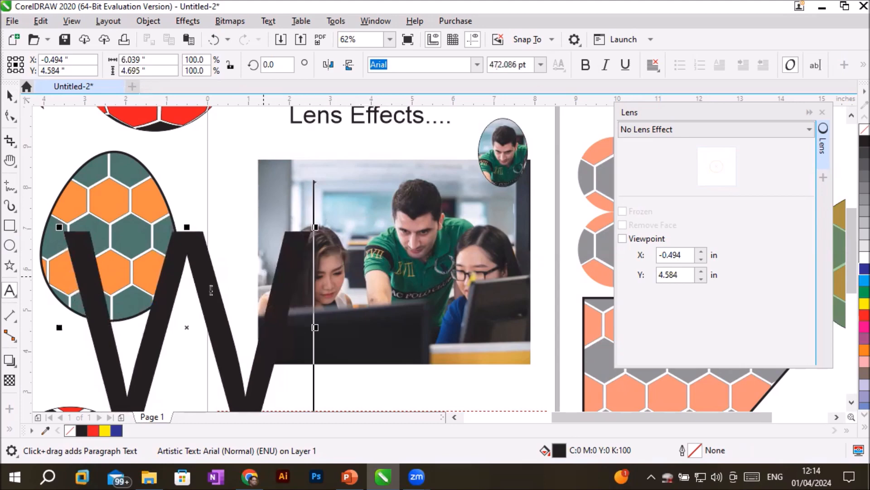
# Step: Convert the W to curves and move it over the photo
pyautogui.click(9, 96)
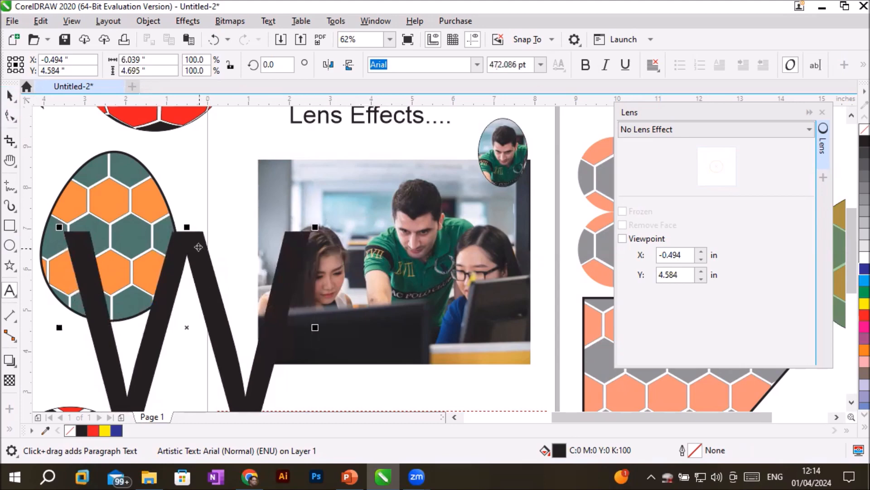
pyautogui.rightClick(201, 244)
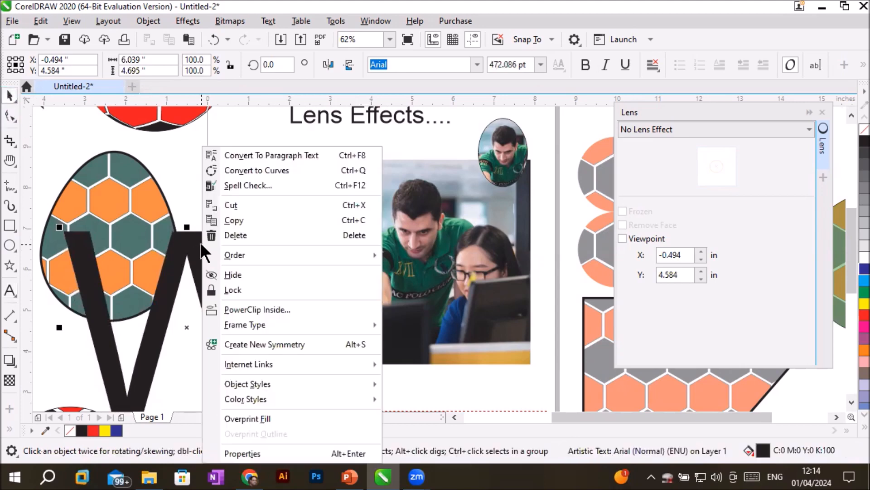
pyautogui.click(261, 171)
pyautogui.moveTo(205, 290); pyautogui.dragTo(411, 225)
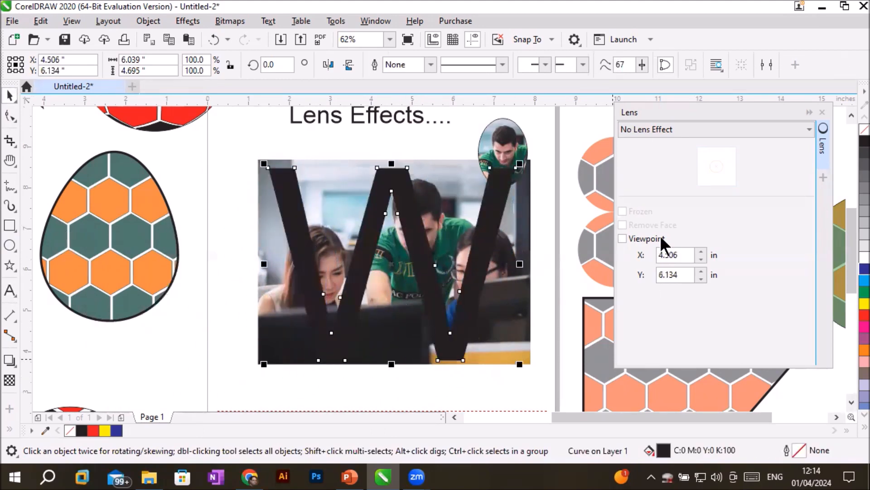
# Step: Try a Brighten lens on the W and examine its effect up close
pyautogui.click(684, 129)
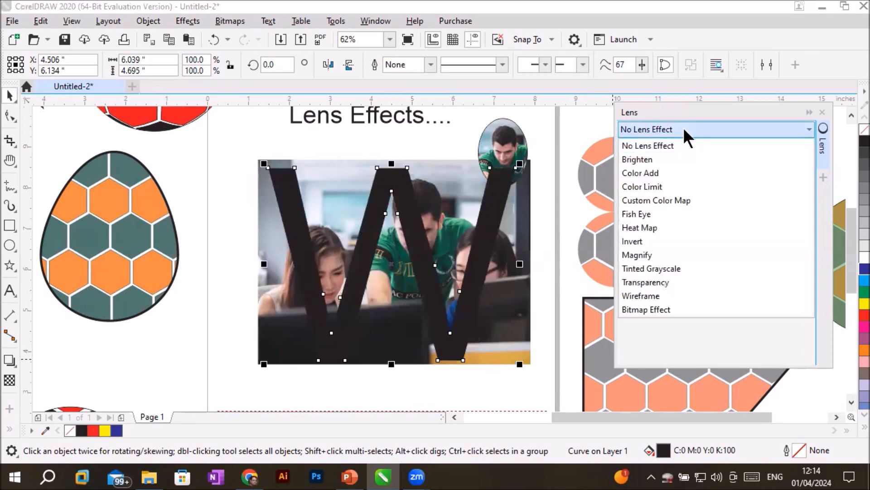
pyautogui.click(674, 155)
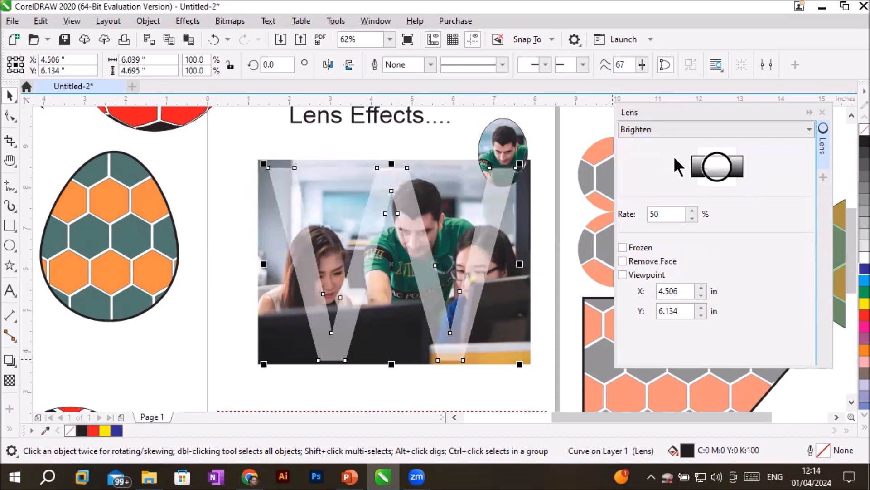
pyautogui.scroll(2, 536, 258)
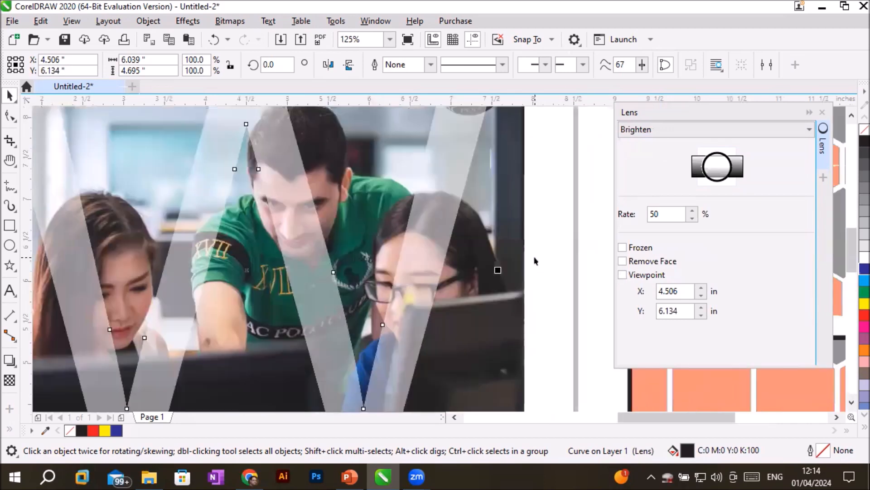
pyautogui.scroll(-2, 536, 261)
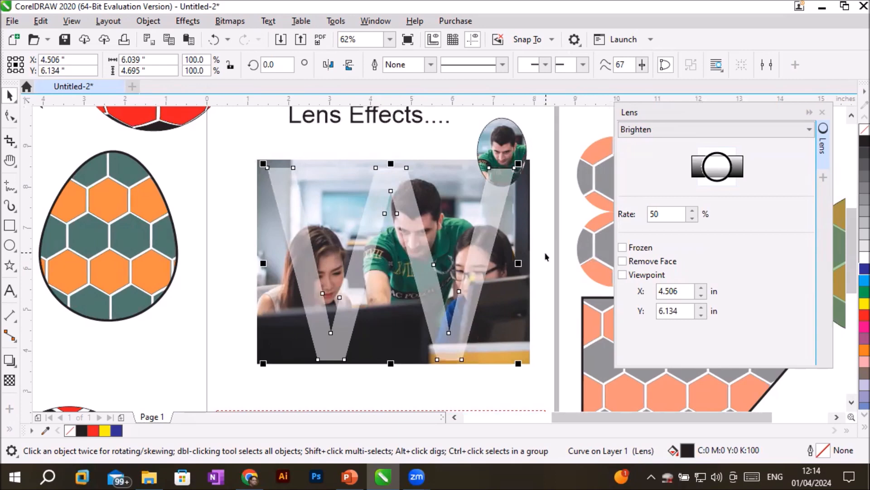
# Step: Change the W's lens to Color Add with the orange color #DE551B
pyautogui.click(731, 131)
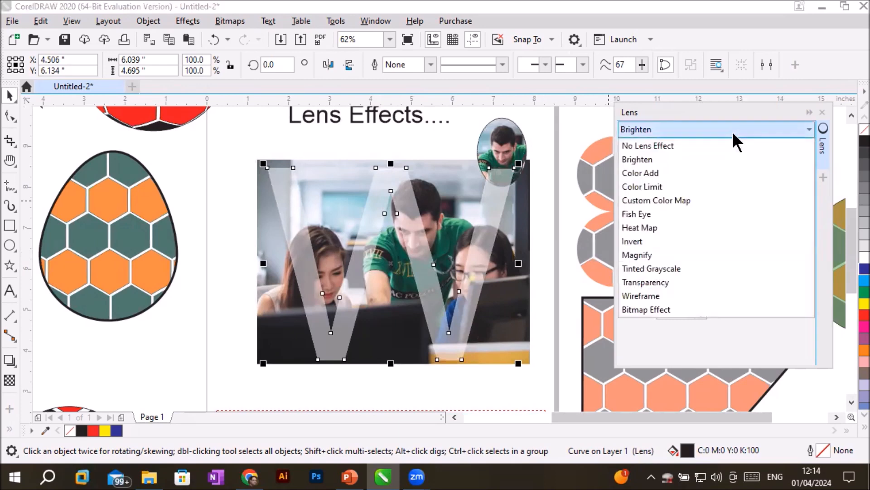
pyautogui.click(705, 173)
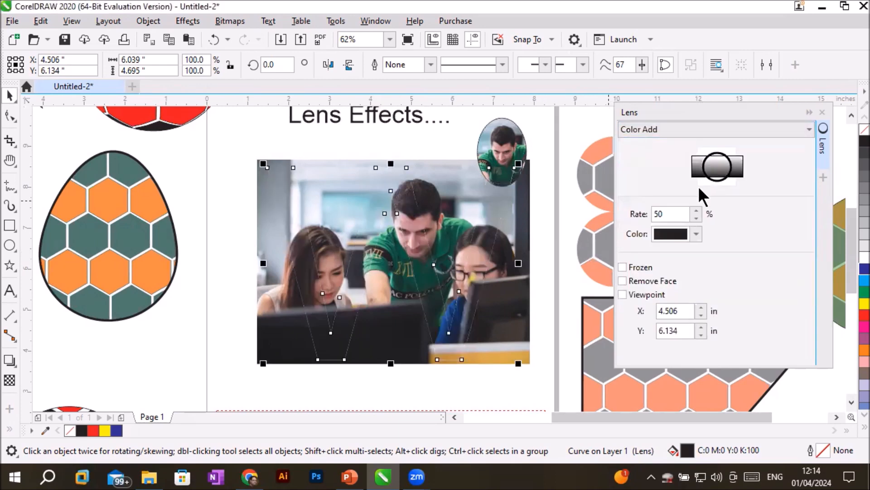
pyautogui.click(694, 233)
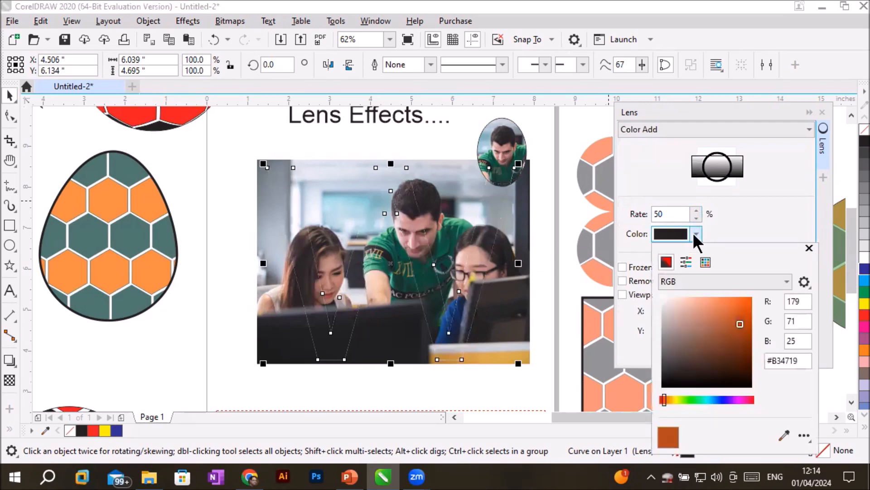
pyautogui.click(743, 317)
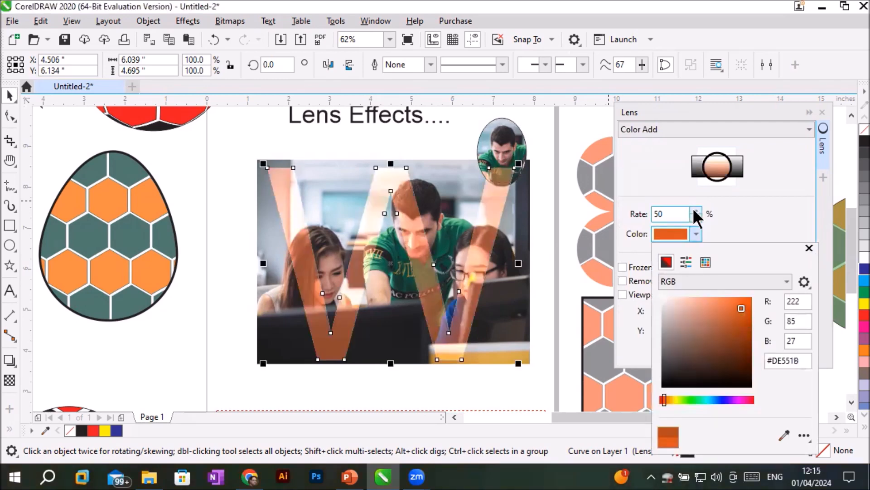
# Step: Raise the rate of the W's Color Add lens to 85%
pyautogui.click(696, 210)
pyautogui.click(696, 210)
pyautogui.click(696, 210)
pyautogui.click(696, 210)
pyautogui.click(696, 210)
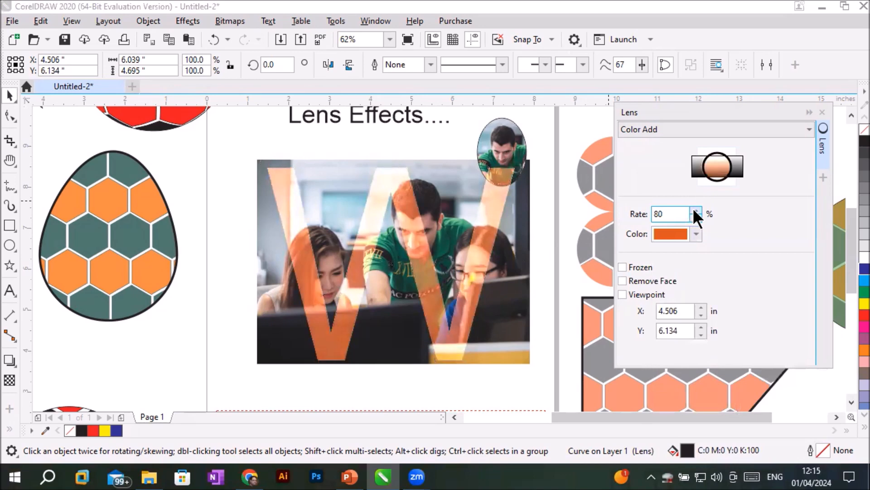
pyautogui.click(695, 210)
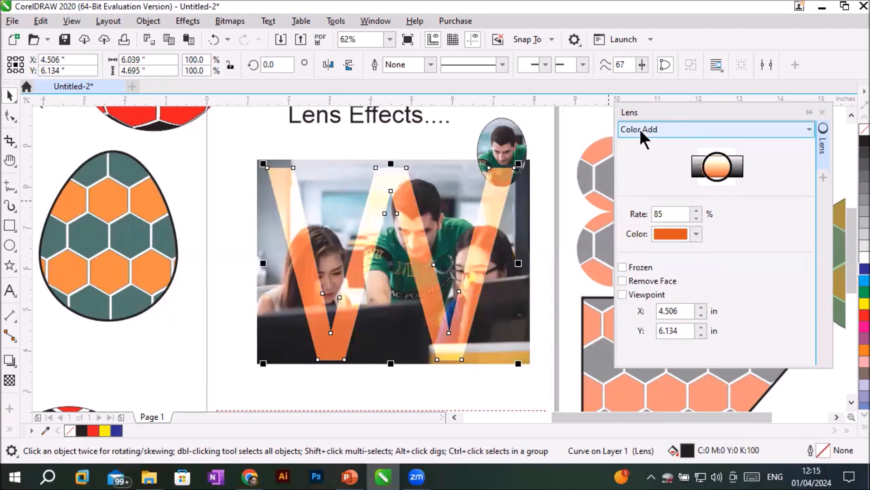
# Step: Reshape the W's nodes: lower the two nodes below its middle notch and widen the tops of both outer strokes inward
pyautogui.click(10, 116)
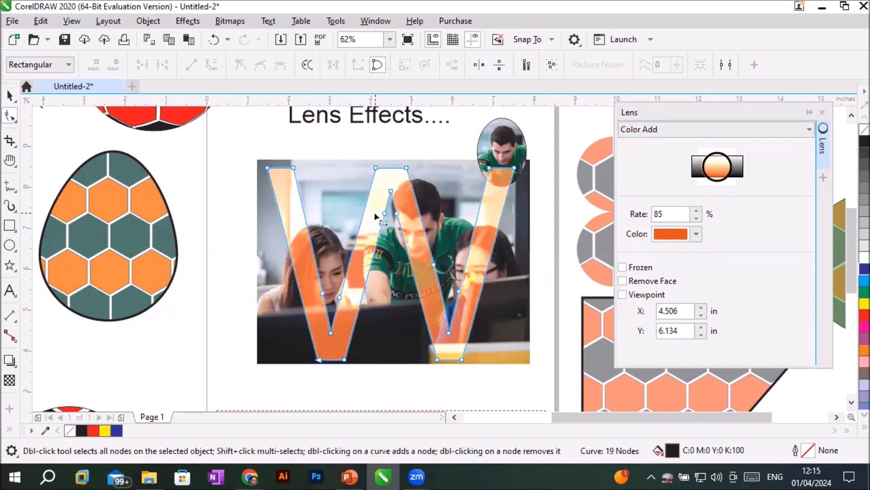
pyautogui.click(397, 214)
pyautogui.moveTo(397, 215); pyautogui.dragTo(394, 261)
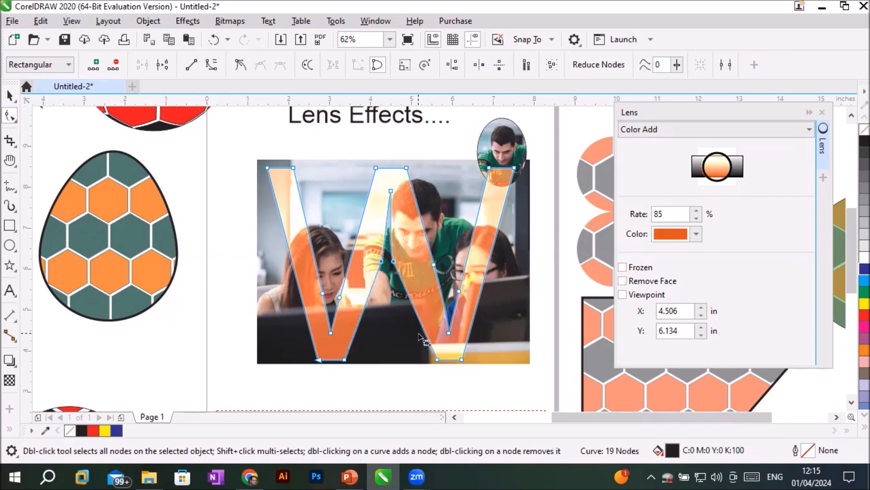
pyautogui.click(294, 168)
pyautogui.moveTo(295, 170); pyautogui.dragTo(333, 169)
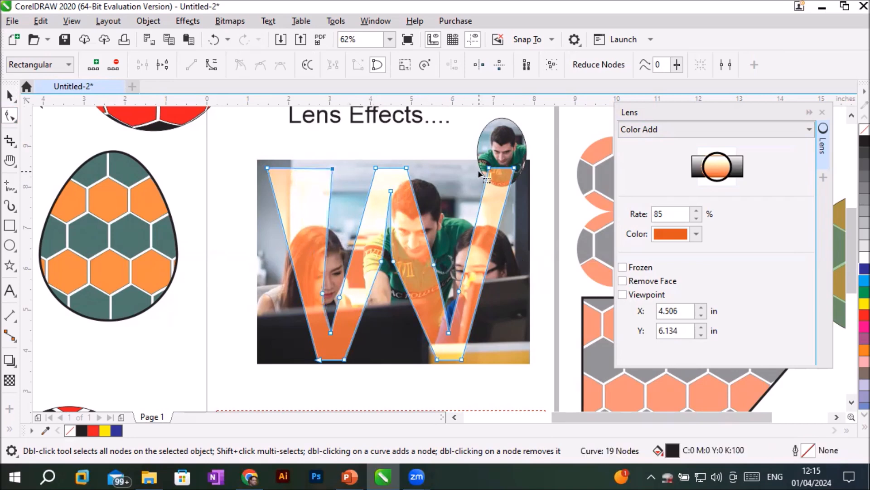
pyautogui.moveTo(488, 168); pyautogui.dragTo(460, 168)
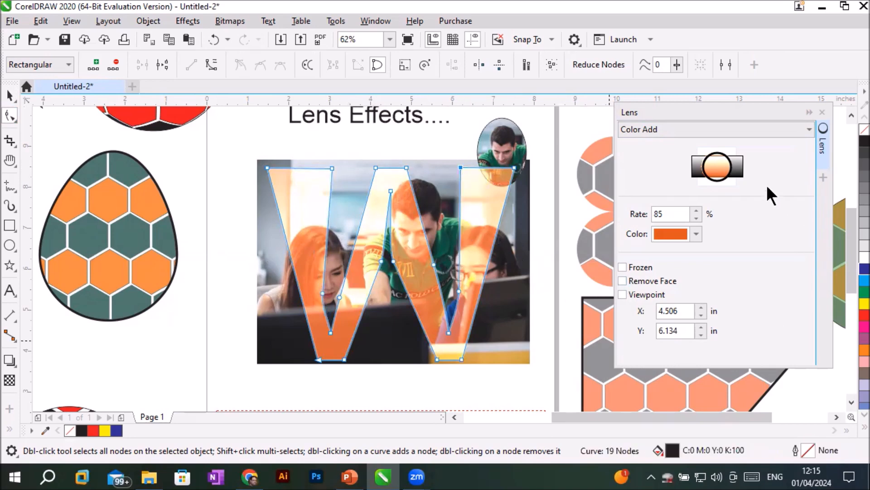
# Step: Try a Fish Eye lens on the W, followed by a Magnify lens
pyautogui.click(698, 132)
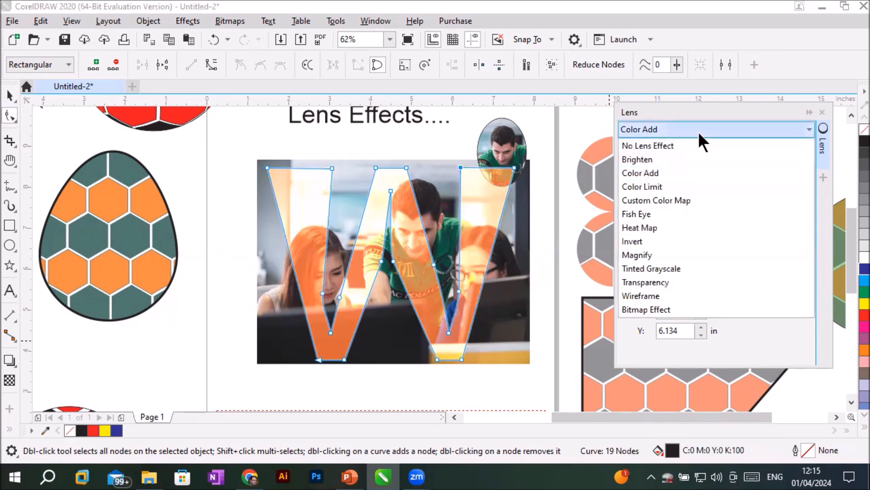
pyautogui.click(676, 213)
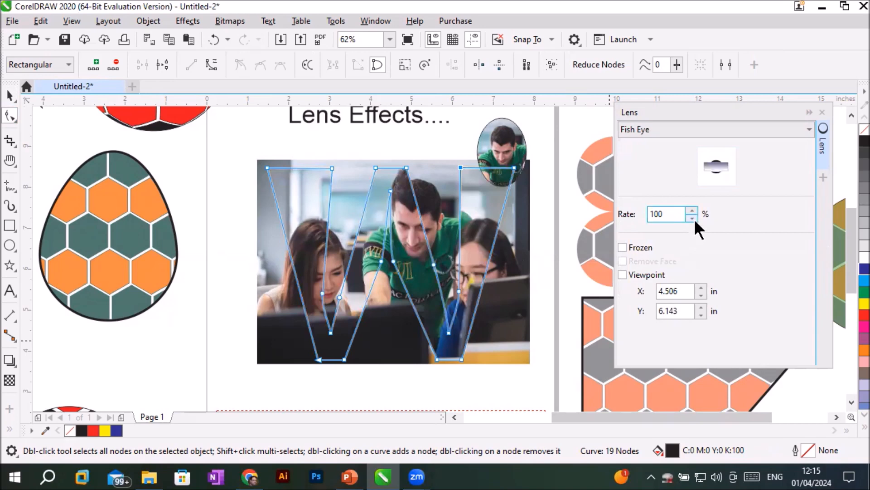
pyautogui.click(702, 130)
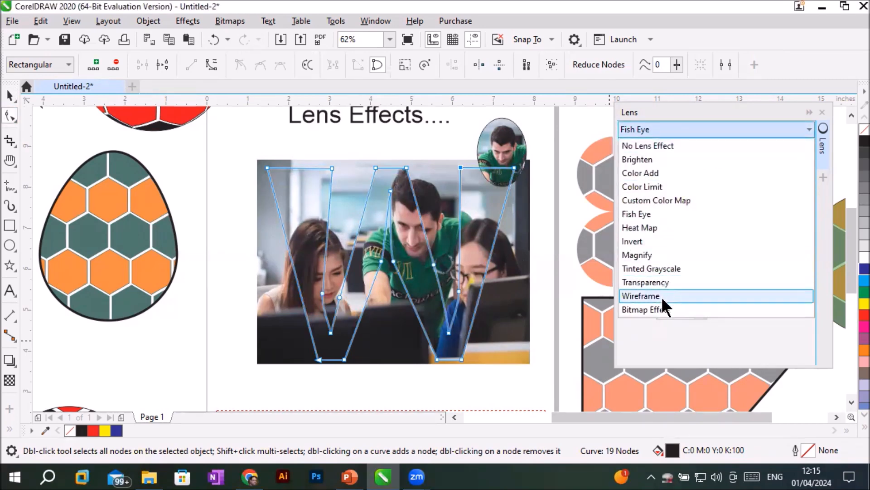
pyautogui.click(668, 255)
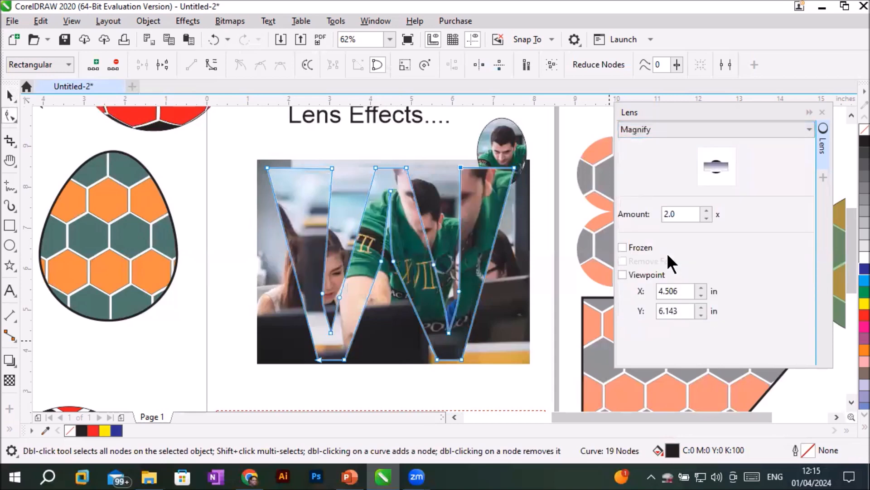
# Step: Try a Wireframe lens on the W, switching its outline and fill colors off and back on
pyautogui.click(705, 124)
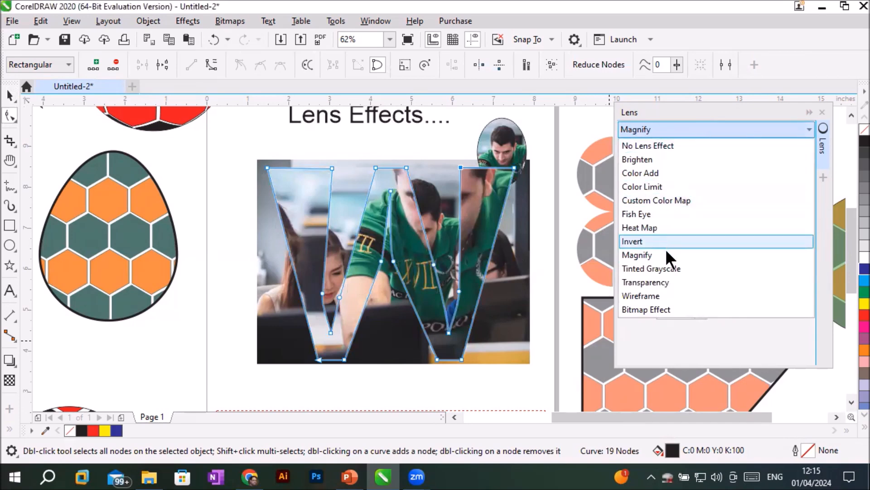
pyautogui.click(667, 295)
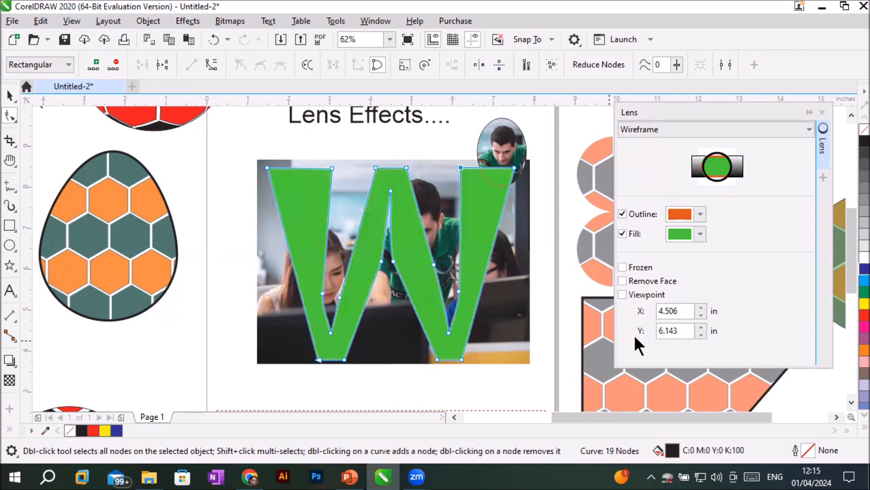
pyautogui.click(622, 232)
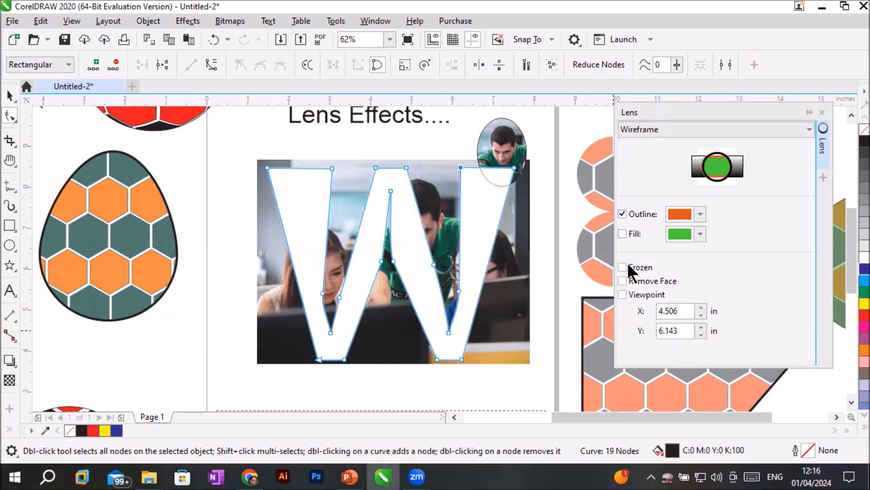
pyautogui.click(622, 213)
pyautogui.click(622, 214)
pyautogui.click(622, 232)
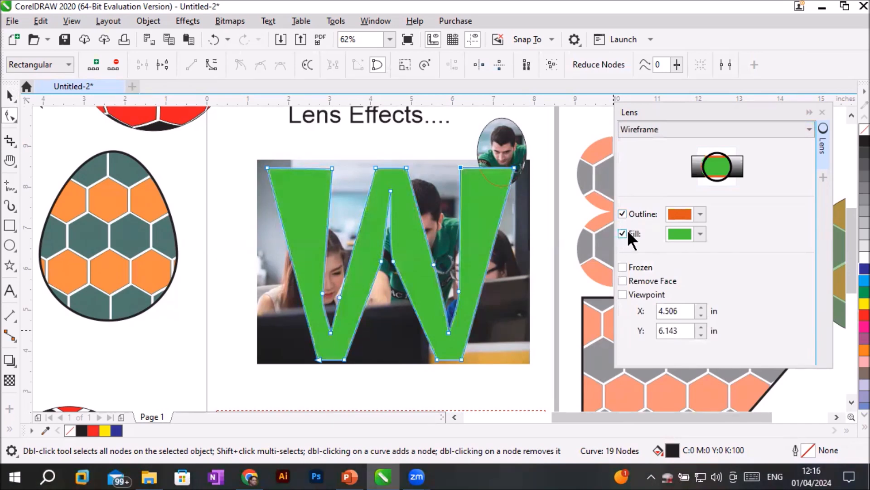
# Step: Change the W's lens to Transparency in orange at a 50% rate and freeze it
pyautogui.click(757, 127)
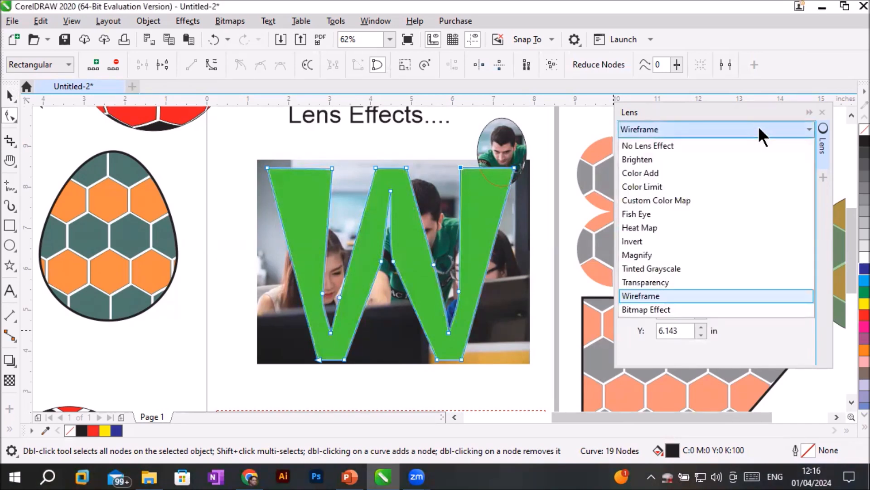
pyautogui.click(694, 283)
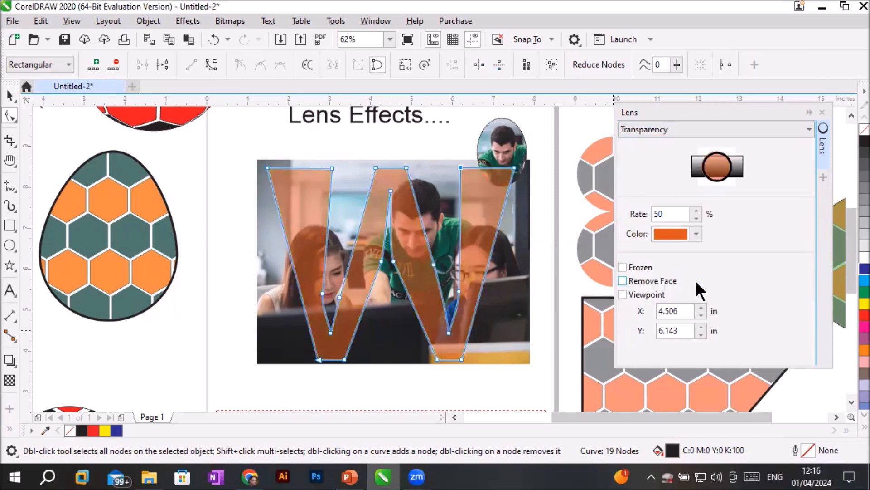
pyautogui.click(643, 267)
# Step: Move the frozen W off the photo to the empty area beside the purple circle and inspect it up close
pyautogui.scroll(-2, 524, 262)
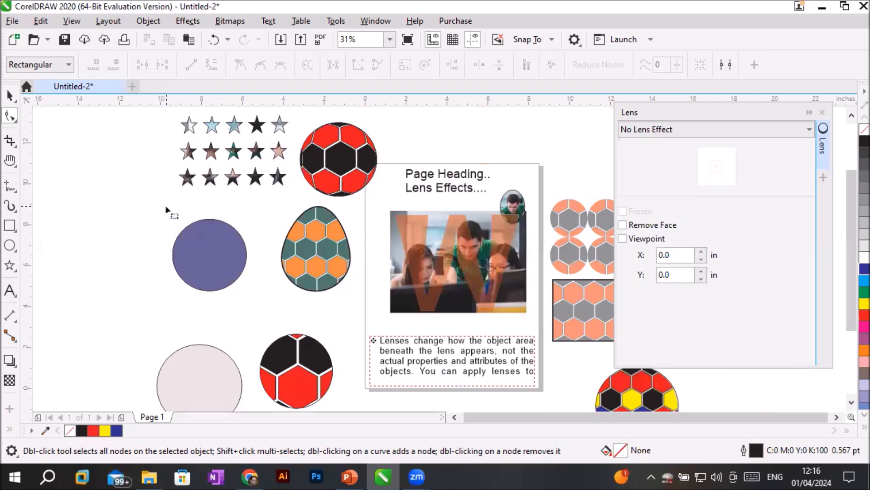
pyautogui.click(11, 96)
pyautogui.click(43, 97)
pyautogui.moveTo(421, 230); pyautogui.dragTo(94, 220)
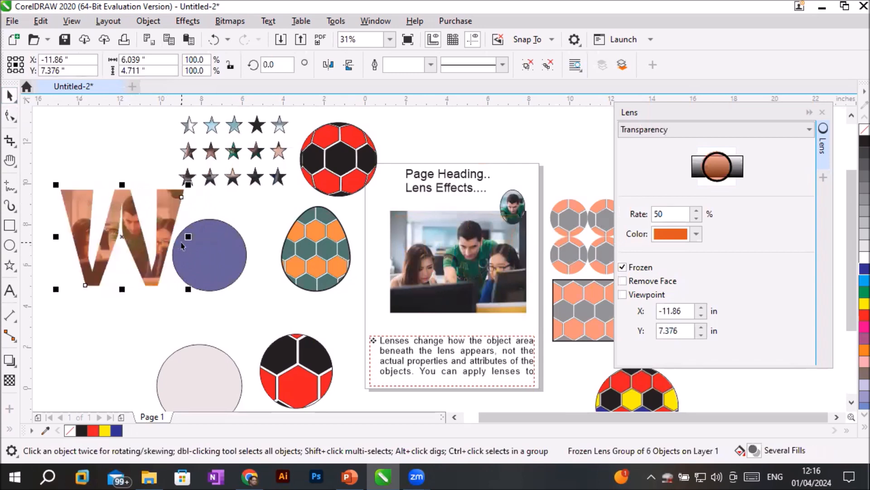
pyautogui.scroll(2, 131, 231)
pyautogui.scroll(2, 47, 246)
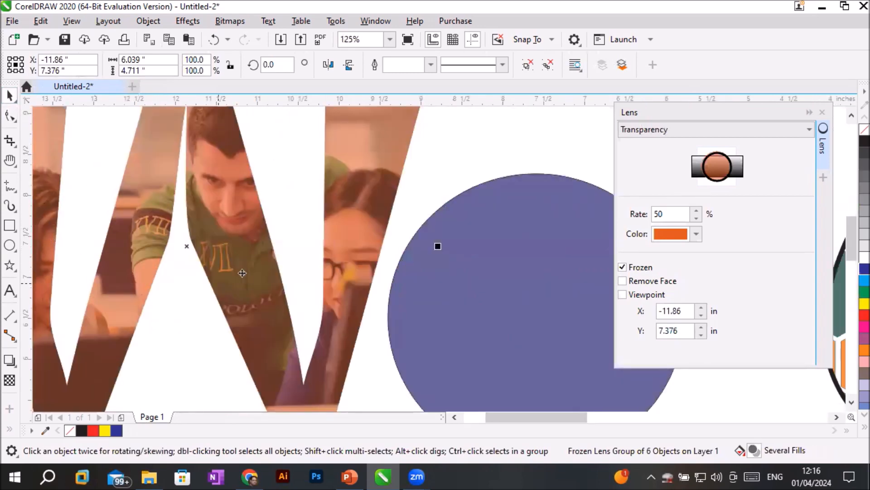
pyautogui.scroll(-4, 250, 269)
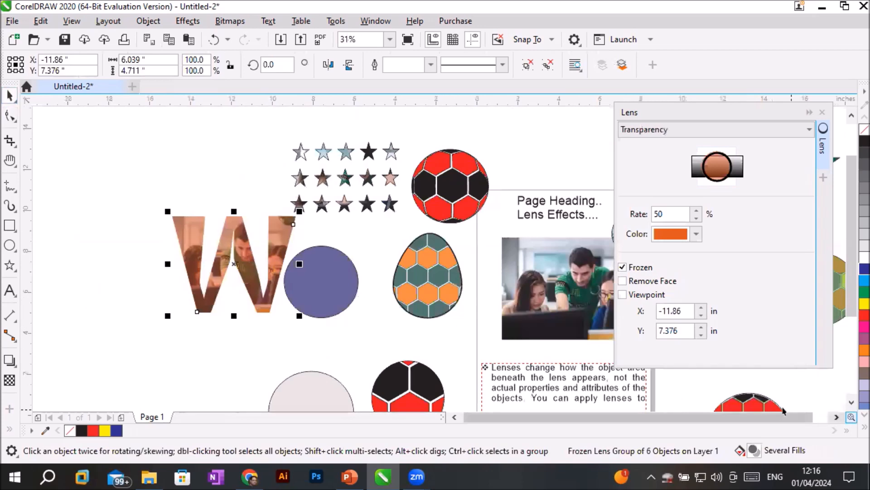
# Step: Move the photo together with its small oval lens off the page below the W, and delete the pale circle there
pyautogui.click(837, 417)
pyautogui.click(837, 417)
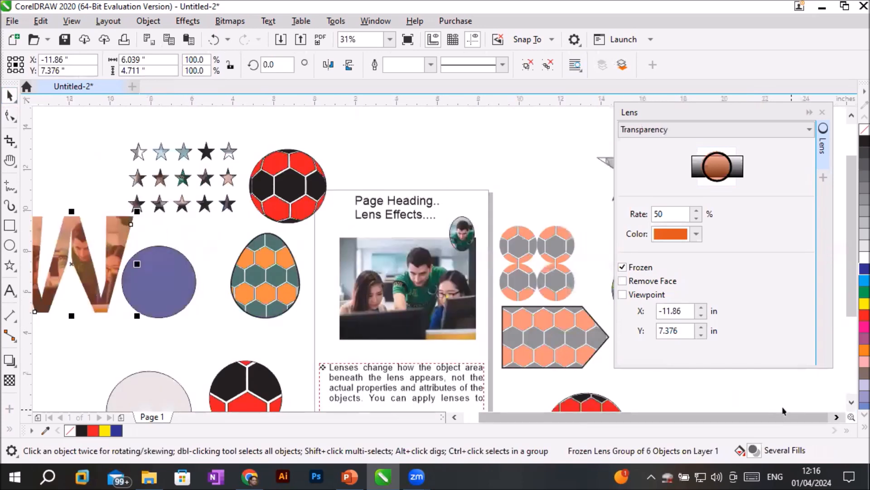
pyautogui.click(851, 403)
pyautogui.click(851, 403)
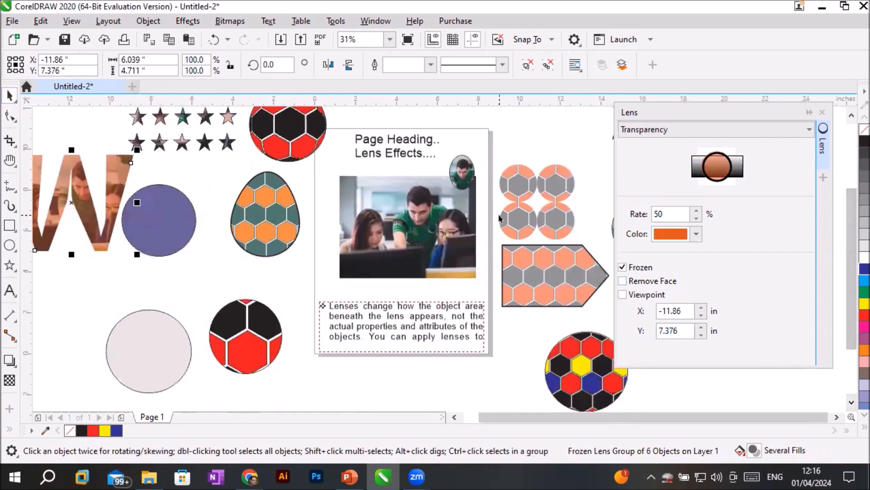
pyautogui.click(470, 170)
pyautogui.keyDown('shift'); pyautogui.click(411, 241); pyautogui.keyUp('shift')
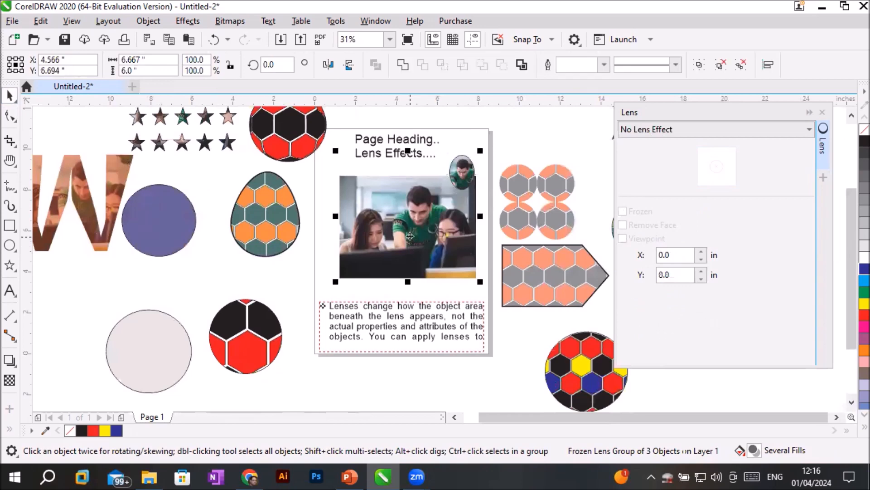
pyautogui.moveTo(411, 239); pyautogui.dragTo(86, 349)
pyautogui.click(188, 349)
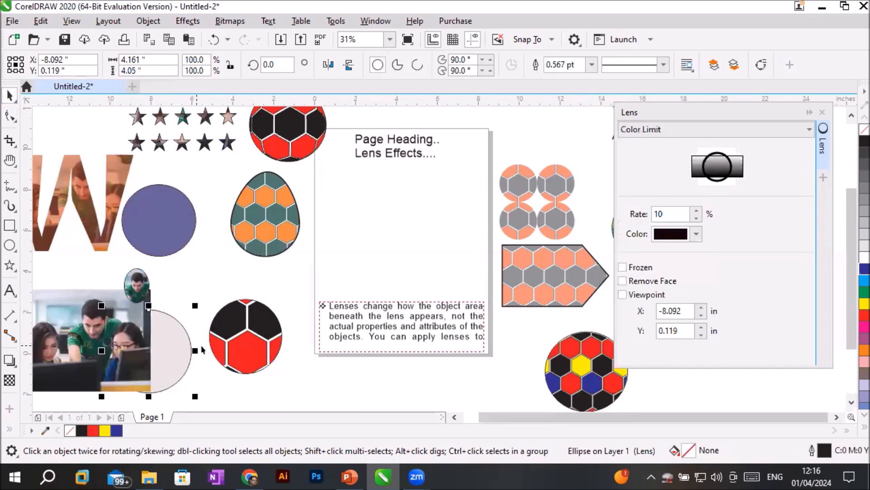
pyautogui.press('Delete')
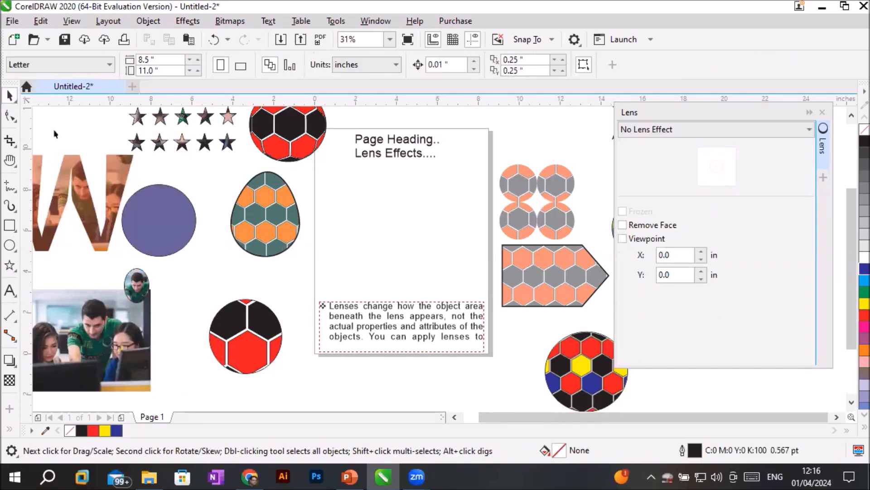
# Step: Extend the paragraph text frame upward to just below the page heading, making it about 8 in tall
pyautogui.click(390, 308)
pyautogui.click(391, 308)
pyautogui.moveTo(401, 296); pyautogui.dragTo(401, 176)
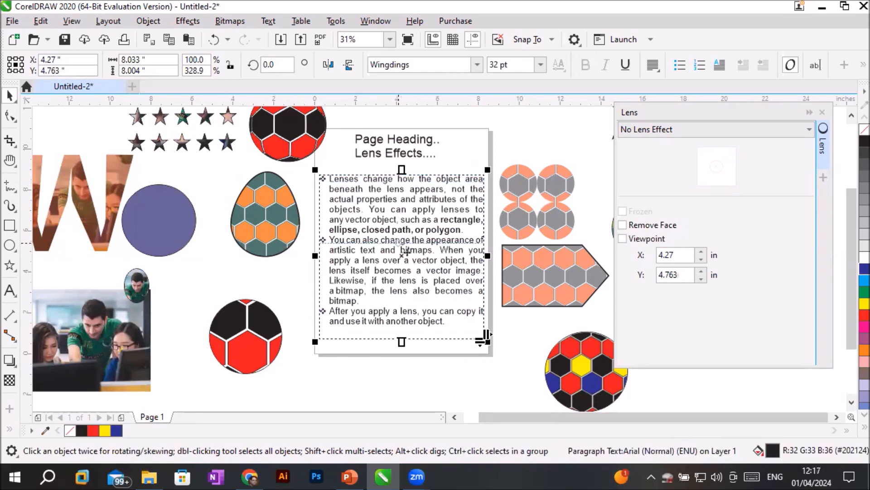
# Step: Draw an ellipse about 1.9 by 1.3 in around the word "bitmaps" in the second bullet
pyautogui.click(9, 244)
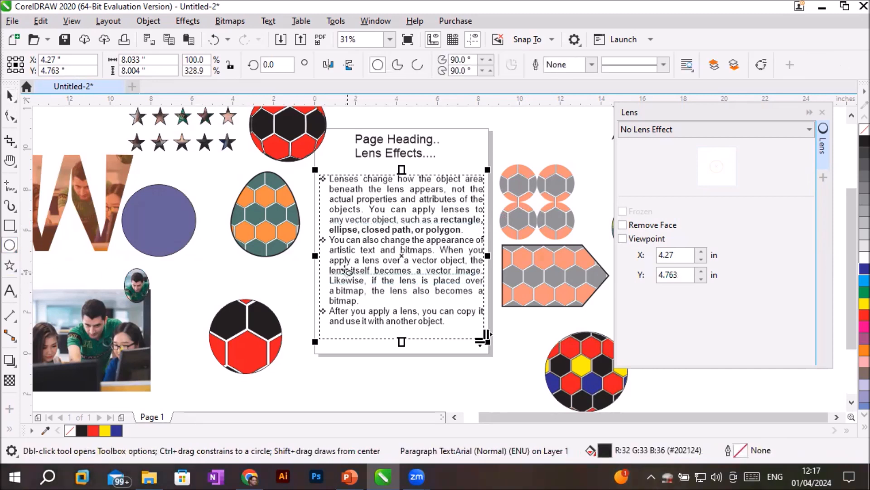
pyautogui.scroll(1, 338, 248)
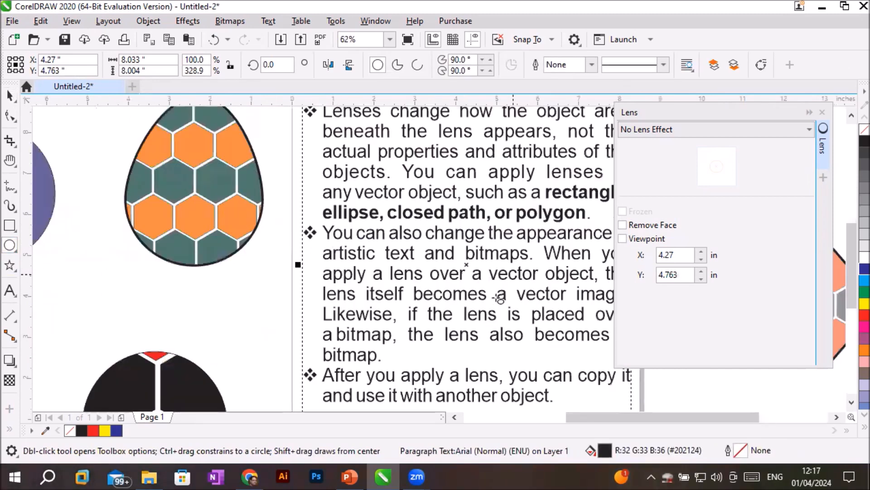
pyautogui.moveTo(455, 225); pyautogui.dragTo(537, 284)
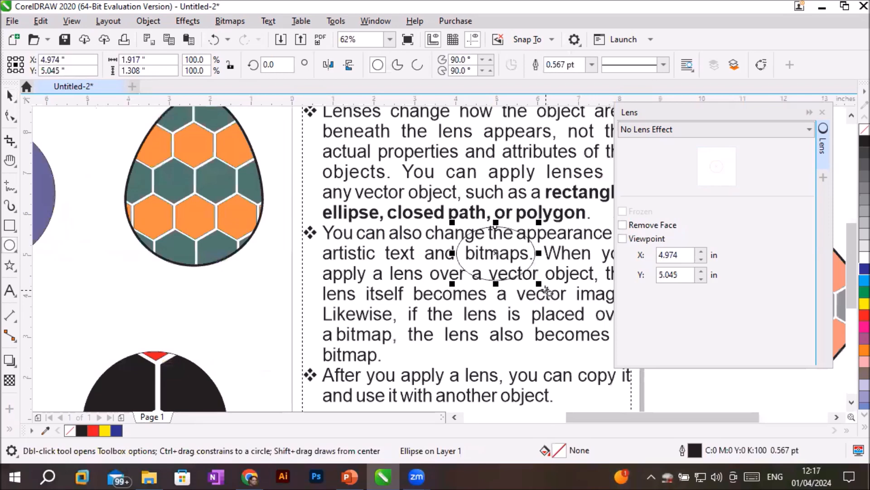
# Step: Try a Fish Eye lens on the ellipse over the text, and replace it with a Magnify lens
pyautogui.click(633, 131)
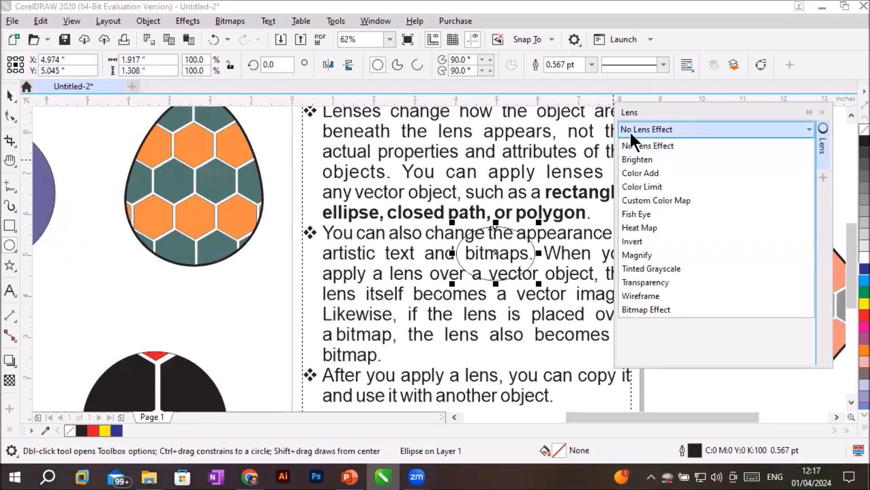
pyautogui.click(661, 213)
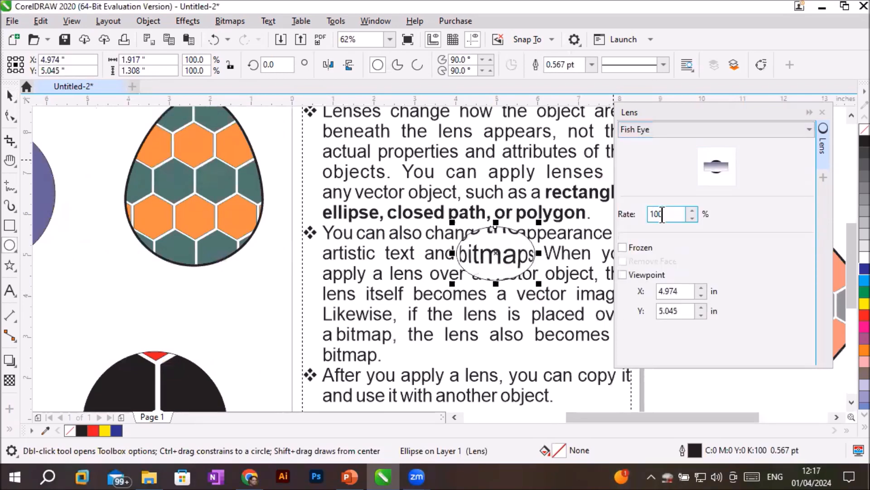
pyautogui.click(674, 127)
pyautogui.click(679, 256)
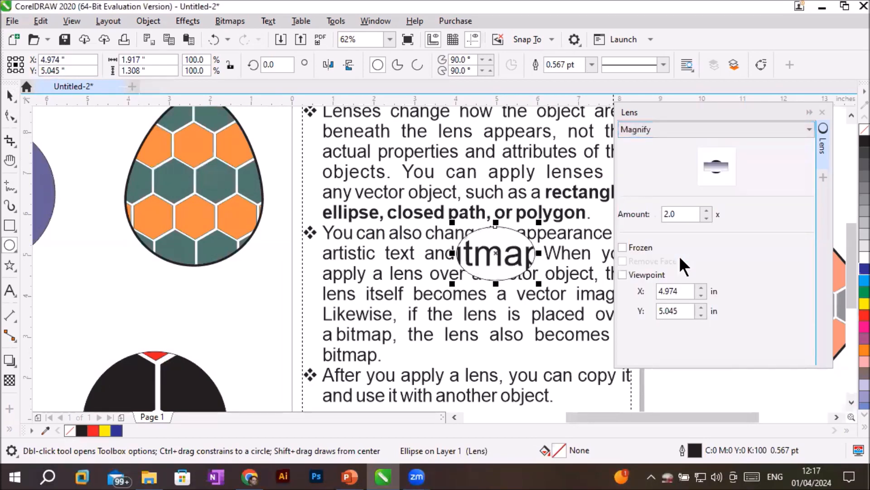
# Step: Try lowering the ellipse's Magnify amount to 0.8x
pyautogui.click(706, 218)
pyautogui.click(707, 218)
pyautogui.click(707, 218)
pyautogui.click(707, 218)
pyautogui.click(707, 218)
pyautogui.click(706, 218)
pyautogui.click(706, 218)
pyautogui.click(706, 218)
pyautogui.click(707, 218)
pyautogui.click(706, 218)
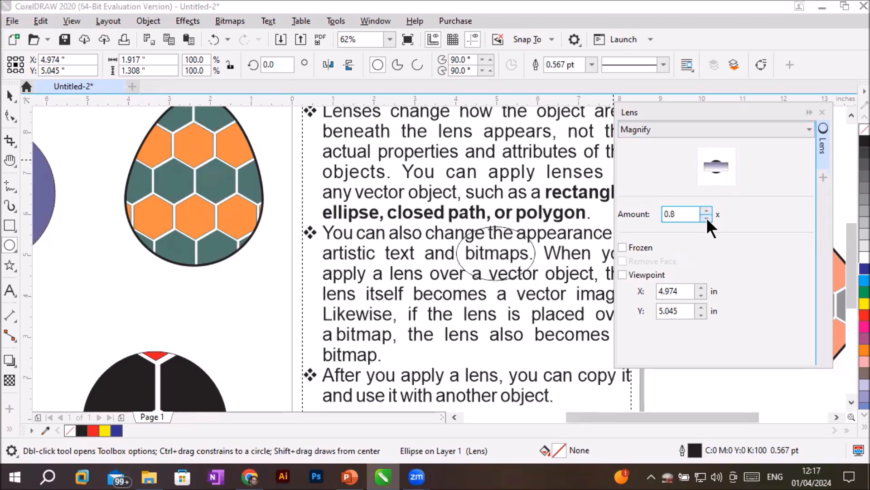
# Step: Select the ellipse, apply the Magnify lens again and try stepping its amount down from the default
pyautogui.click(10, 98)
pyautogui.click(535, 253)
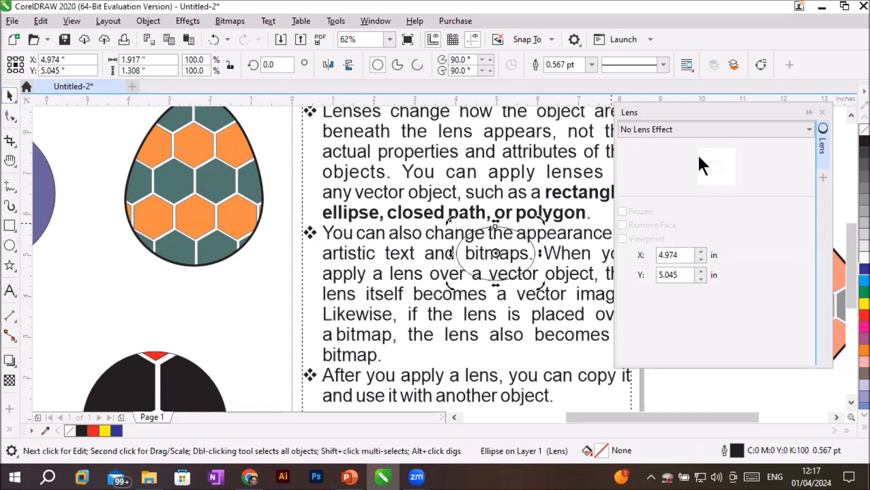
pyautogui.click(701, 128)
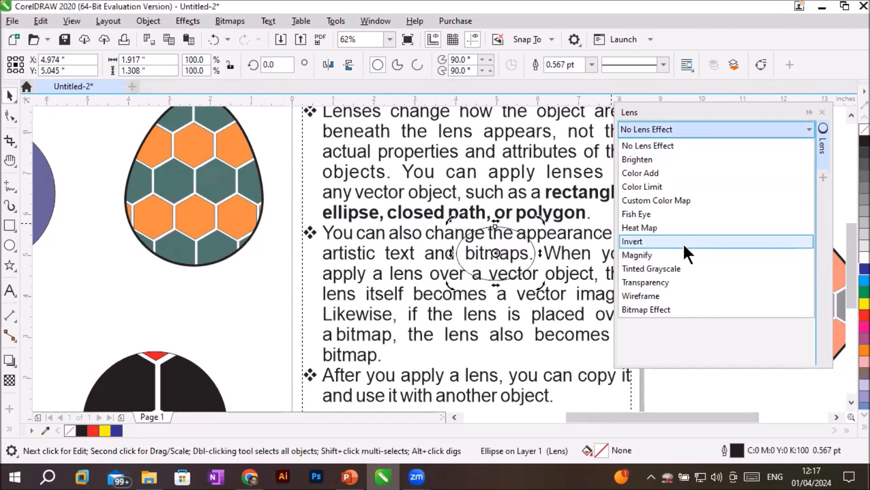
pyautogui.click(688, 255)
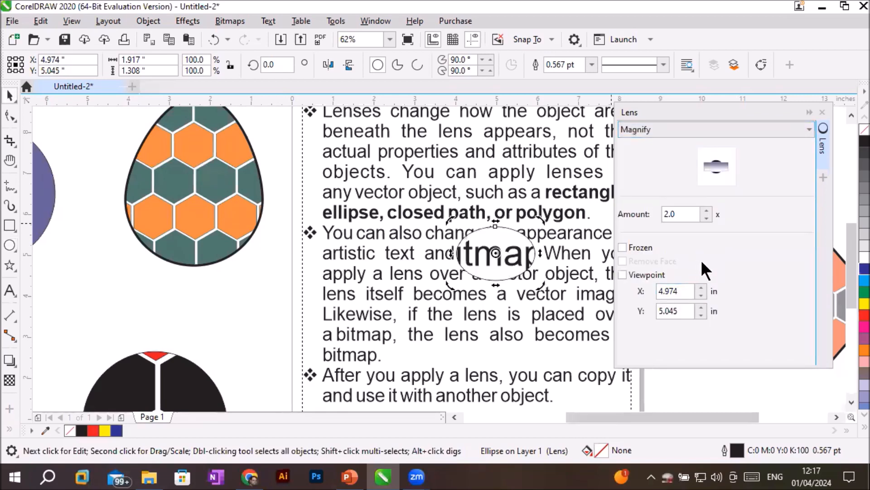
pyautogui.click(706, 218)
pyautogui.click(707, 218)
pyautogui.click(706, 218)
pyautogui.click(706, 218)
pyautogui.click(706, 218)
pyautogui.click(706, 218)
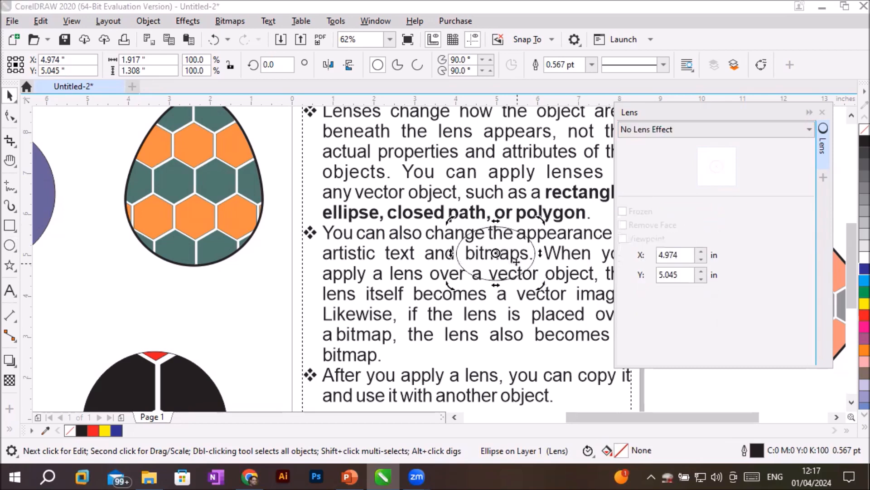
# Step: Reapply the Magnify lens to the ellipse over "bitmaps" and retry reducing its magnification
pyautogui.click(528, 265)
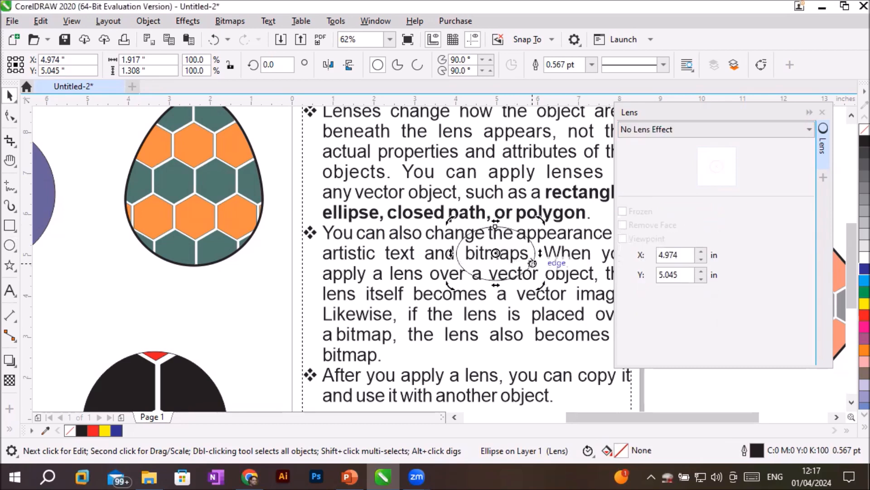
pyautogui.click(688, 127)
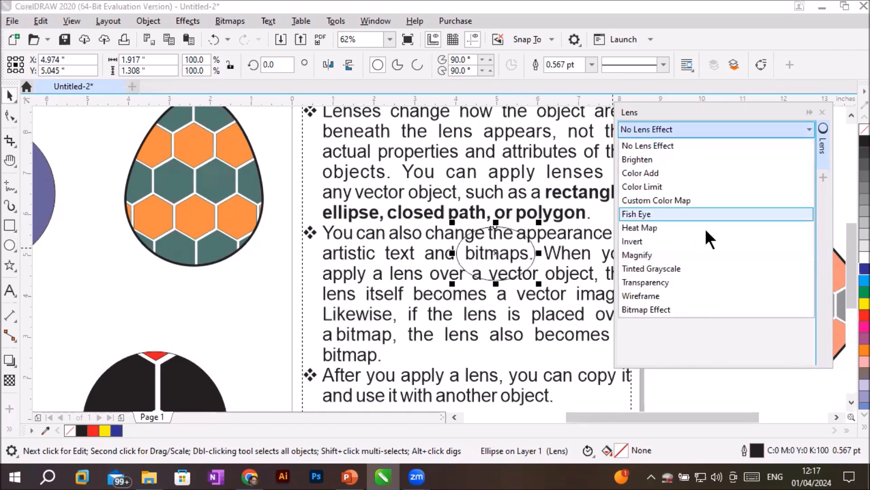
pyautogui.click(678, 254)
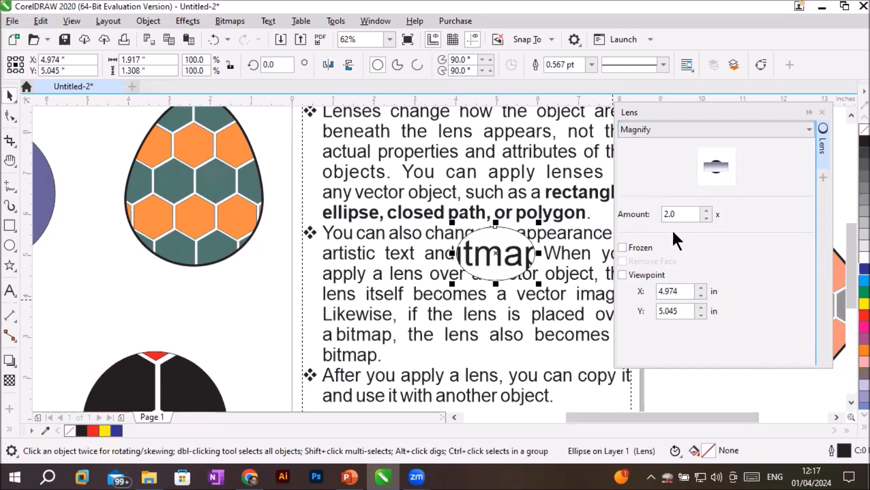
pyautogui.click(706, 219)
pyautogui.click(707, 219)
pyautogui.click(706, 218)
pyautogui.click(705, 218)
pyautogui.click(705, 218)
pyautogui.click(706, 219)
pyautogui.click(706, 218)
pyautogui.click(705, 218)
pyautogui.click(706, 218)
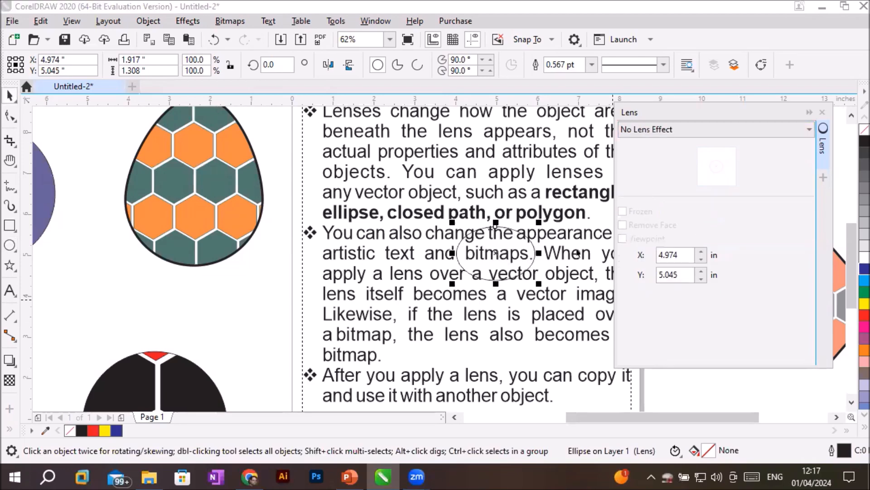
# Step: Reapply the Magnify lens to the ellipse over "bitmaps" and try stepping its amount down past 1.4x
pyautogui.click(520, 251)
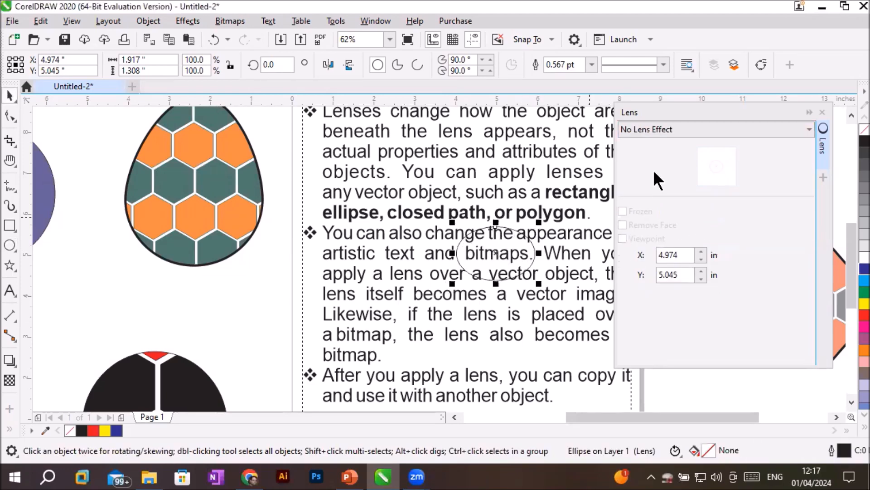
pyautogui.click(700, 129)
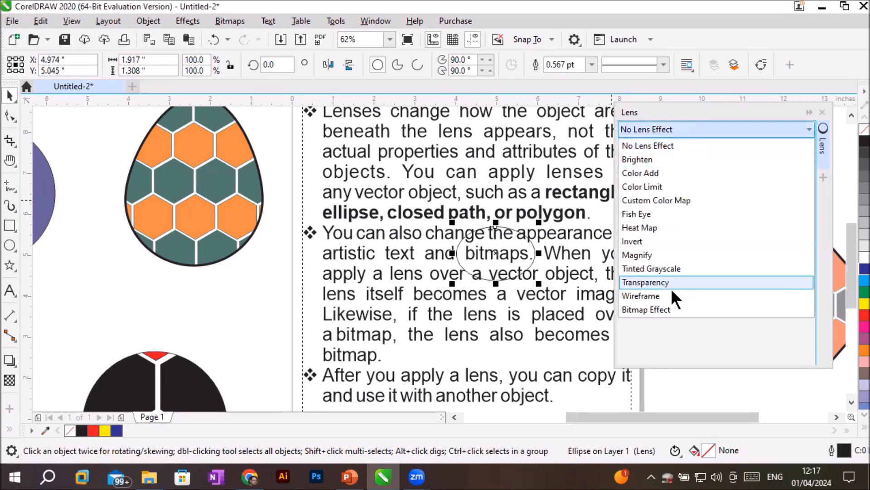
pyautogui.click(658, 255)
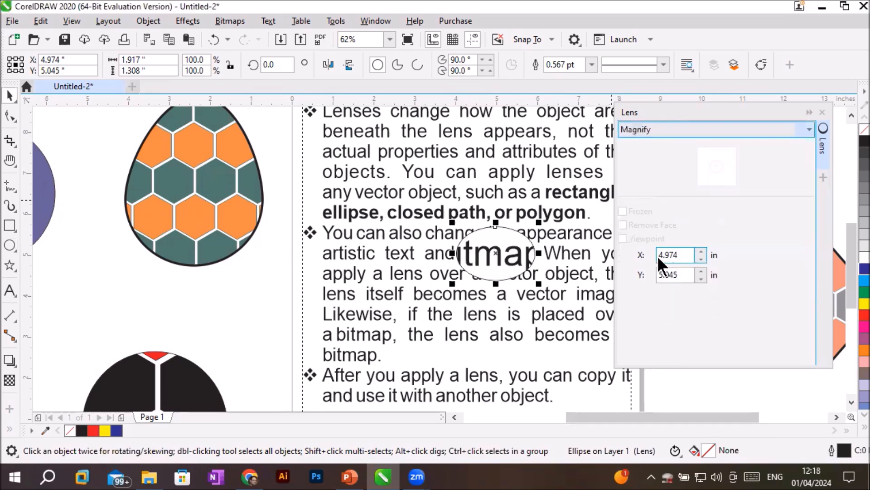
pyautogui.click(706, 218)
pyautogui.click(706, 218)
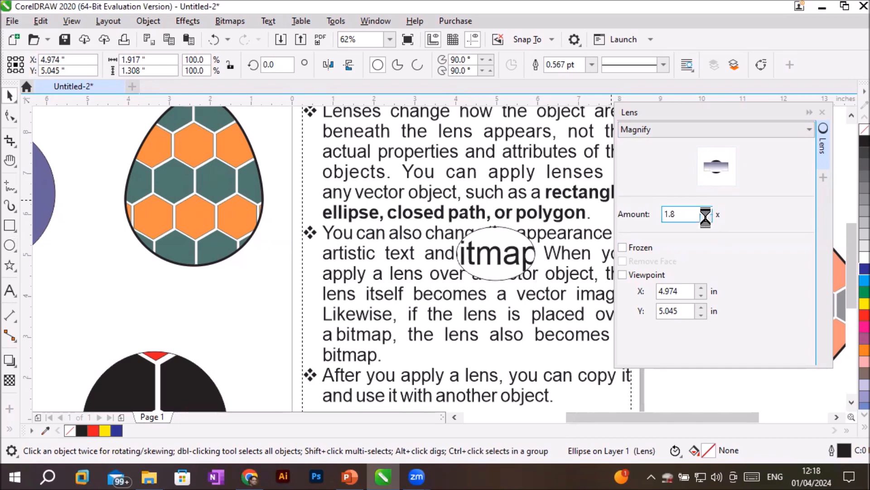
pyautogui.click(706, 218)
pyautogui.click(706, 217)
pyautogui.click(707, 217)
pyautogui.click(706, 218)
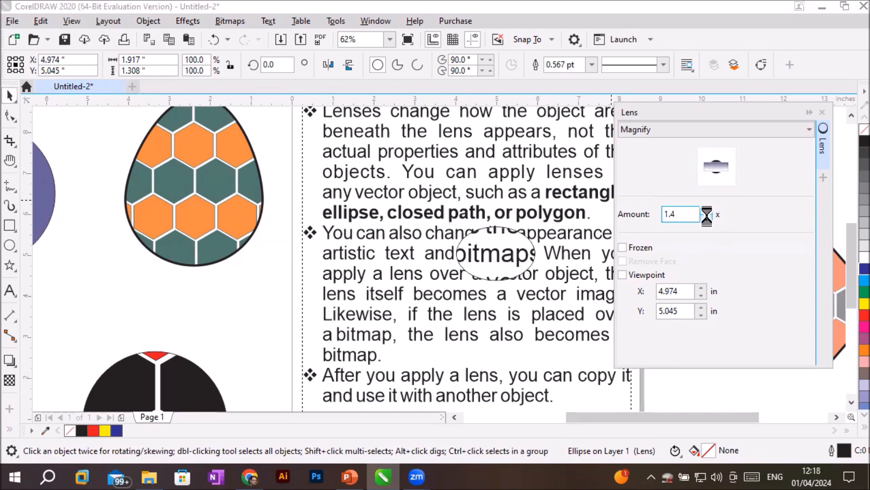
pyautogui.click(707, 217)
pyautogui.click(707, 217)
pyautogui.click(706, 218)
pyautogui.click(707, 218)
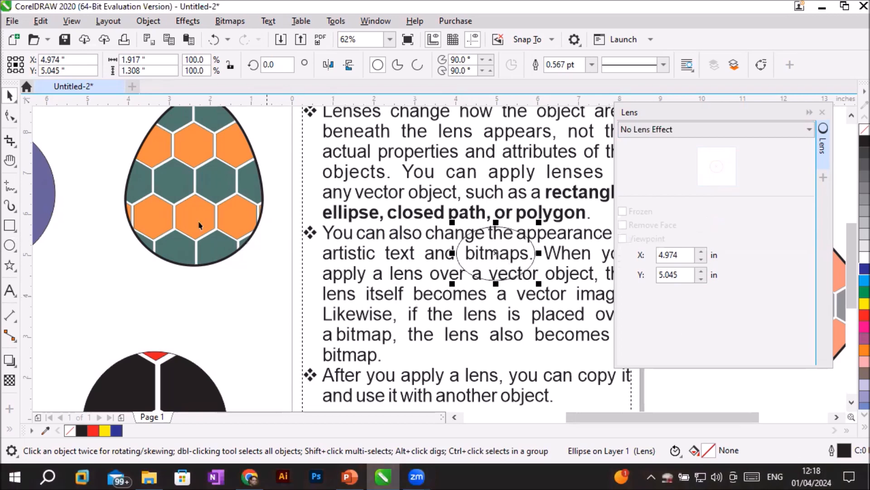
# Step: Apply the Magnify lens at 2.0x to the ellipse and shrink it to a near-circle about 0.96 by 0.99 in over "bitmaps"
pyautogui.click(690, 130)
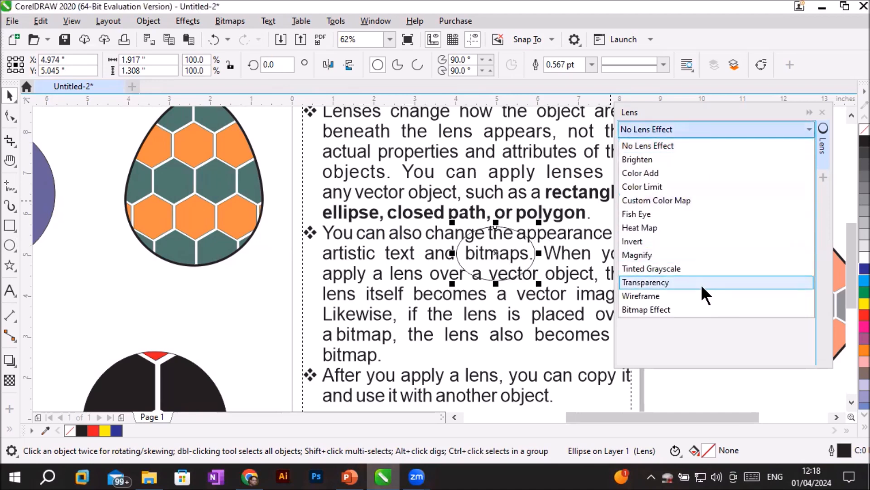
pyautogui.click(699, 255)
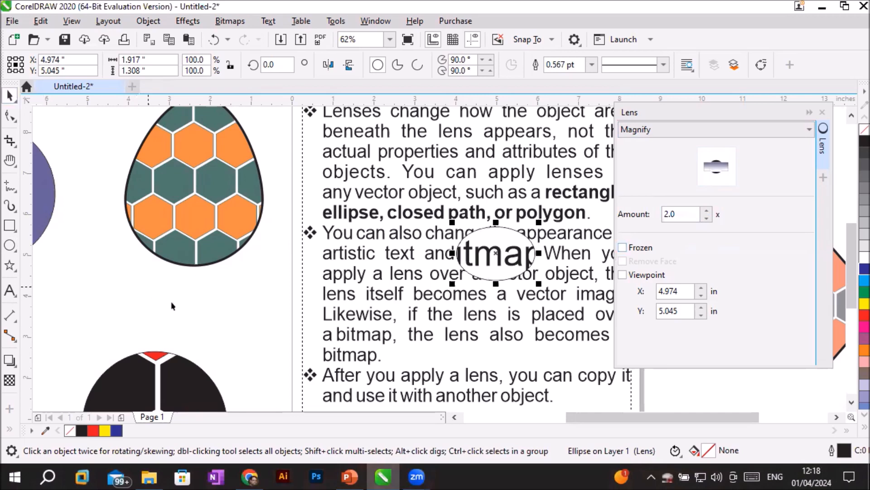
pyautogui.moveTo(536, 253); pyautogui.dragTo(500, 253)
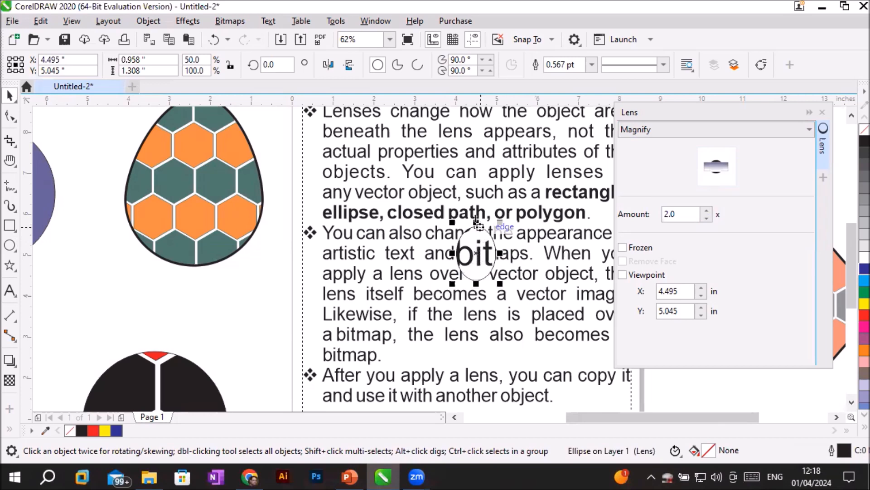
pyautogui.moveTo(477, 223); pyautogui.dragTo(466, 259)
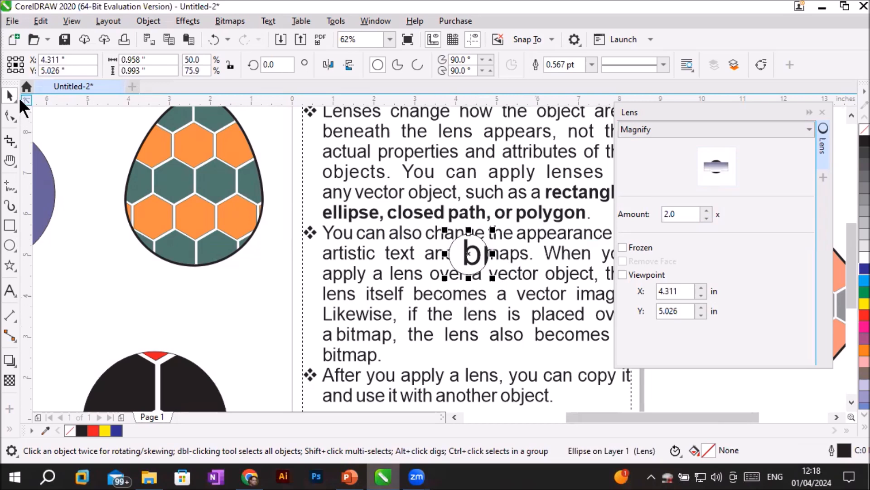
# Step: Remove the outline from the magnifying circle over "bitmaps"
pyautogui.click(505, 406)
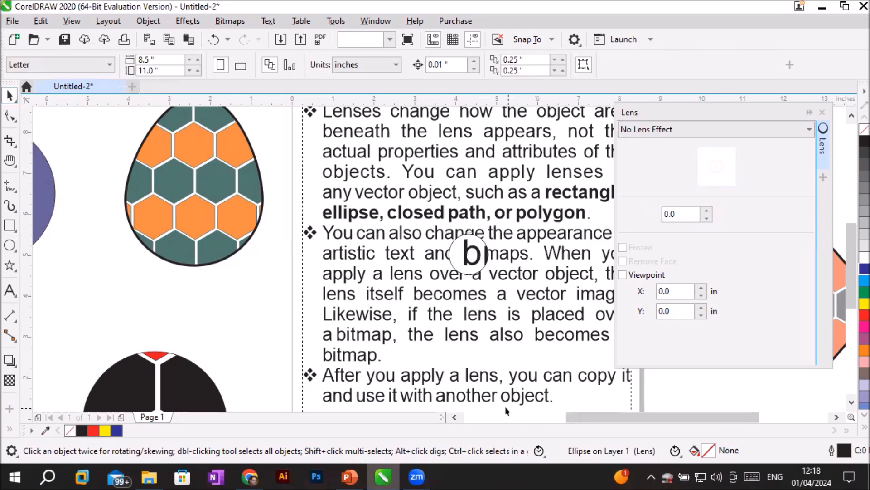
pyautogui.scroll(5, 463, 258)
pyautogui.click(454, 243)
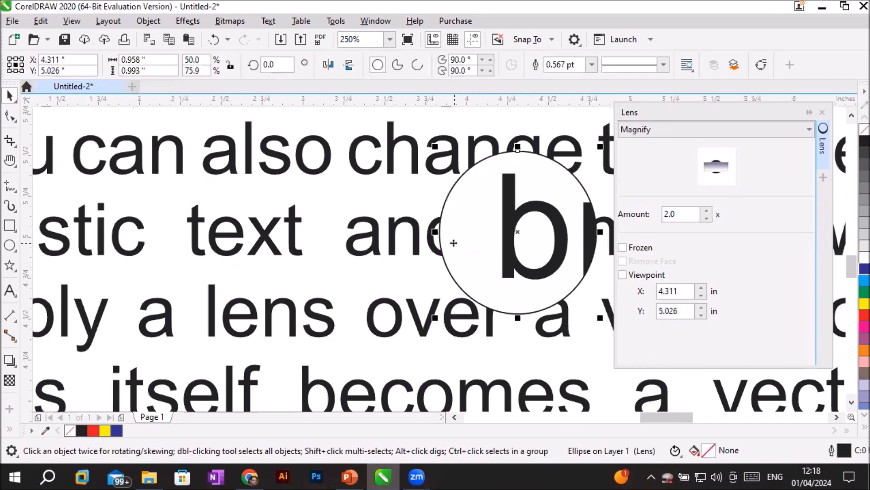
pyautogui.rightClick(862, 130)
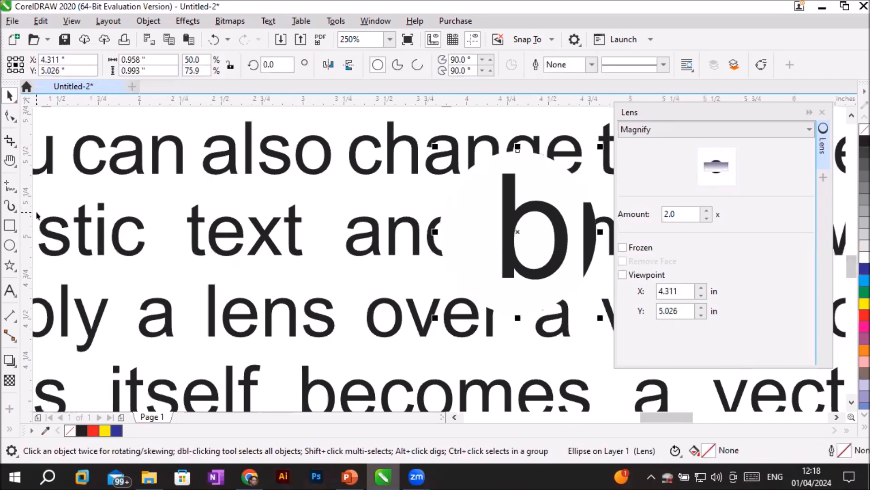
pyautogui.scroll(-2, 253, 251)
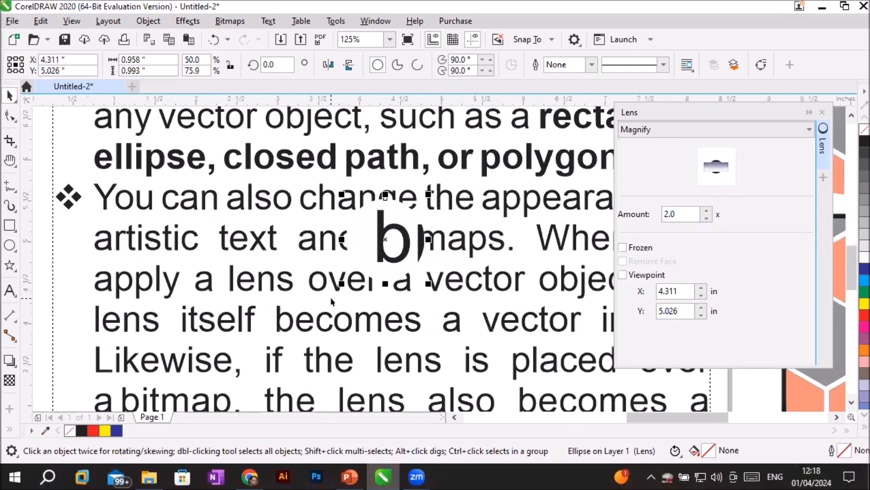
# Step: Move the outline-free magnifying circle along the paragraph to magnify the word "text", and on toward the line above
pyautogui.click(400, 213)
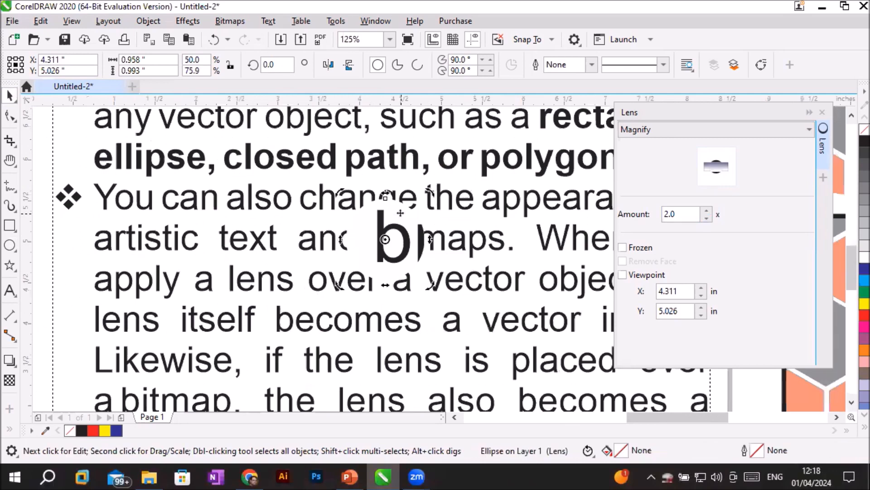
pyautogui.click(396, 216)
pyautogui.moveTo(396, 217); pyautogui.dragTo(230, 218)
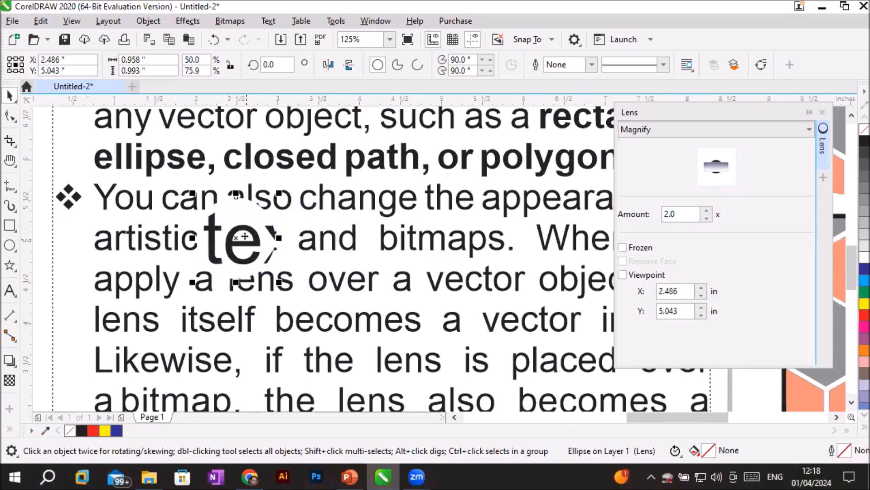
pyautogui.moveTo(218, 221); pyautogui.dragTo(168, 188)
# Step: Move the paragraph text block off the page to the empty area at its lower right
pyautogui.scroll(-4, 230, 234)
pyautogui.moveTo(230, 233); pyautogui.dragTo(224, 227)
pyautogui.moveTo(218, 176); pyautogui.dragTo(573, 291)
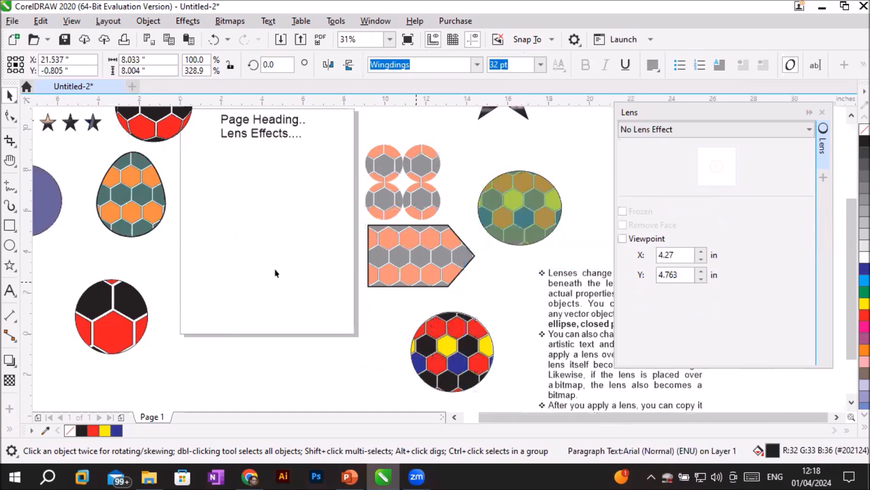
# Step: Add the artistic text "Eid Mubarik" on the page below the heading
pyautogui.click(10, 290)
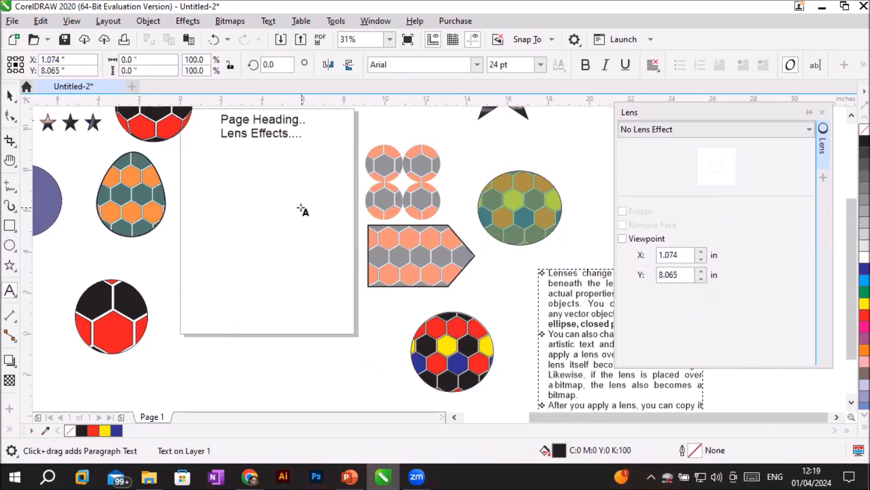
pyautogui.write('Tra')
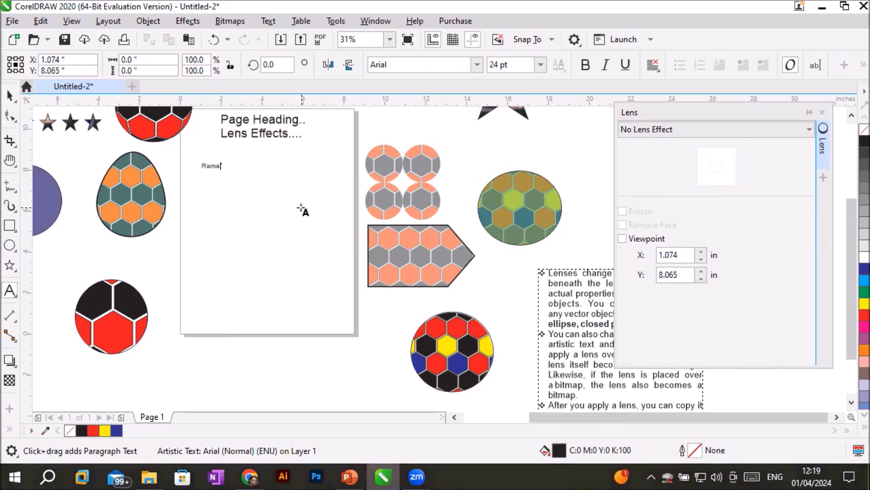
pyautogui.press('BackSpace')
pyautogui.press('BackSpace')
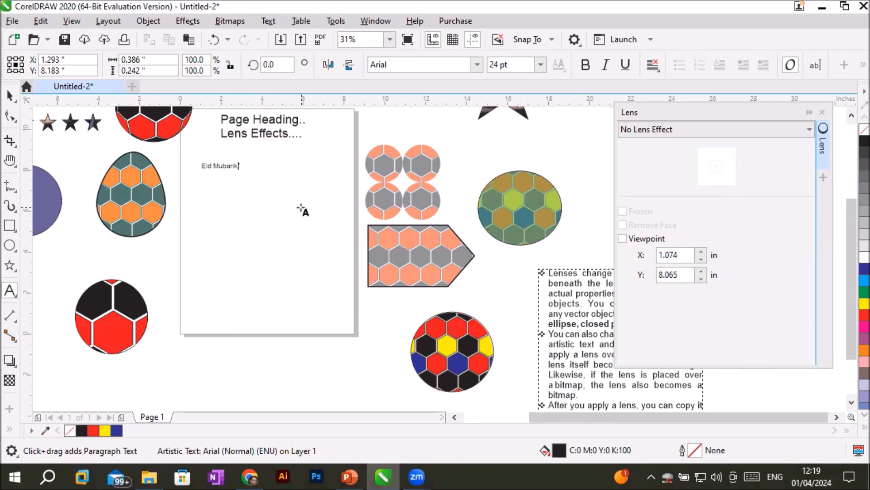
pyautogui.click(7, 97)
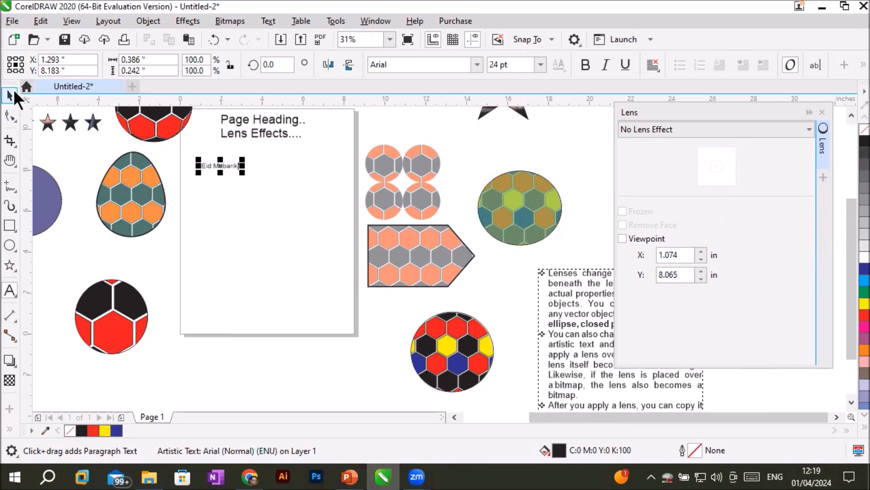
# Step: Duplicate the "Eid Mubarik" text sideways to form a row of four copies across the page
pyautogui.moveTo(203, 167)
pyautogui.mouseDown()
pyautogui.moveTo(259, 172)
pyautogui.moveTo(191, 160)
pyautogui.mouseUp()
pyautogui.moveTo(195, 159); pyautogui.dragTo(328, 160)
pyautogui.rightClick(229, 162)
pyautogui.keyDown('shift'); pyautogui.click(214, 159); pyautogui.keyUp('shift')
pyautogui.rightClick(328, 161)
# Step: Duplicate the whole "Eid Mubarik" row just below itself and repeat the duplication eleven times to fill the page
pyautogui.moveTo(352, 144); pyautogui.dragTo(183, 174)
pyautogui.moveTo(246, 159); pyautogui.dragTo(243, 171)
pyautogui.rightClick(243, 171)
pyautogui.hotkey('ctrl', 'r')
pyautogui.hotkey('ctrl', 'r')
pyautogui.hotkey('ctrl', 'r')
pyautogui.hotkey('ctrl', 'r')
pyautogui.hotkey('ctrl', 'r')
pyautogui.hotkey('ctrl', 'r')
pyautogui.hotkey('ctrl', 'r')
pyautogui.hotkey('ctrl', 'r')
pyautogui.hotkey('ctrl', 'r')
pyautogui.hotkey('ctrl', 'r')
pyautogui.hotkey('ctrl', 'r')
# Step: Draw an ellipse about 5.97 by 4.5 in over the "Eid Mubarik" rows and apply a Magnify lens to it
pyautogui.click(10, 245)
pyautogui.moveTo(186, 169); pyautogui.dragTo(316, 270)
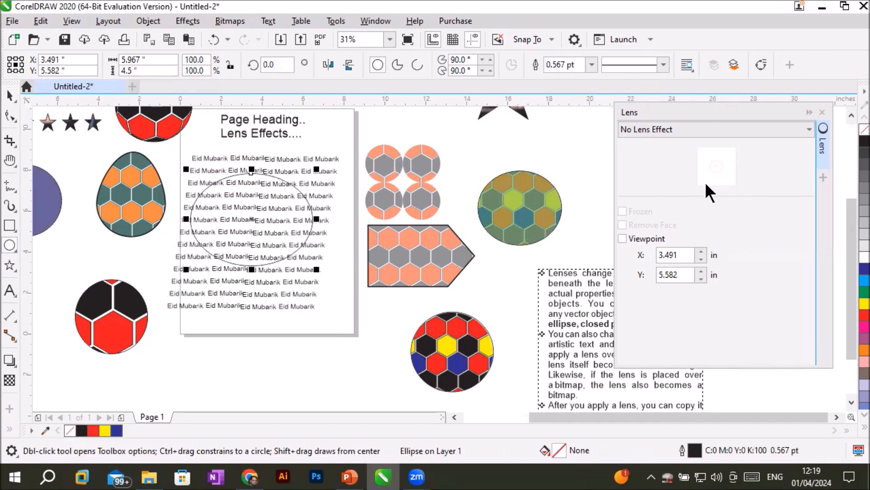
pyautogui.click(734, 130)
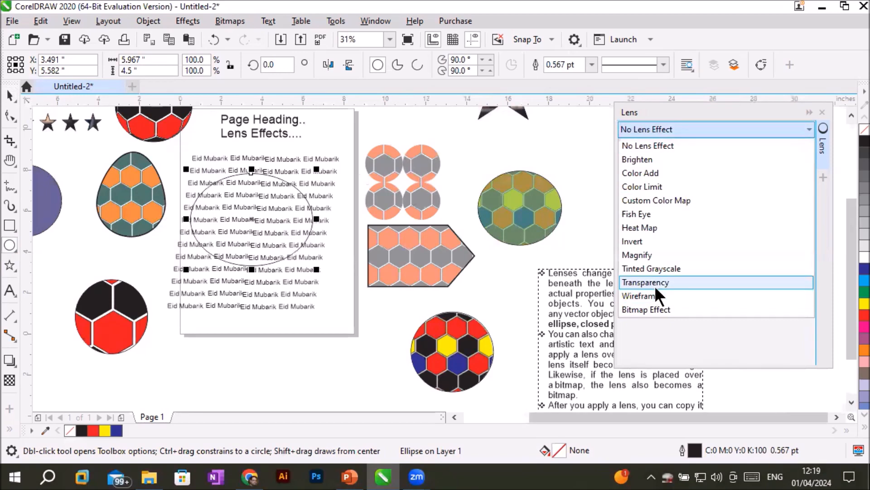
pyautogui.click(659, 253)
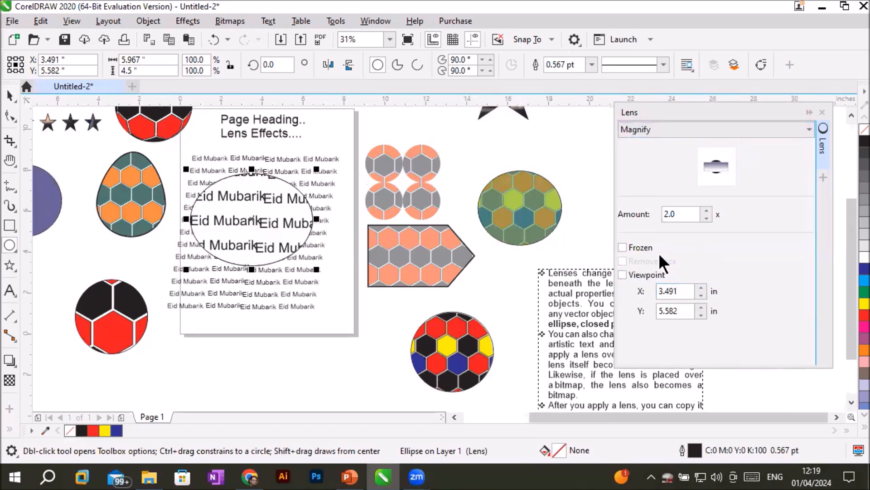
# Step: Raise the large ellipse's Magnify amount to 2.6x and deselect it
pyautogui.click(706, 210)
pyautogui.click(706, 210)
pyautogui.click(706, 210)
pyautogui.click(706, 211)
pyautogui.click(706, 210)
pyautogui.click(706, 210)
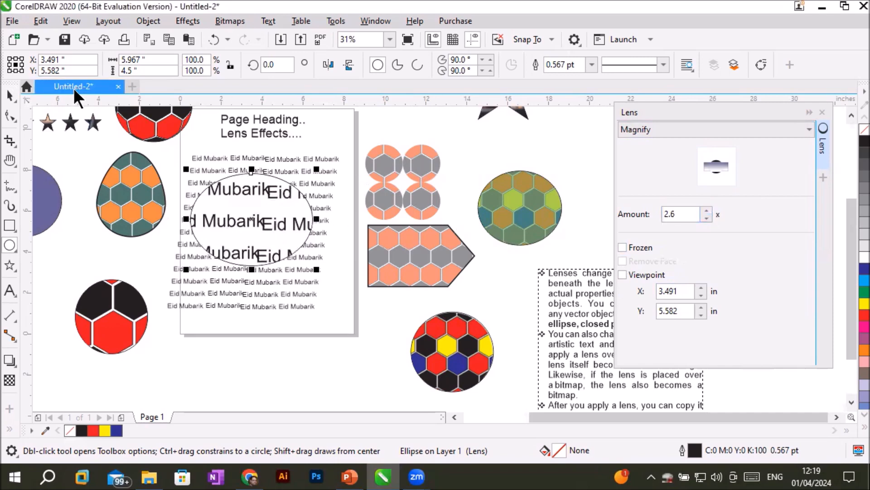
pyautogui.click(10, 96)
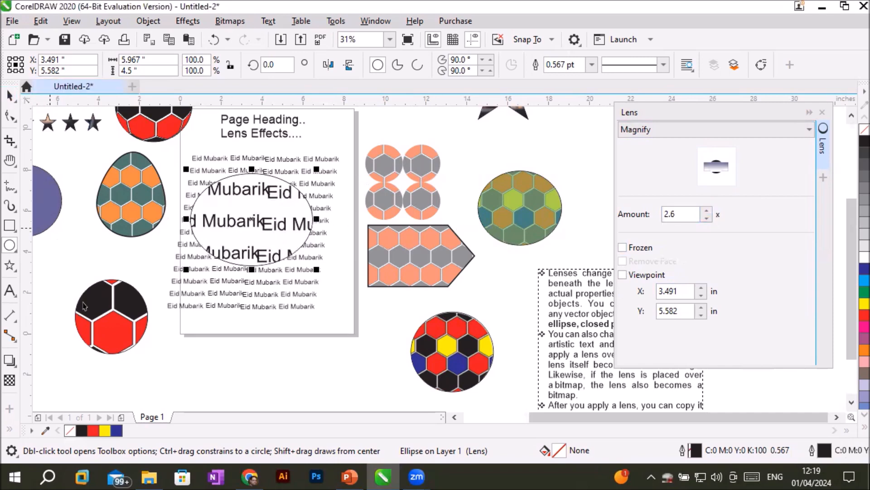
pyautogui.click(63, 277)
pyautogui.scroll(-2, 116, 192)
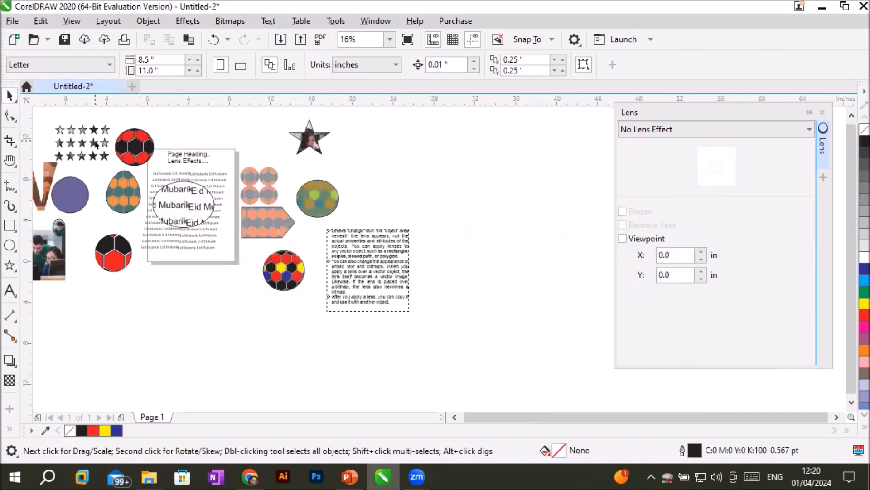
pyautogui.scroll(2, 95, 144)
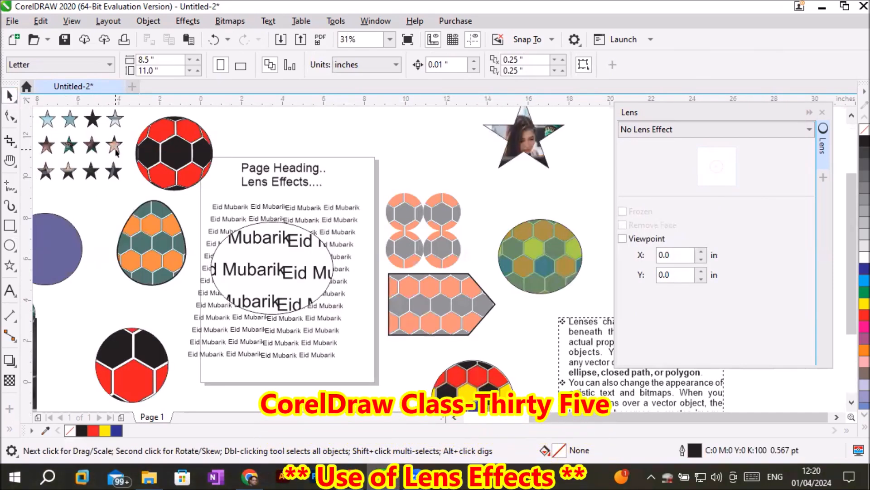